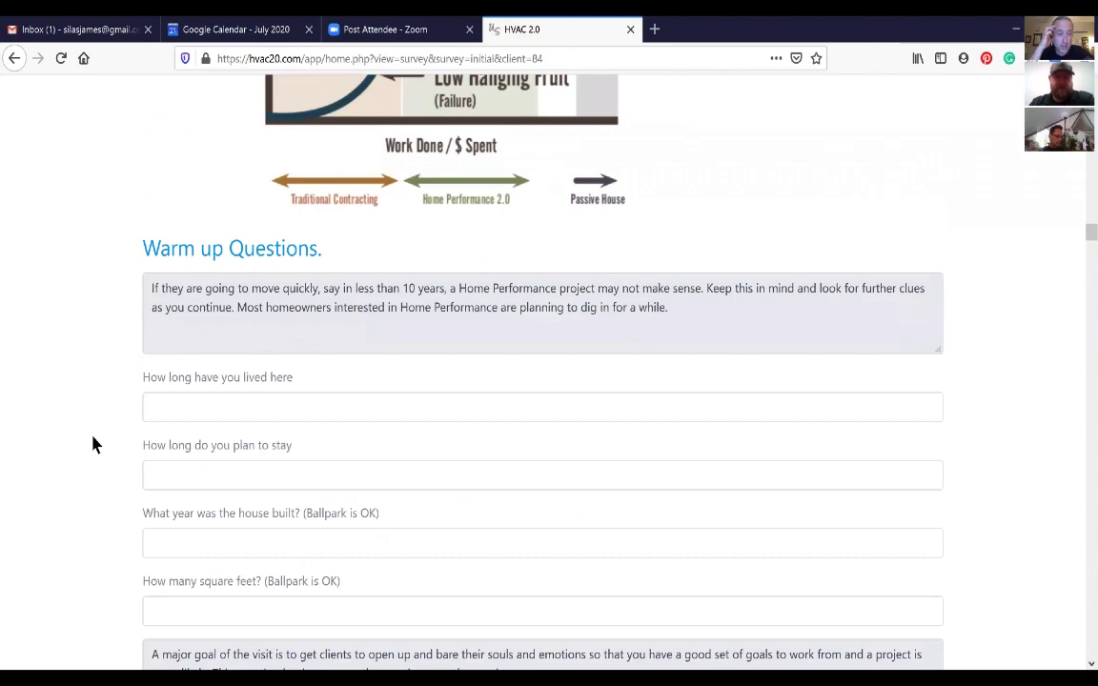
Enter 2713 as the home's square footage in the warm-up questions
scroll(92, 444, down, 4)
scroll(92, 444, down, 5)
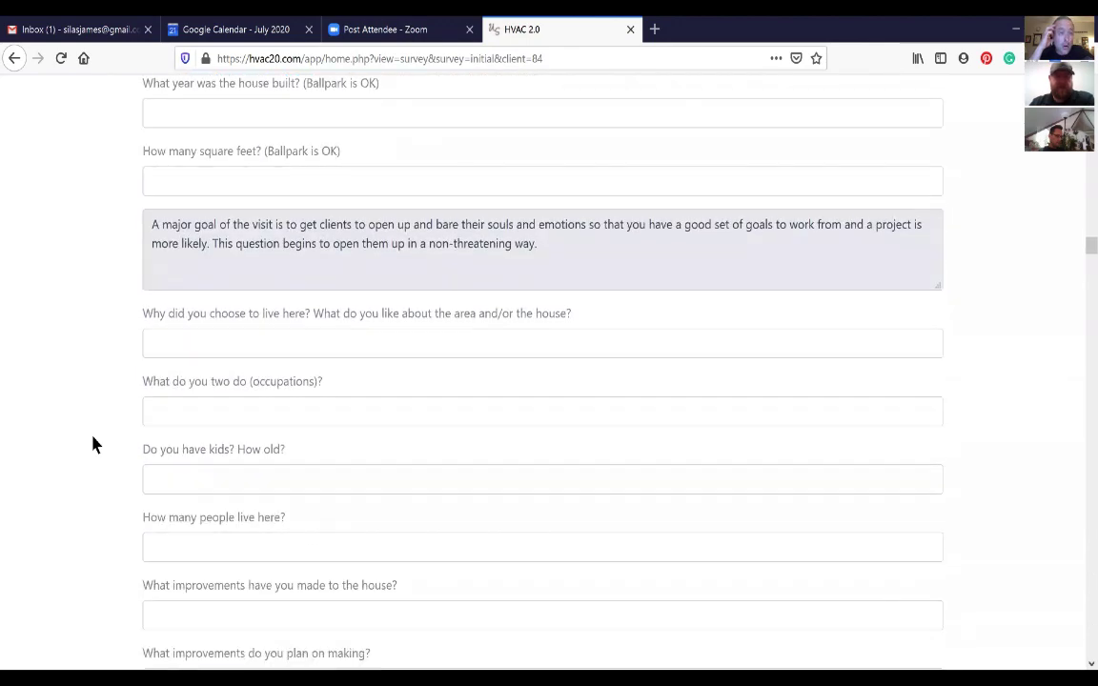
scroll(92, 444, up, 5)
scroll(92, 444, up, 4)
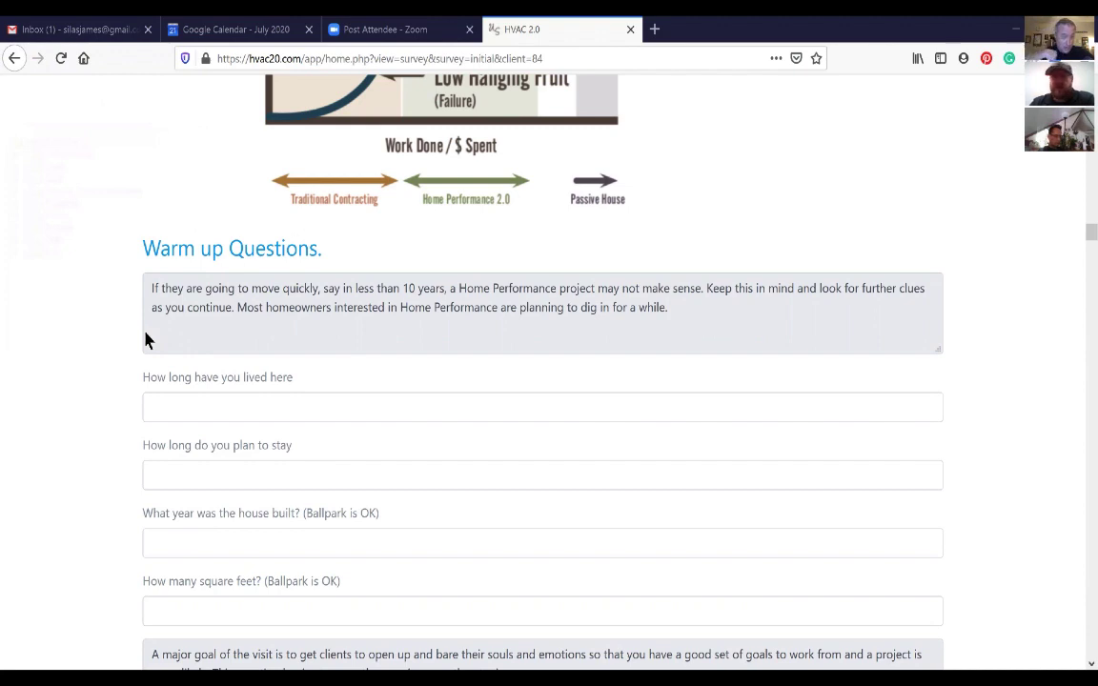
scroll(249, 557, down, 1)
scroll(249, 562, down, 1)
click(252, 539)
text(2713)
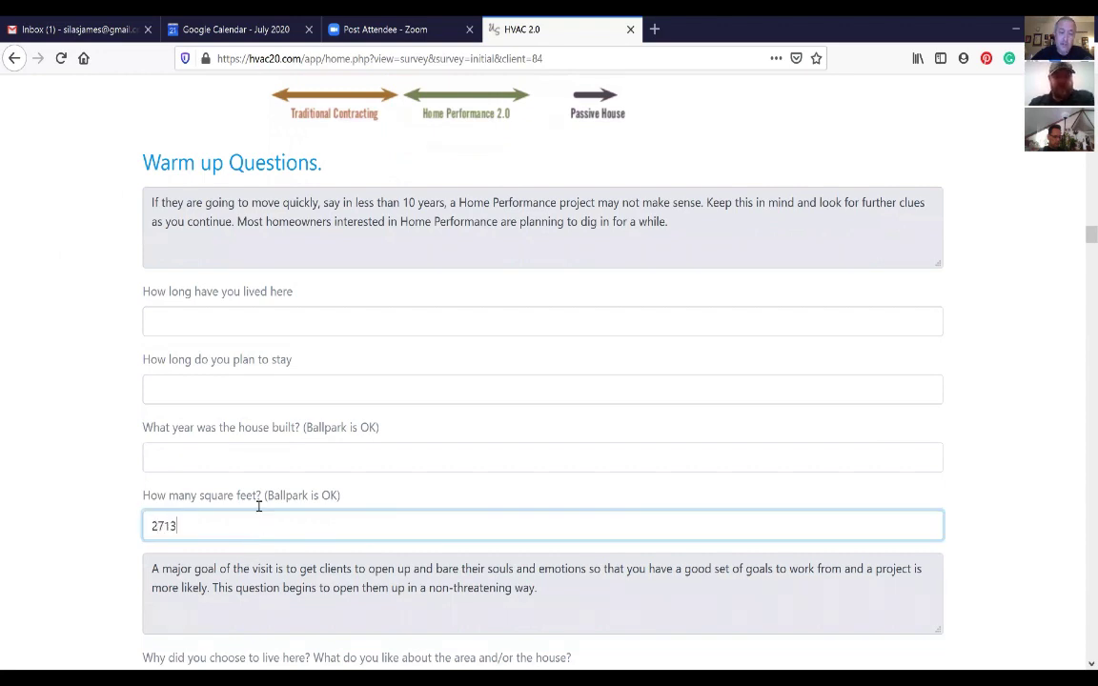
Review the remaining warm-up, comfort, and health and safety questions through to the Efficiency section
scroll(259, 503, down, 5)
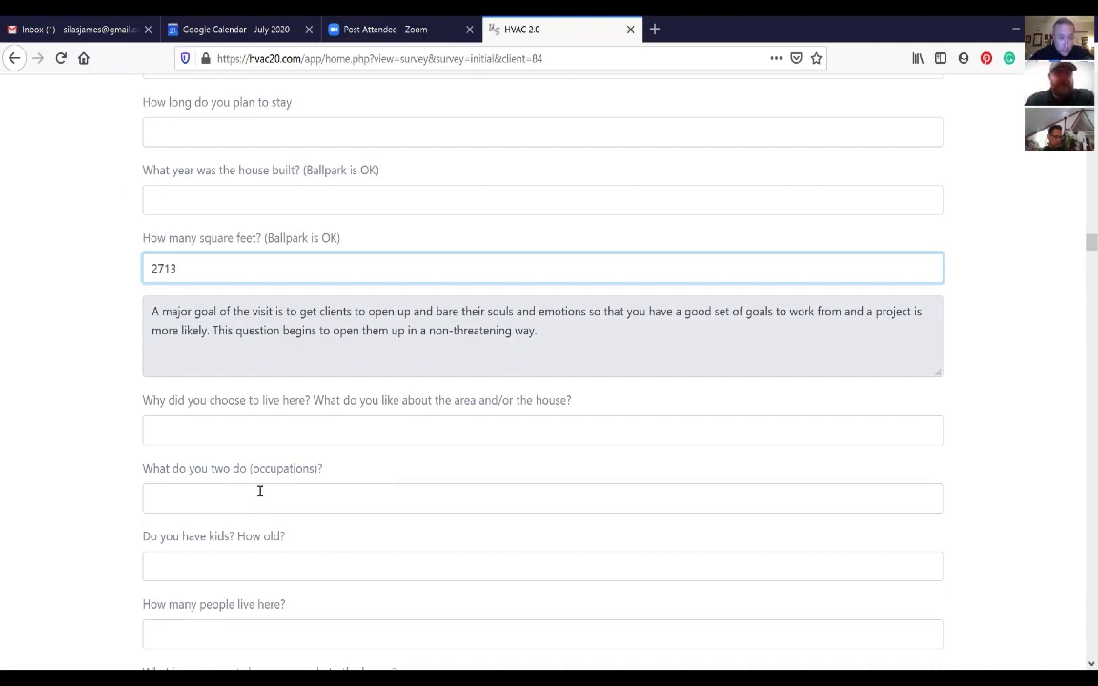
scroll(160, 503, down, 5)
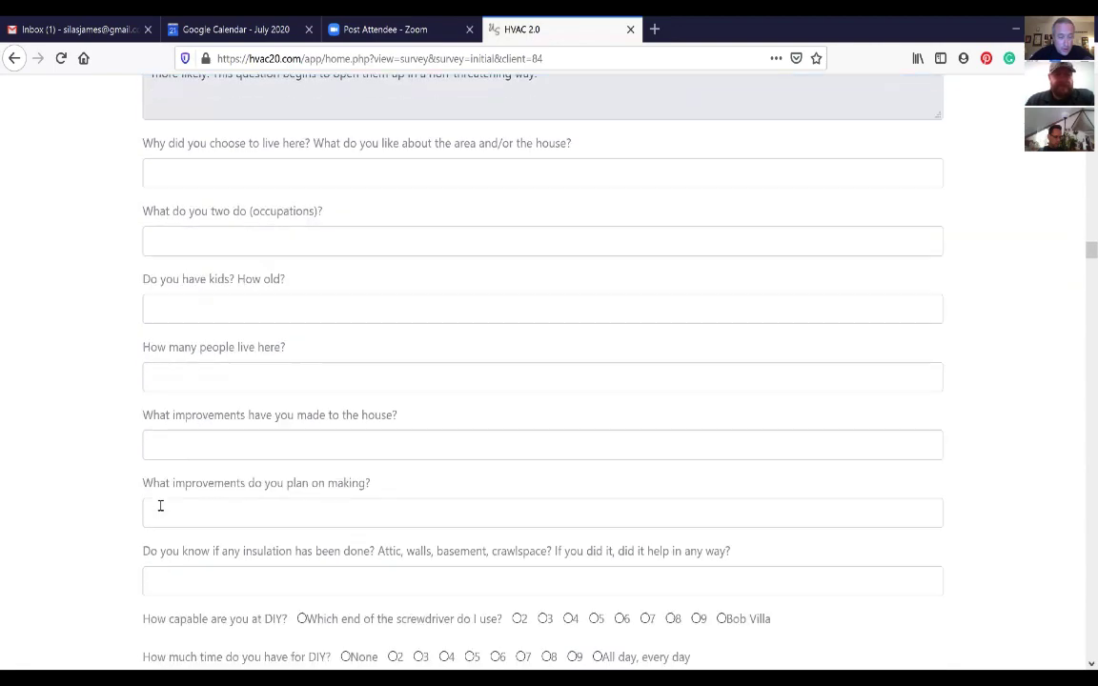
scroll(160, 505, down, 5)
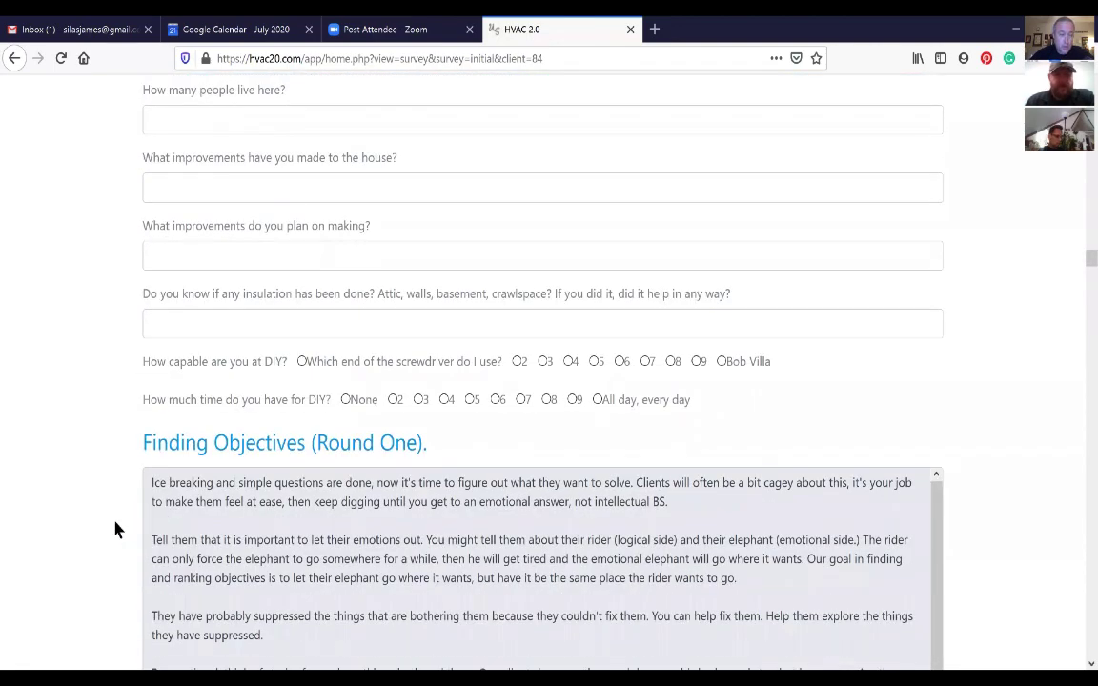
scroll(115, 529, down, 15)
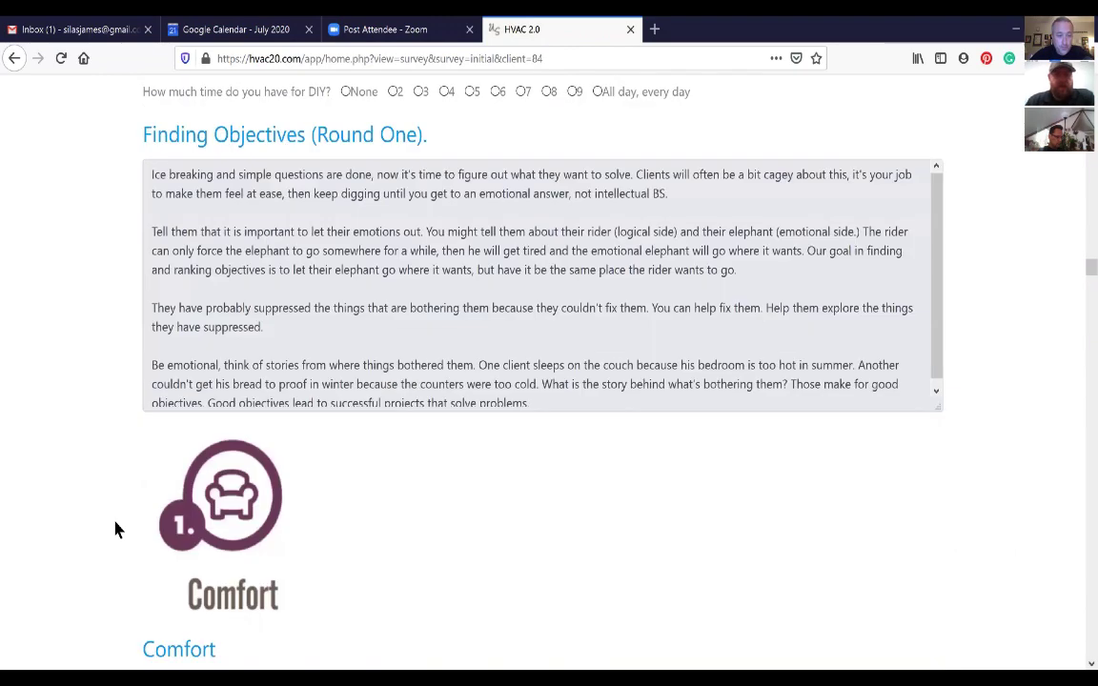
scroll(114, 534, down, 3)
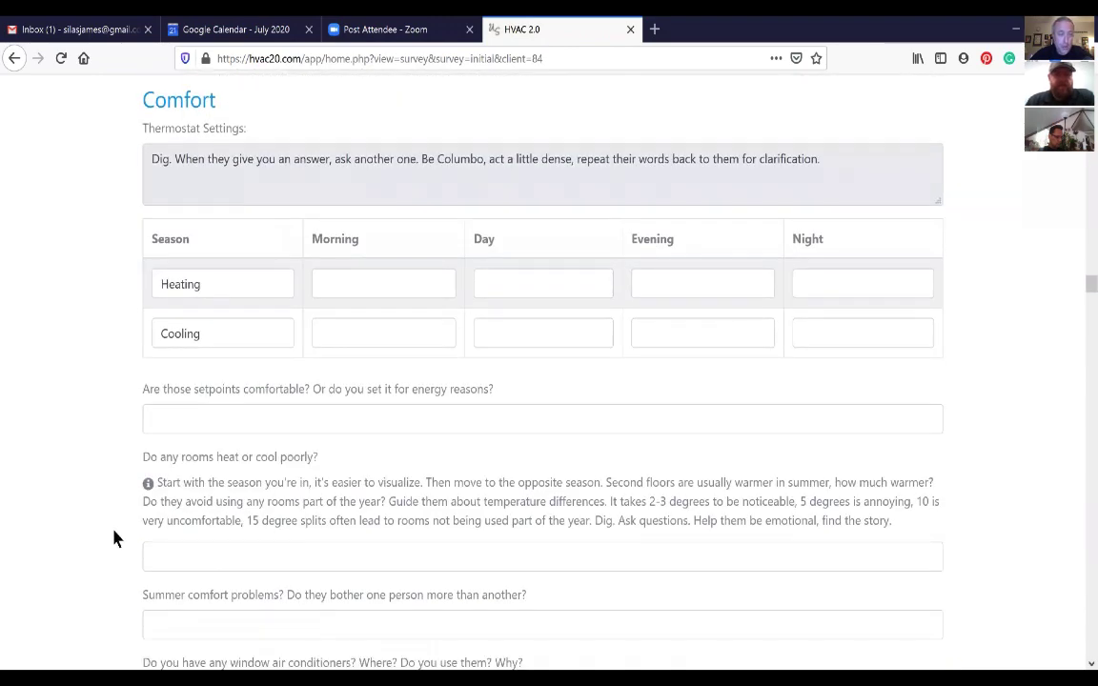
scroll(114, 539, down, 5)
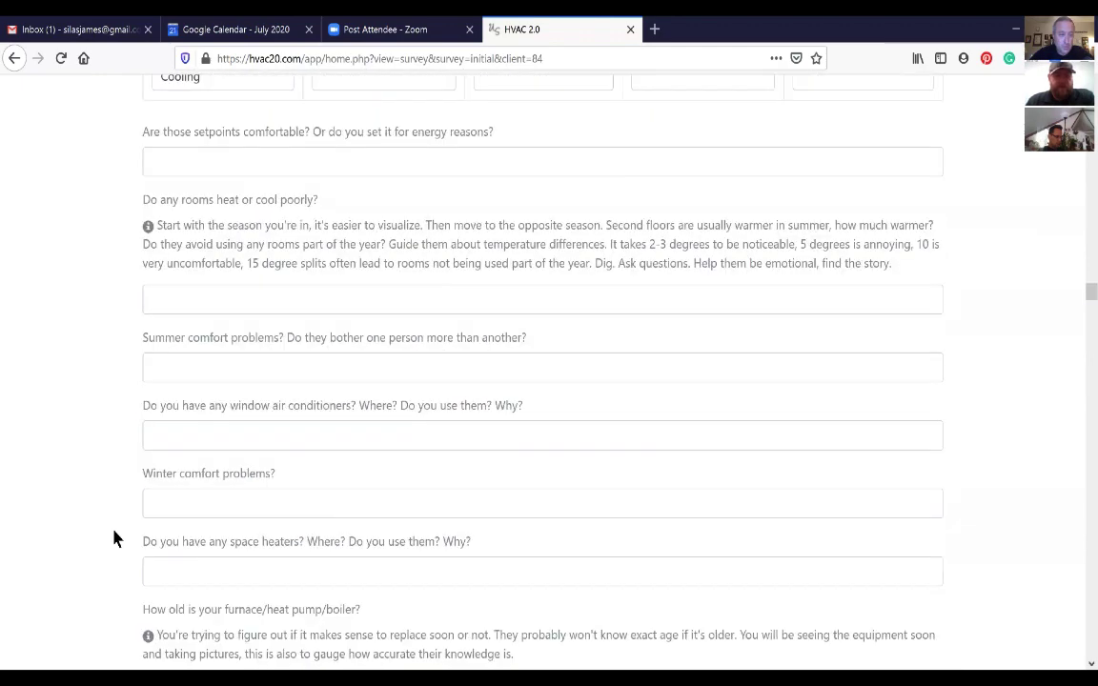
scroll(114, 539, down, 11)
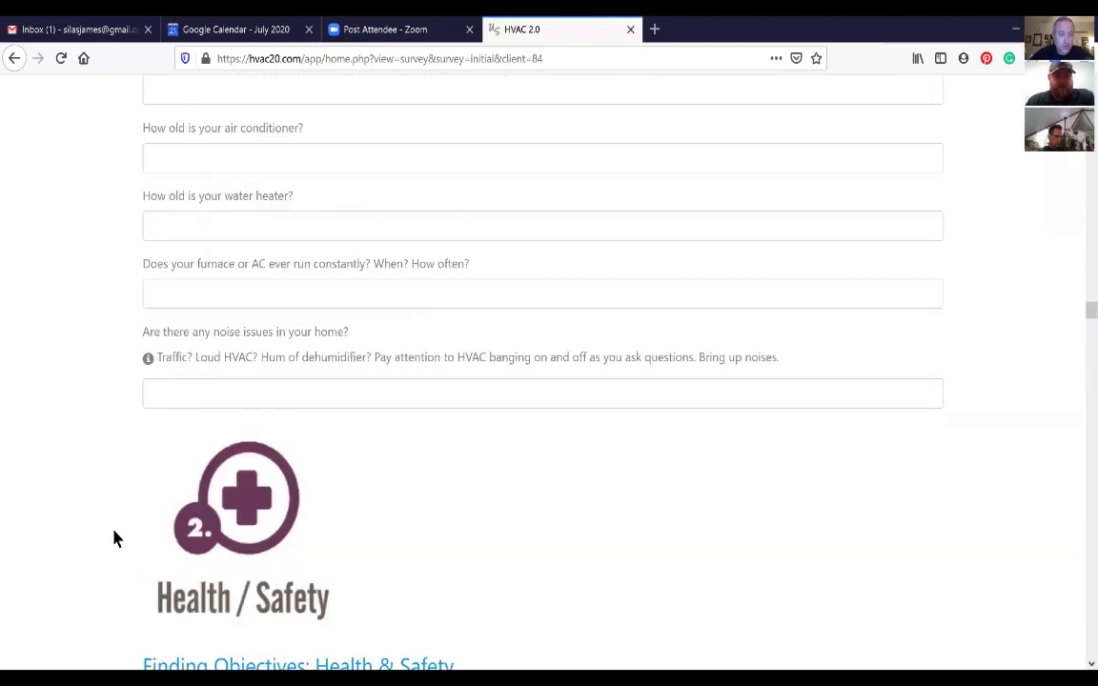
scroll(114, 539, down, 20)
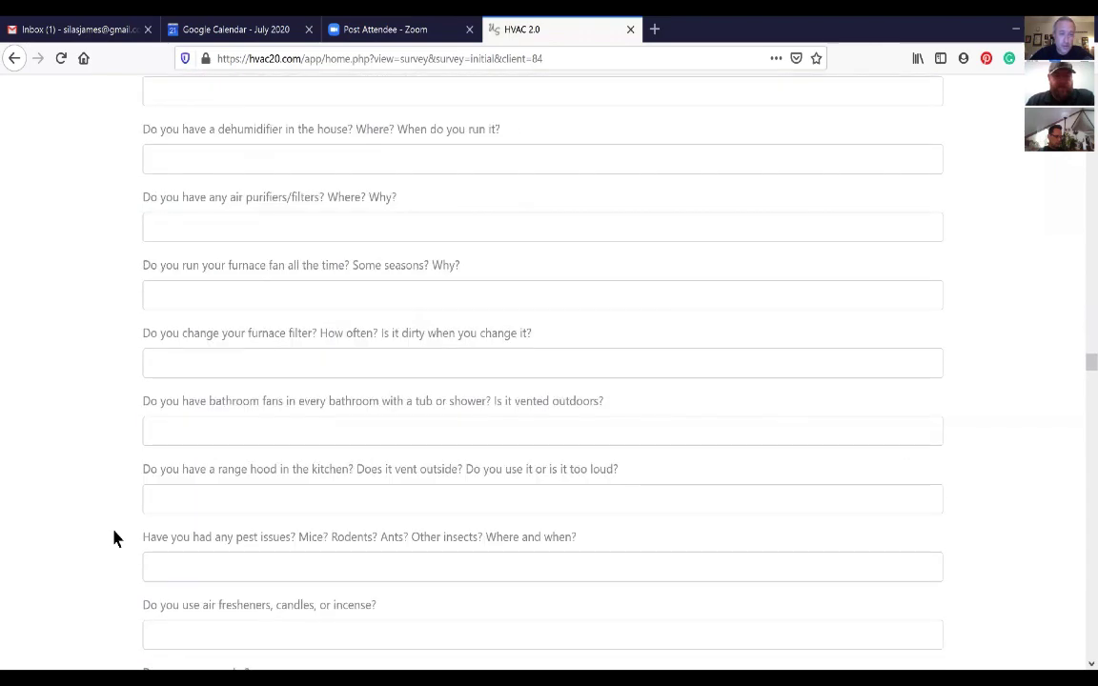
scroll(114, 540, down, 15)
scroll(113, 536, up, 2)
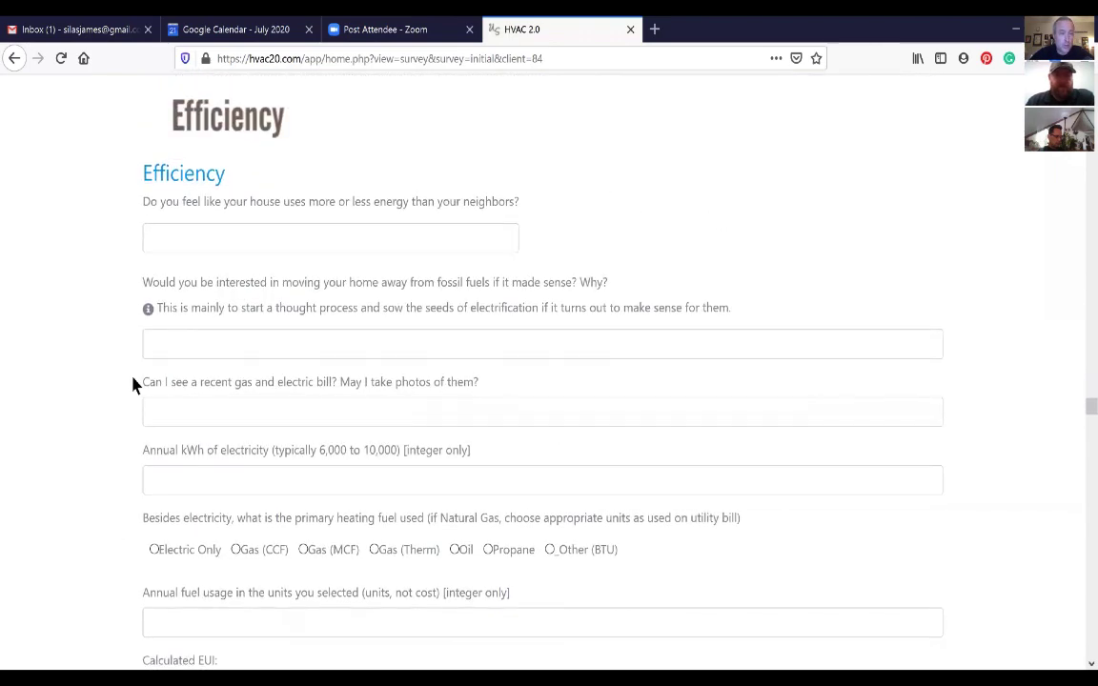
scroll(132, 380, up, 2)
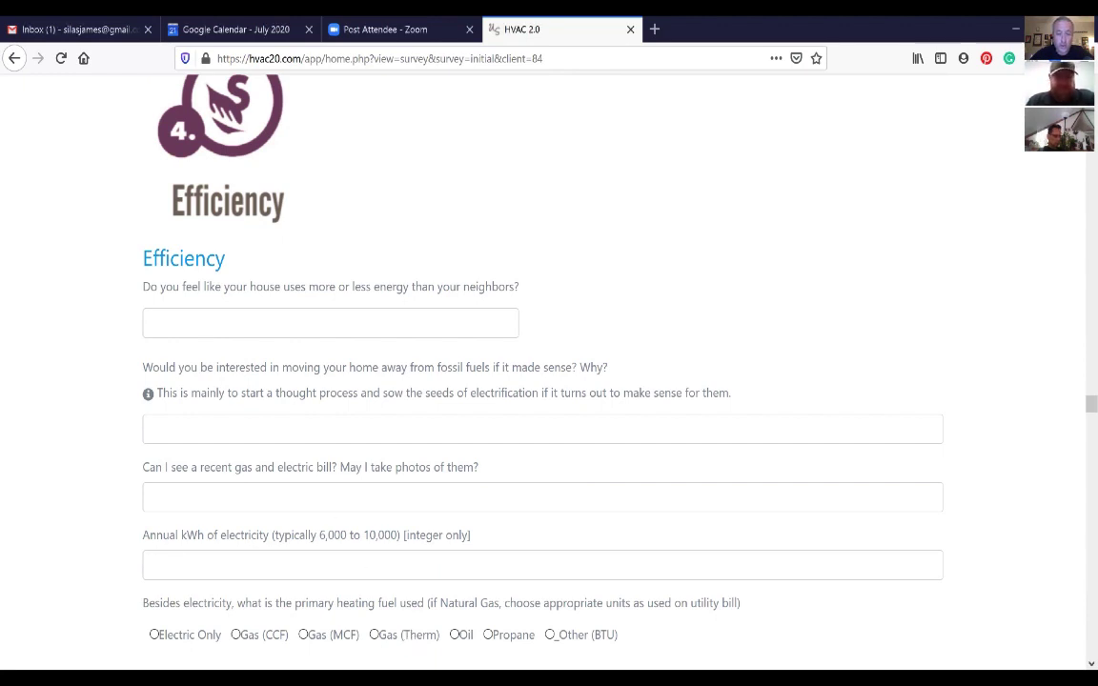
click(182, 325)
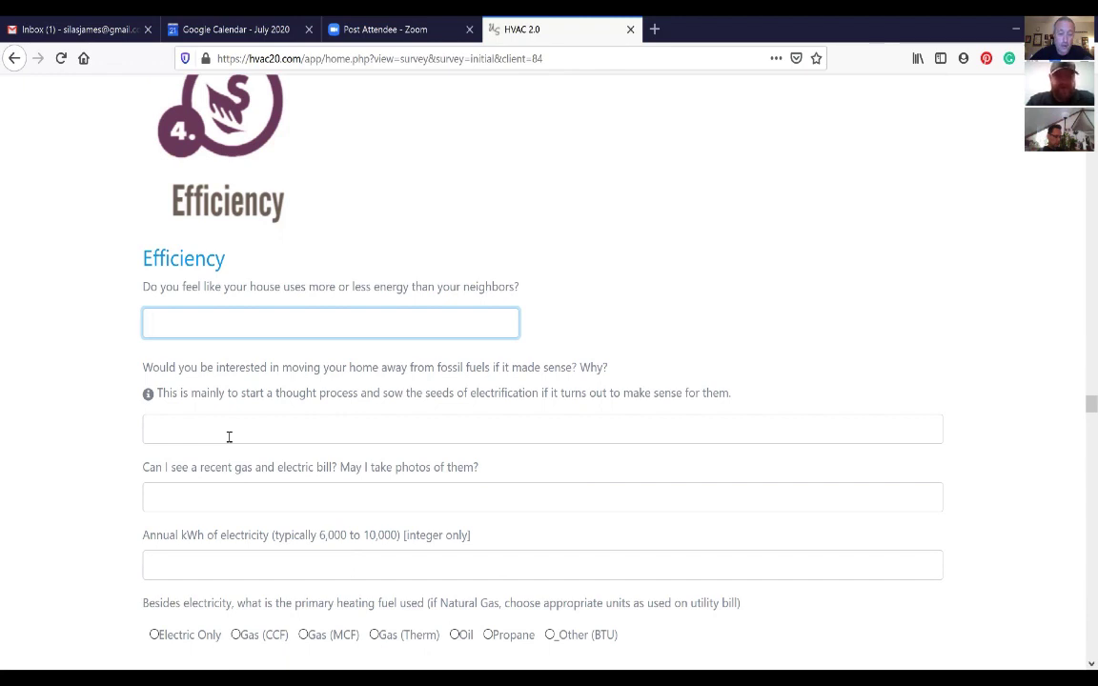
text(10000)
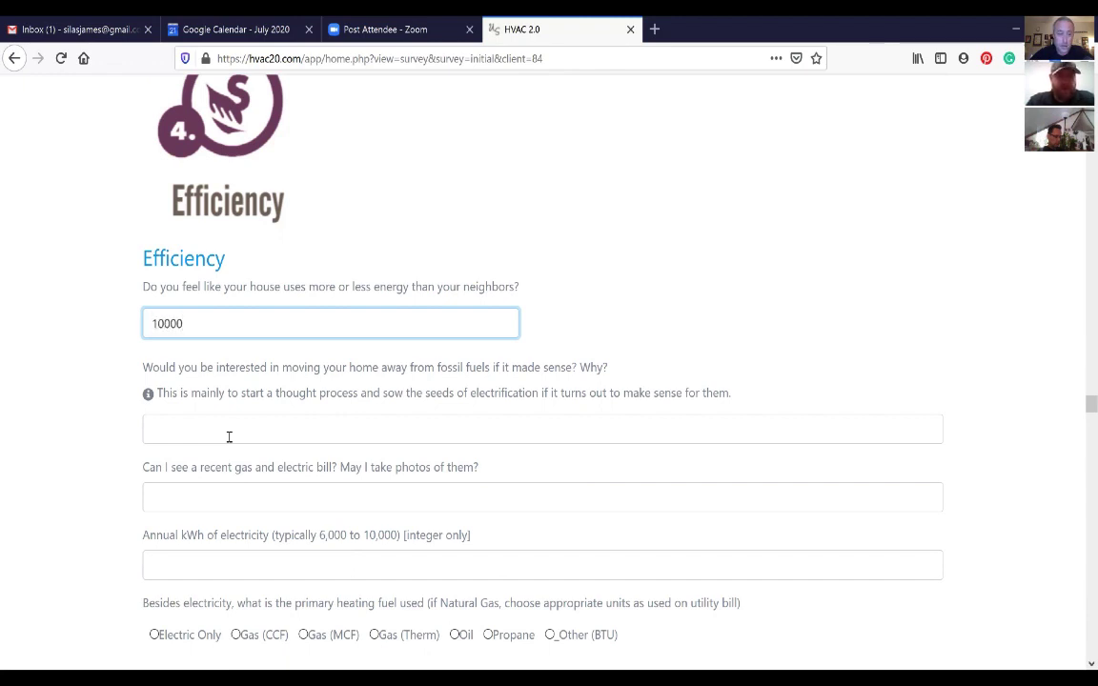
key(BackSpace)
key(BackSpace)
key(BackSpace)
key(BackSpace)
key(BackSpace)
Set the annual electricity usage in the Efficiency section to 10000 kWh
click(169, 564)
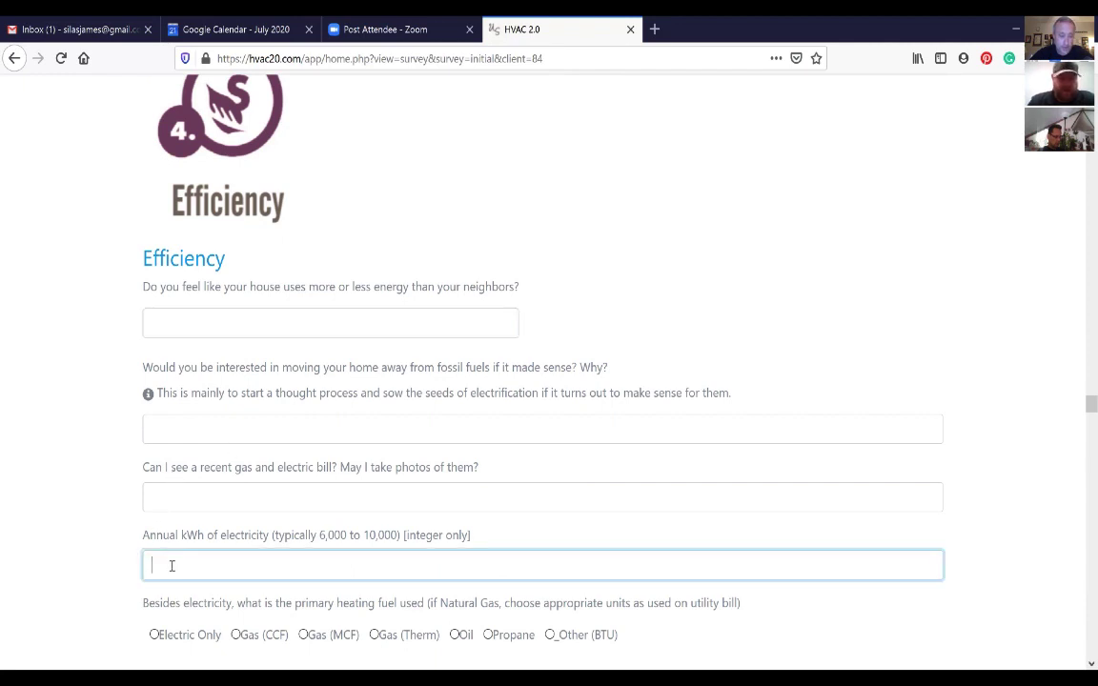
text(10000)
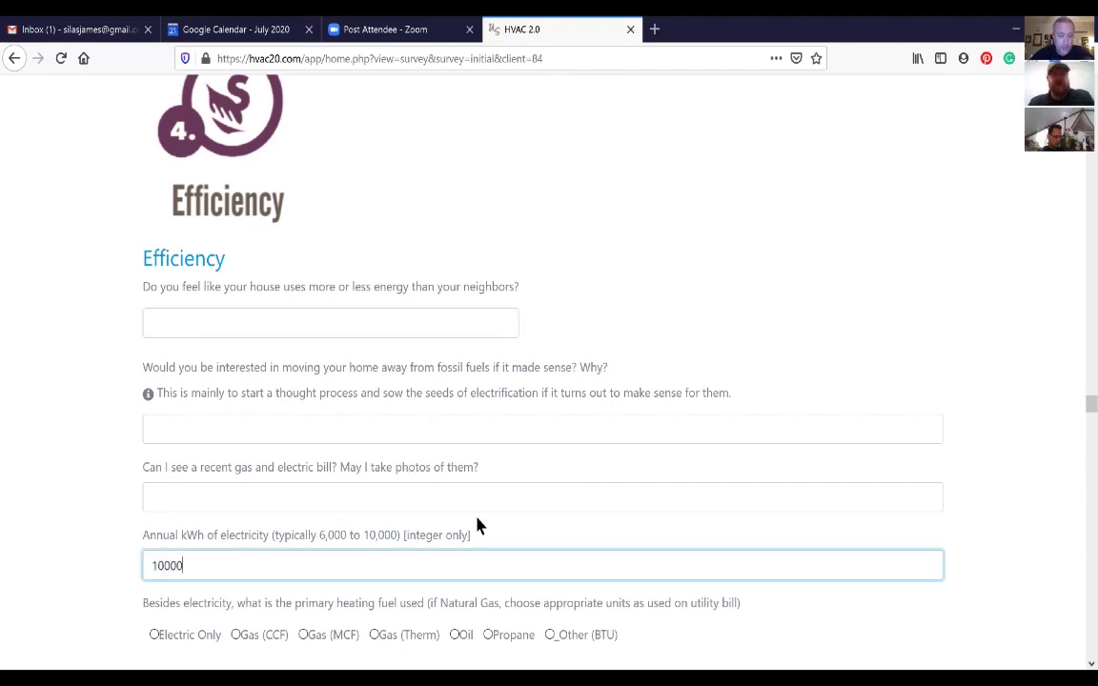
click(114, 534)
Choose Gas (Therm) as the primary heating fuel and enter an annual fuel usage of 1400
scroll(114, 533, down, 2)
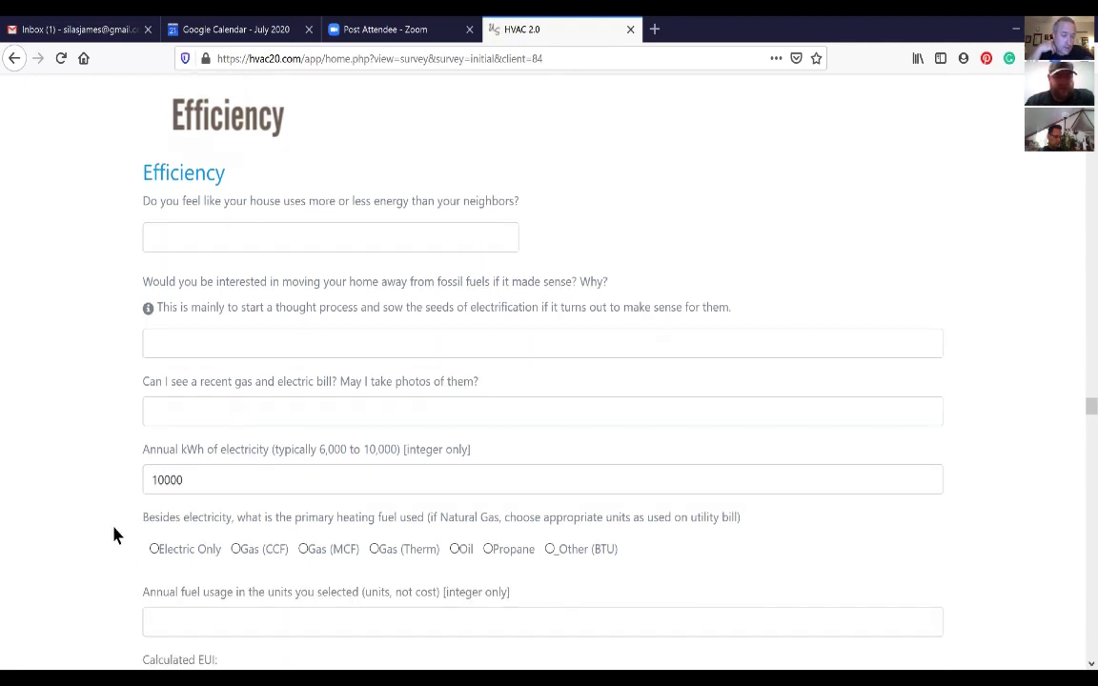
scroll(115, 534, down, 2)
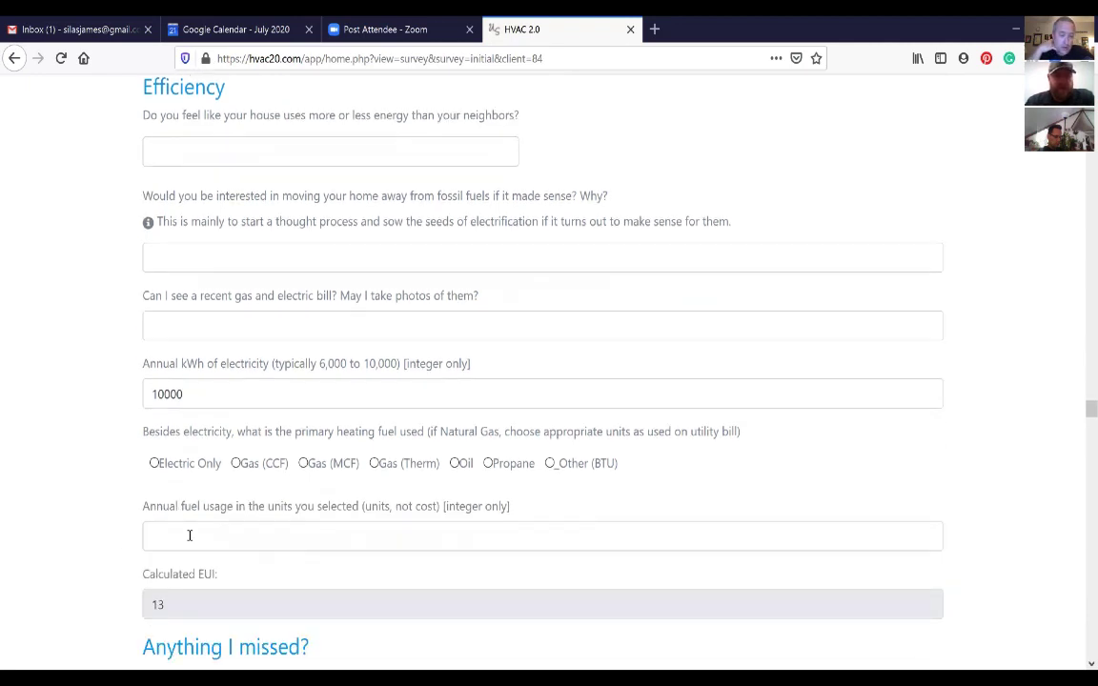
click(189, 535)
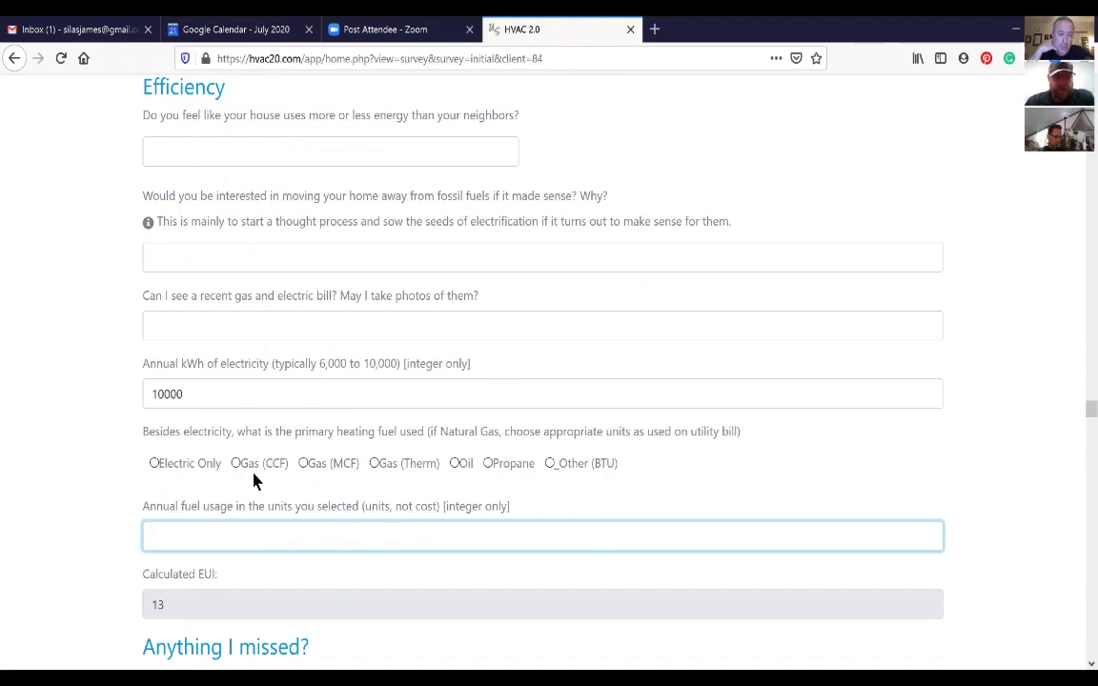
click(384, 470)
click(245, 534)
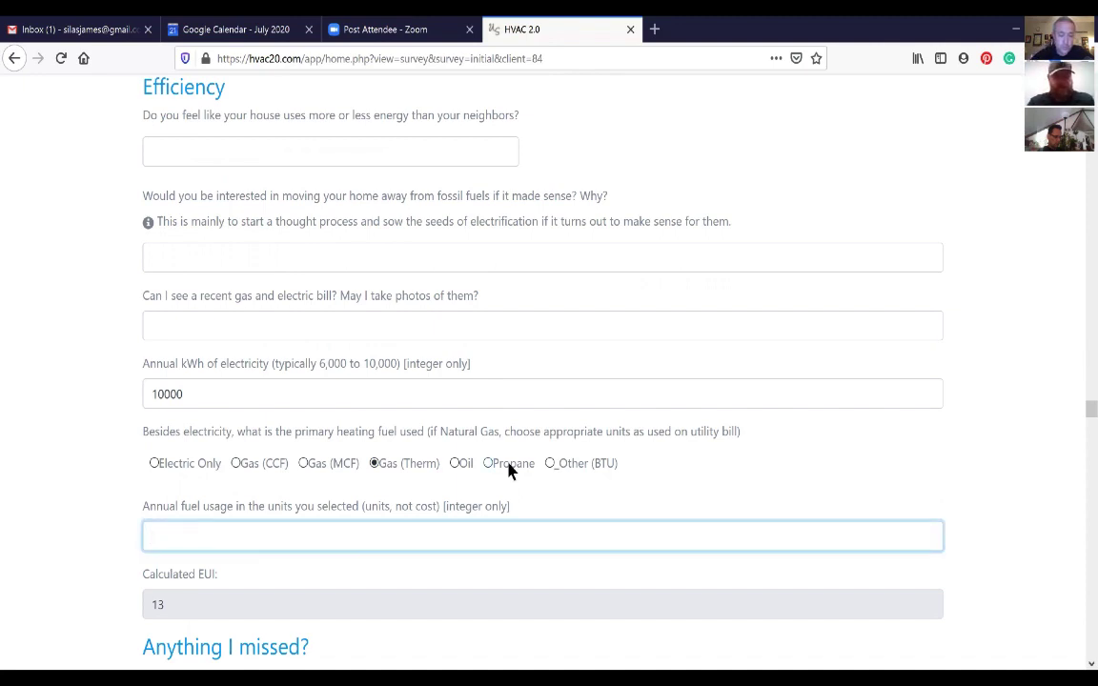
text(1400)
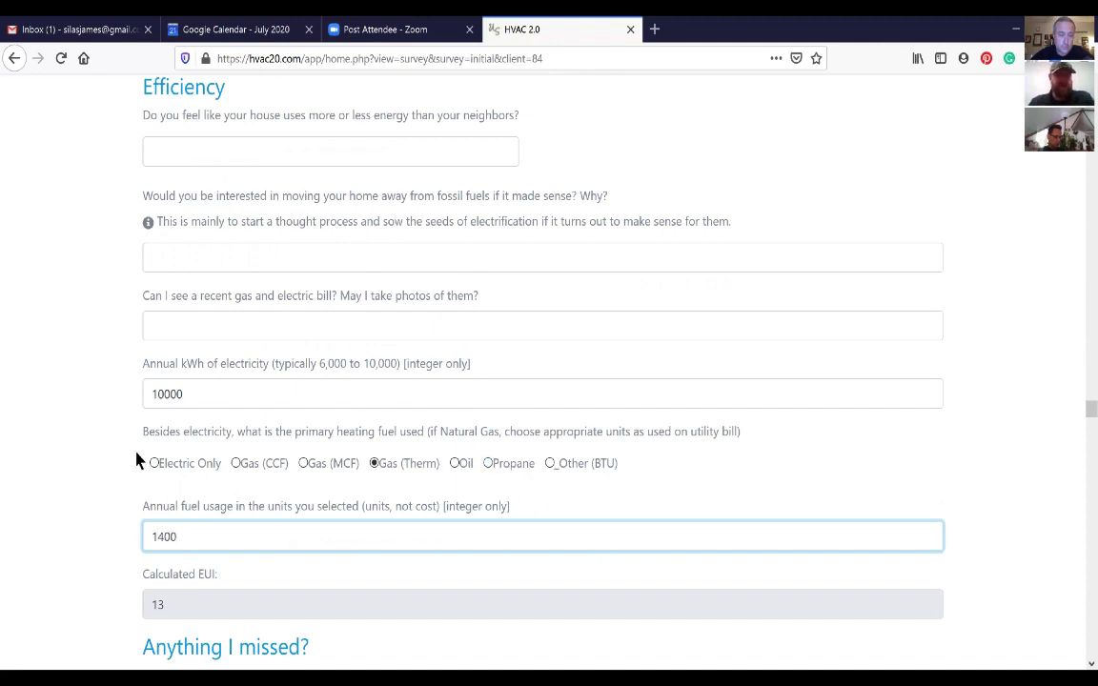
click(54, 510)
Change the annual electricity usage to 15000 kWh and the annual gas usage to 900 therms
scroll(57, 505, down, 1)
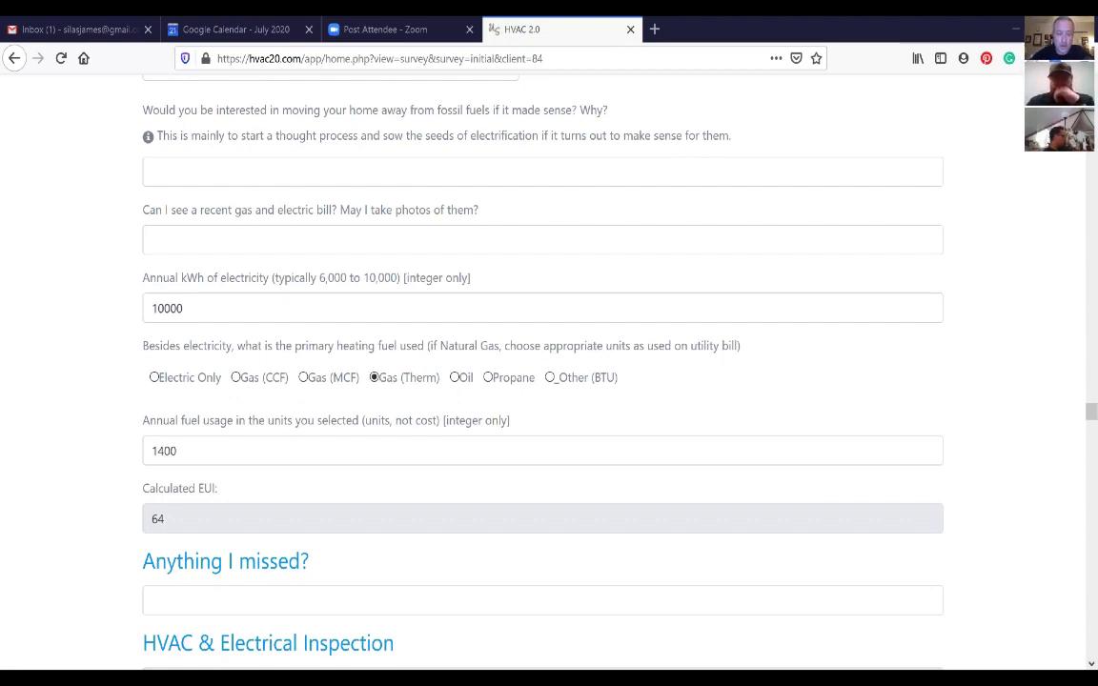
drag(185, 311, 12, 289)
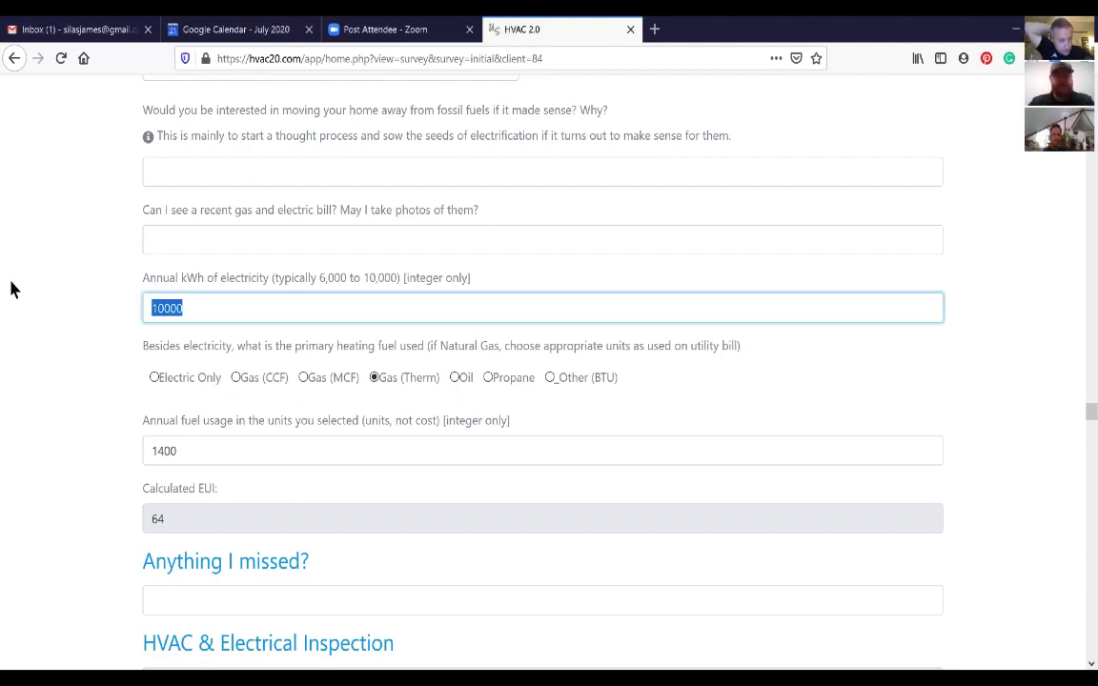
text(15000)
drag(185, 446, 4, 443)
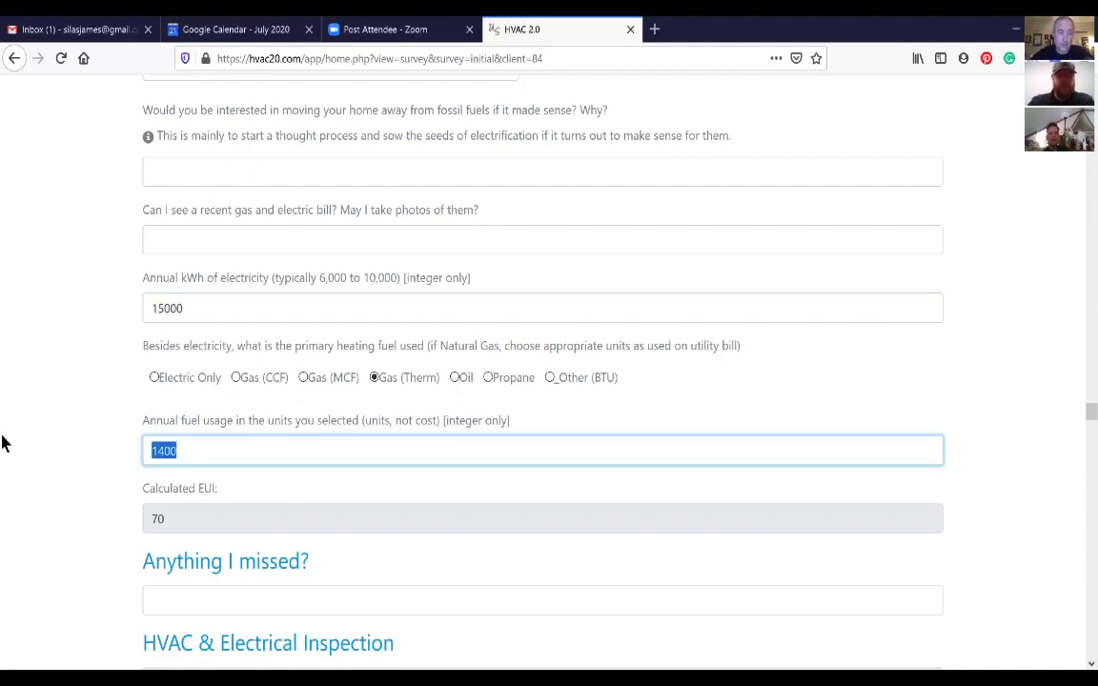
text(900)
click(99, 451)
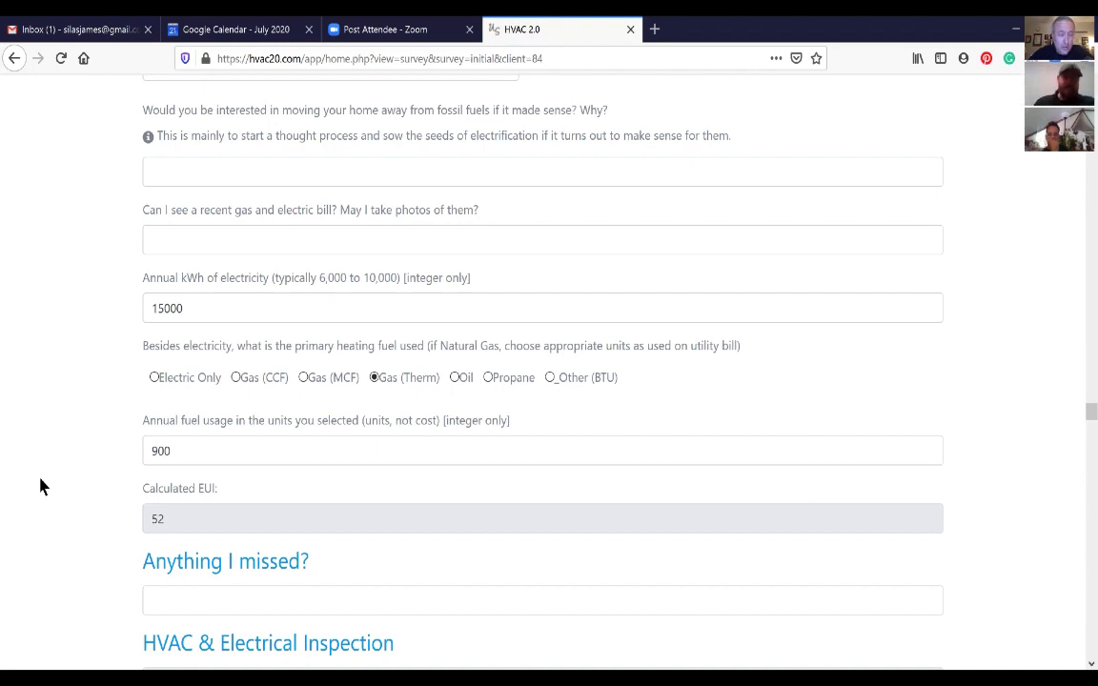
Mark the furnace model number photo and the AC coil model number photo as taken in the Furnace / AC / Heat Pump section
scroll(40, 486, down, 5)
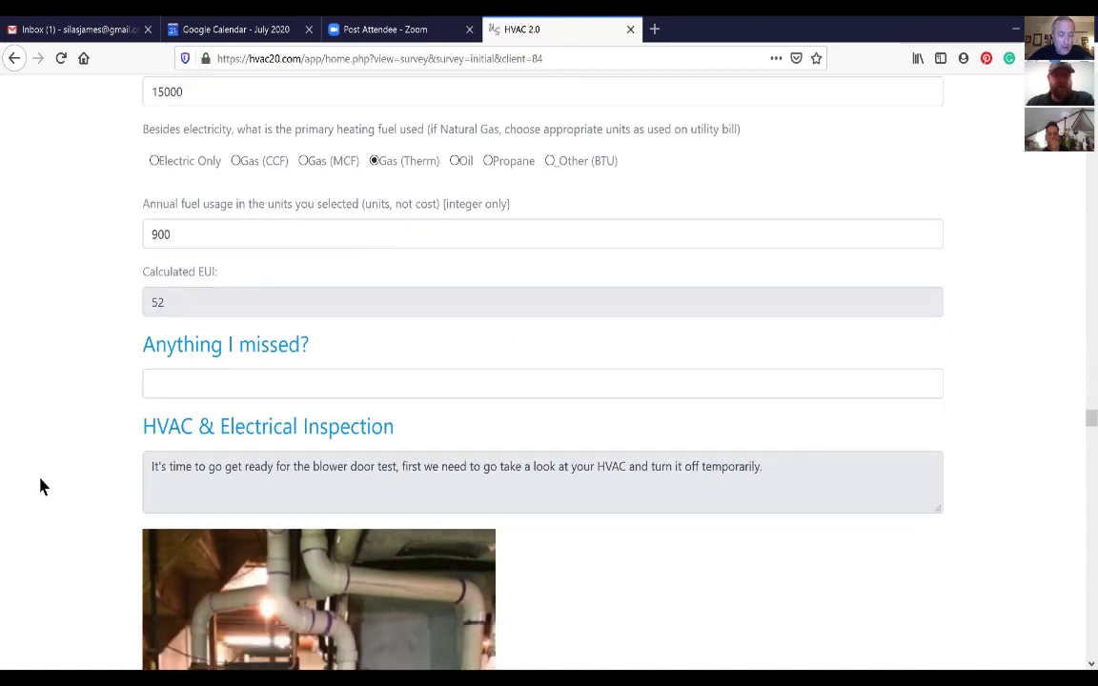
scroll(5, 490, down, 3)
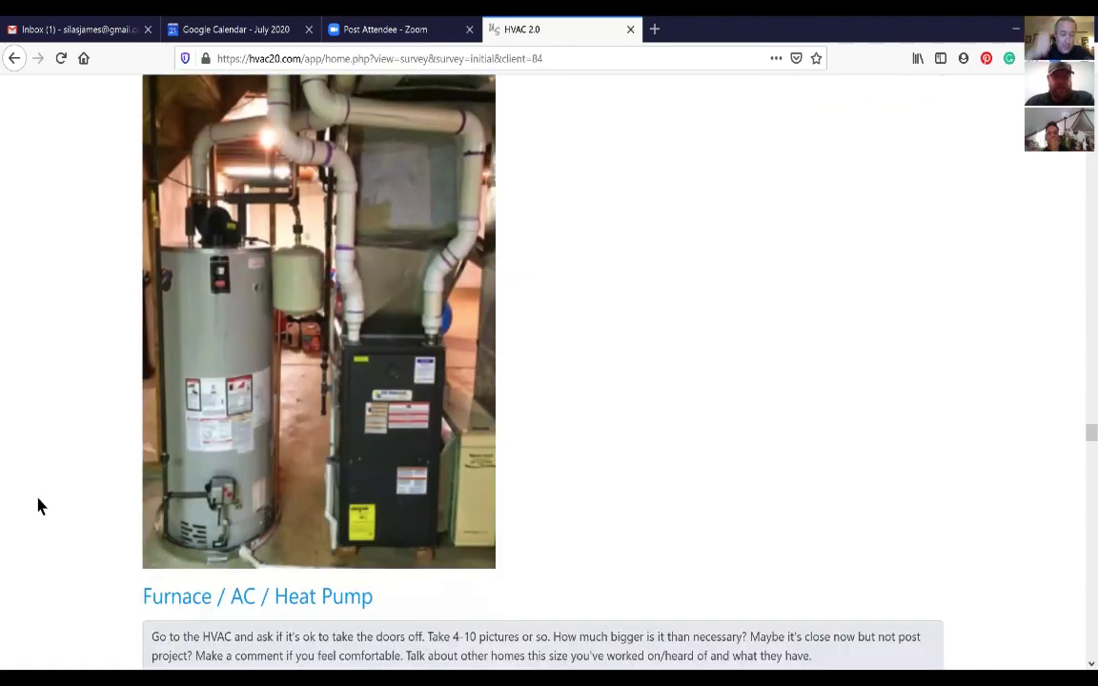
scroll(38, 505, down, 1)
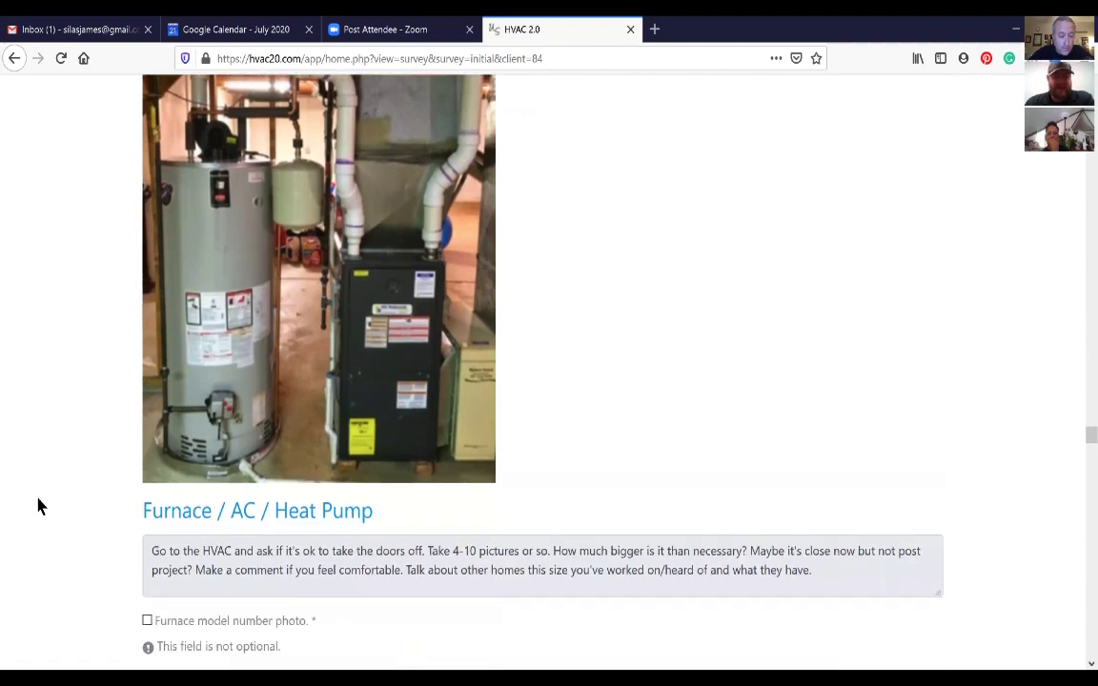
scroll(38, 505, down, 3)
scroll(39, 505, down, 1)
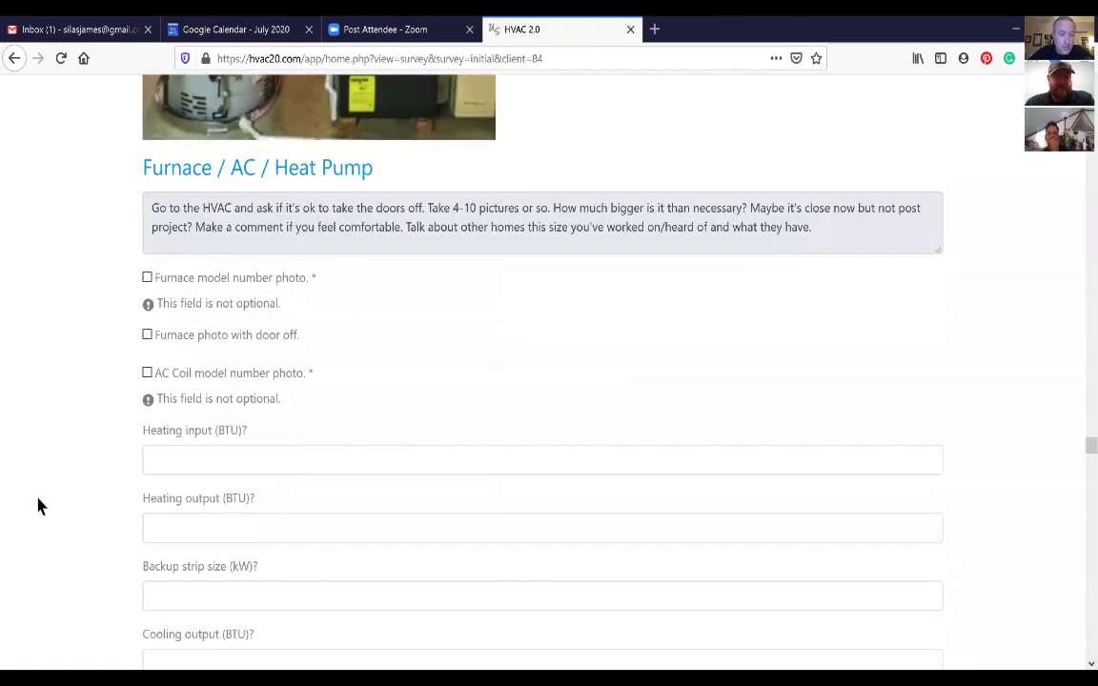
scroll(38, 505, up, 2)
scroll(56, 493, down, 1)
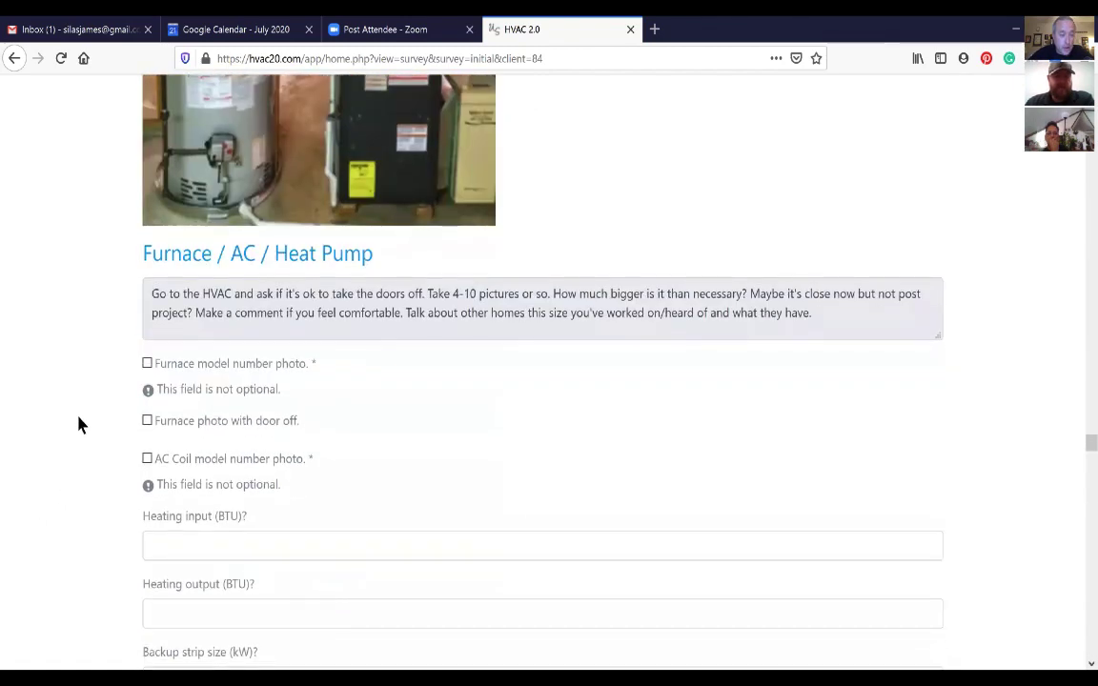
click(147, 364)
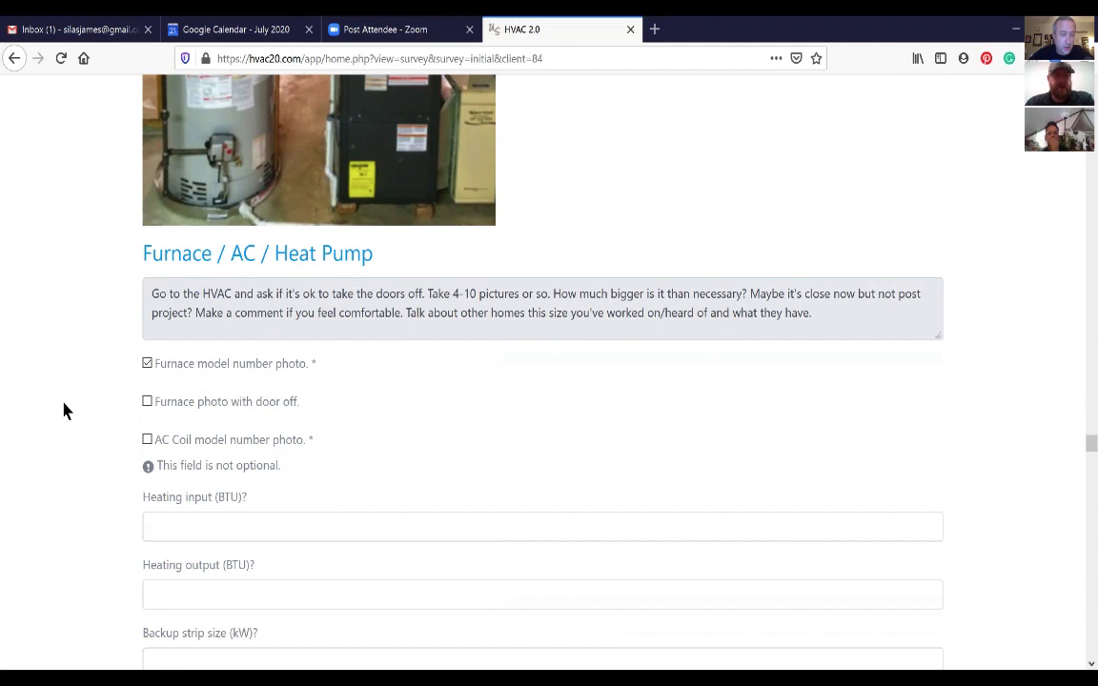
scroll(63, 411, down, 1)
click(147, 353)
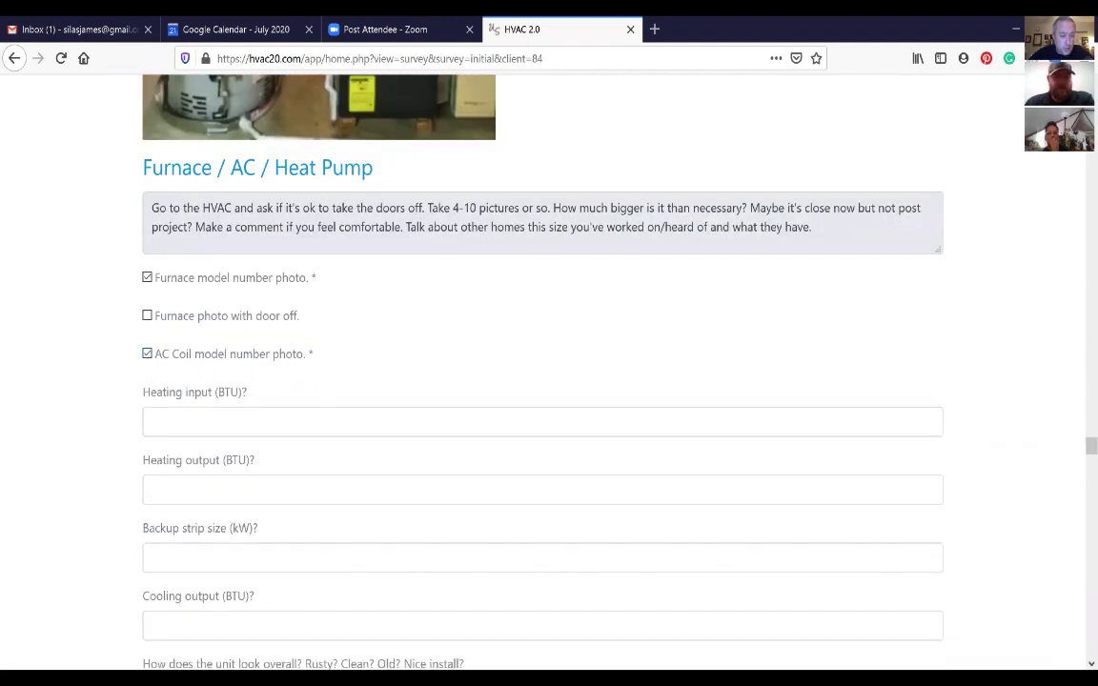
scroll(83, 474, down, 1)
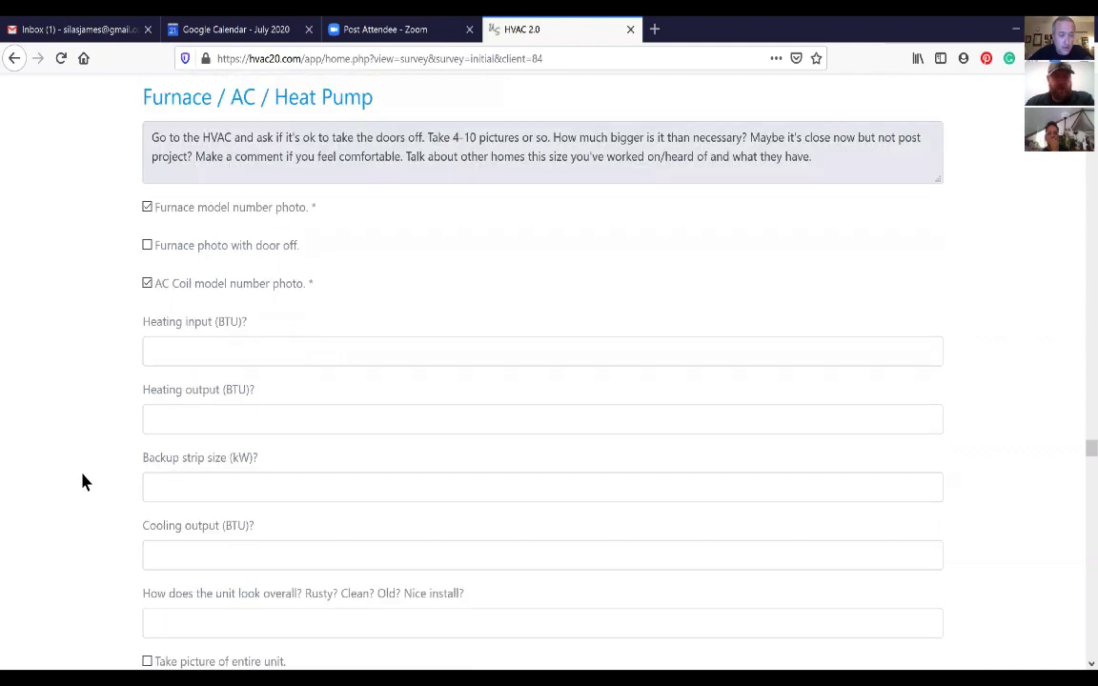
scroll(83, 489, down, 4)
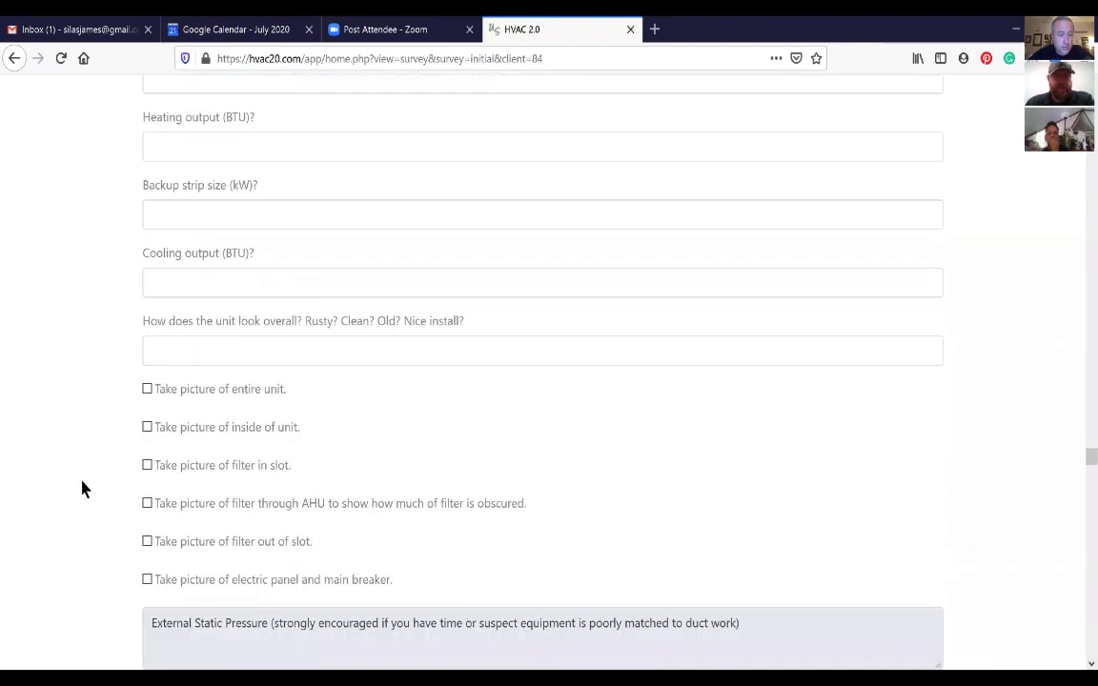
Mark the required Turn HVAC off item below the static pressure readings as done
scroll(82, 489, down, 3)
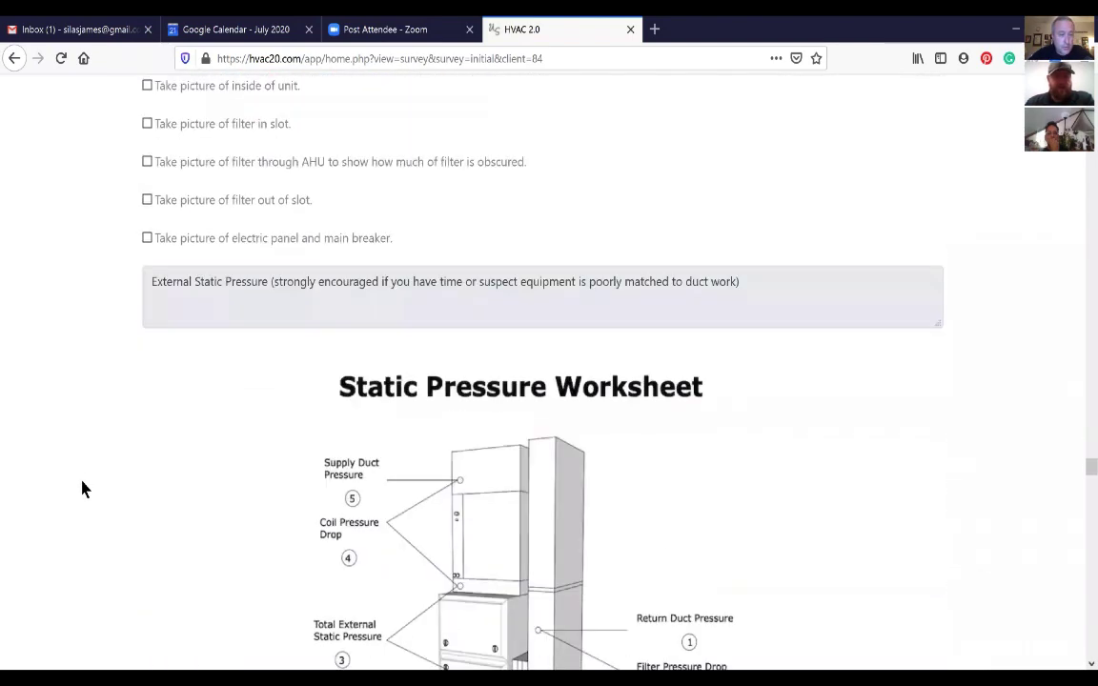
scroll(83, 489, down, 5)
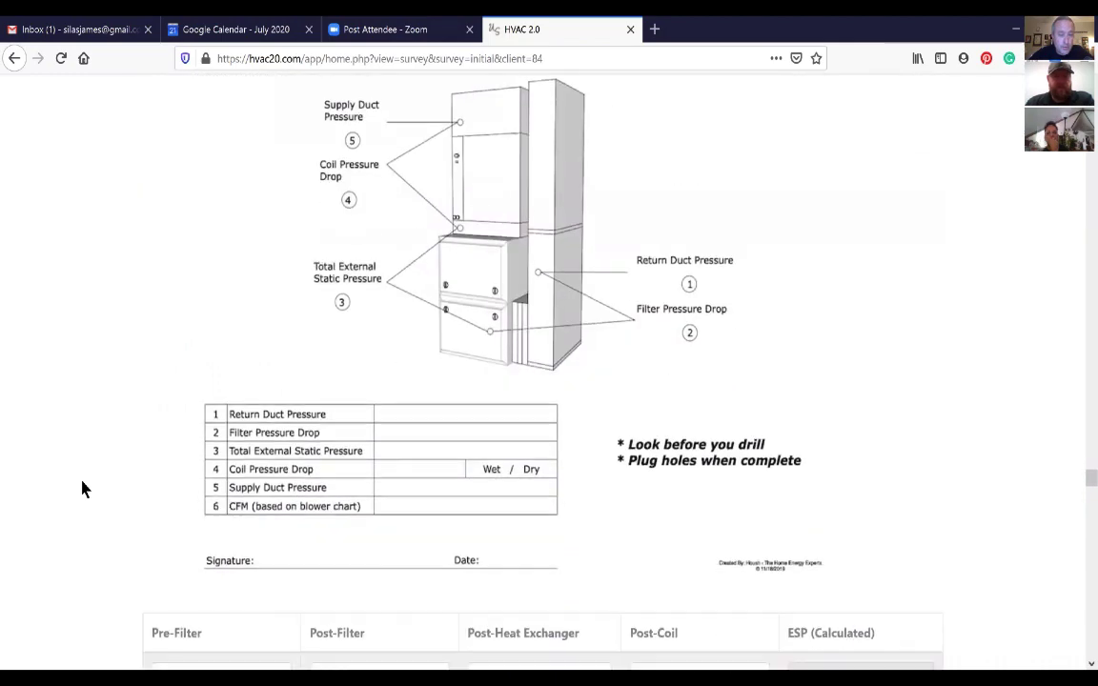
scroll(82, 489, down, 5)
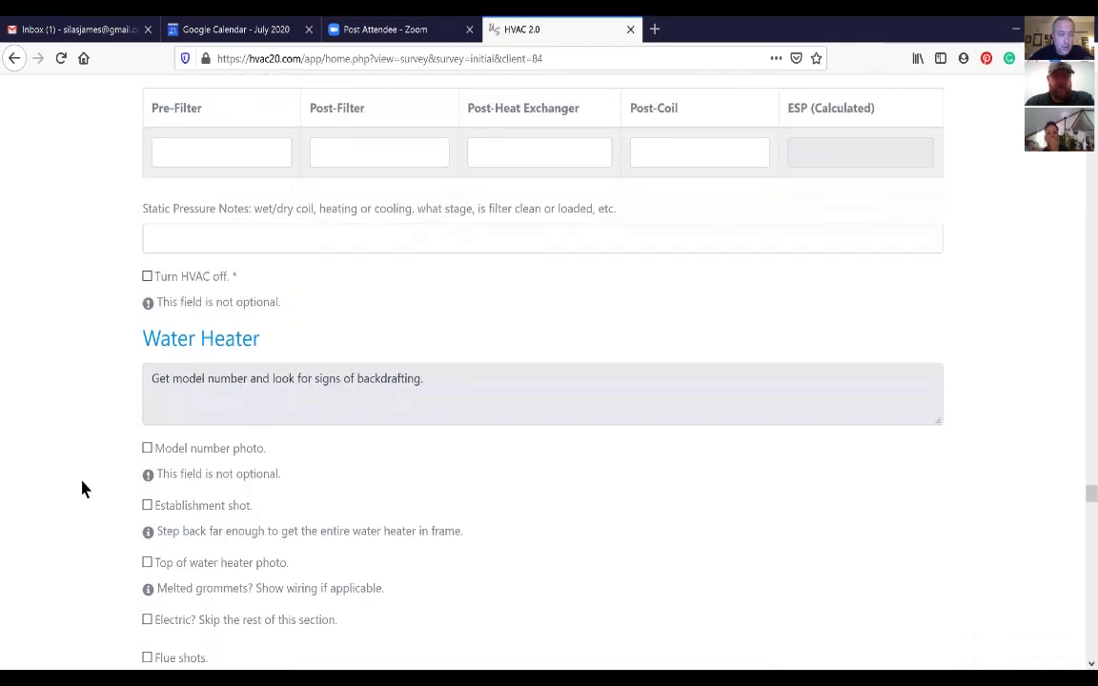
scroll(83, 488, up, 3)
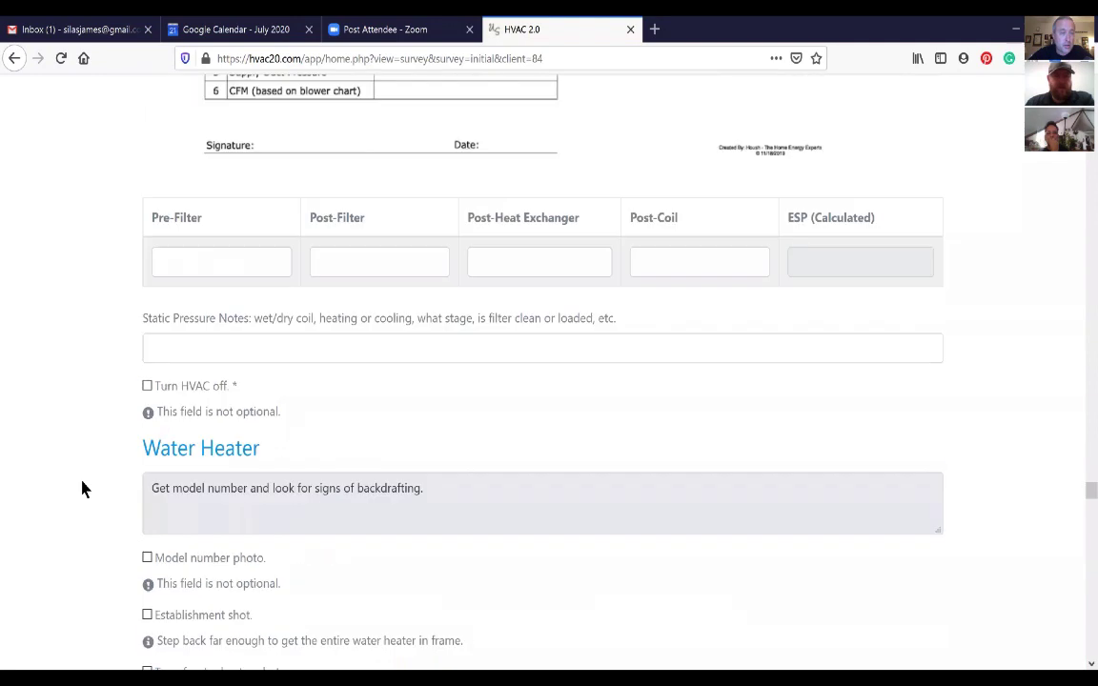
click(147, 387)
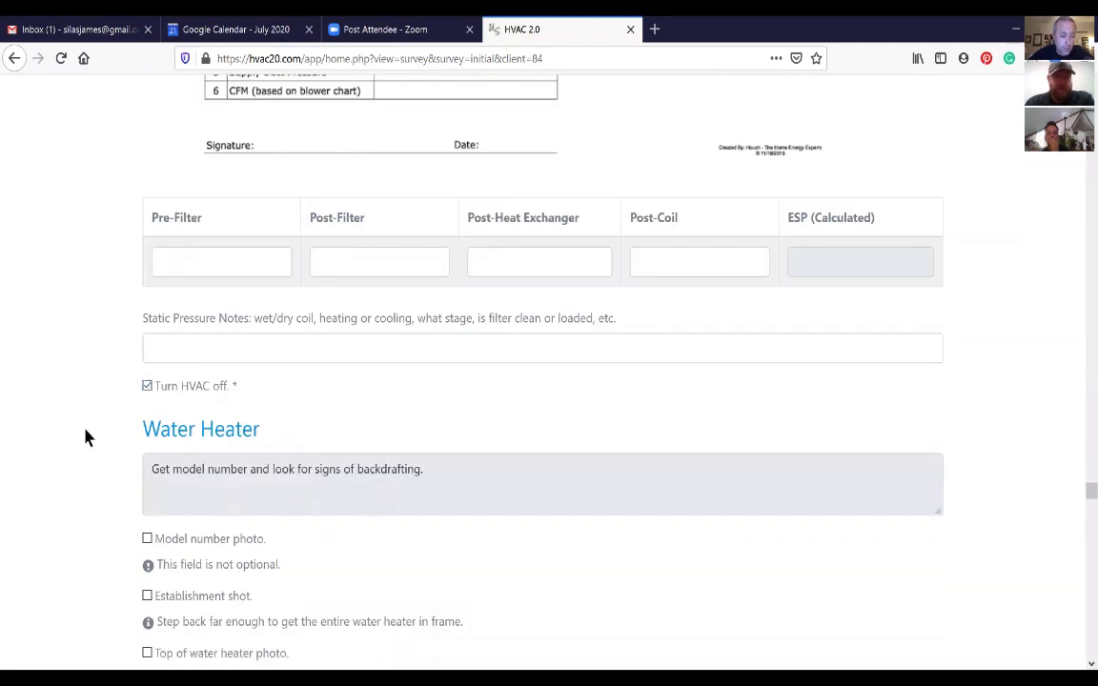
Mark the model number photo as taken in the Water Heater section, and tick then untick the establishment shot
scroll(89, 440, down, 2)
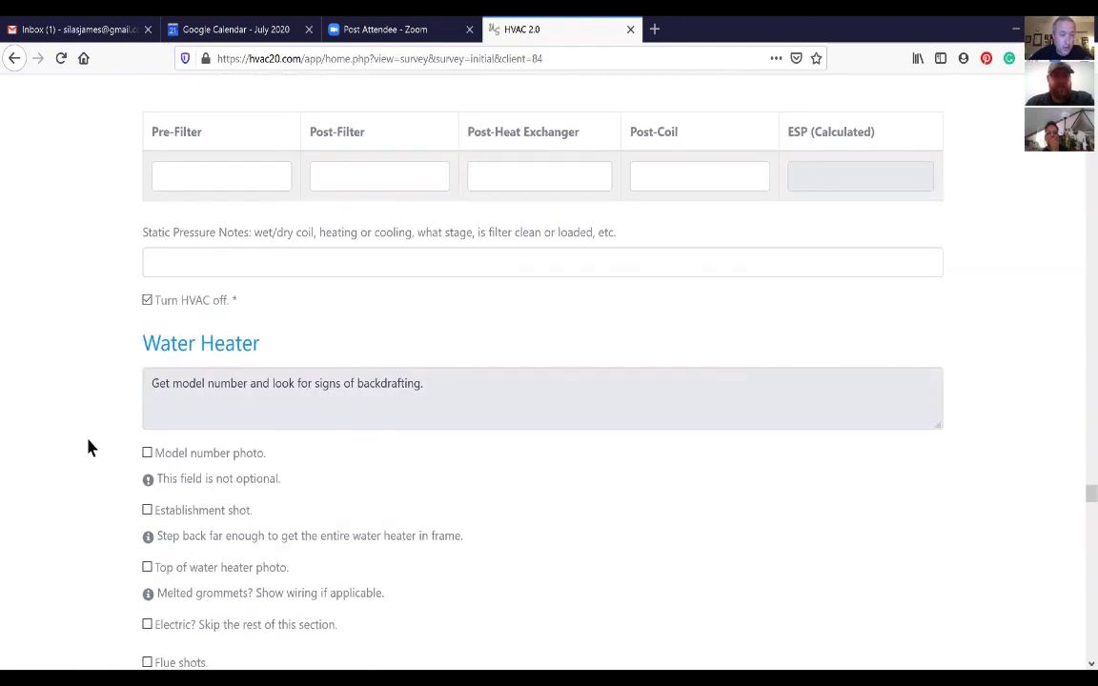
scroll(89, 448, down, 5)
scroll(152, 314, up, 2)
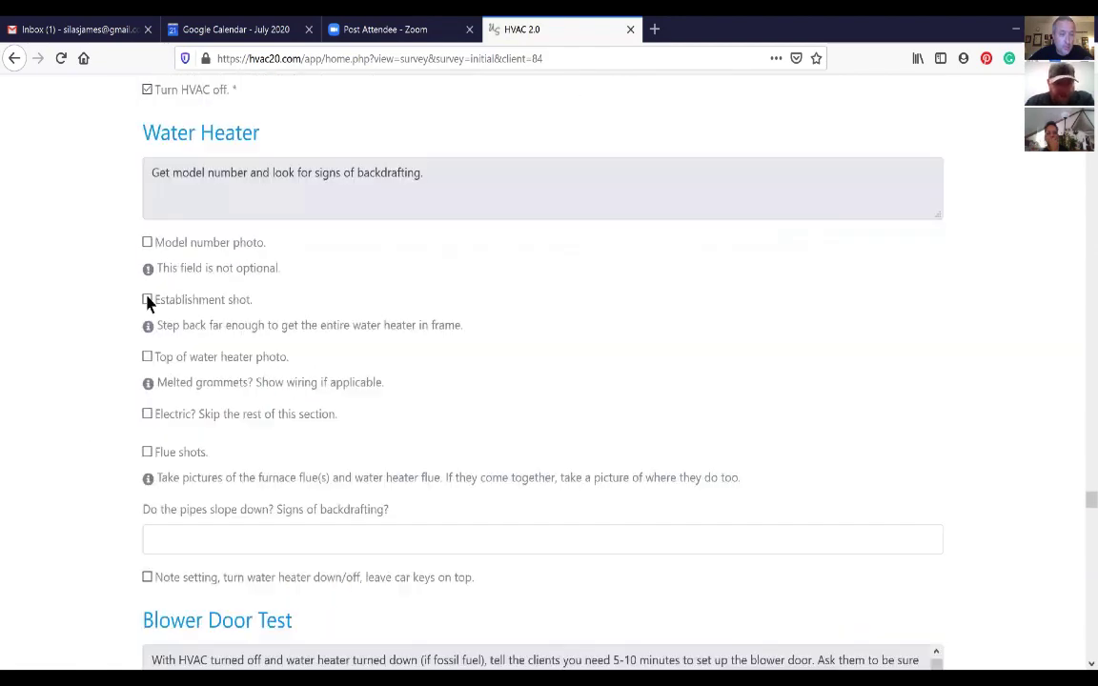
scroll(147, 303, up, 1)
click(147, 282)
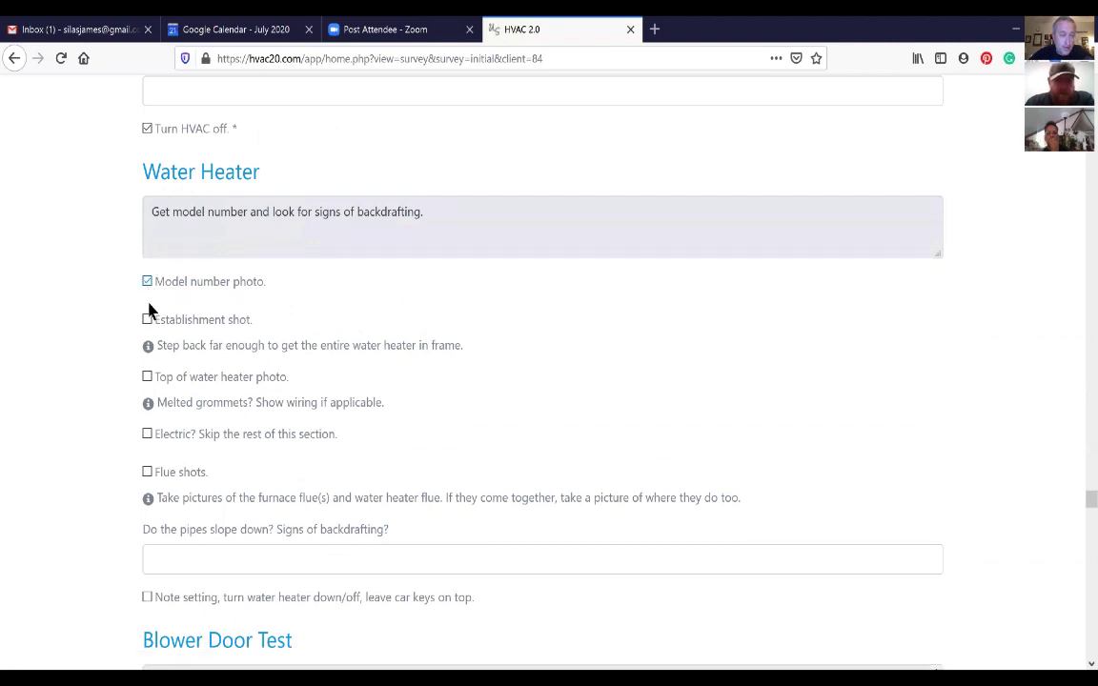
click(148, 321)
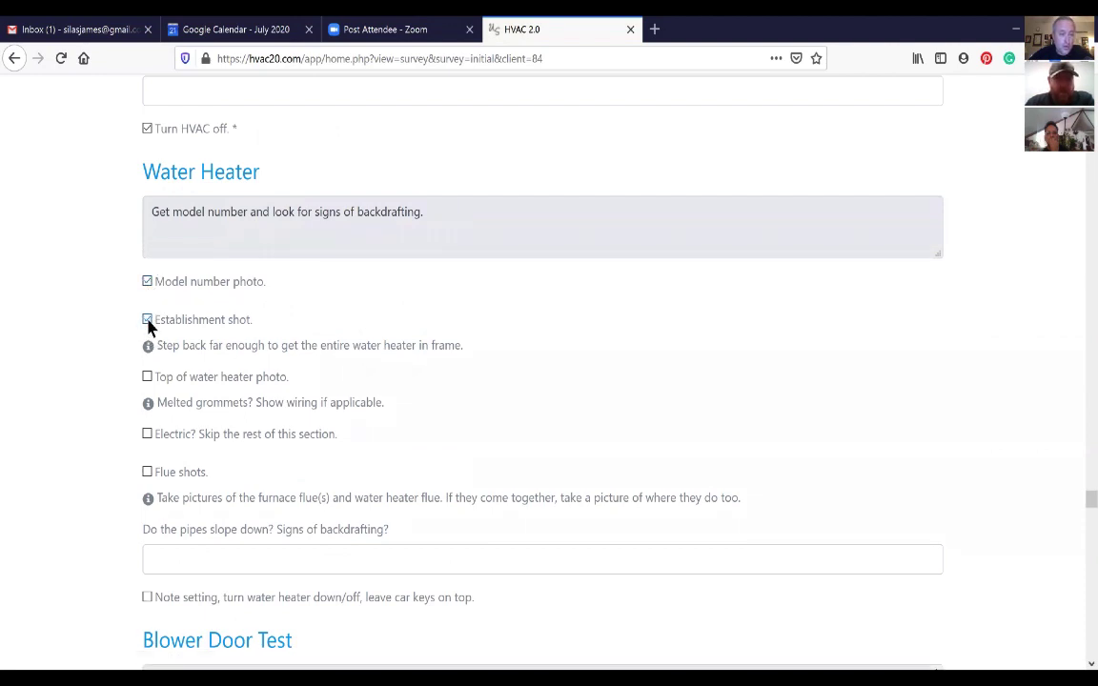
click(148, 321)
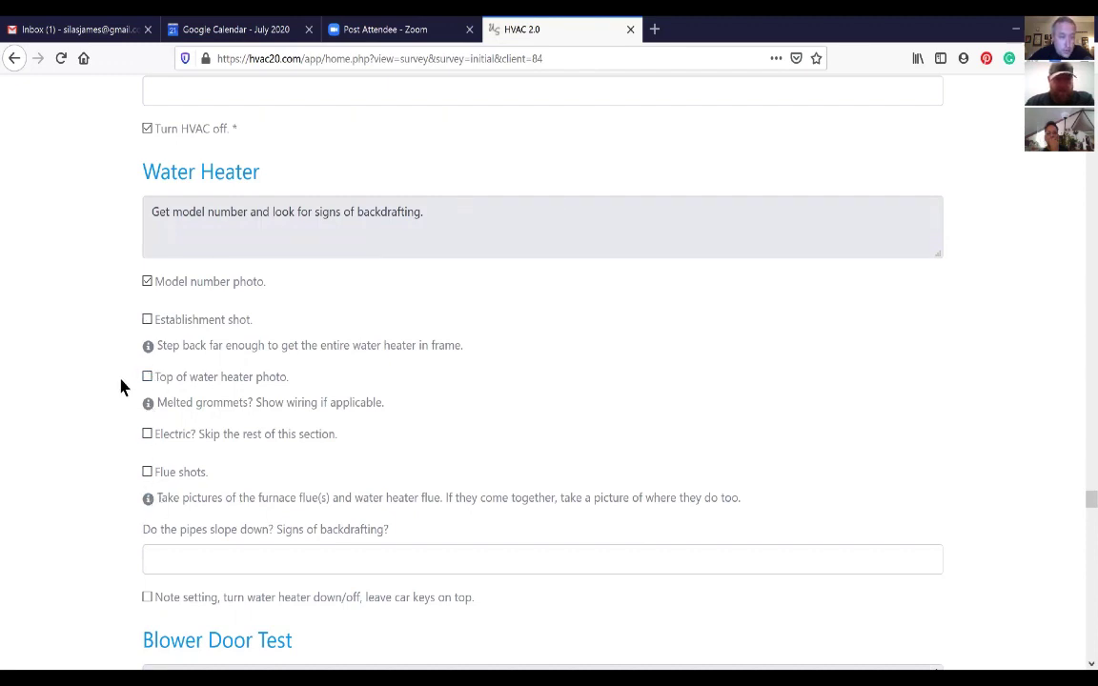
Enter 2458 as the blower door guess in cfm50 in the Blower Door Test section
scroll(76, 506, down, 3)
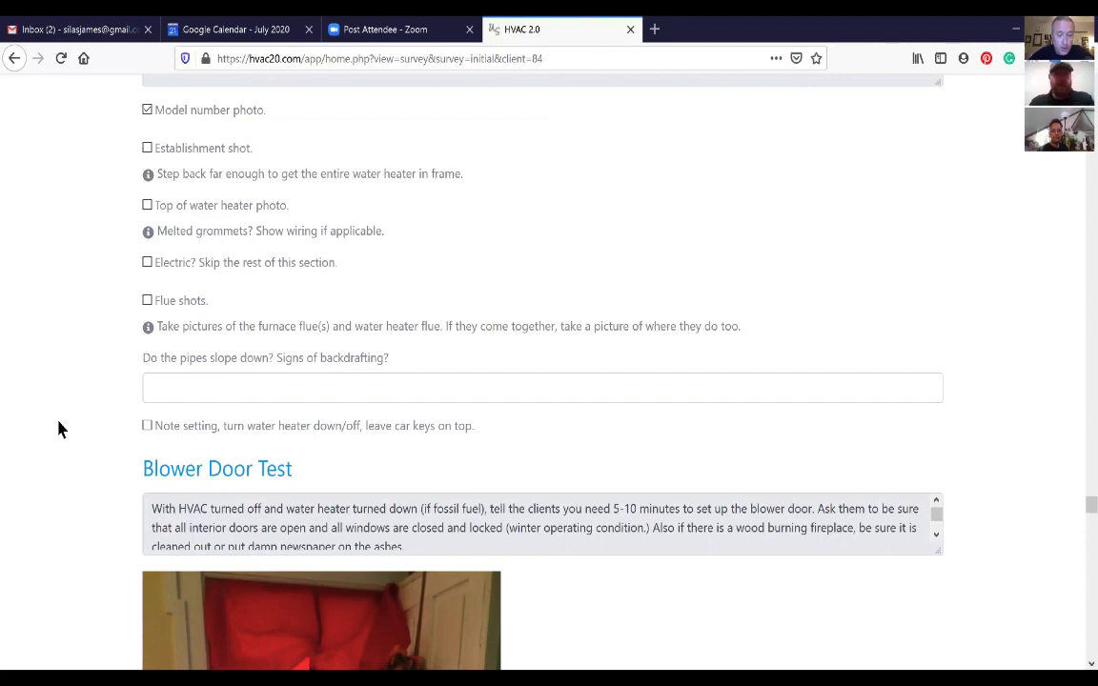
scroll(59, 429, down, 4)
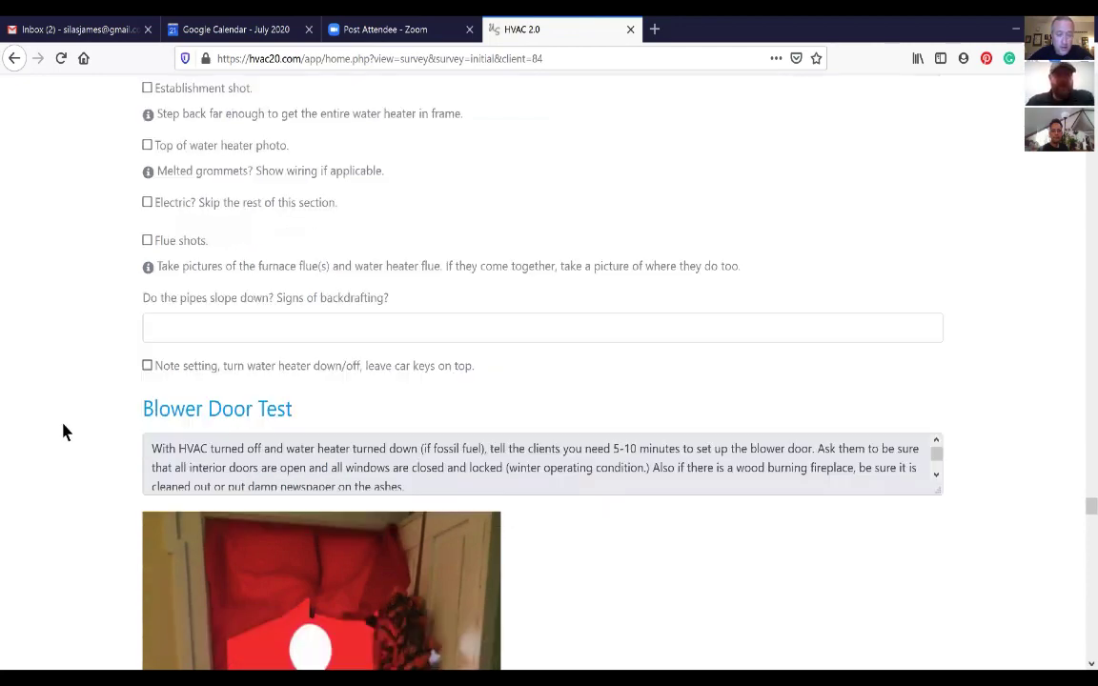
scroll(63, 446, down, 1)
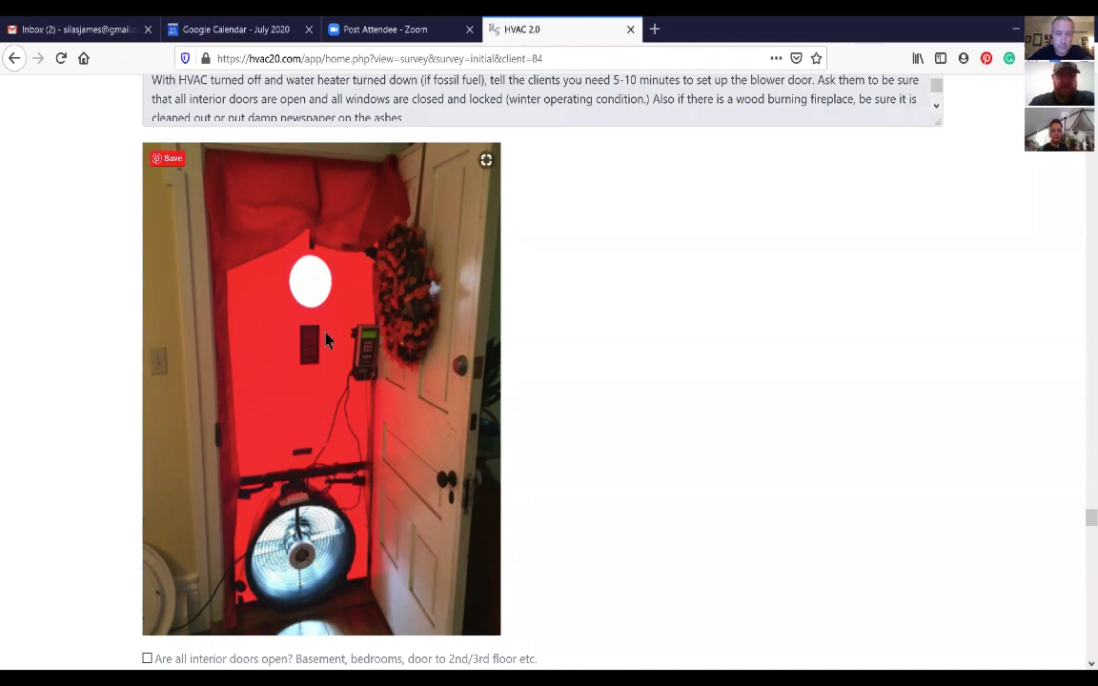
scroll(243, 430, down, 1)
scroll(242, 431, down, 3)
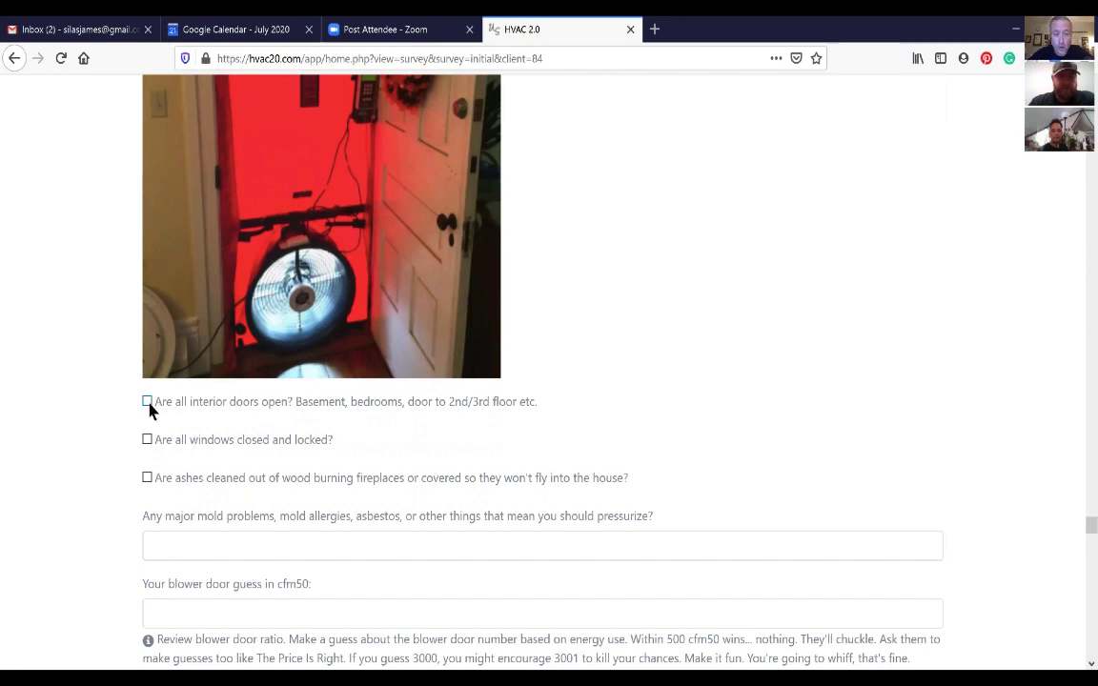
scroll(161, 491, down, 1)
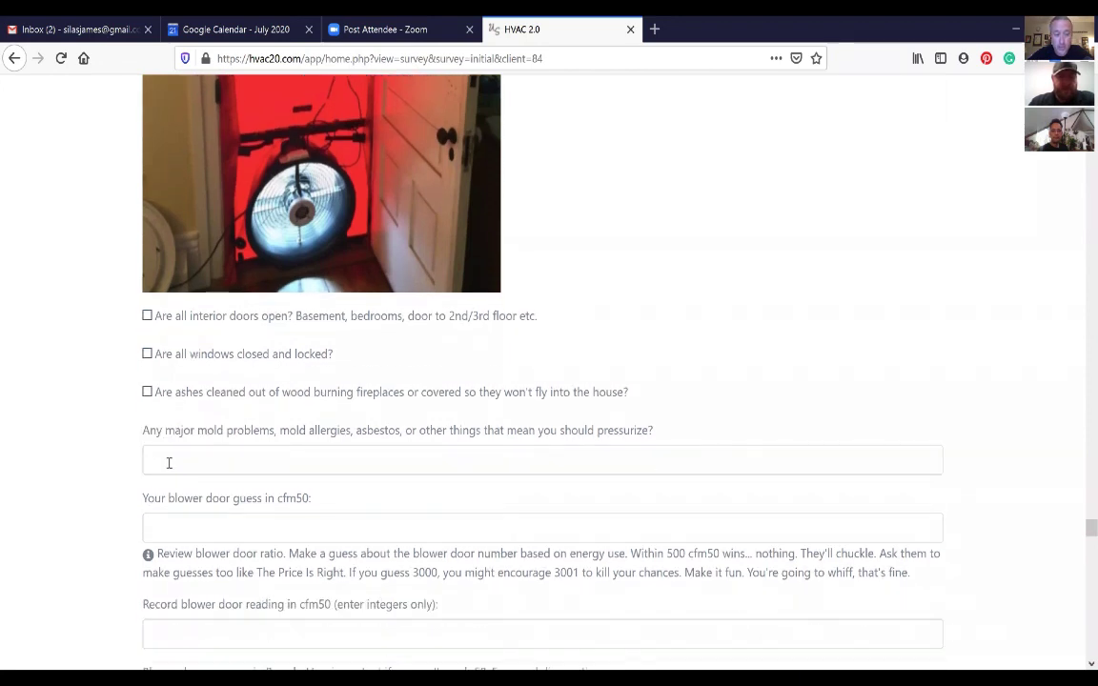
click(425, 525)
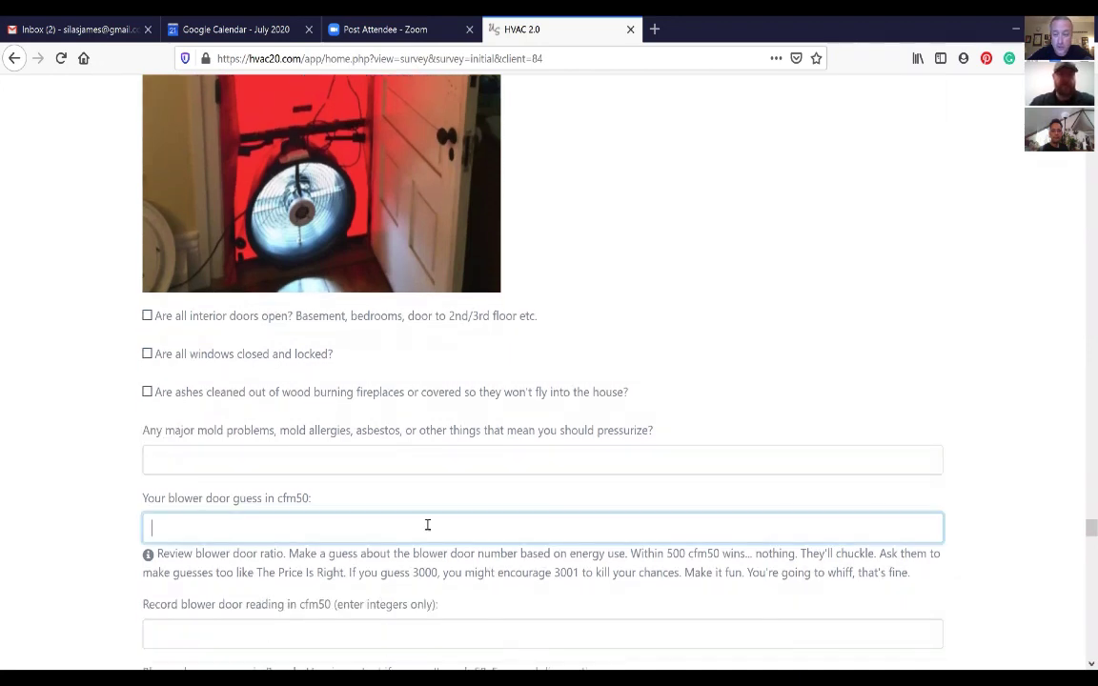
text(2458)
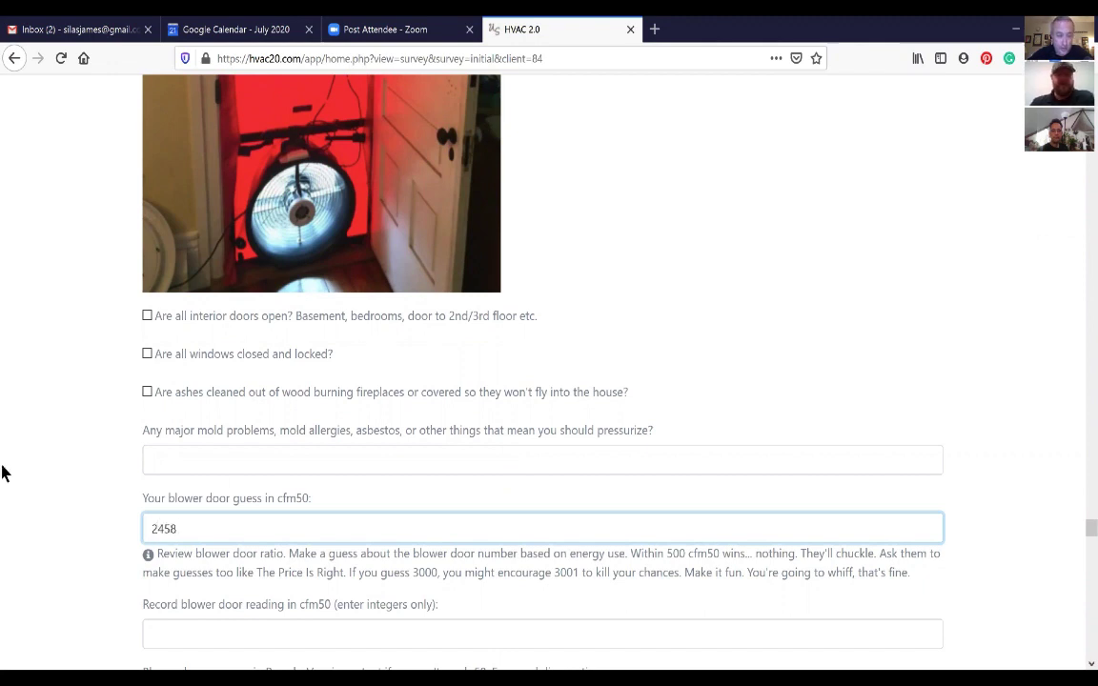
click(61, 502)
Record a blower door reading of 2458 cfm50 and a blower door pressure of 50 Pascals
scroll(61, 502, down, 1)
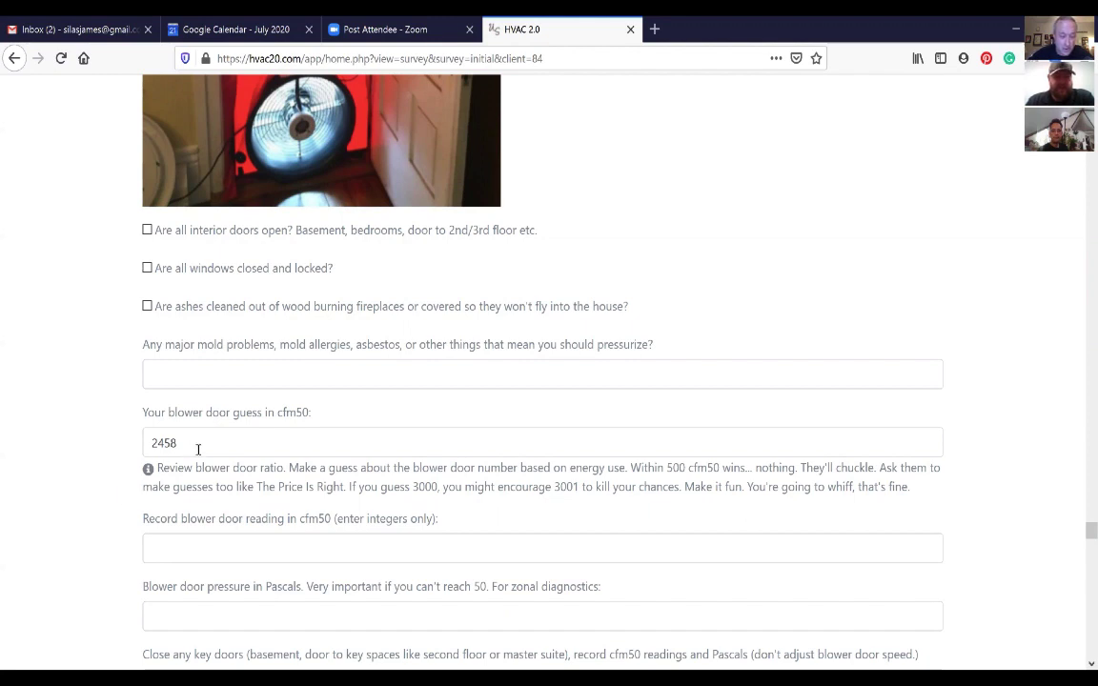
click(197, 542)
text(2458)
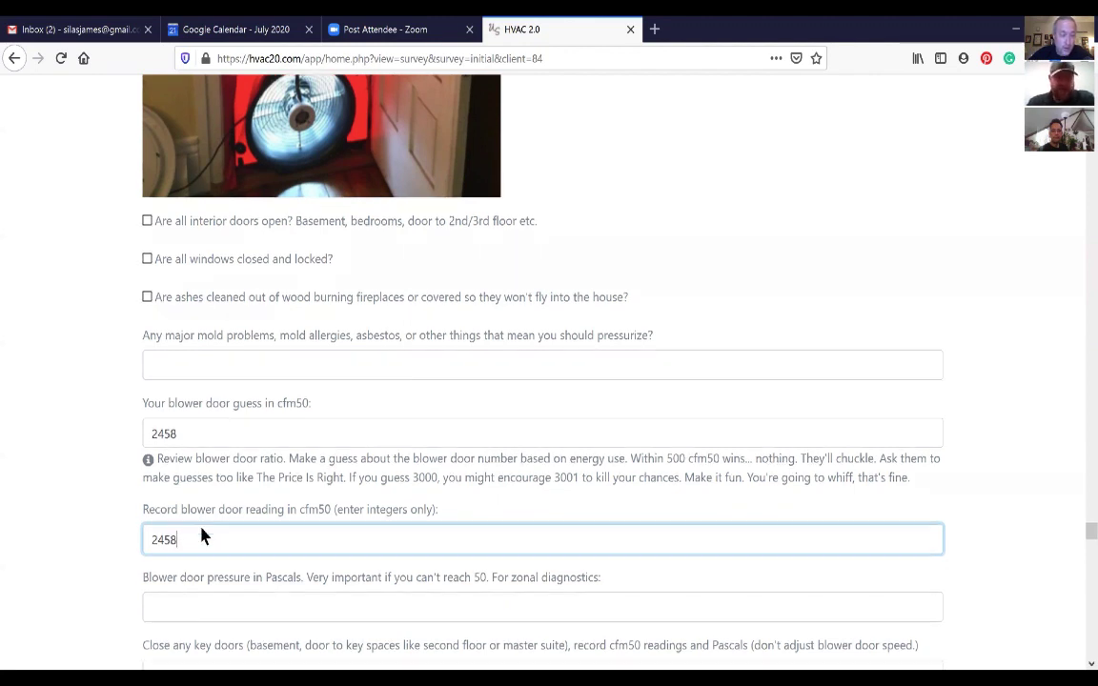
scroll(204, 514, down, 3)
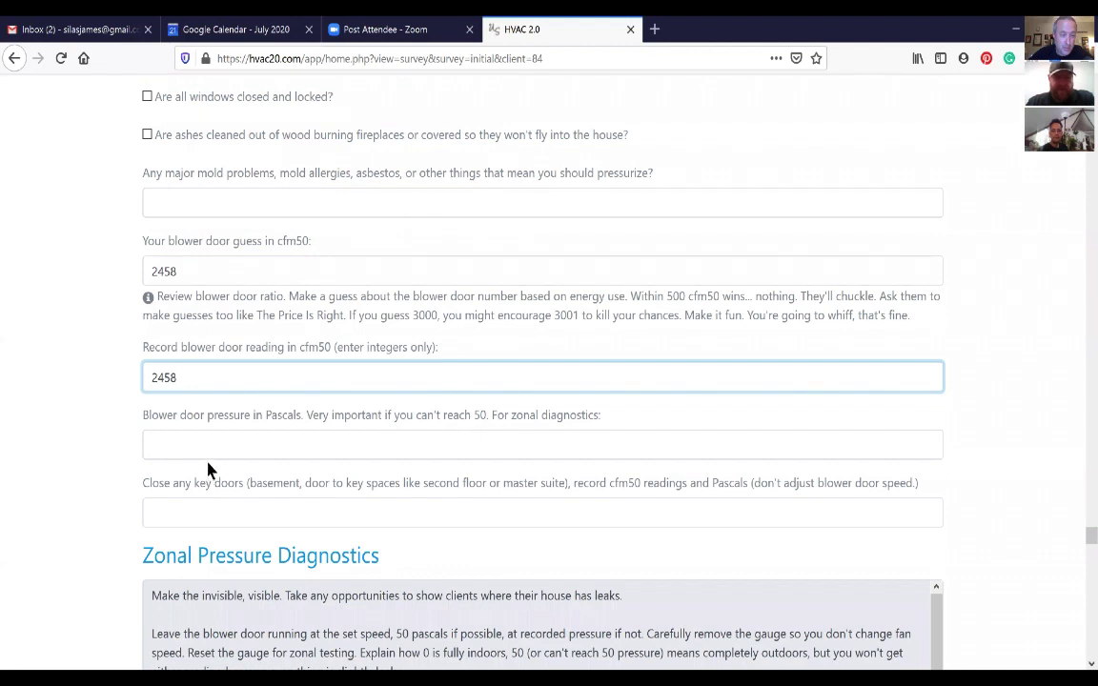
click(285, 438)
text(50)
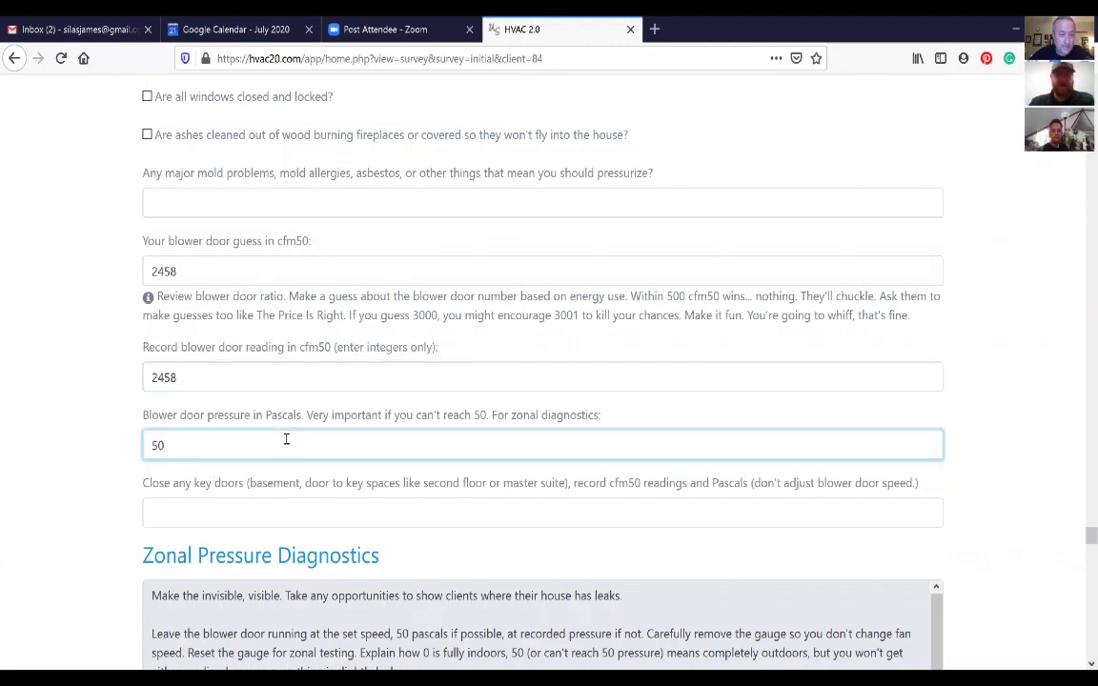
click(103, 492)
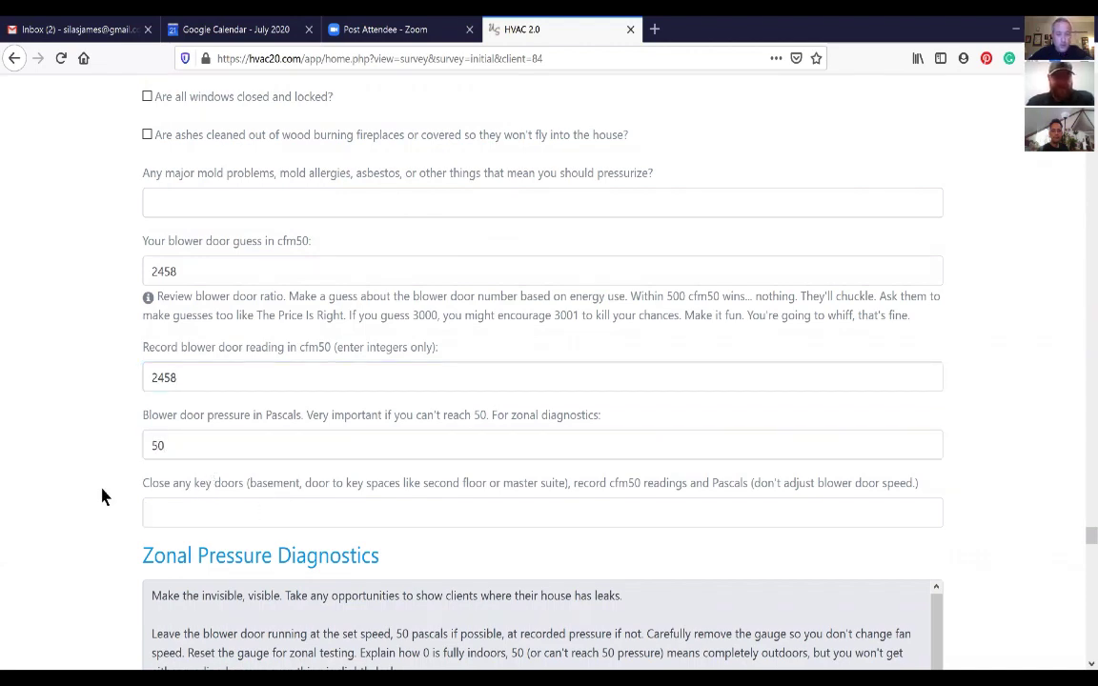
Add a Living Area ZPD entry for the room Attic with a reading of 25
scroll(103, 495, down, 2)
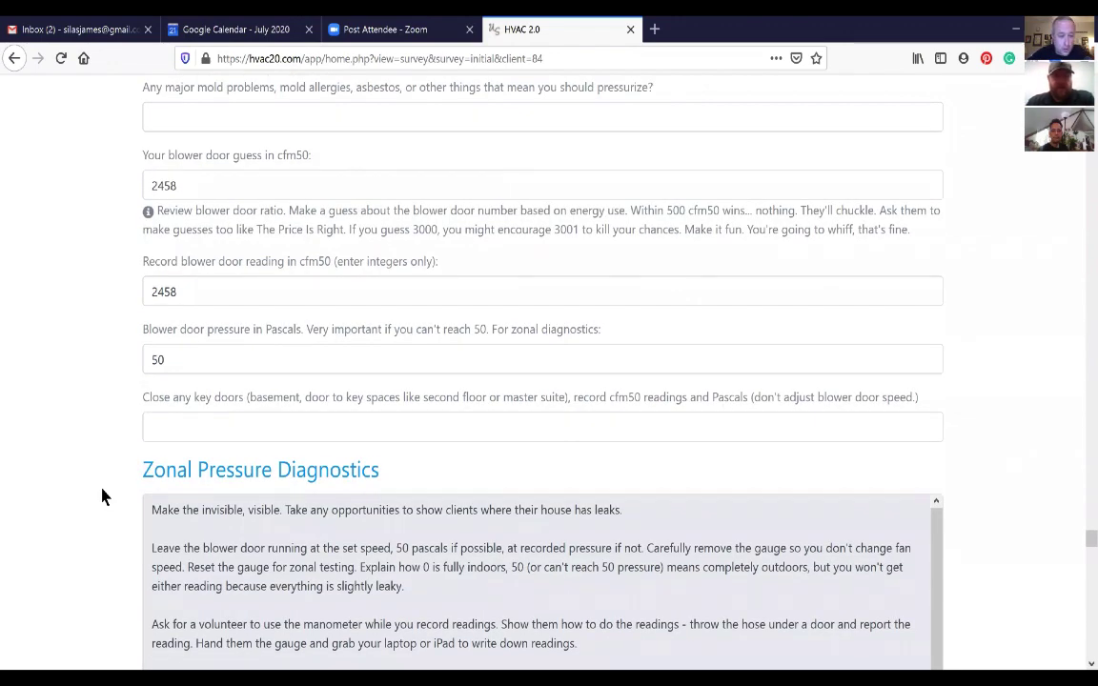
scroll(103, 495, down, 4)
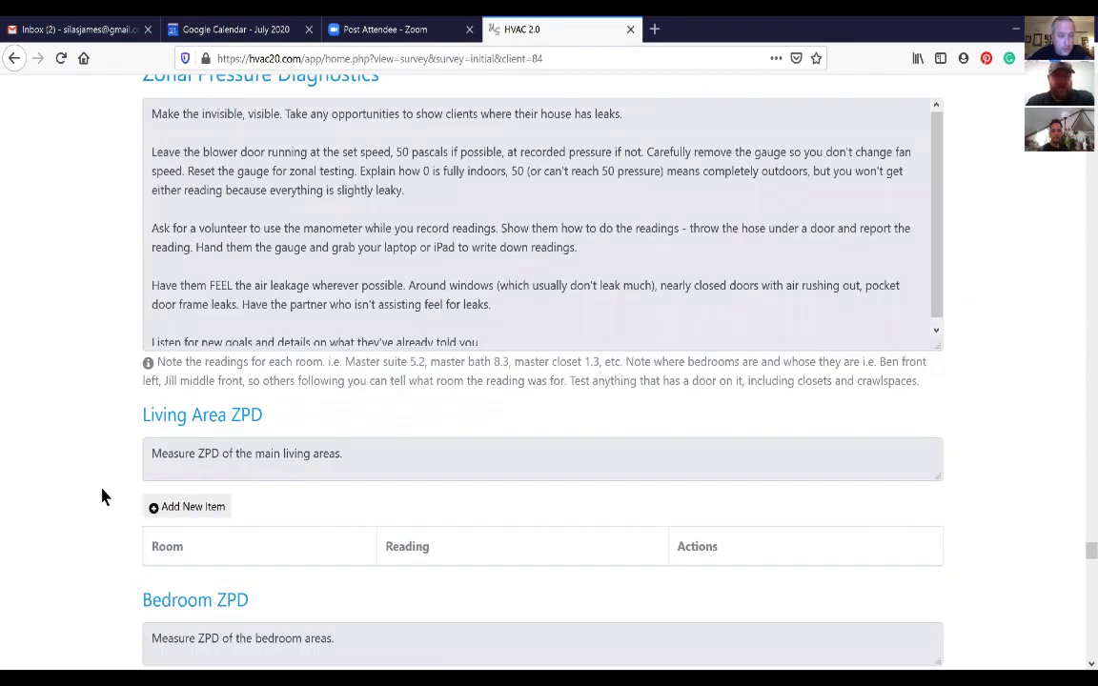
scroll(103, 495, down, 2)
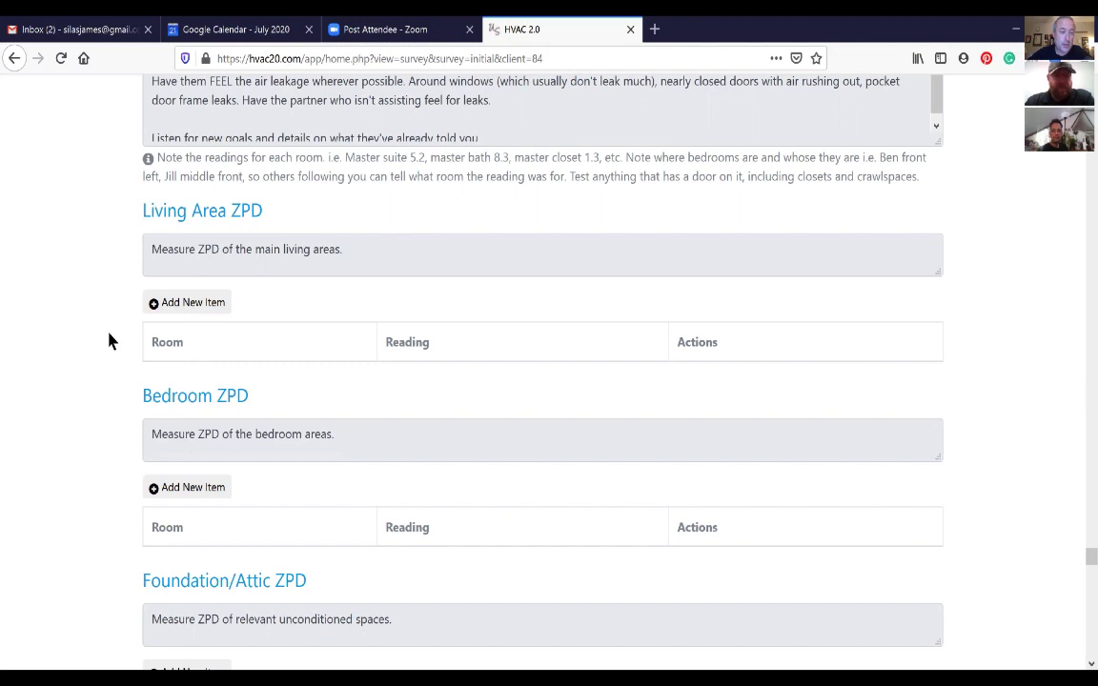
click(160, 304)
click(253, 352)
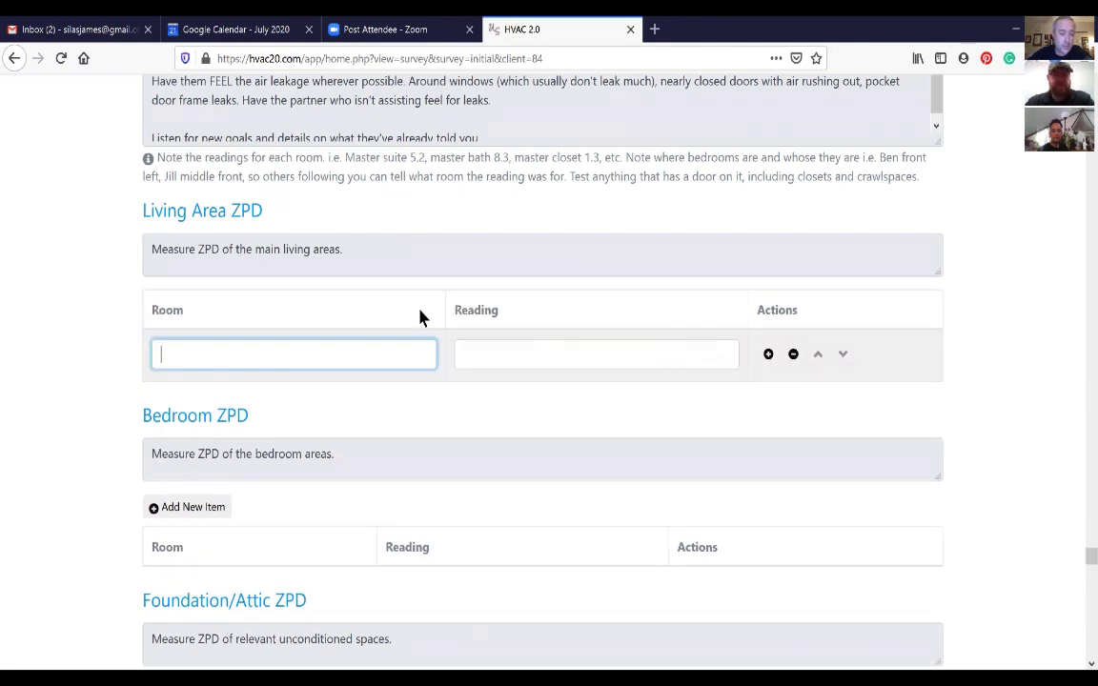
text(Attic)
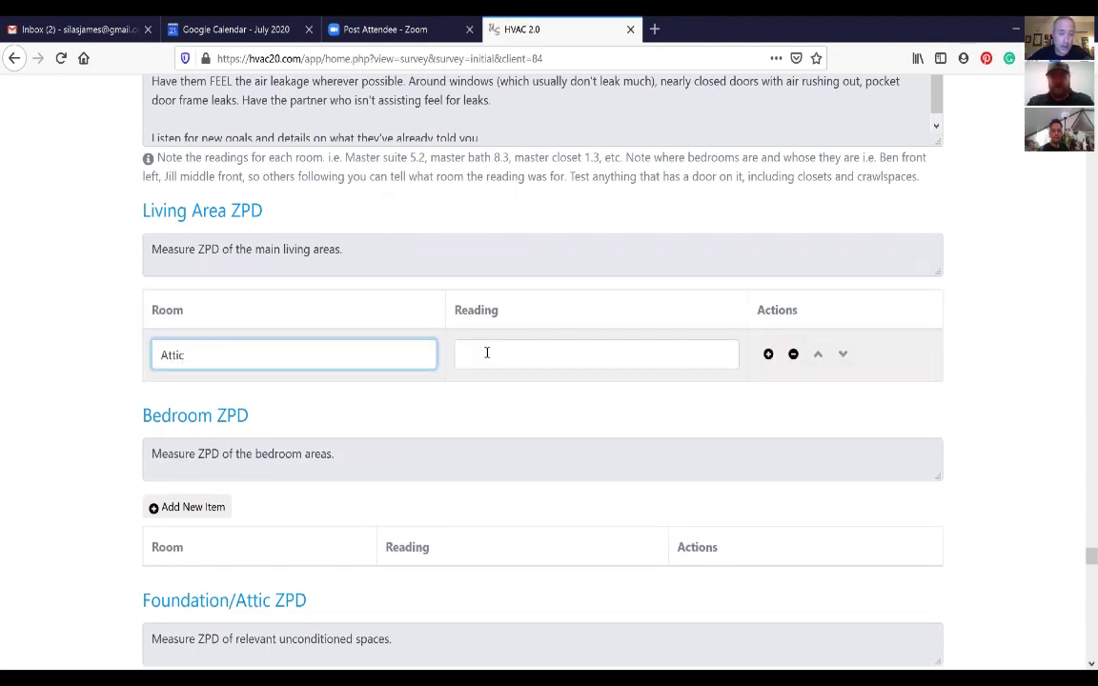
click(500, 363)
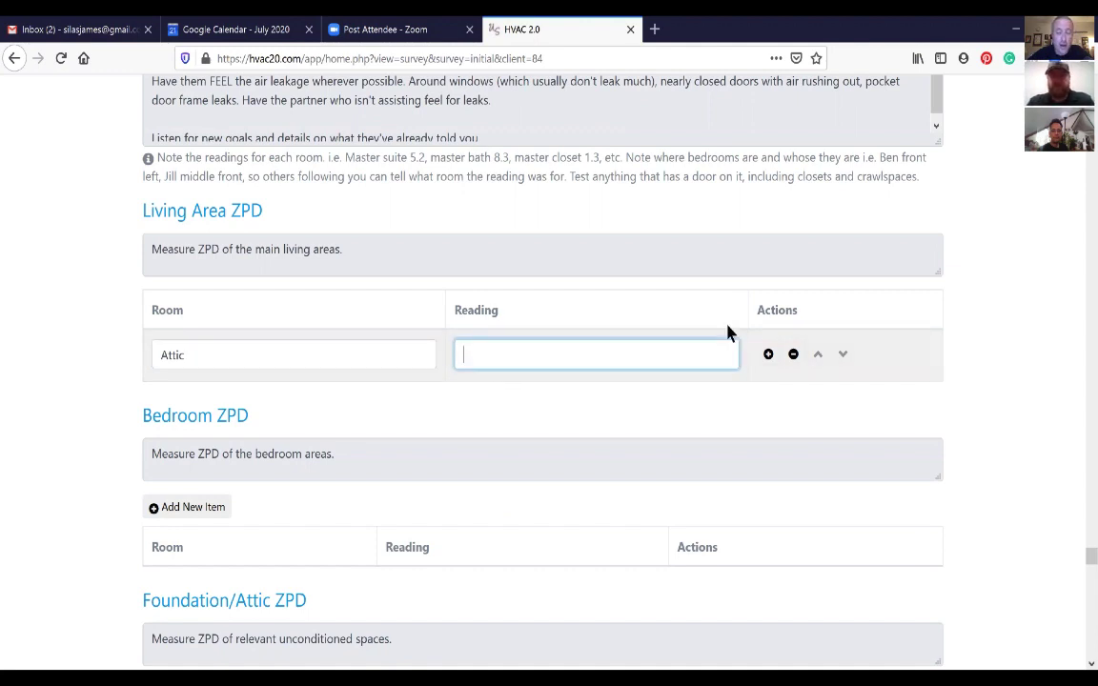
text(25)
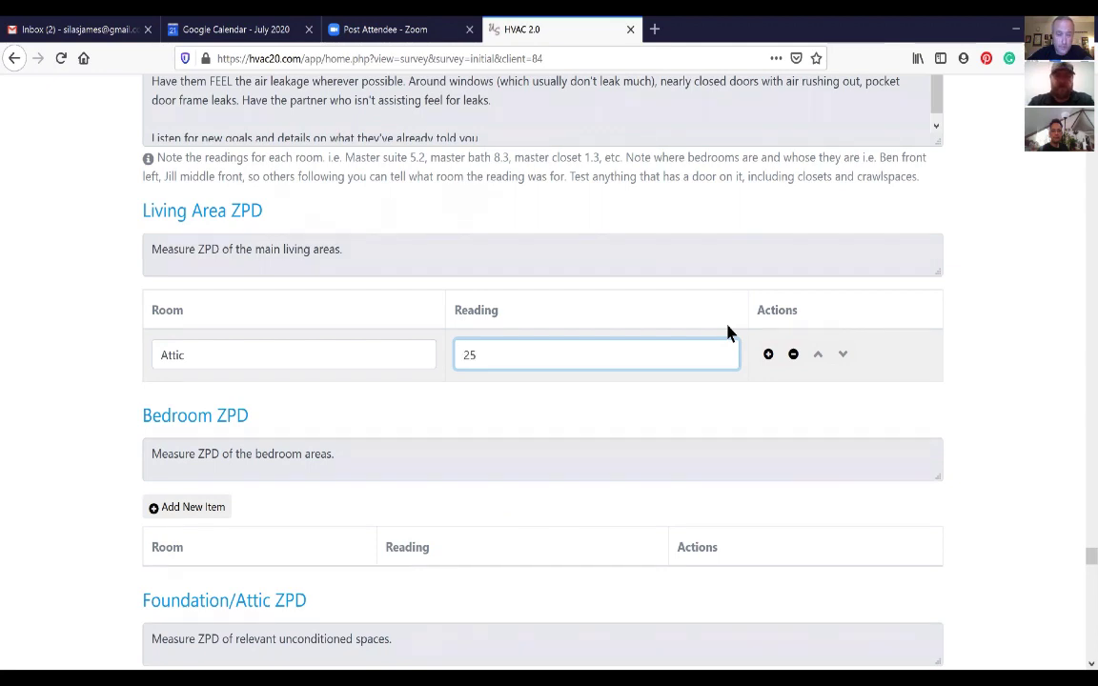
click(475, 441)
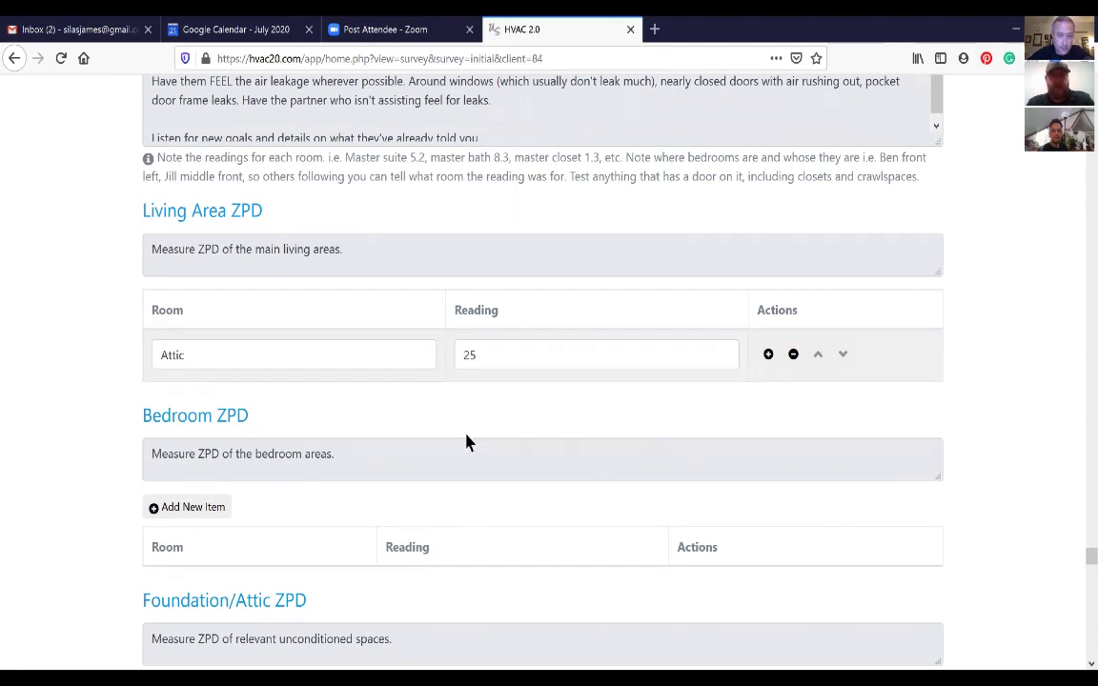
Add a Bedroom ZPD entry for the room Front left with a reading of 5
scroll(381, 448, down, 2)
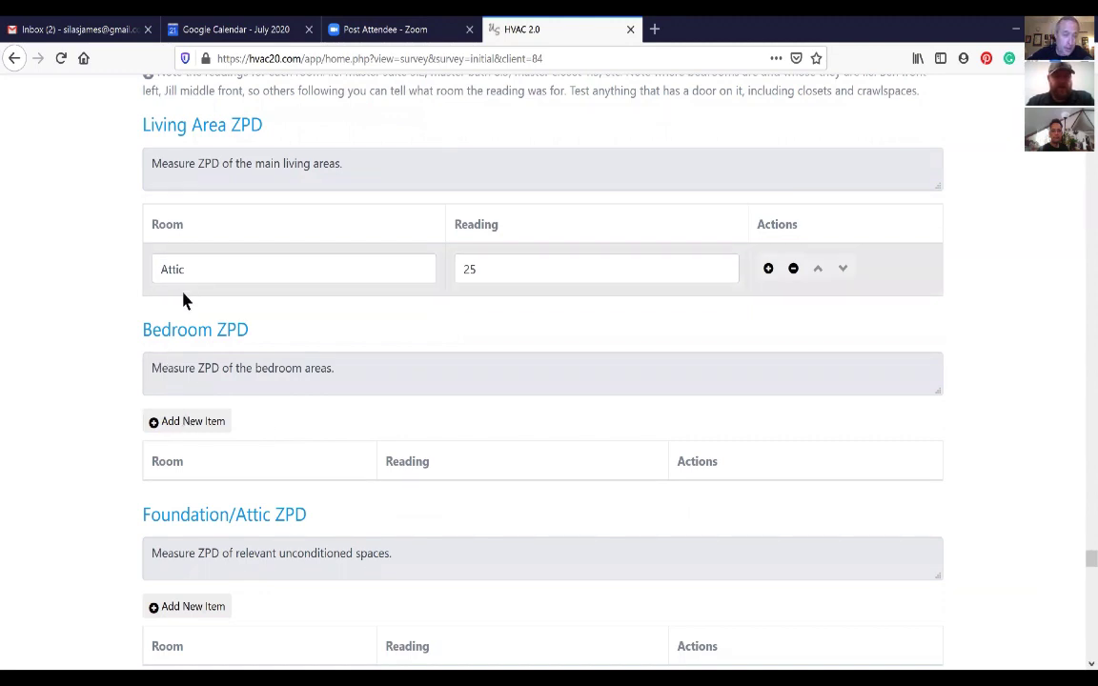
click(188, 420)
click(222, 464)
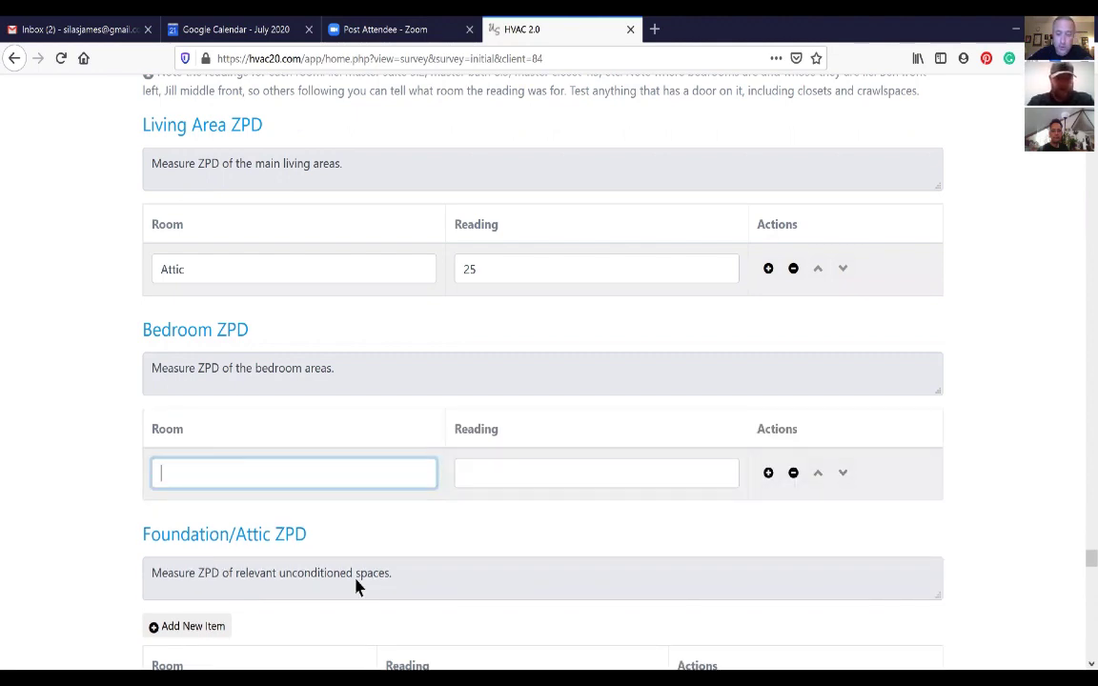
text(Front left)
key(Tab)
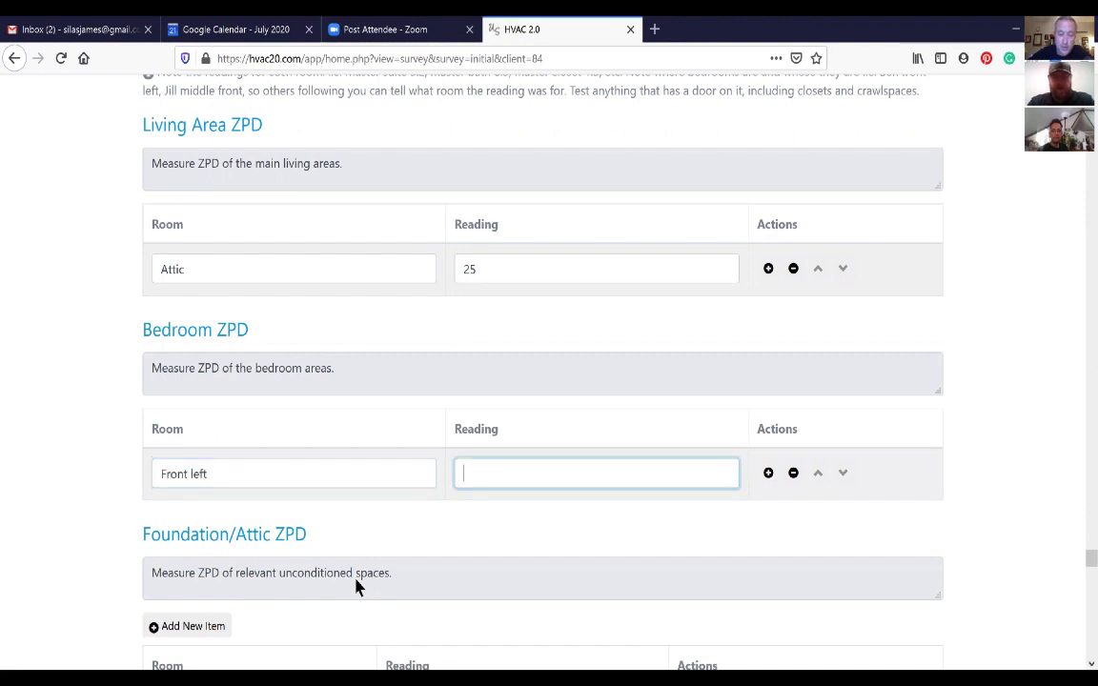
text(5)
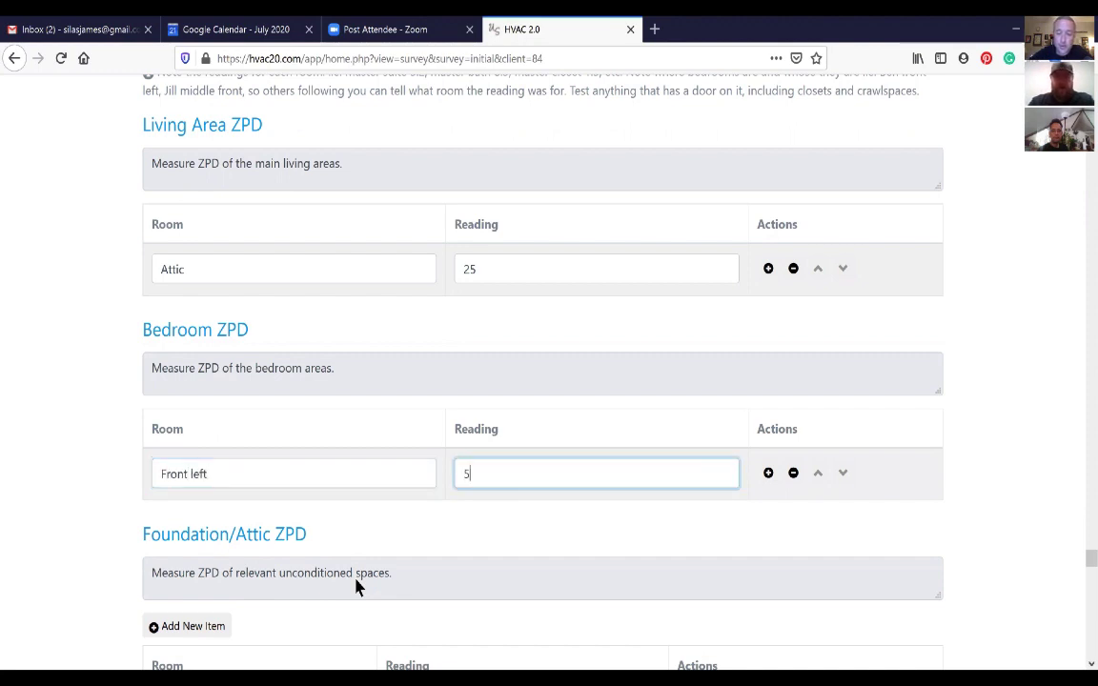
click(117, 461)
scroll(118, 461, down, 1)
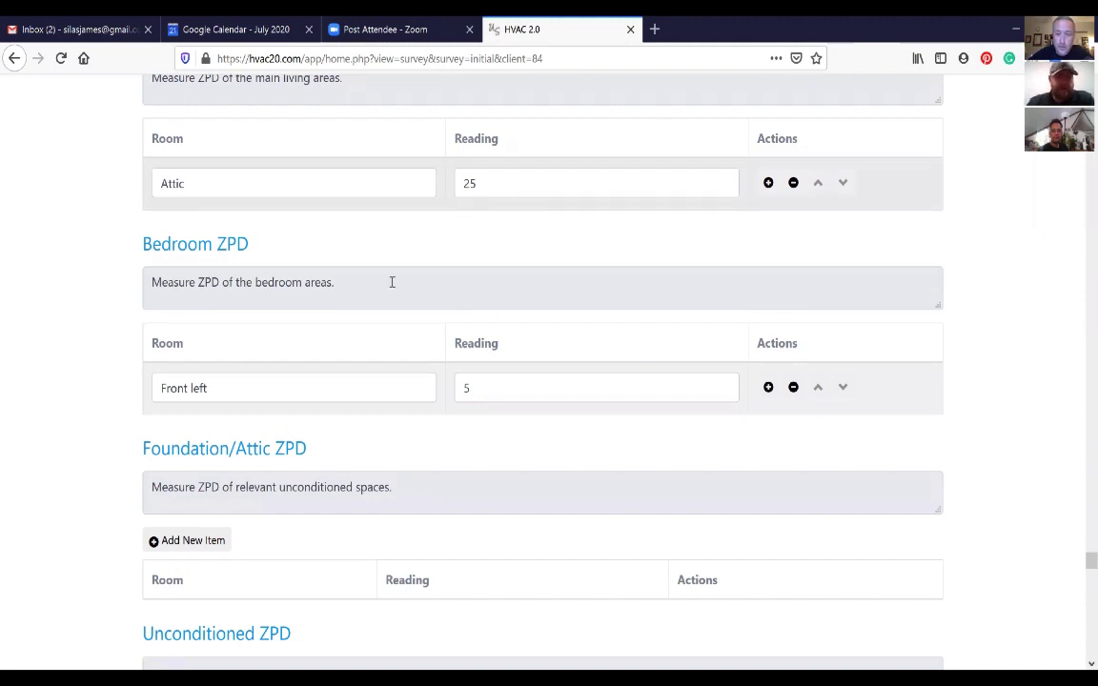
Add a second Bedroom ZPD entry for the room Master bedroom with a reading of 12
scroll(391, 381, up, 1)
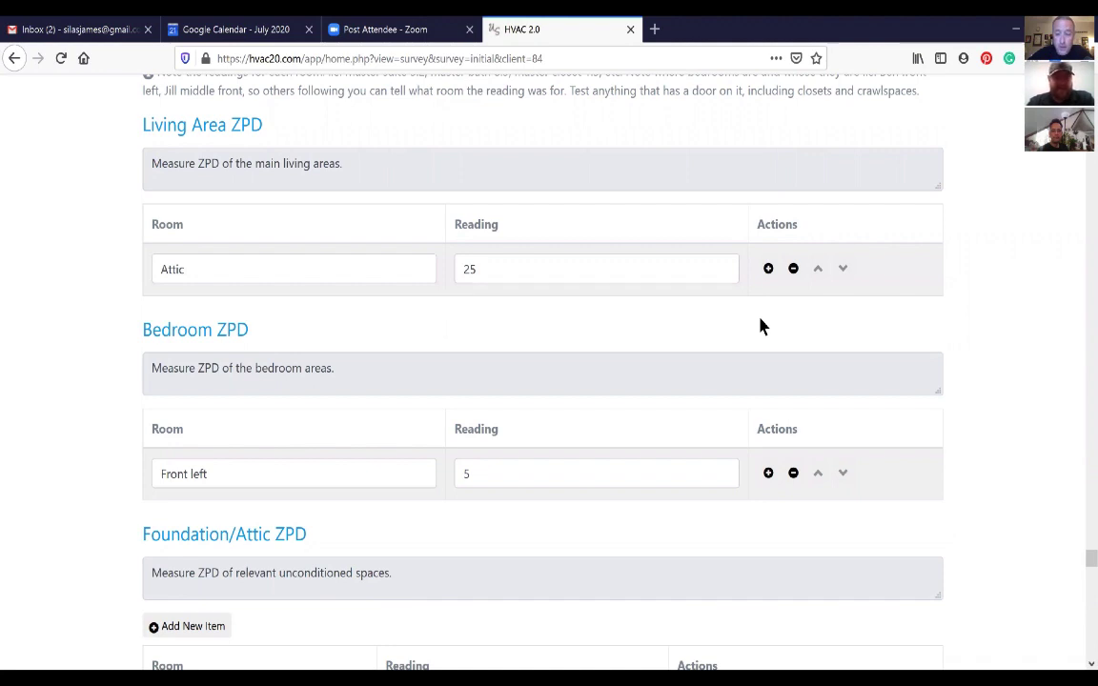
click(770, 474)
click(300, 525)
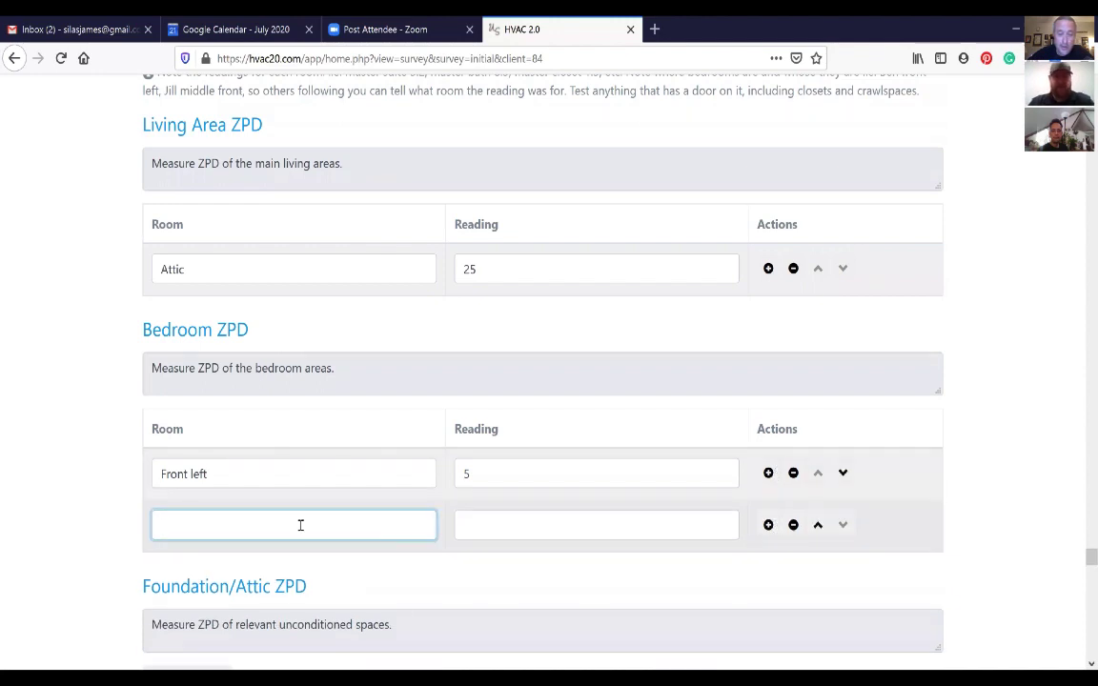
text(Master bedroom)
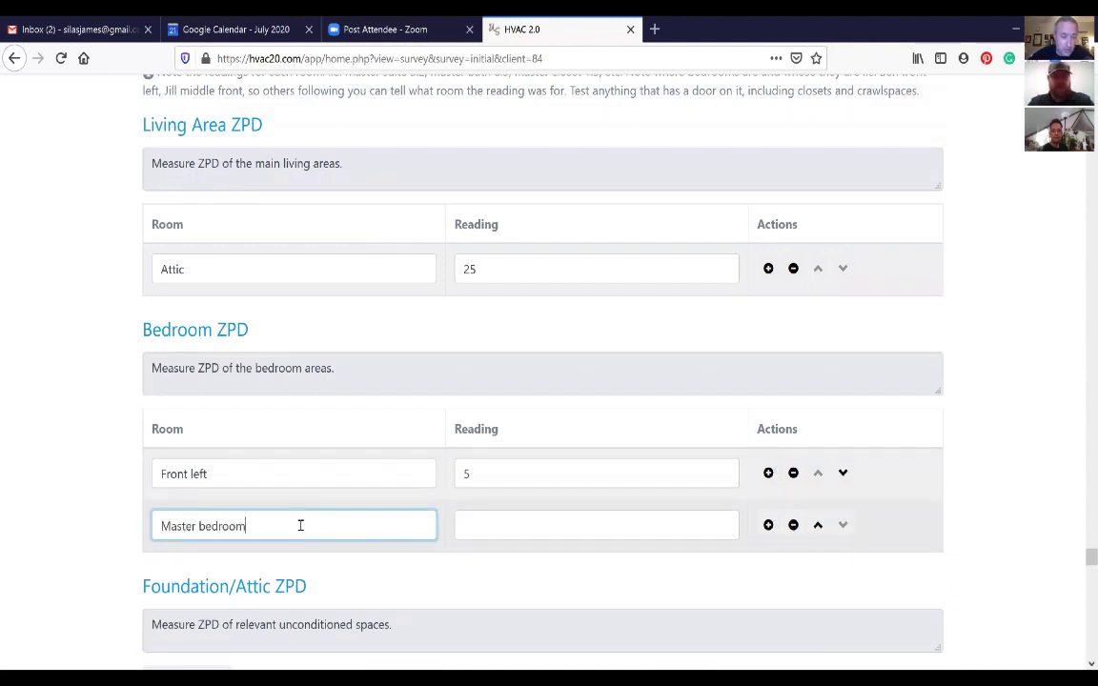
key(Tab)
text(12)
key(Tab)
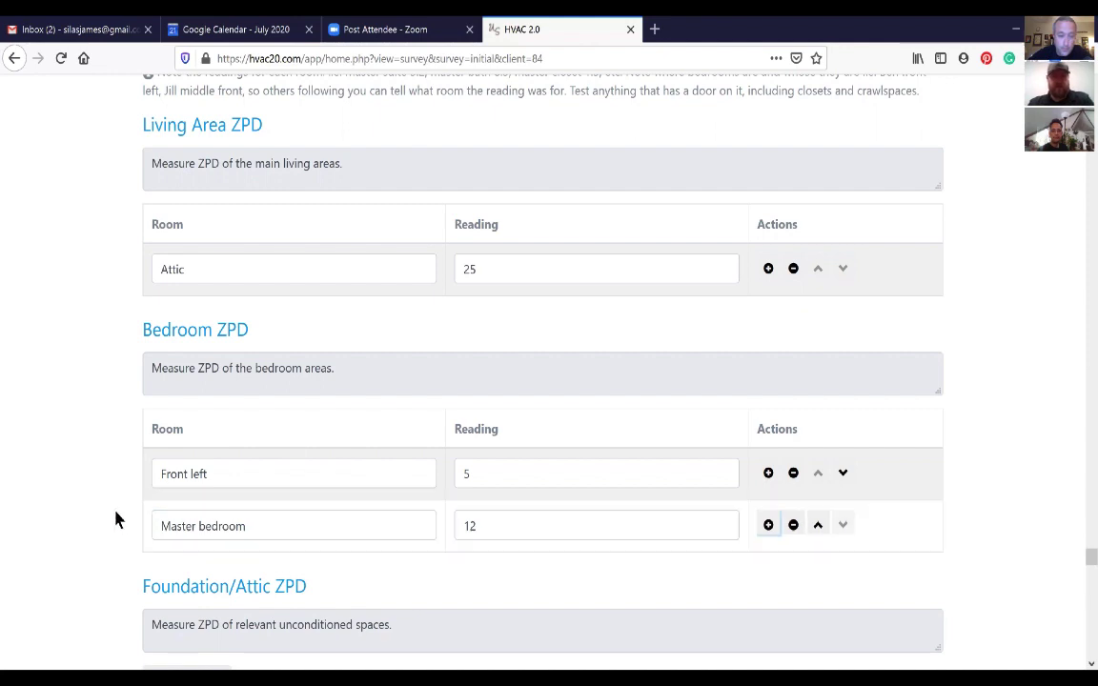
Close the Gmail inbox browser tab while keeping the survey page open
scroll(172, 515, down, 2)
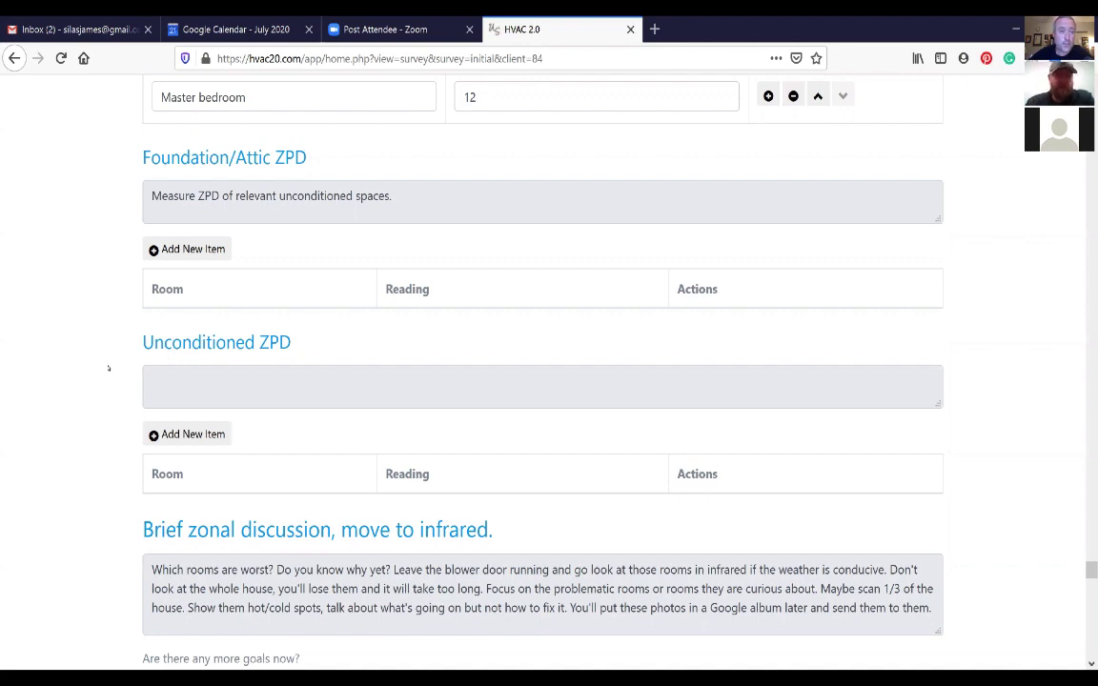
scroll(108, 368, up, 3)
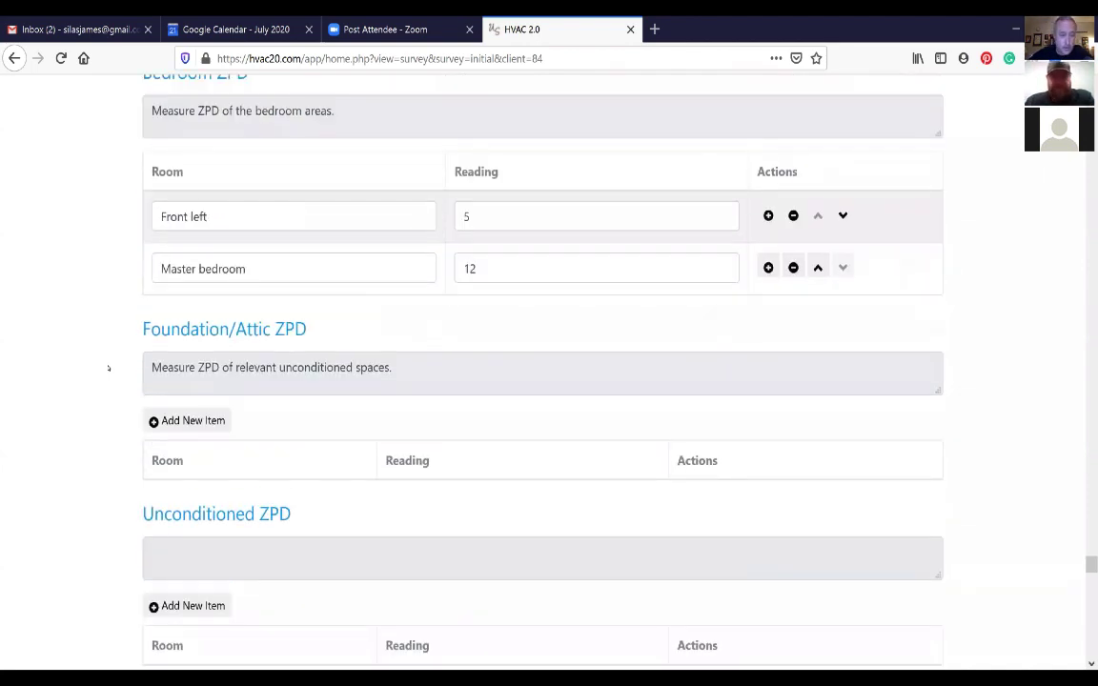
scroll(109, 368, down, 2)
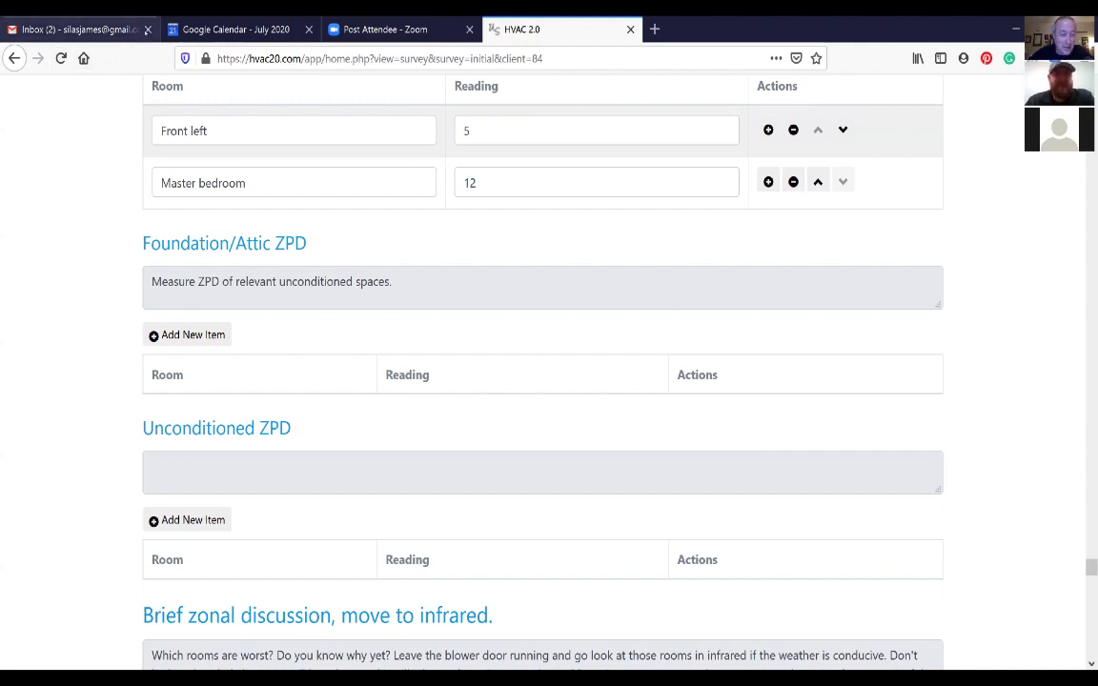
click(148, 29)
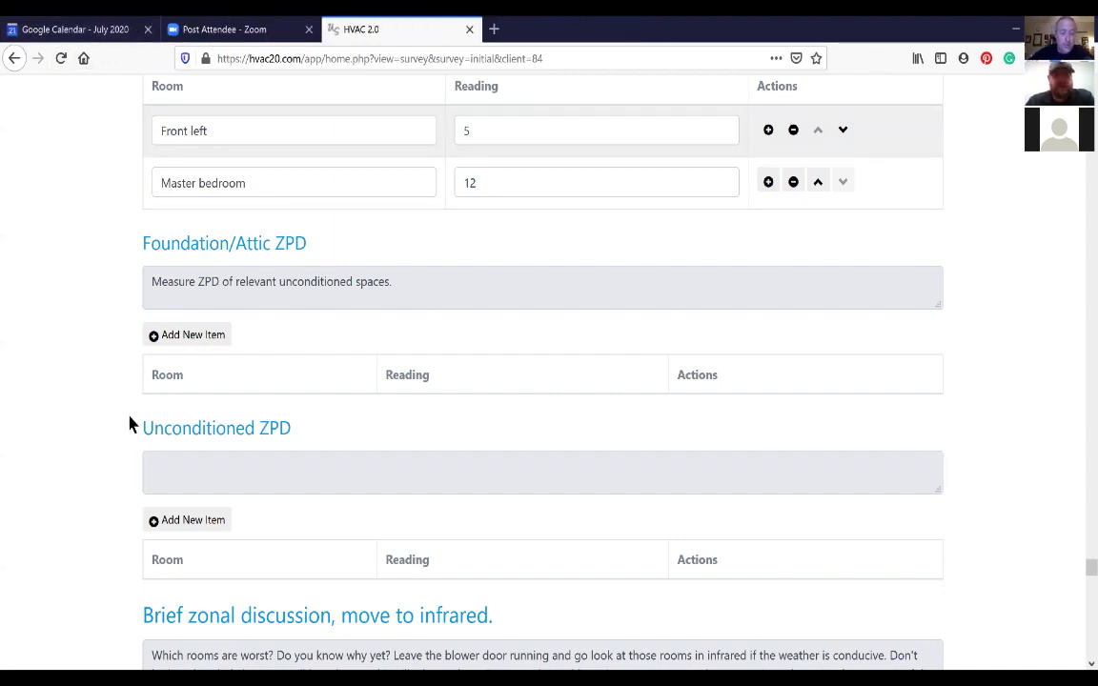
Review the survey's zonal discussion, Prioritizing Goals and Priorities and Next Steps guidance, ending at the goal table
scroll(146, 421, down, 1)
scroll(95, 441, down, 3)
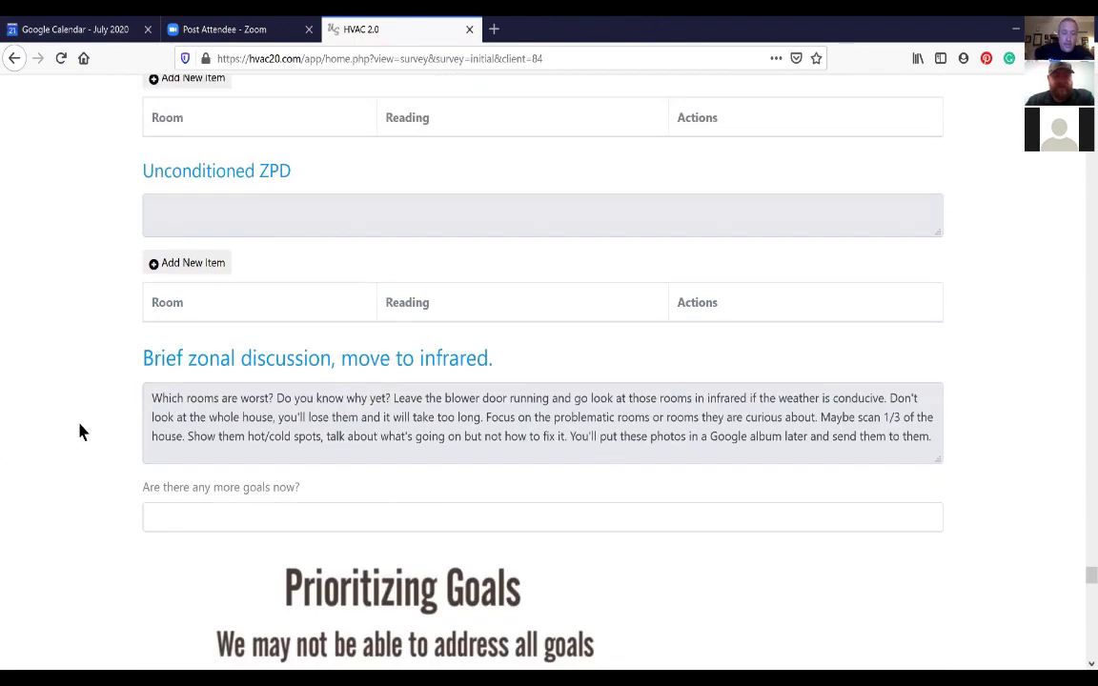
scroll(81, 431, down, 3)
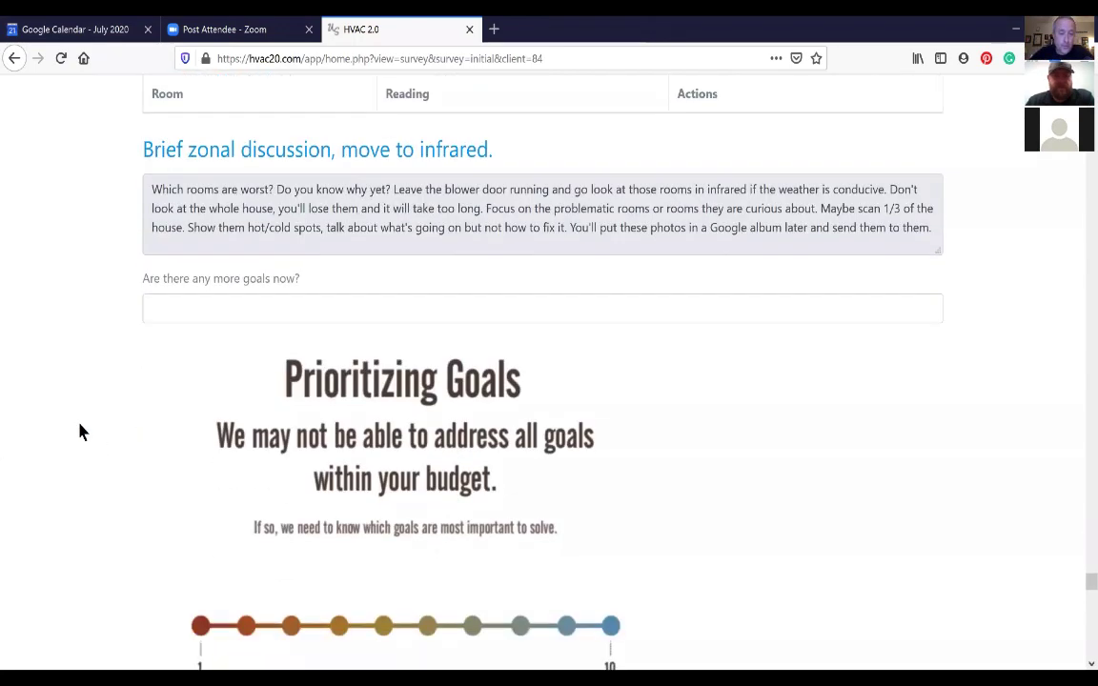
scroll(81, 430, down, 6)
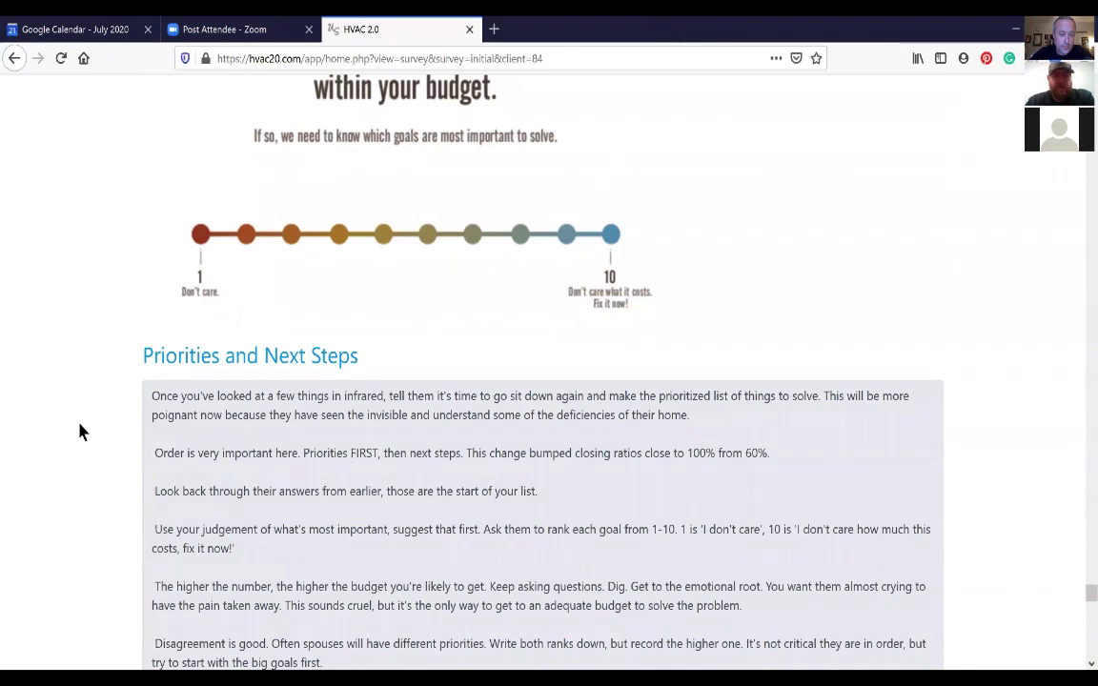
scroll(81, 432, down, 4)
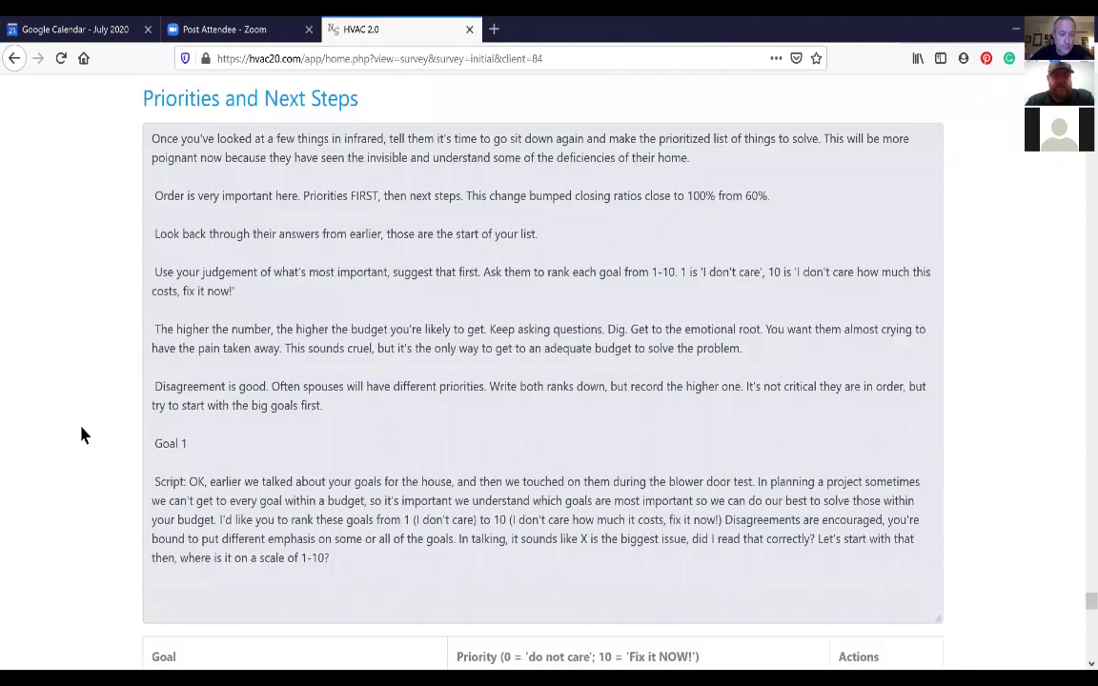
scroll(81, 435, down, 5)
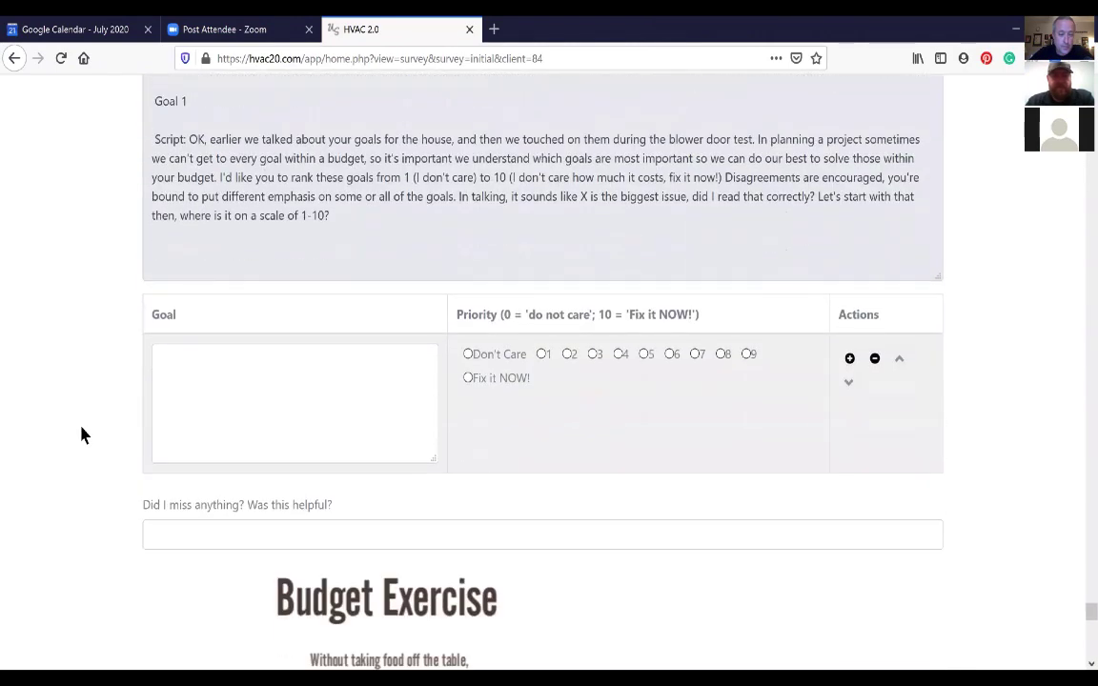
scroll(81, 434, down, 1)
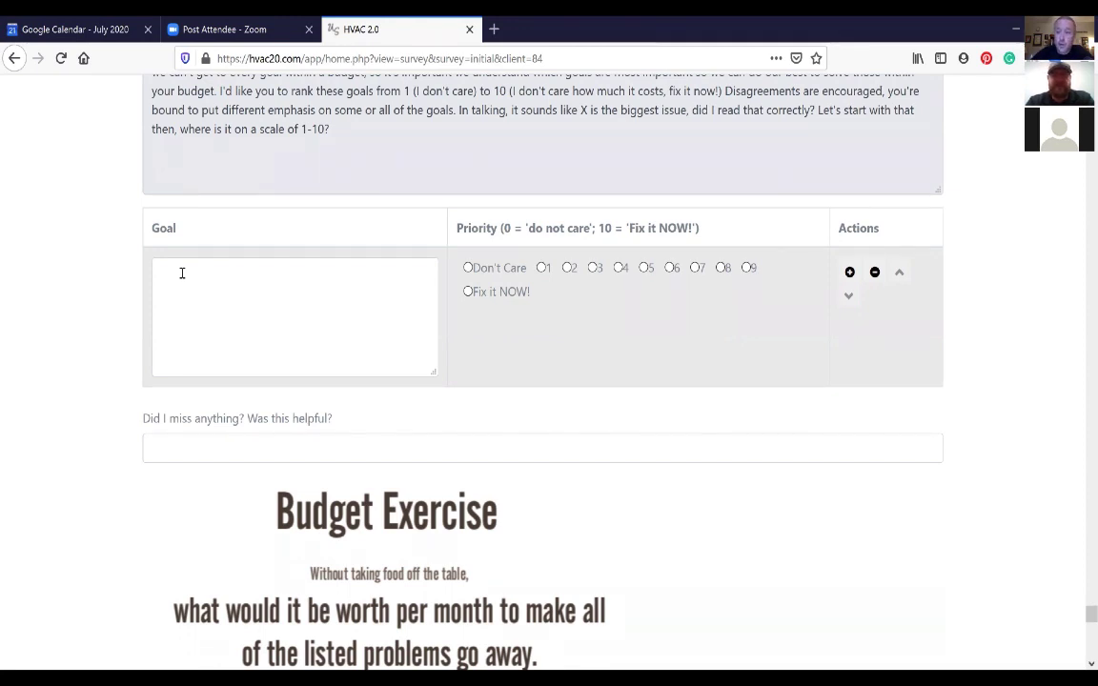
Enter "Attic living space / future master usable" as the first goal in the Priorities and Next Steps table
click(182, 273)
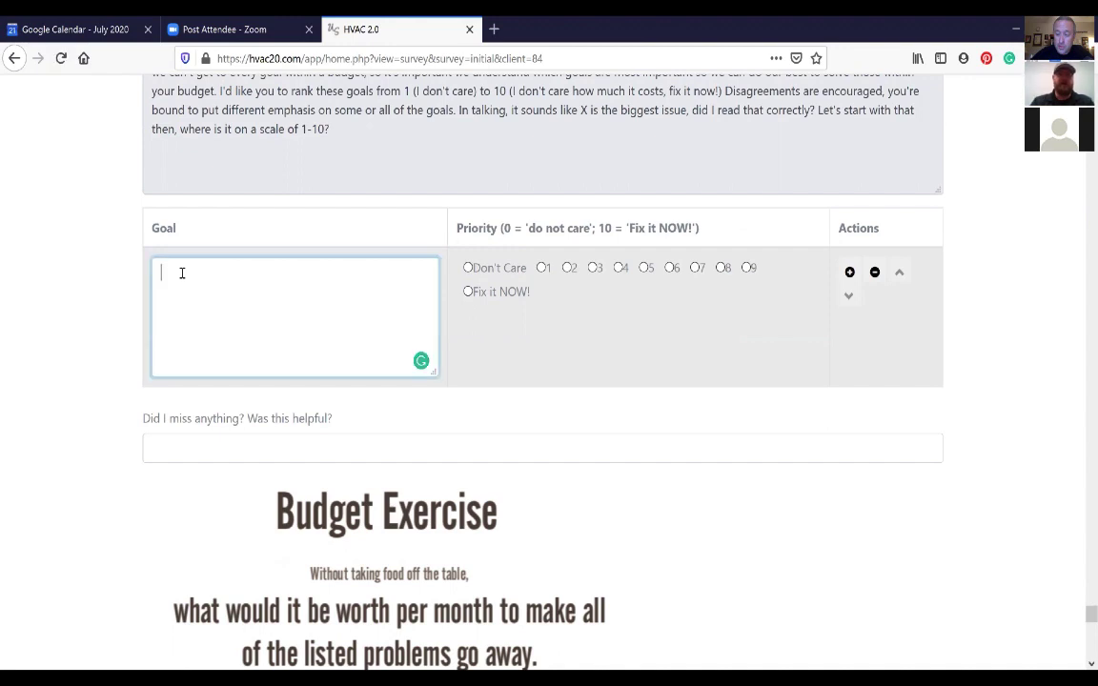
text(Atti)
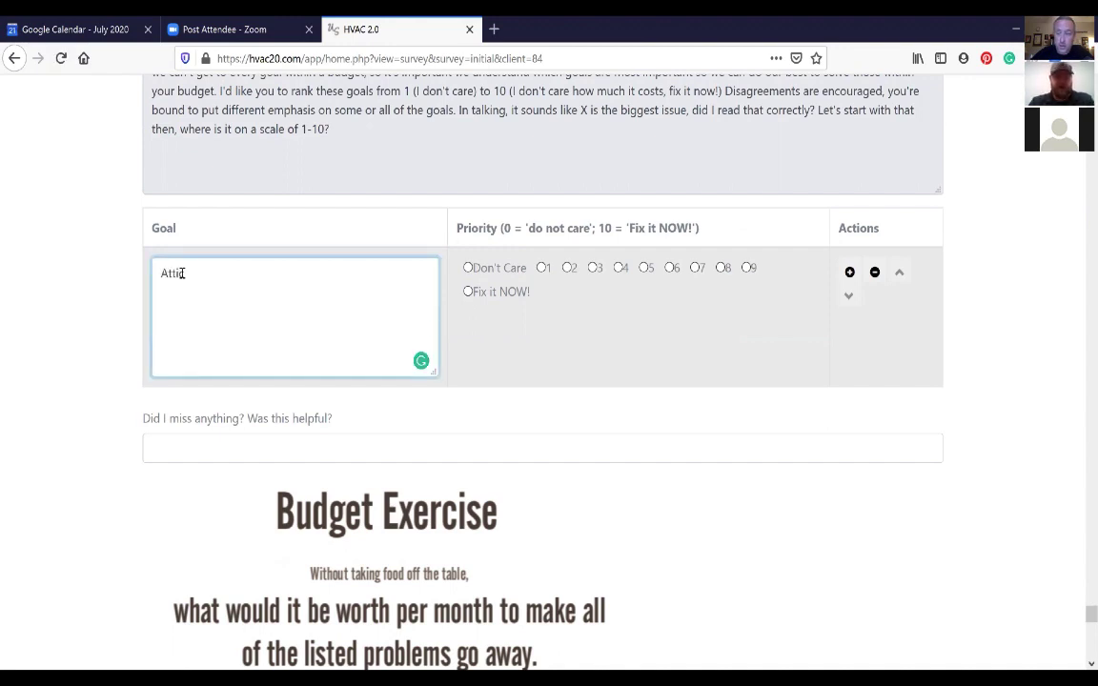
text( living)
key(BackSpace)
key(BackSpace)
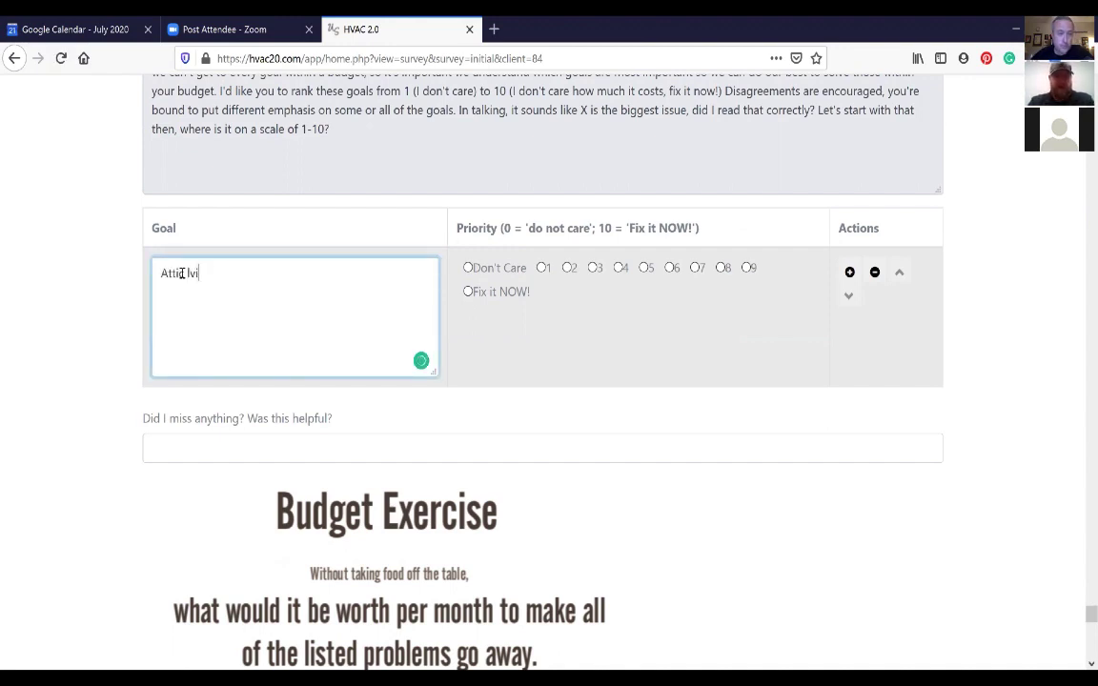
key(BackSpace)
key(BackSpace)
key(BackSpace)
text(living space / b)
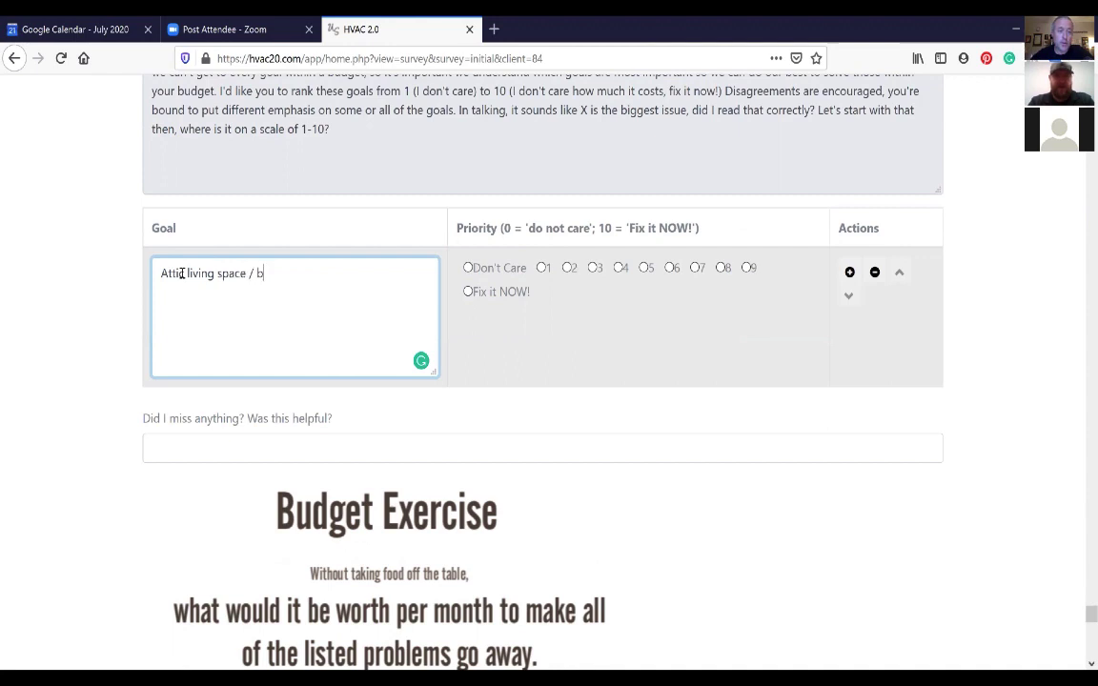
text(ed)
key(BackSpace)
key(BackSpace)
key(BackSpace)
text(future master)
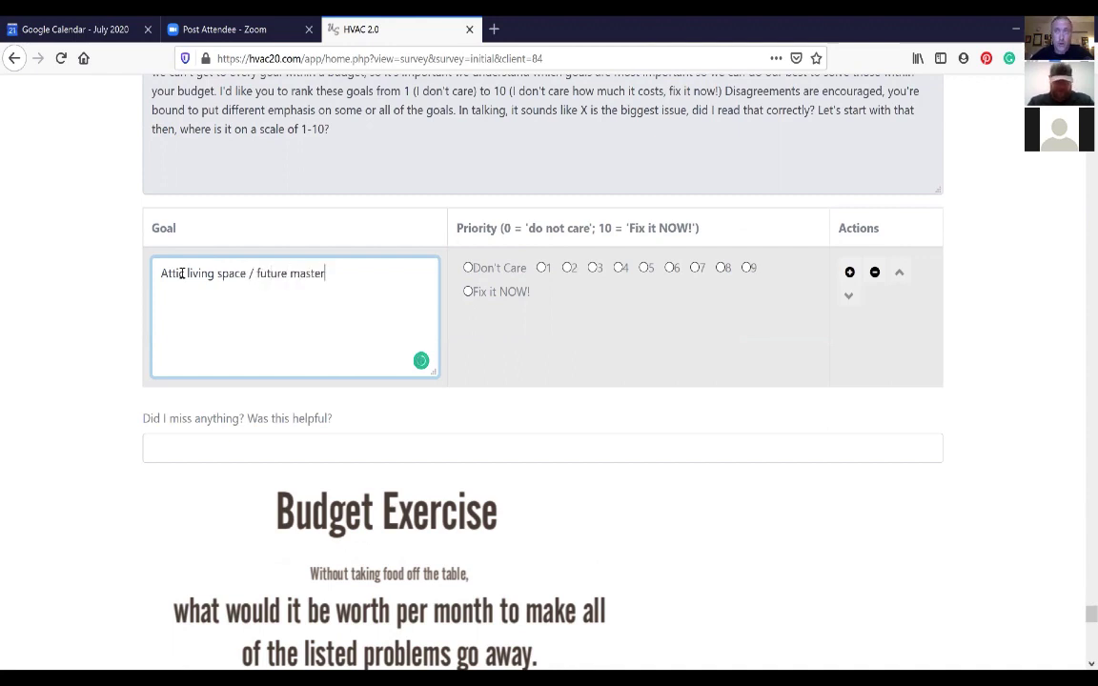
text( usabel)
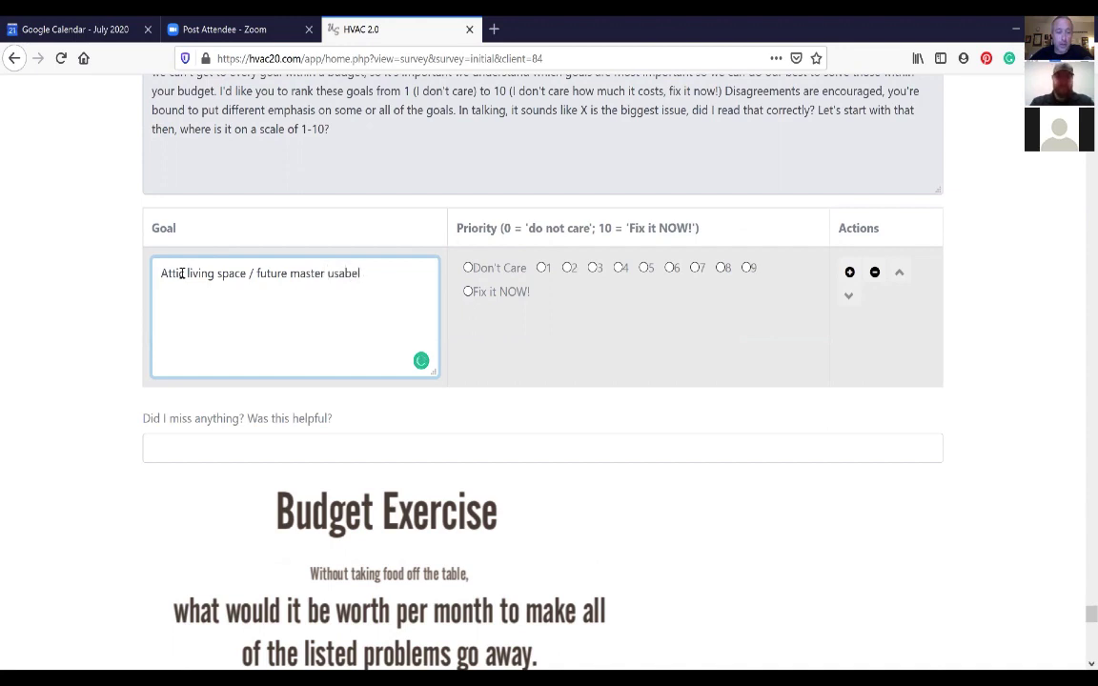
key(BackSpace)
key(BackSpace)
text(le)
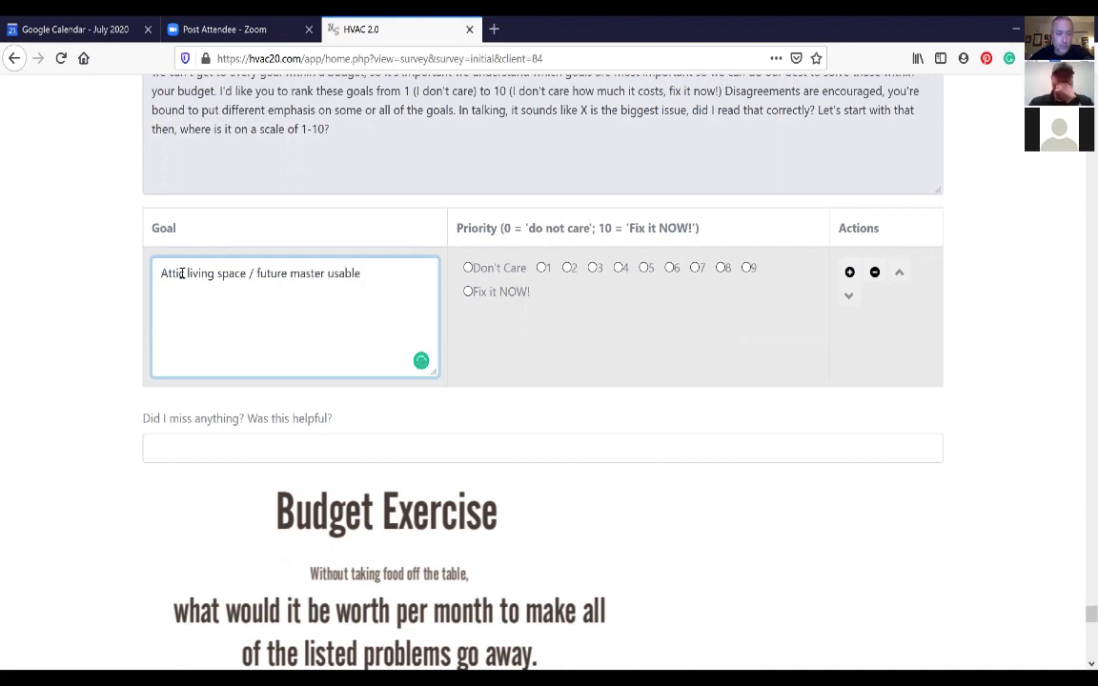
click(182, 273)
text(c)
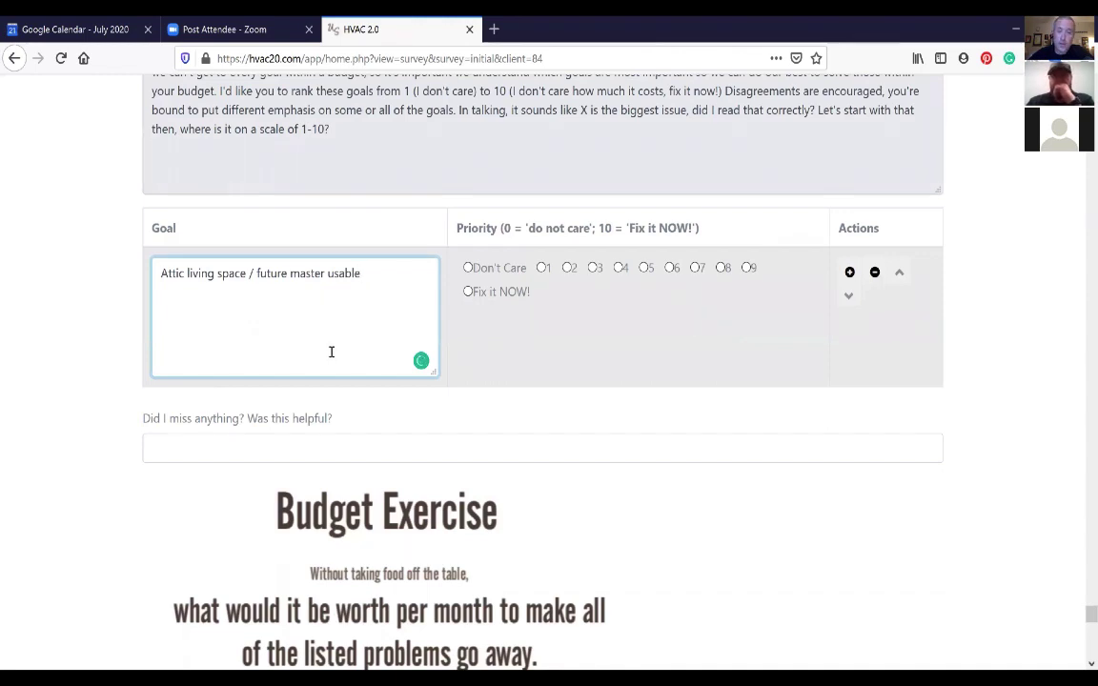
Word the first goal as "Use the attic for a master bedroom and be comfortable!" and rate its priority 9
triple_click(371, 273)
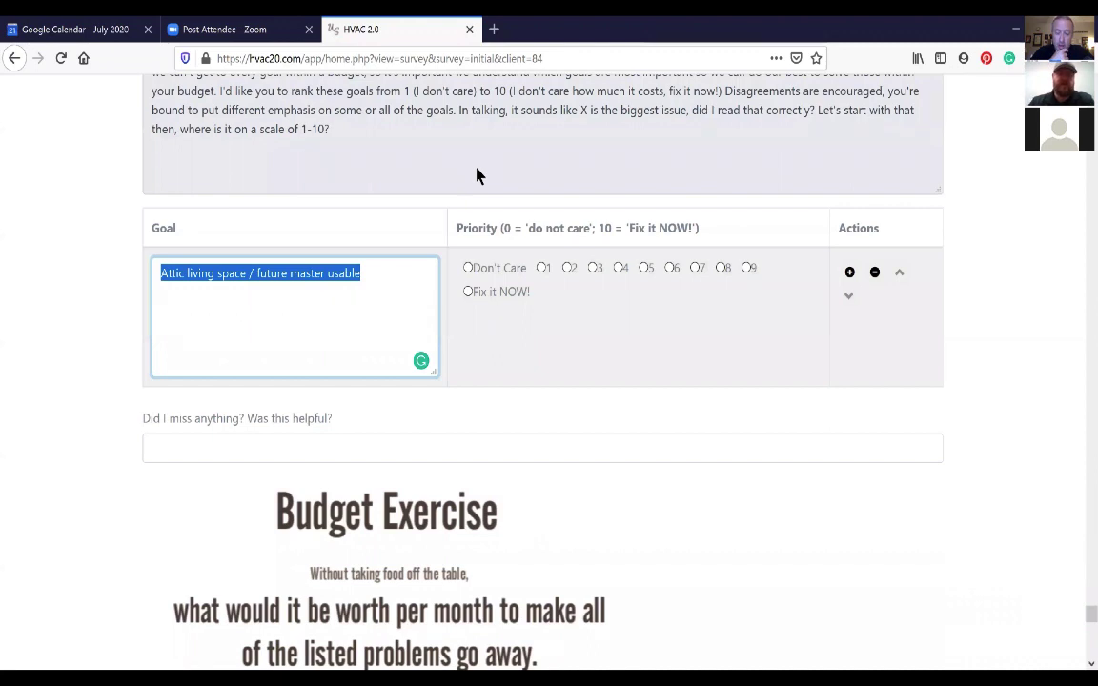
text(Use )
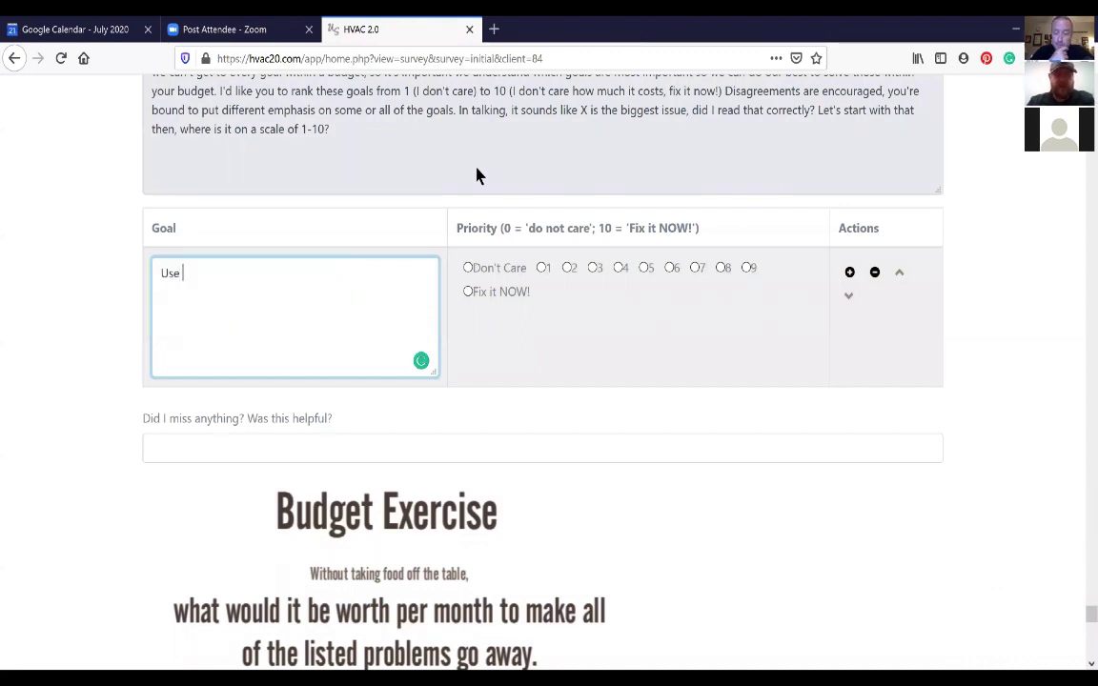
text(the attic for )
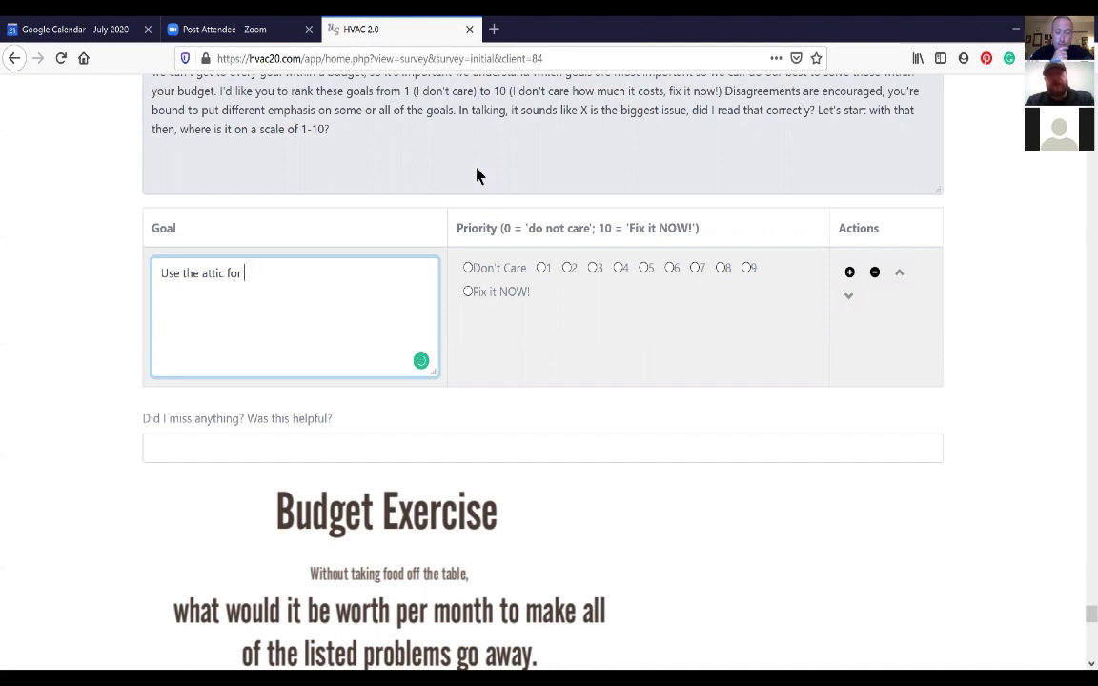
text(a)
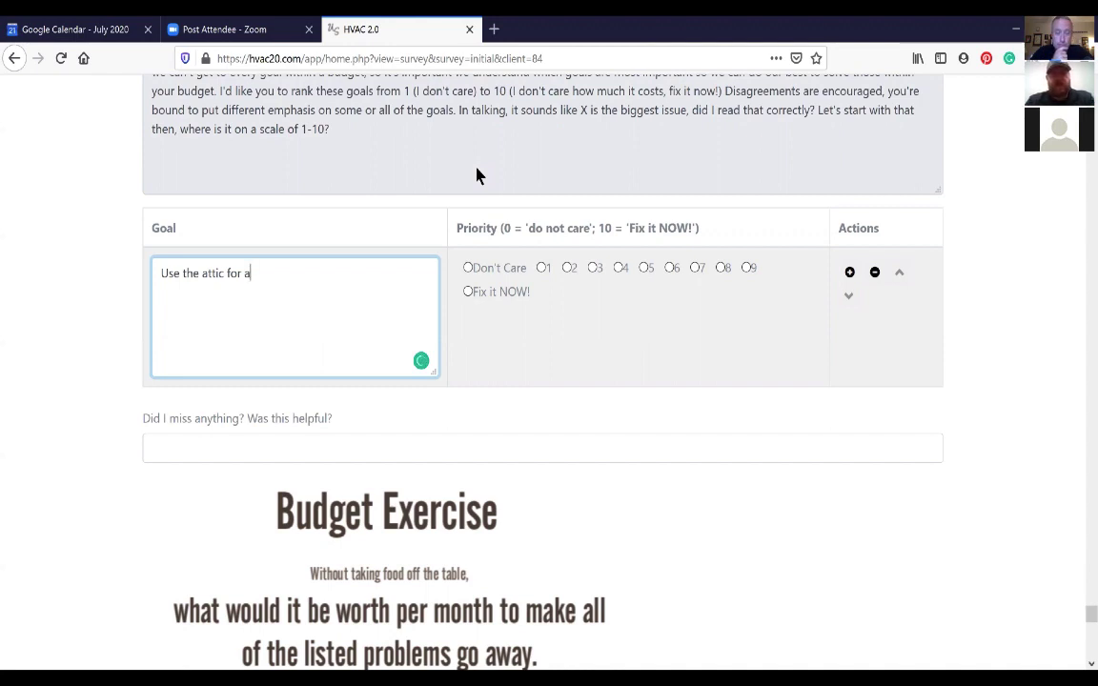
text( master bedroom and be )
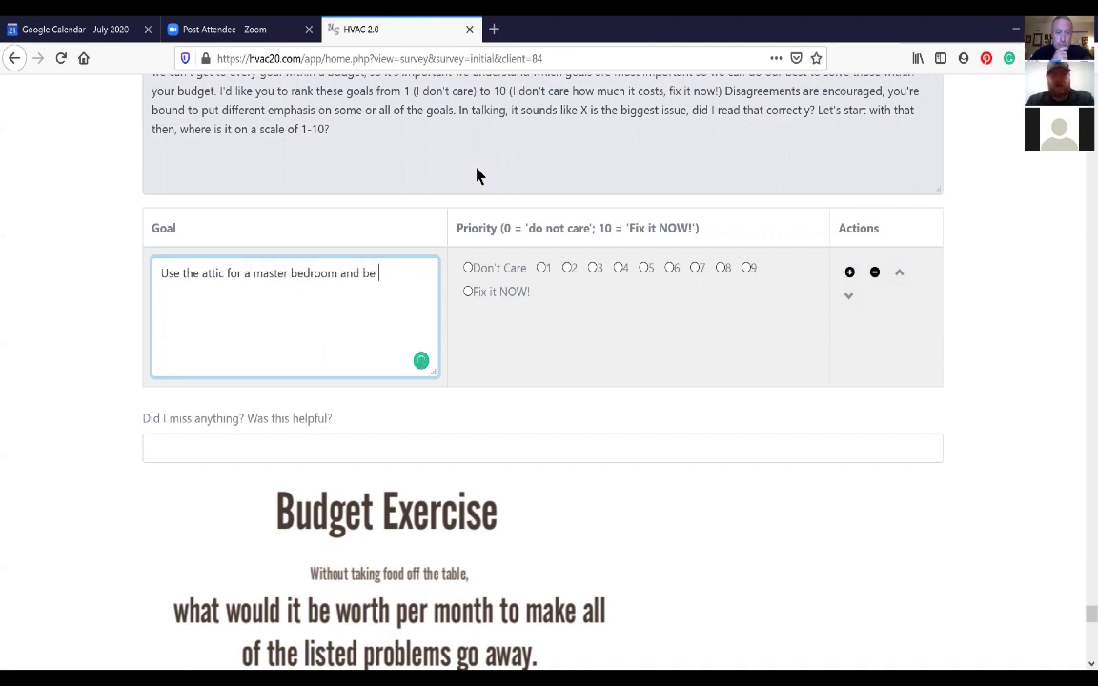
text(comfortable!)
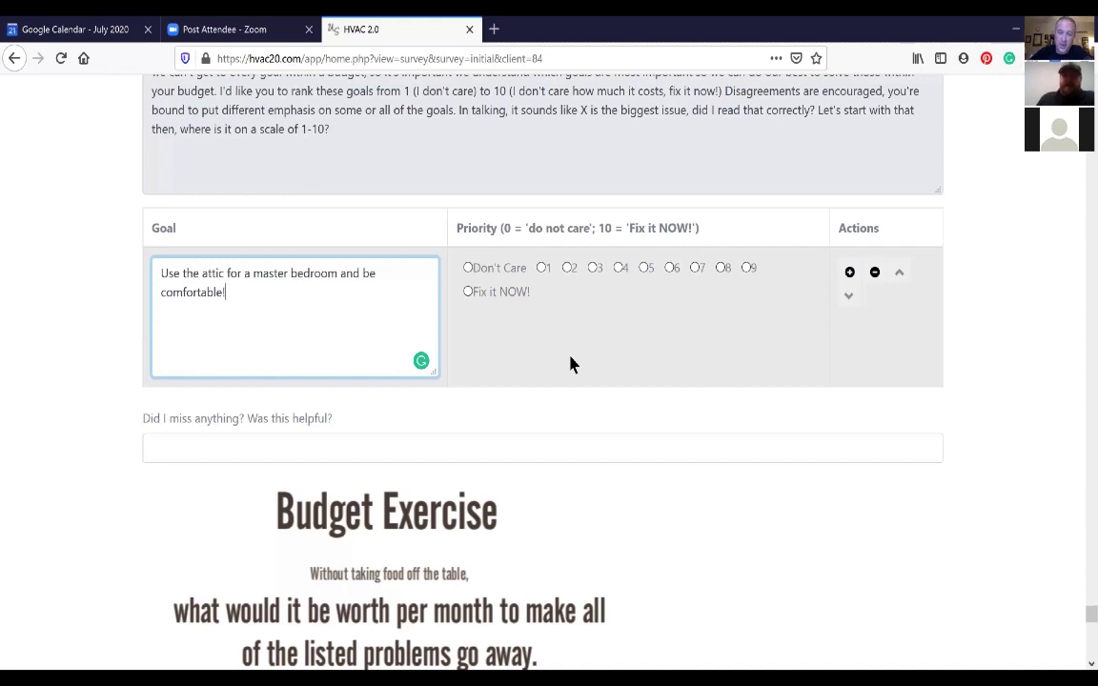
click(748, 269)
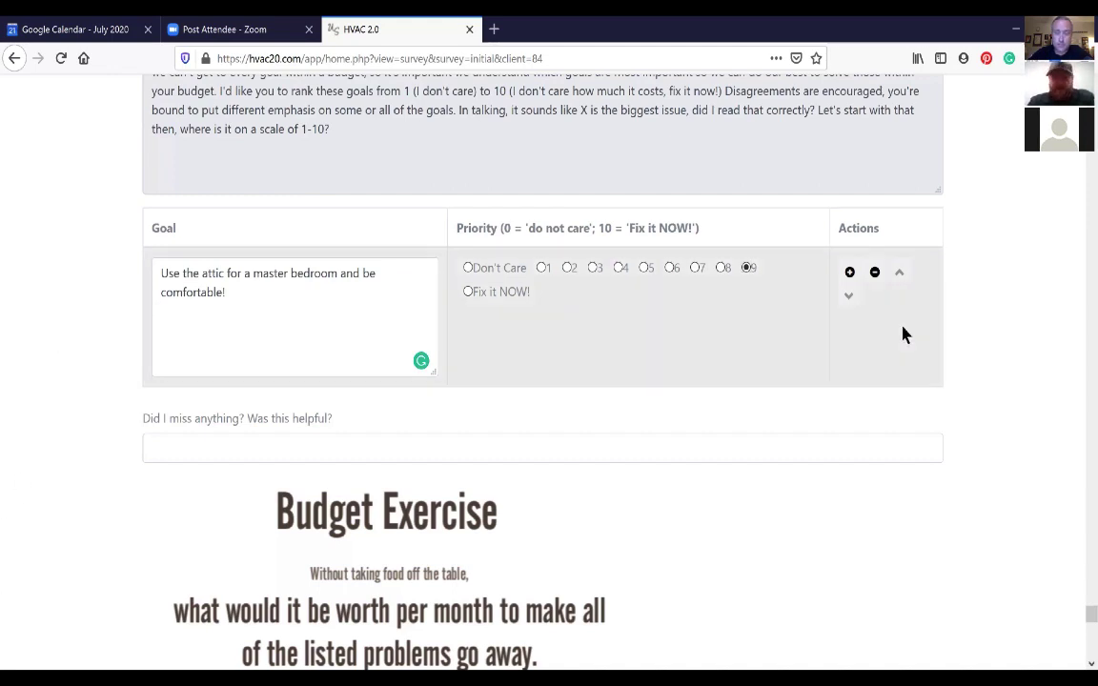
Add a second goal to the priorities table reading "Worried about HVAC failure."
click(851, 274)
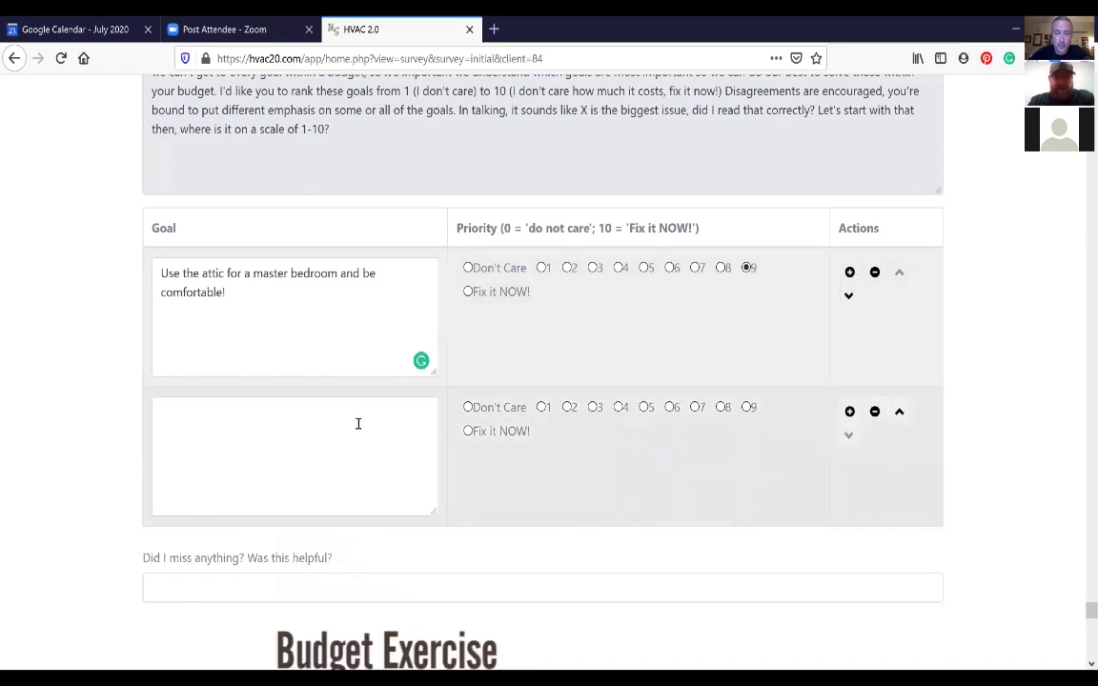
click(359, 423)
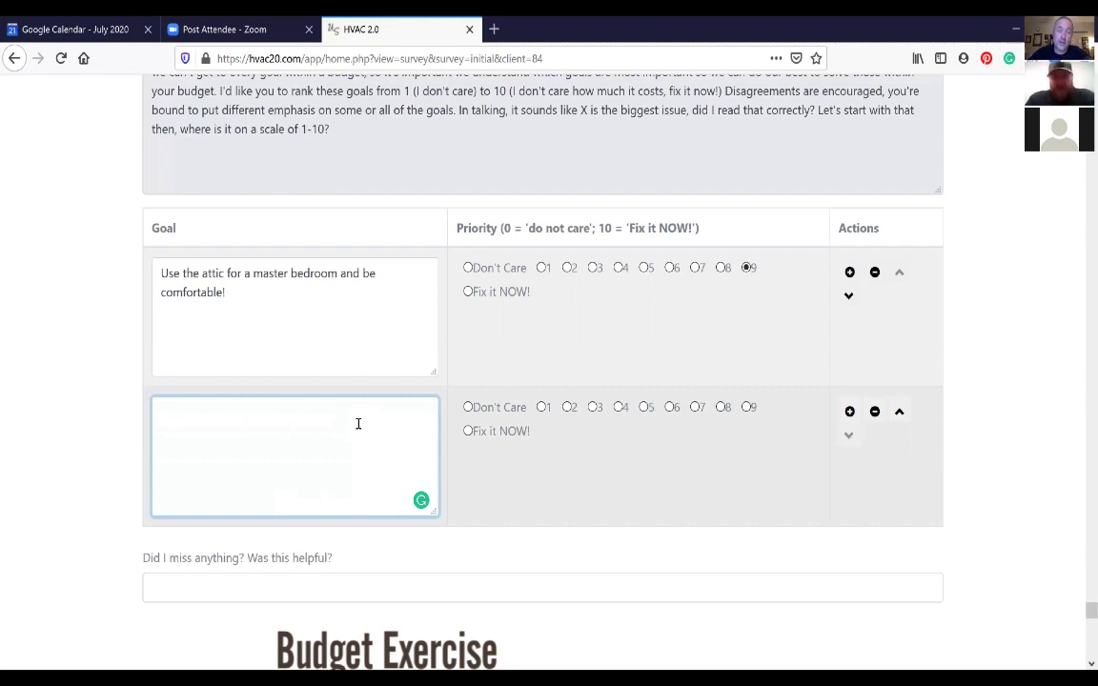
text(Worried)
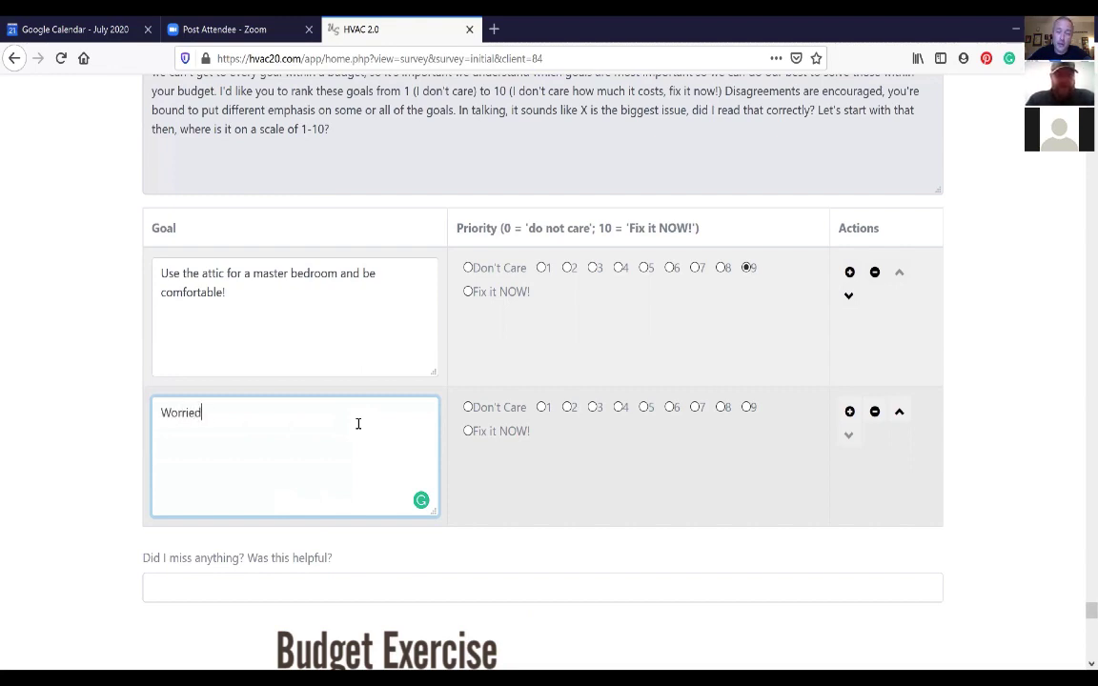
text( about HVAC fail)
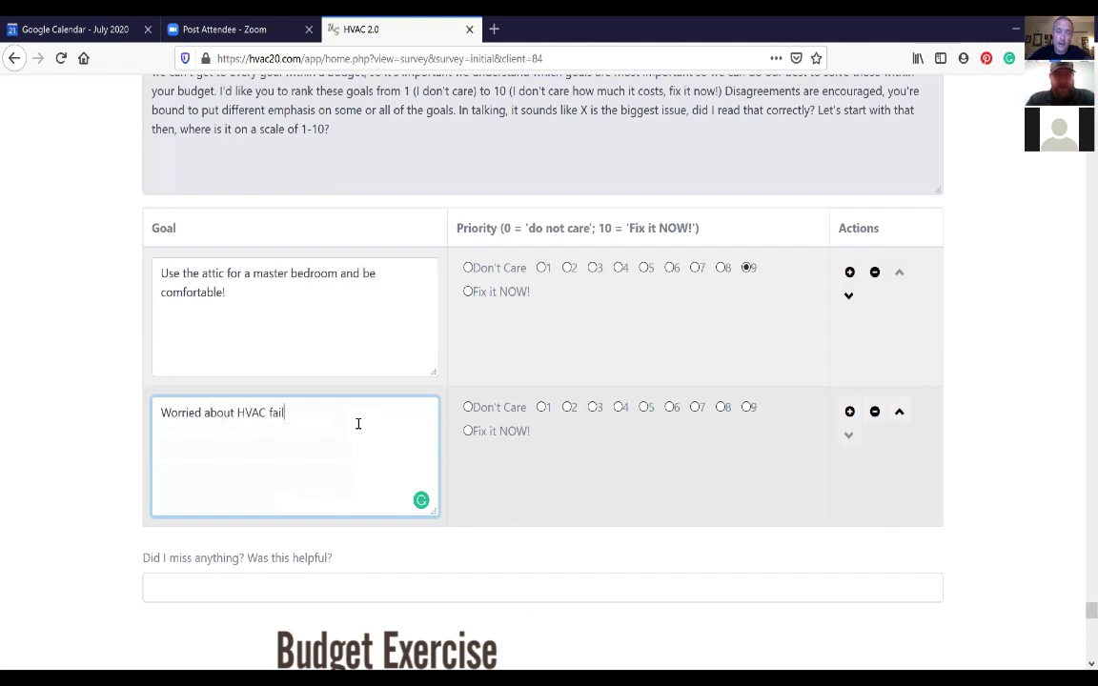
text(ure)
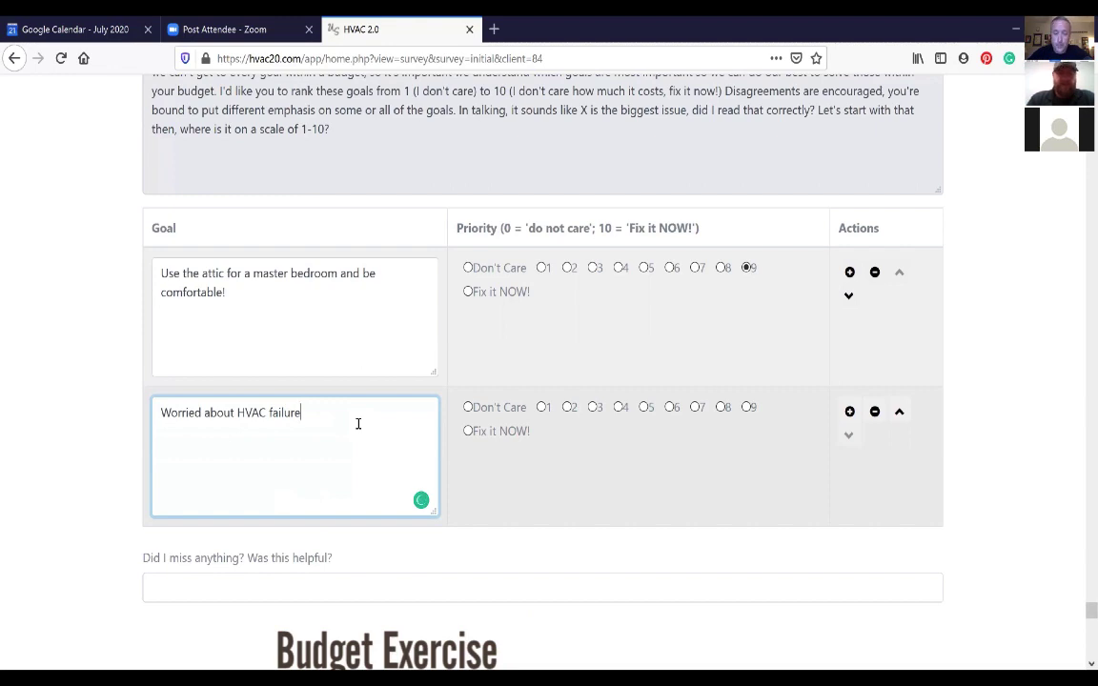
text(.)
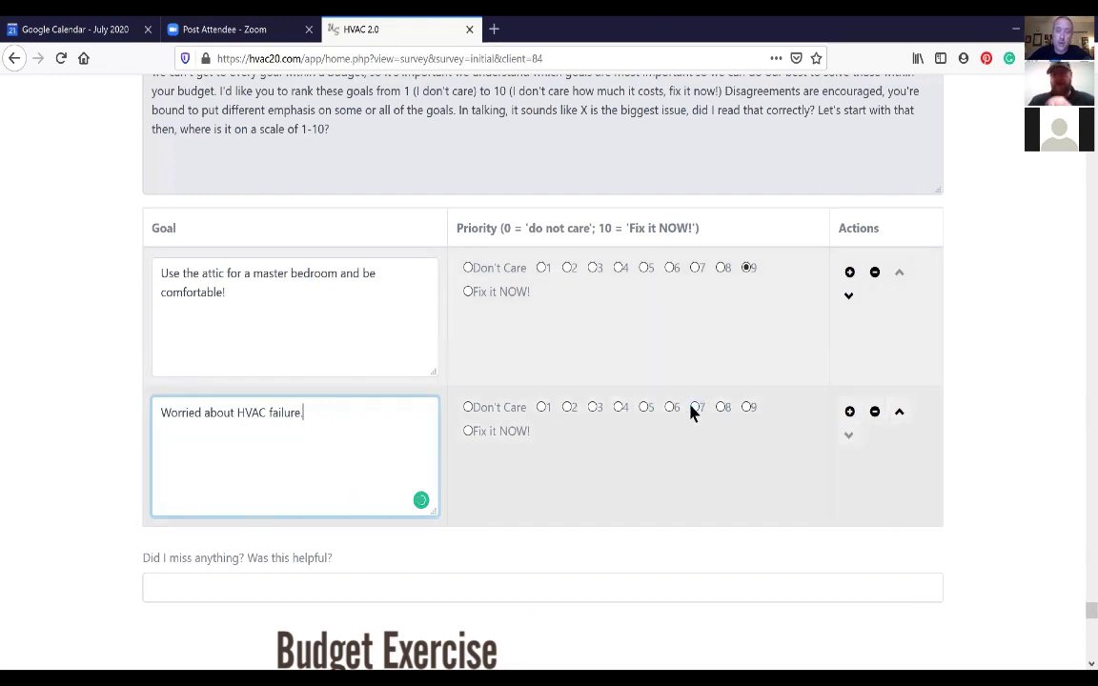
Rate the HVAC failure goal 7 and add a third goal reading "Worried about making the best choice at time of HVAC replacement"
click(691, 372)
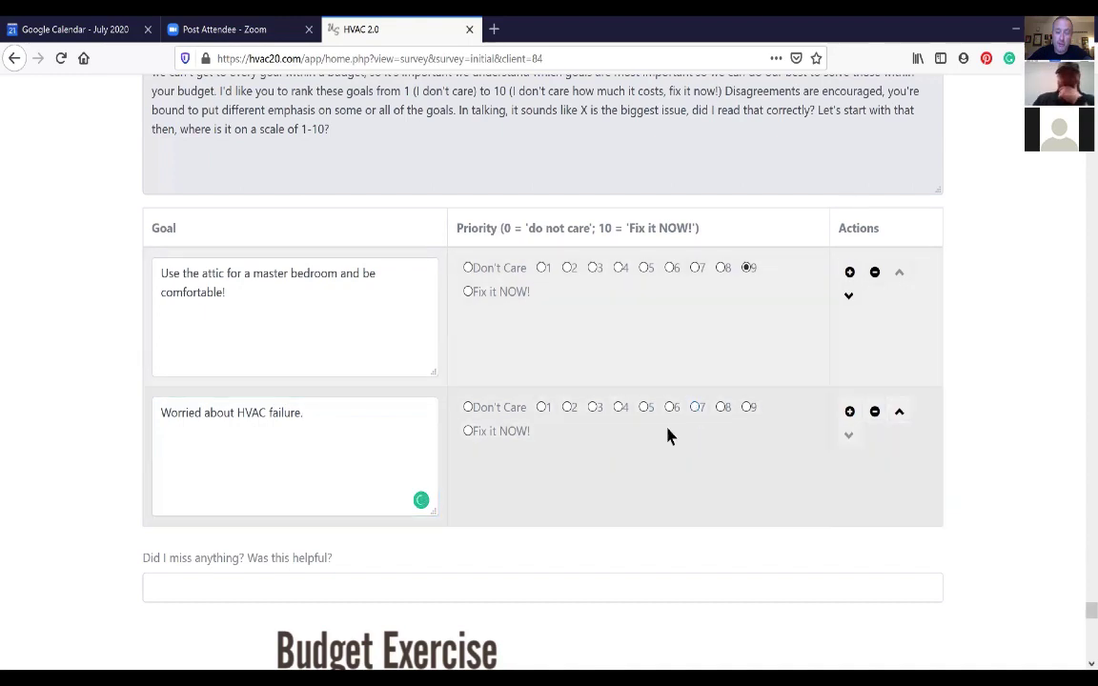
click(849, 411)
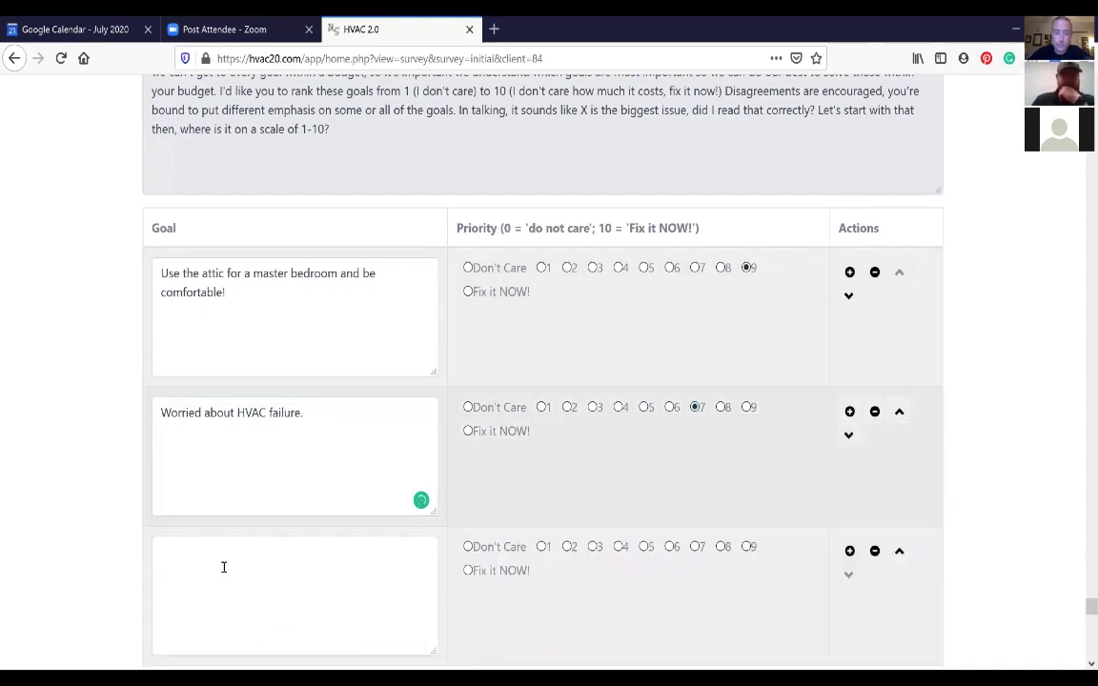
click(225, 574)
text(Worried )
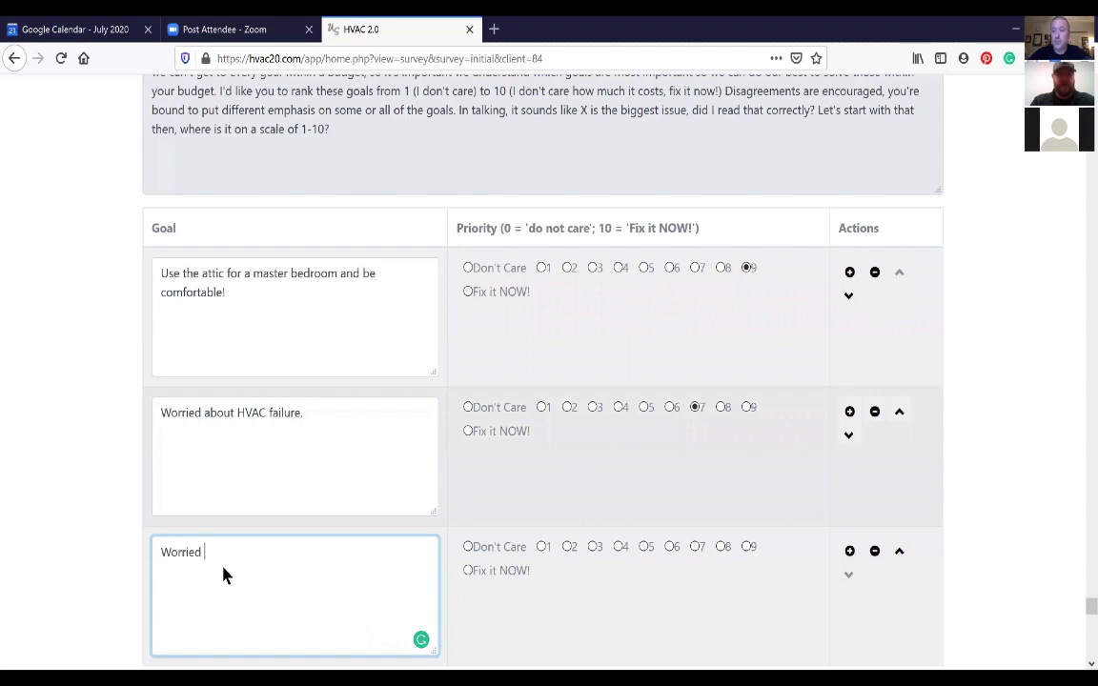
text(about making the )
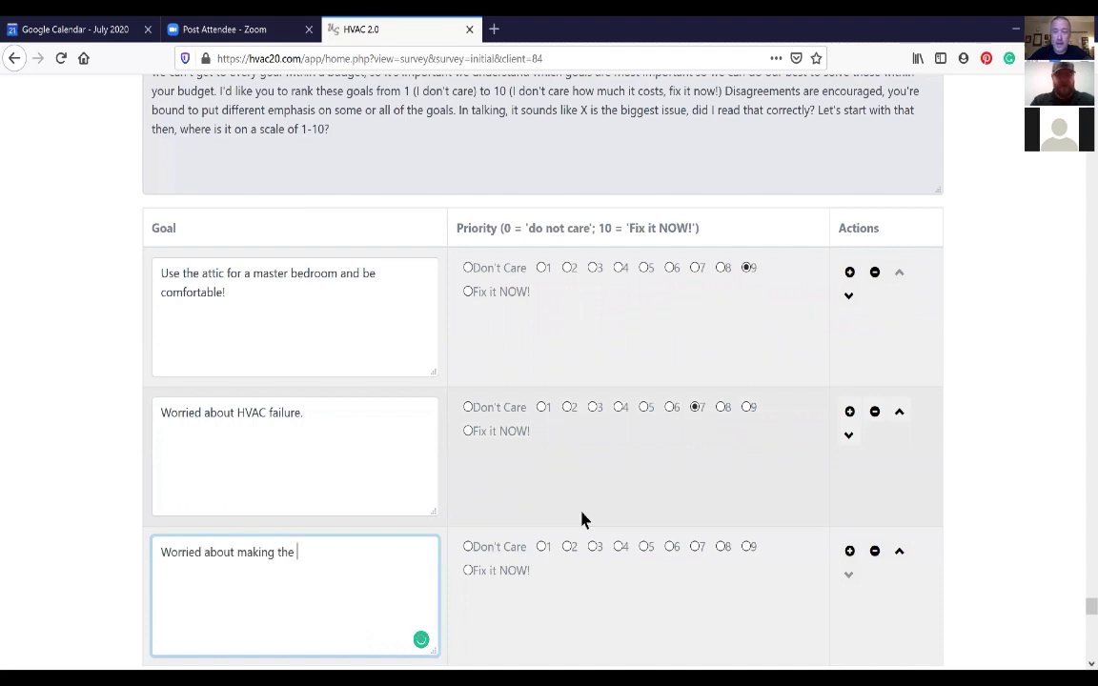
text(best choice )
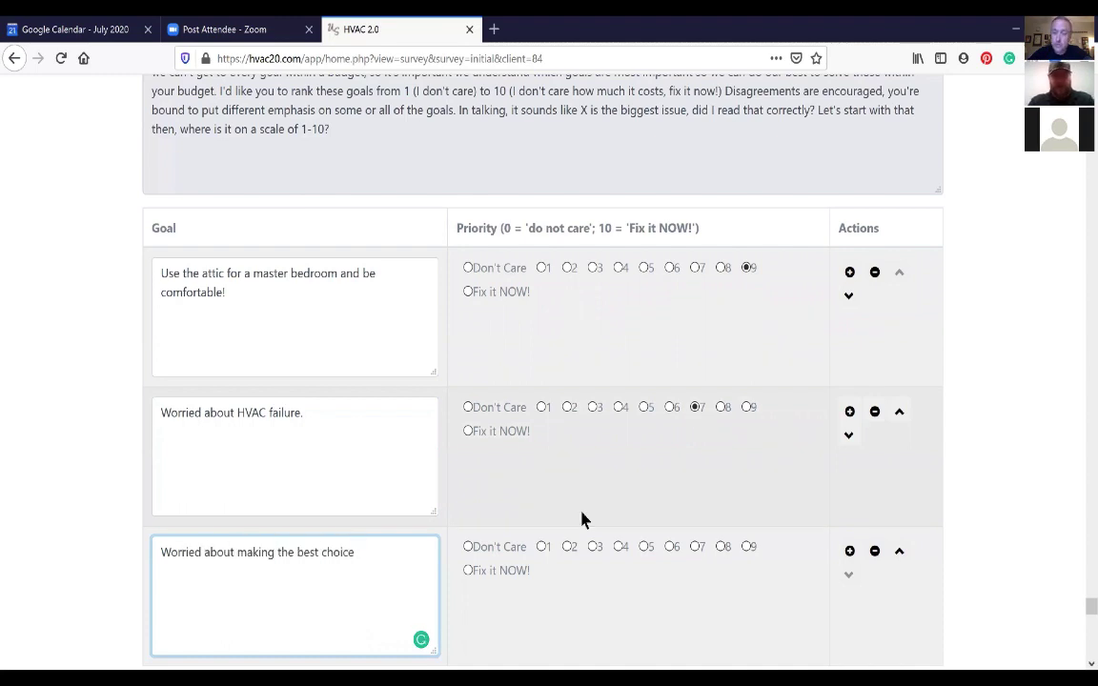
text(at)
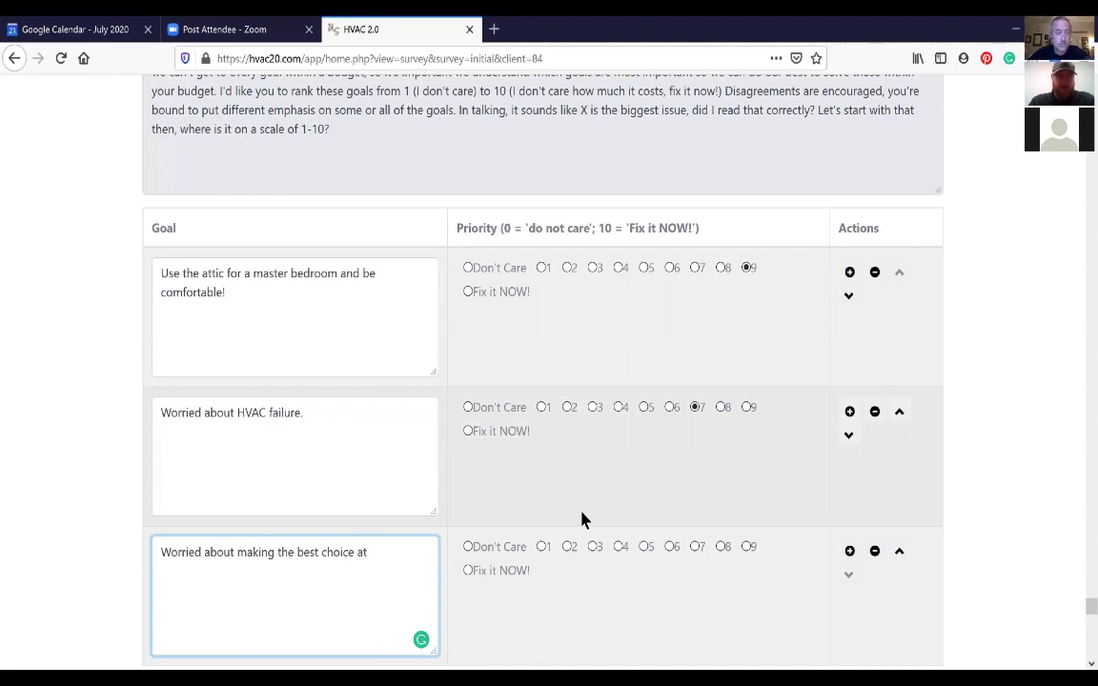
text( time of HVAC)
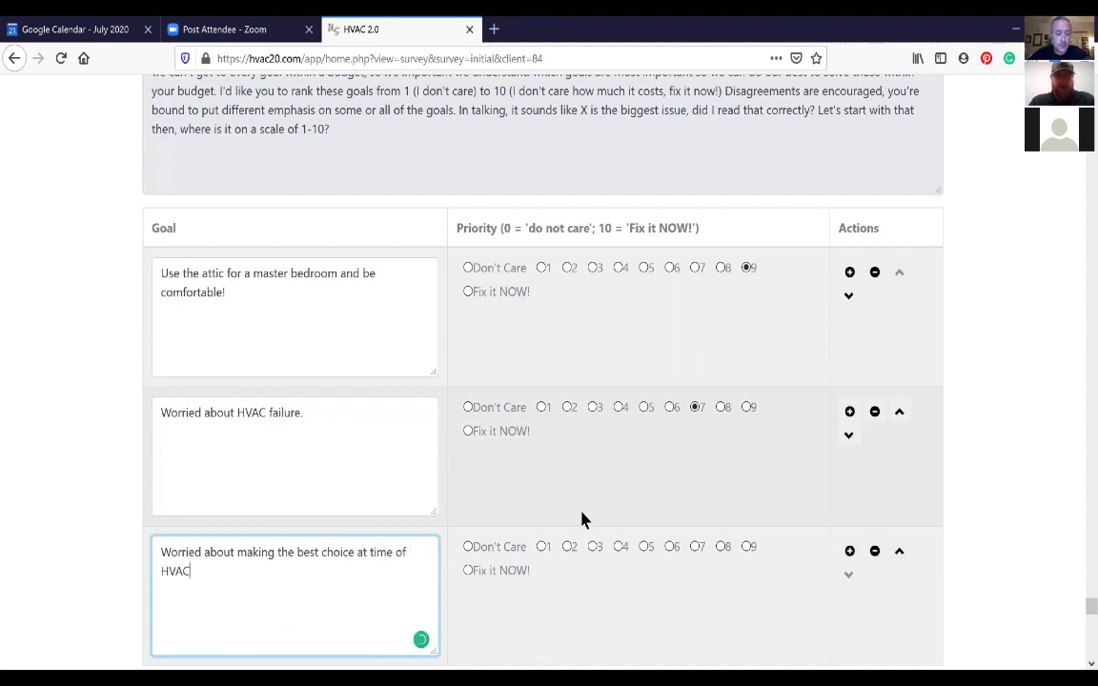
text( replacement)
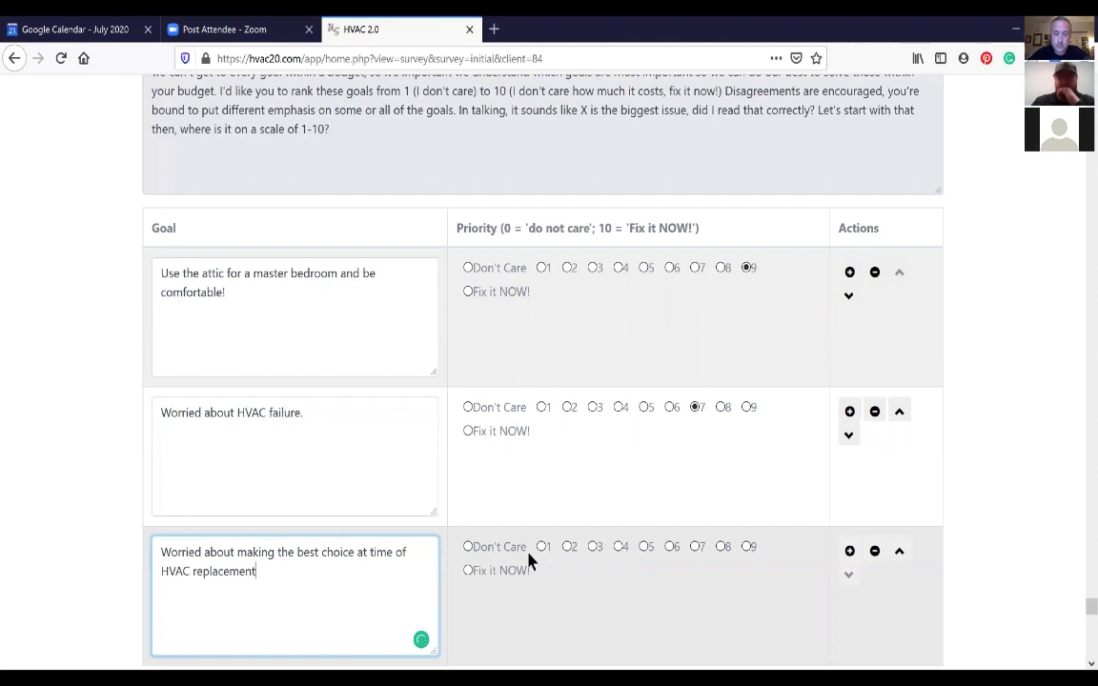
Set the priority of the HVAC replacement choice goal to 7 and change the HVAC failure goal's priority to 8
scroll(533, 555, down, 2)
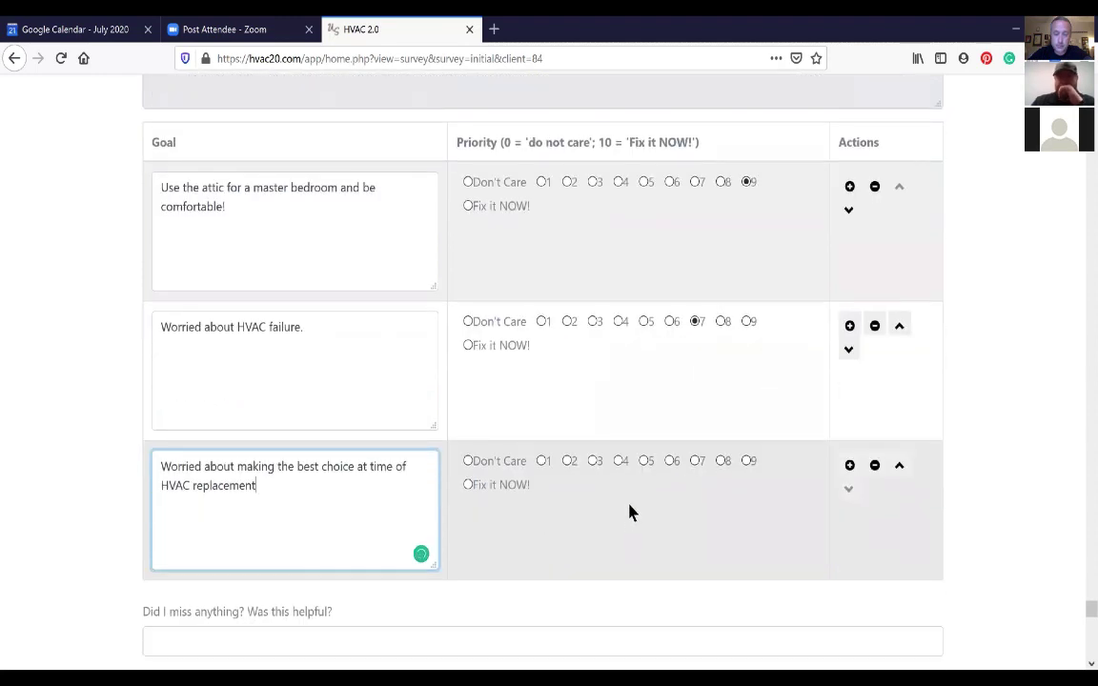
click(696, 462)
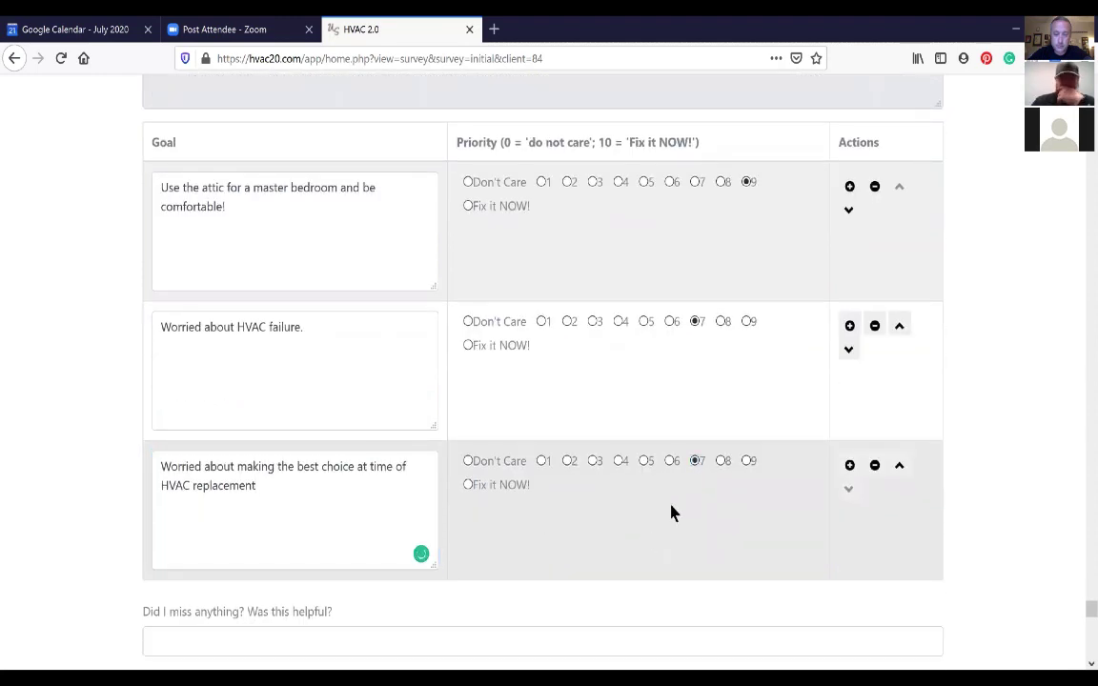
scroll(491, 529, down, 2)
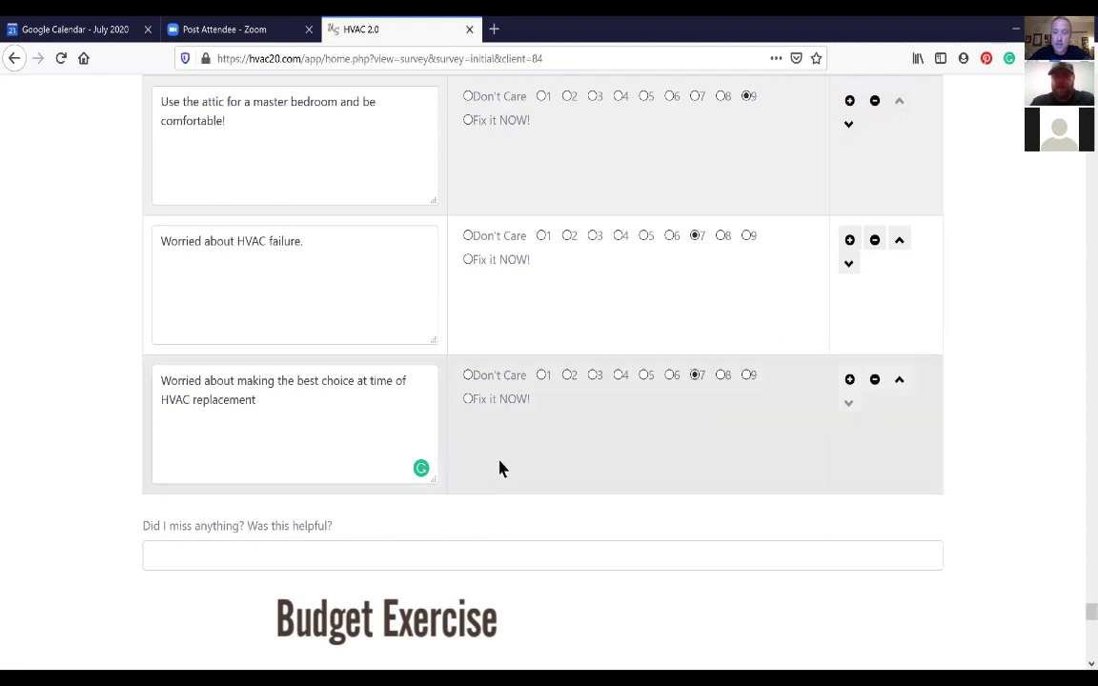
click(722, 237)
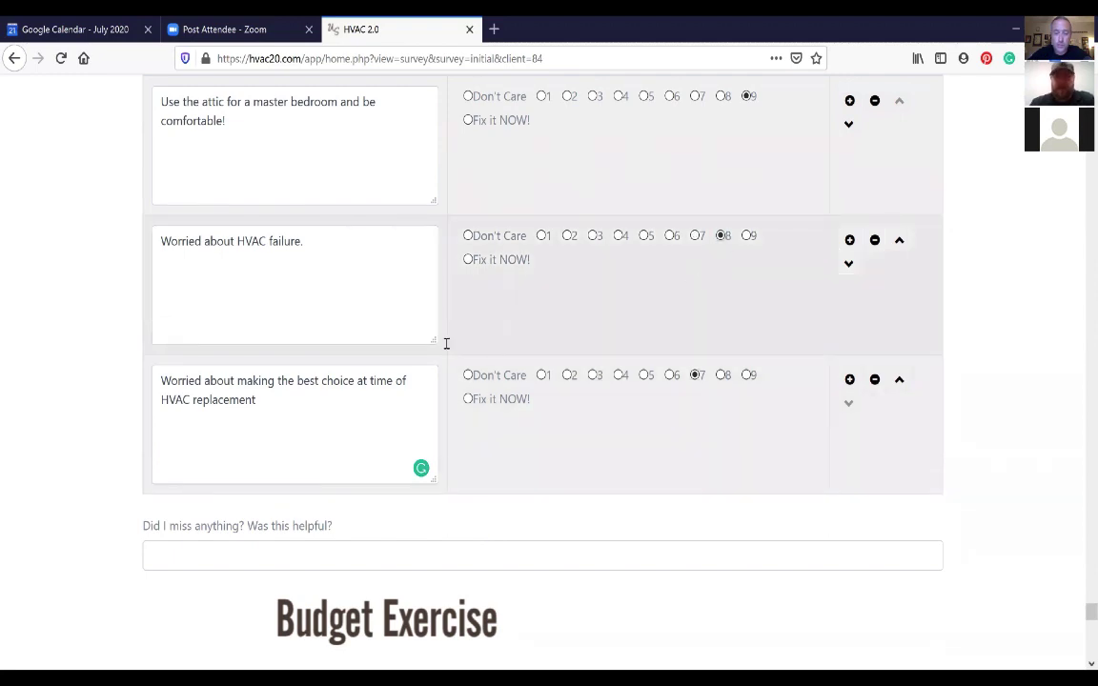
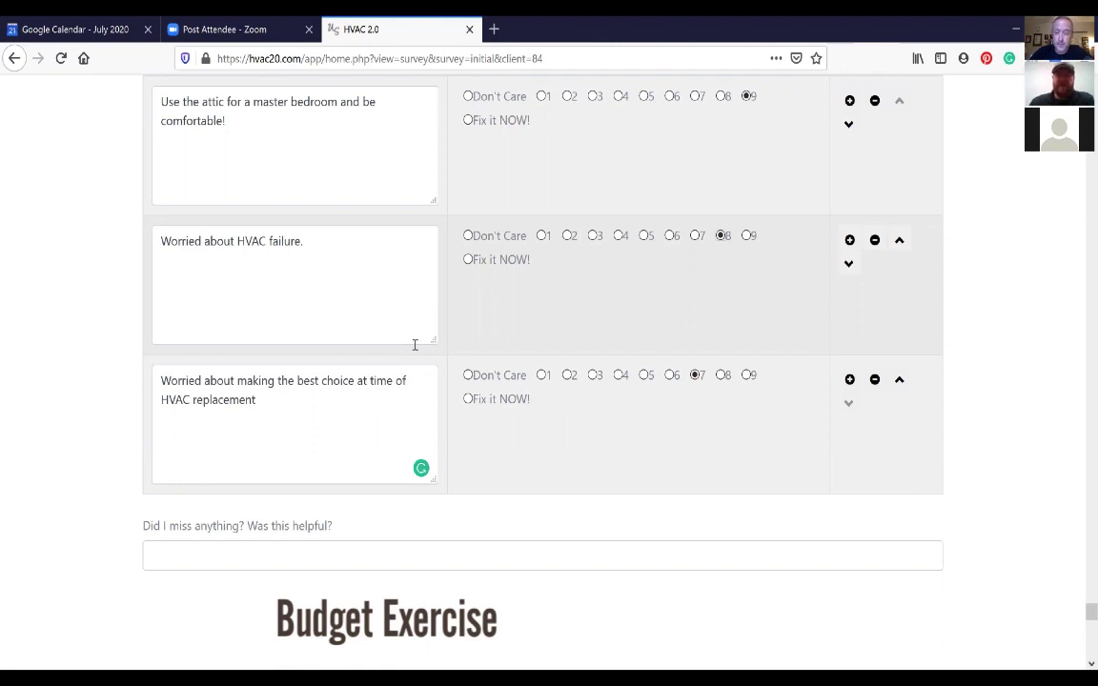
Add a fourth goal to the priorities table reading "Reduce energy costs" and rate its priority 4
click(849, 380)
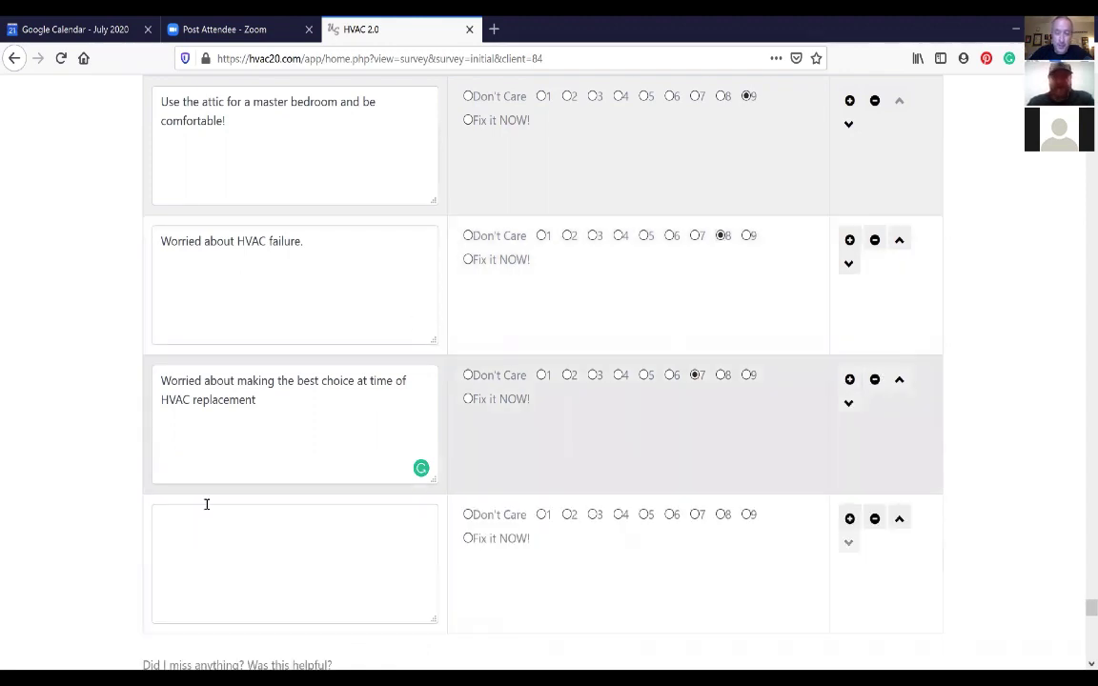
click(229, 531)
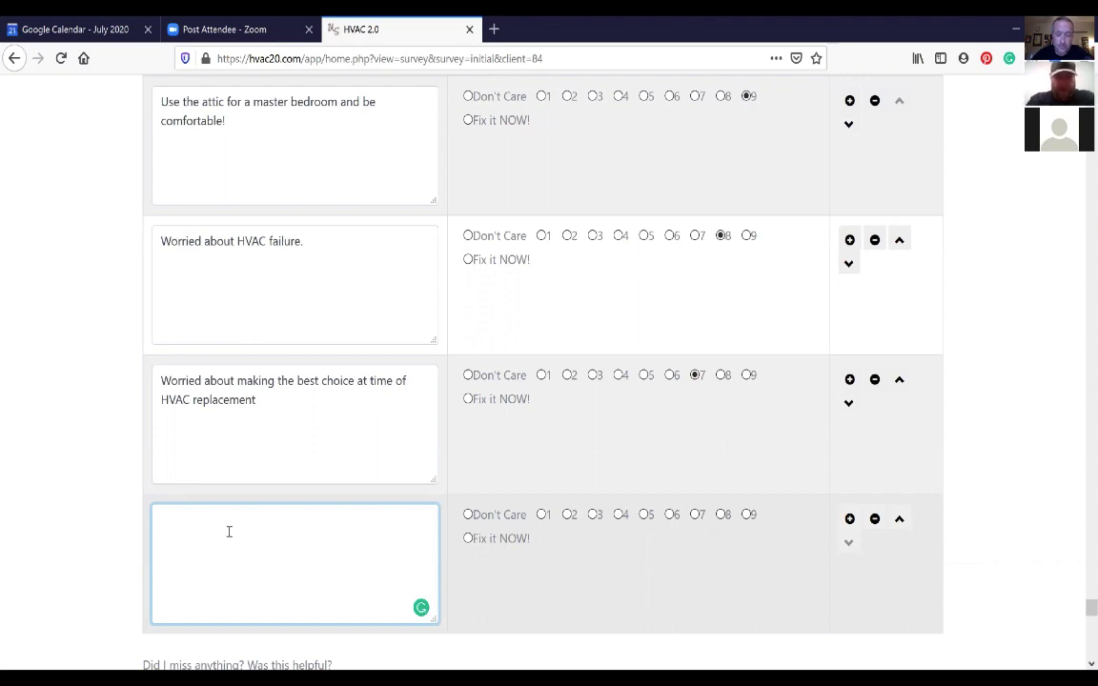
text(Red)
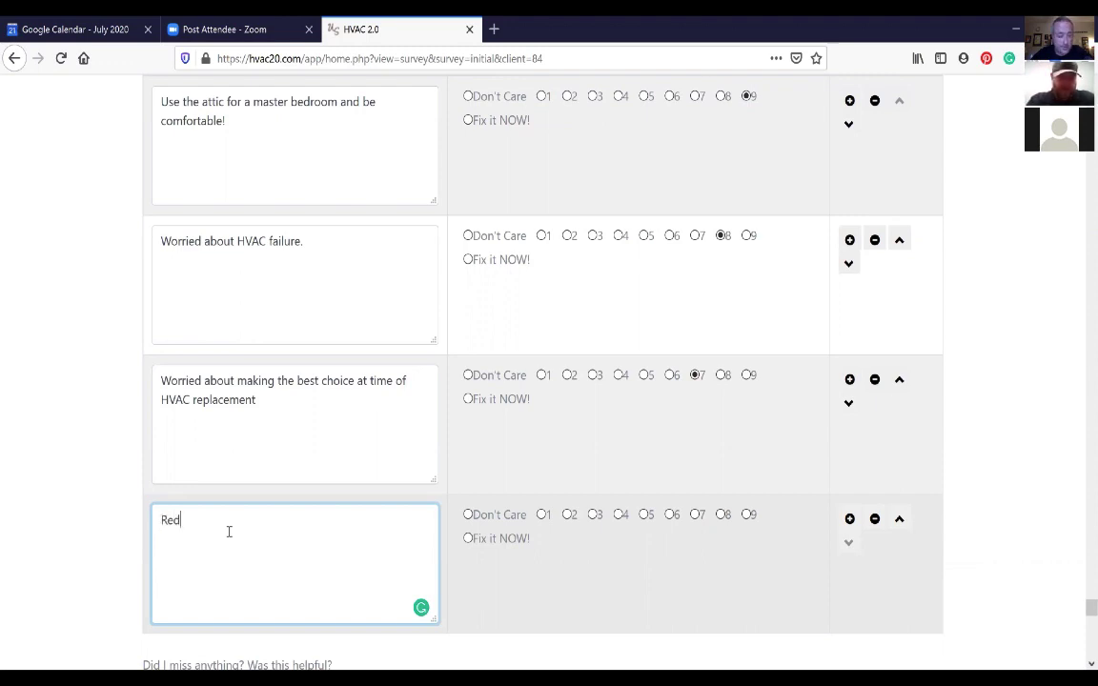
text(uce energy costs)
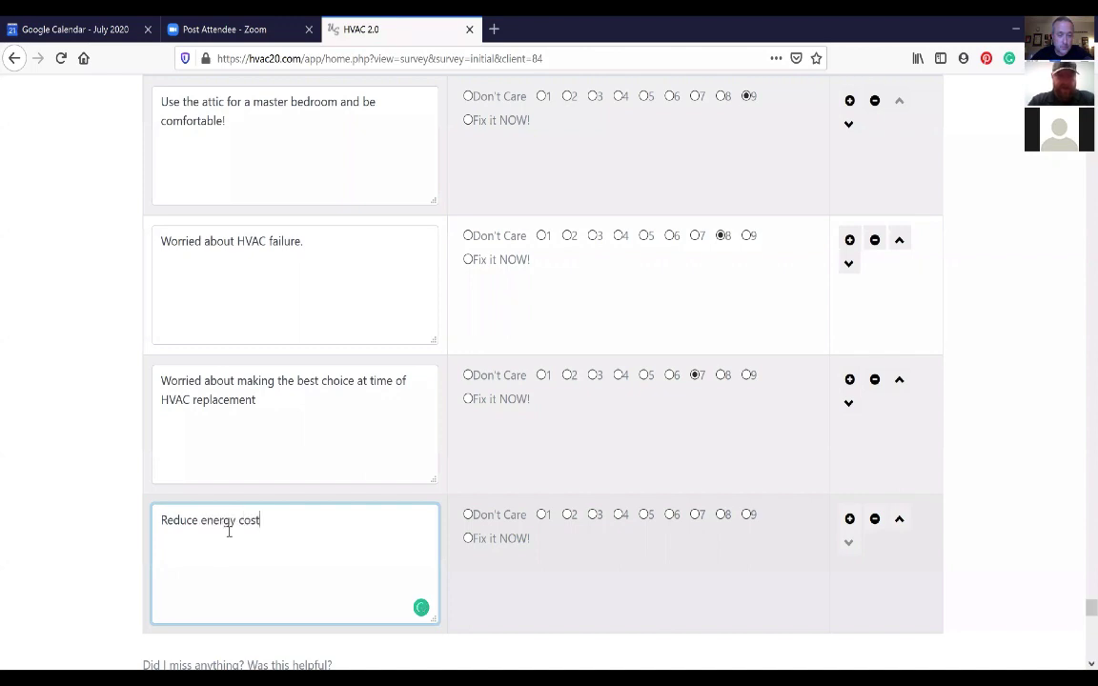
click(621, 515)
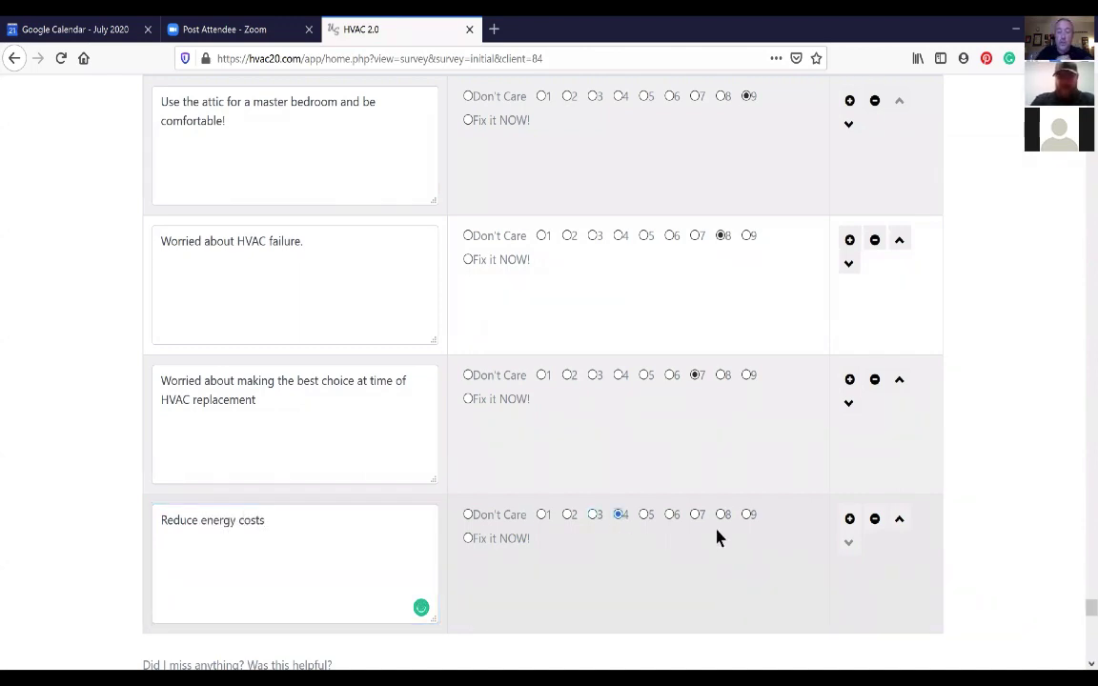
Add a fifth goal to the priorities table reading "Environmental concerns" and rate its priority 6
click(849, 520)
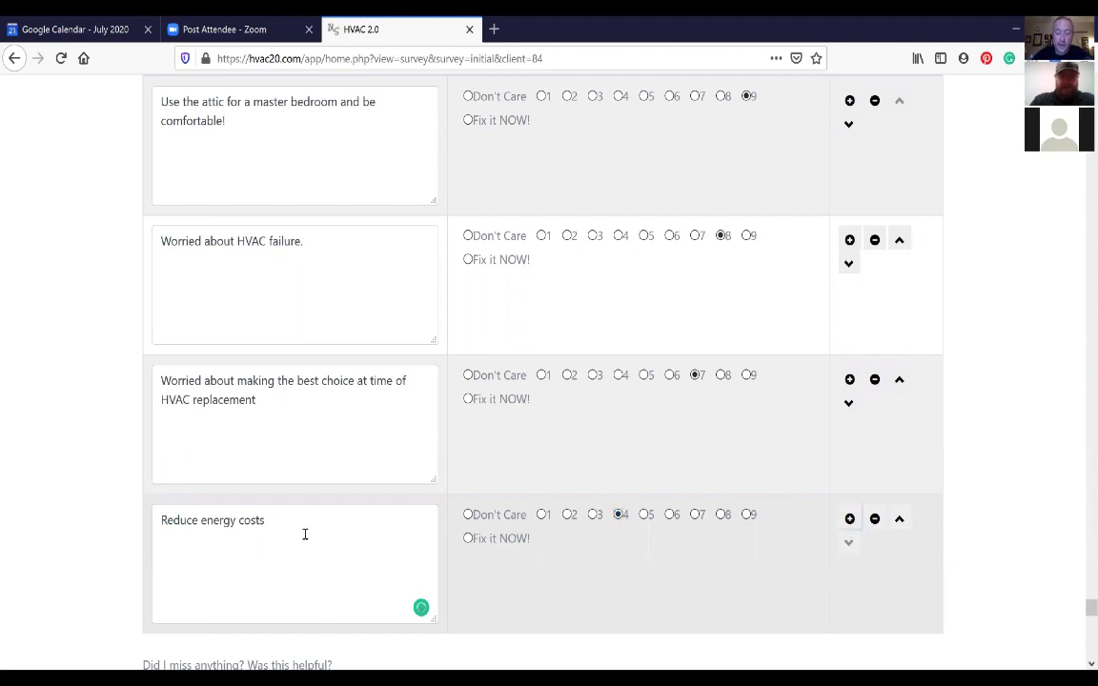
scroll(292, 534, down, 4)
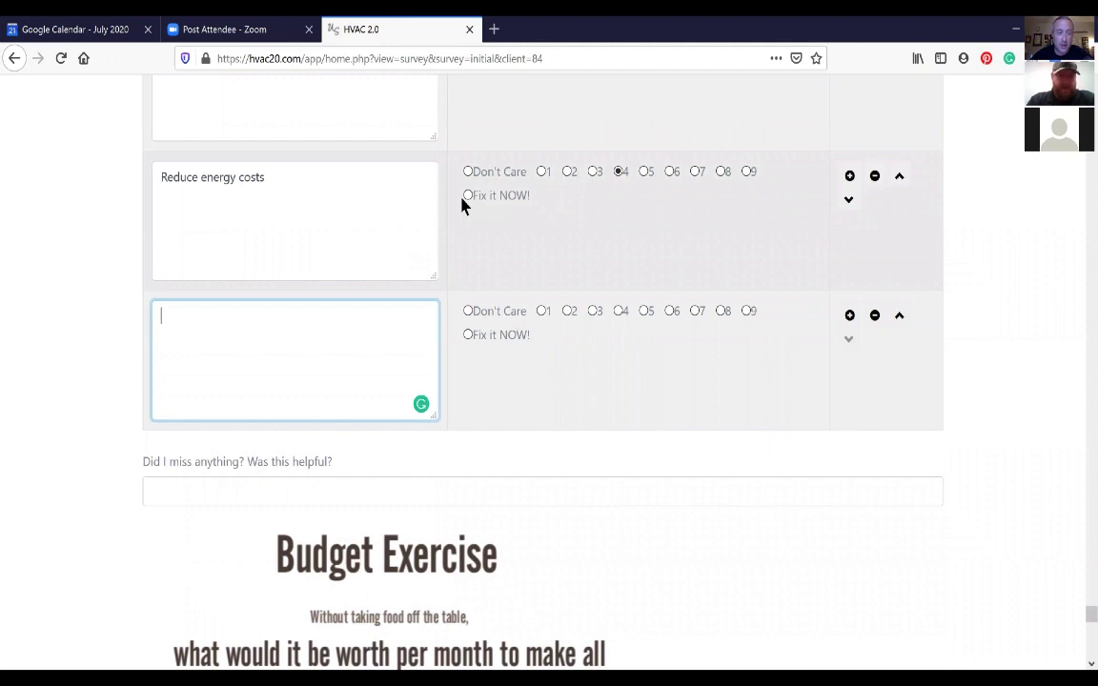
text(Envri)
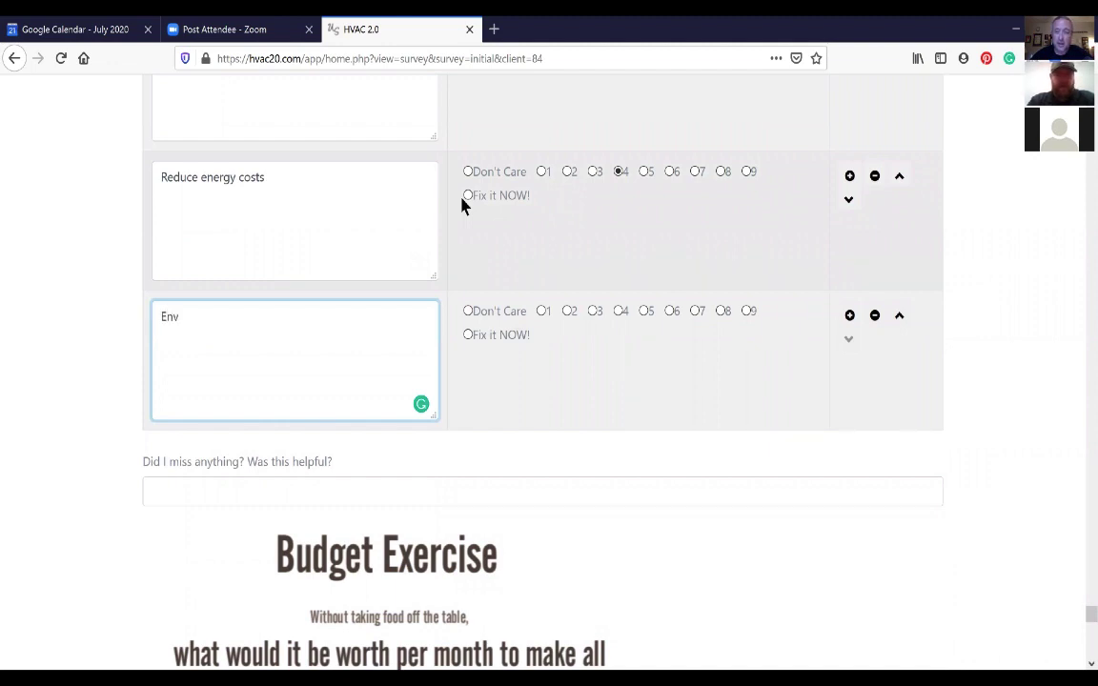
key(BackSpace)
key(BackSpace)
text(ironmental )
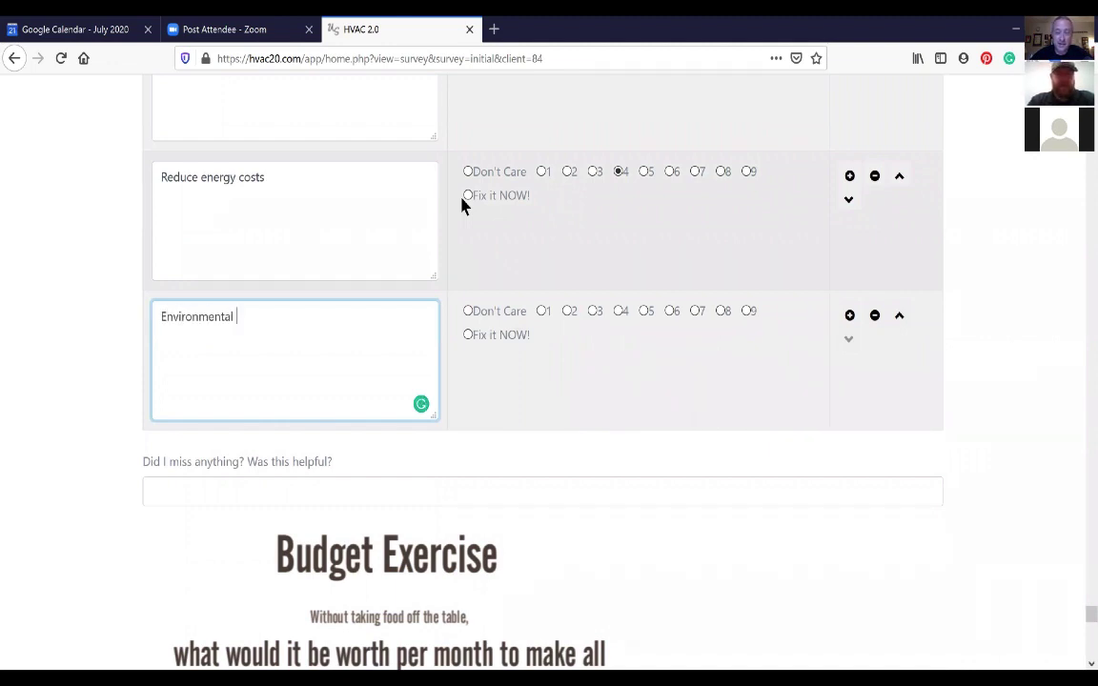
text(concerns)
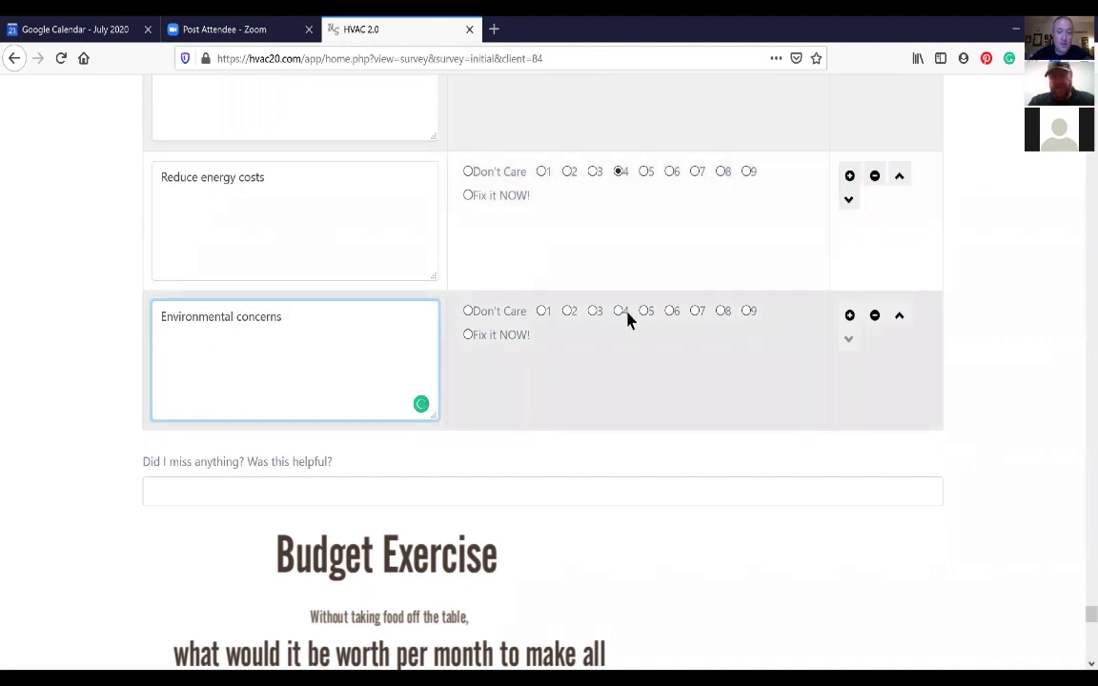
click(670, 311)
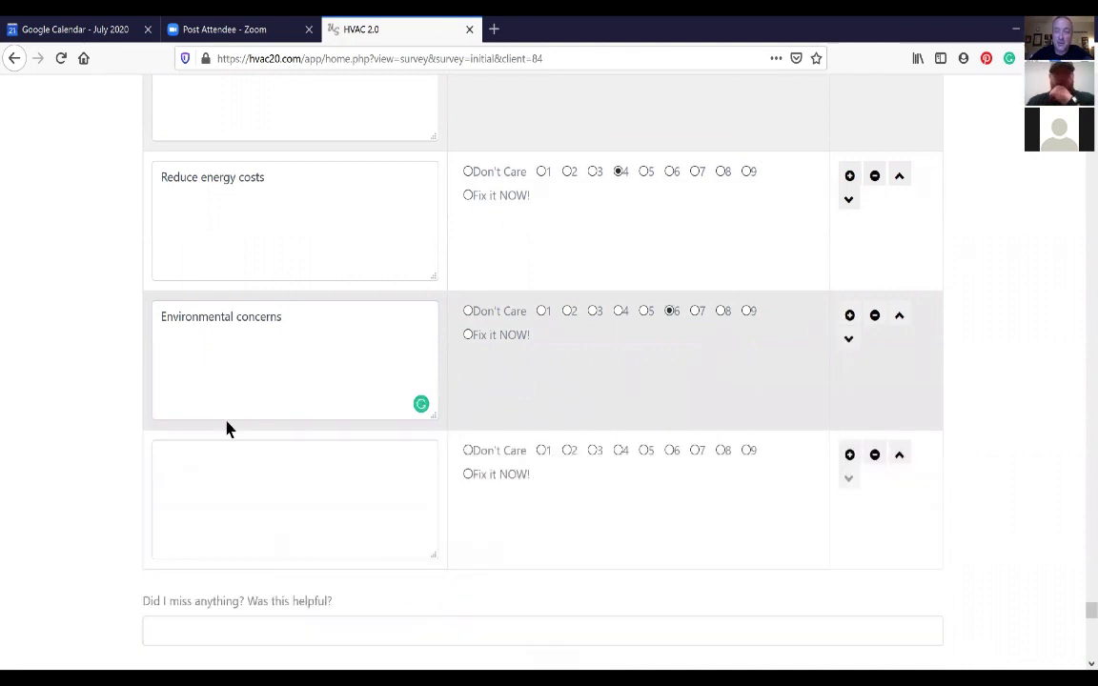
Enter "Indoor air quality" as the sixth goal in the priorities table and rate its priority 5
click(249, 449)
text(Indoor air )
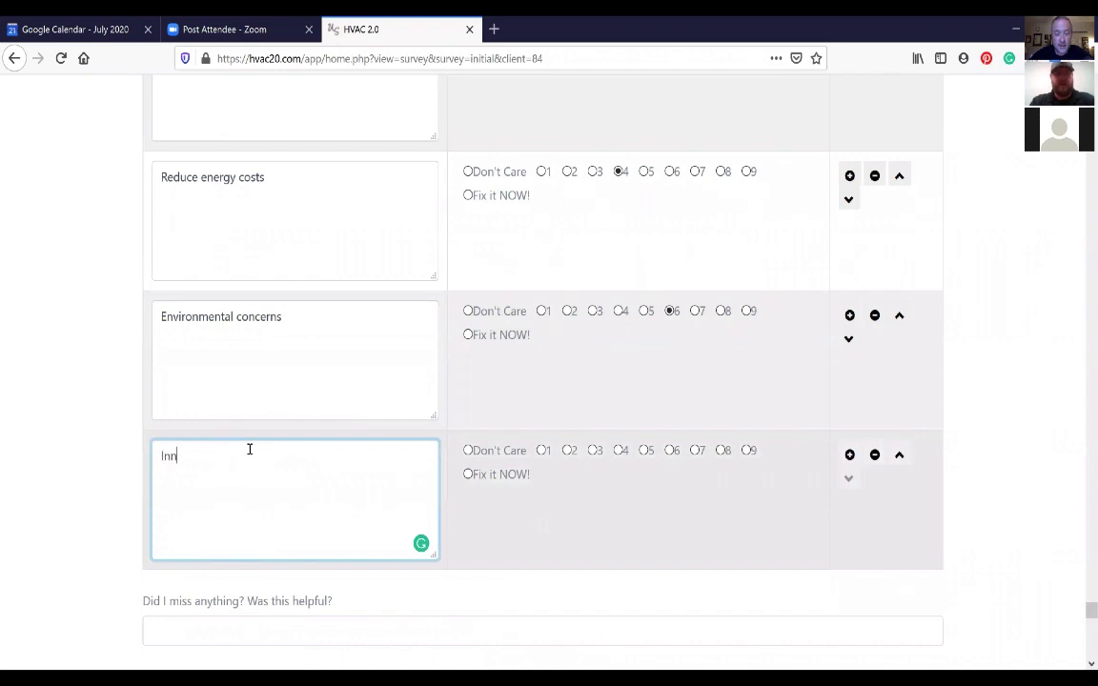
text(quality)
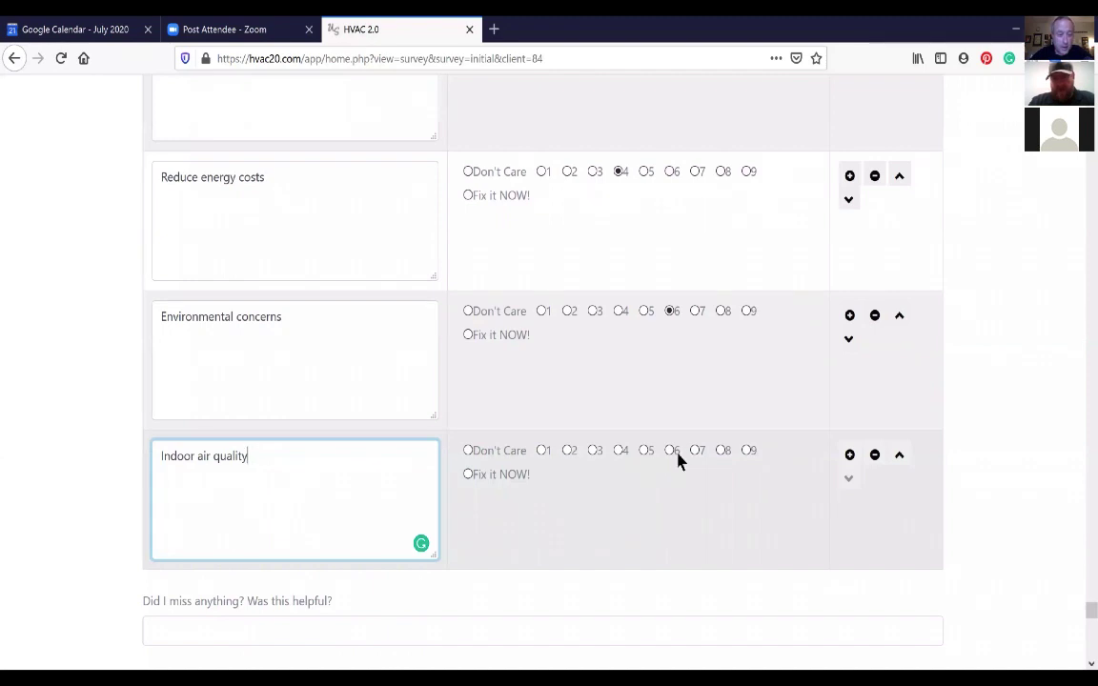
click(646, 451)
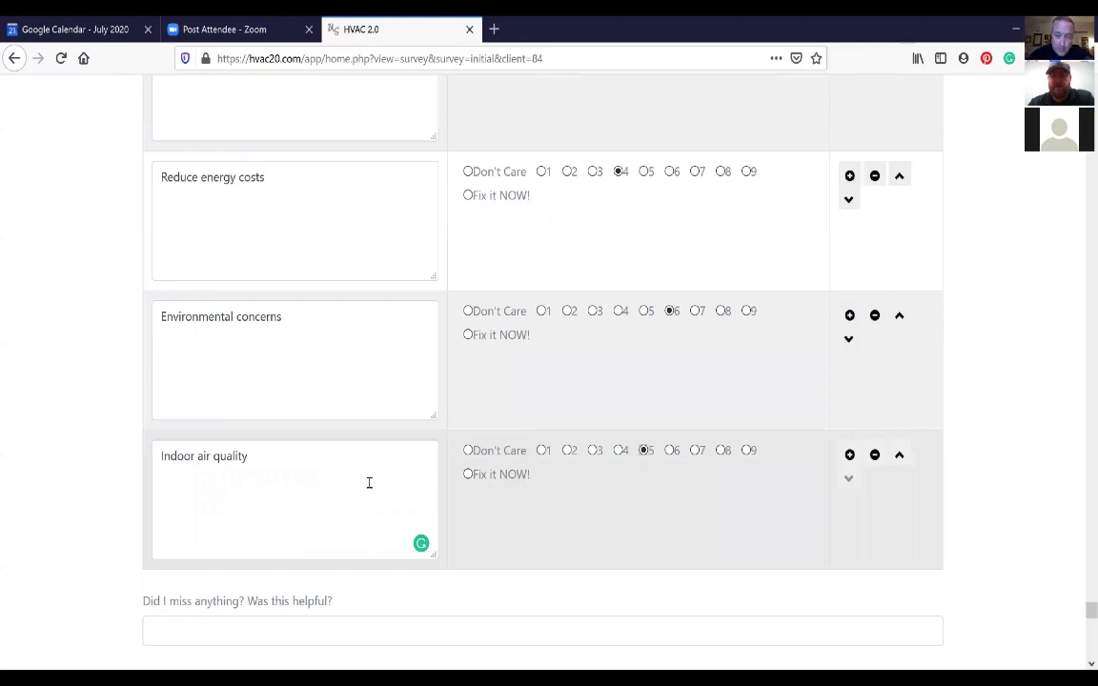
Answer Yes to the question after the budget section asking whether the client feels they've received their value
scroll(238, 452, down, 3)
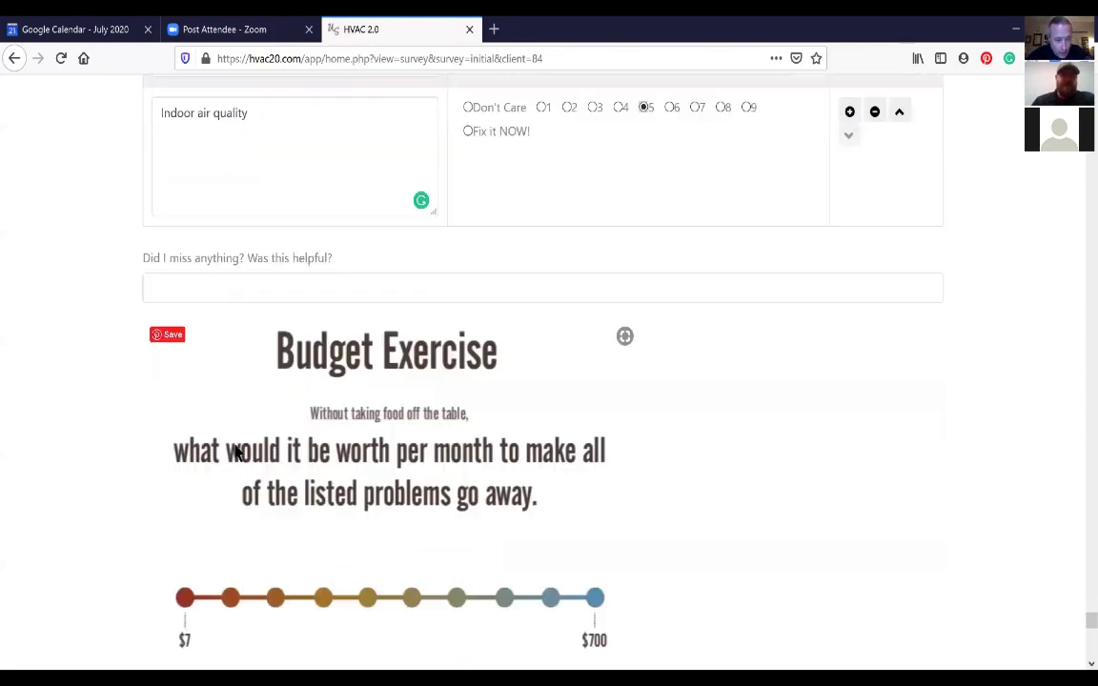
scroll(88, 420, down, 2)
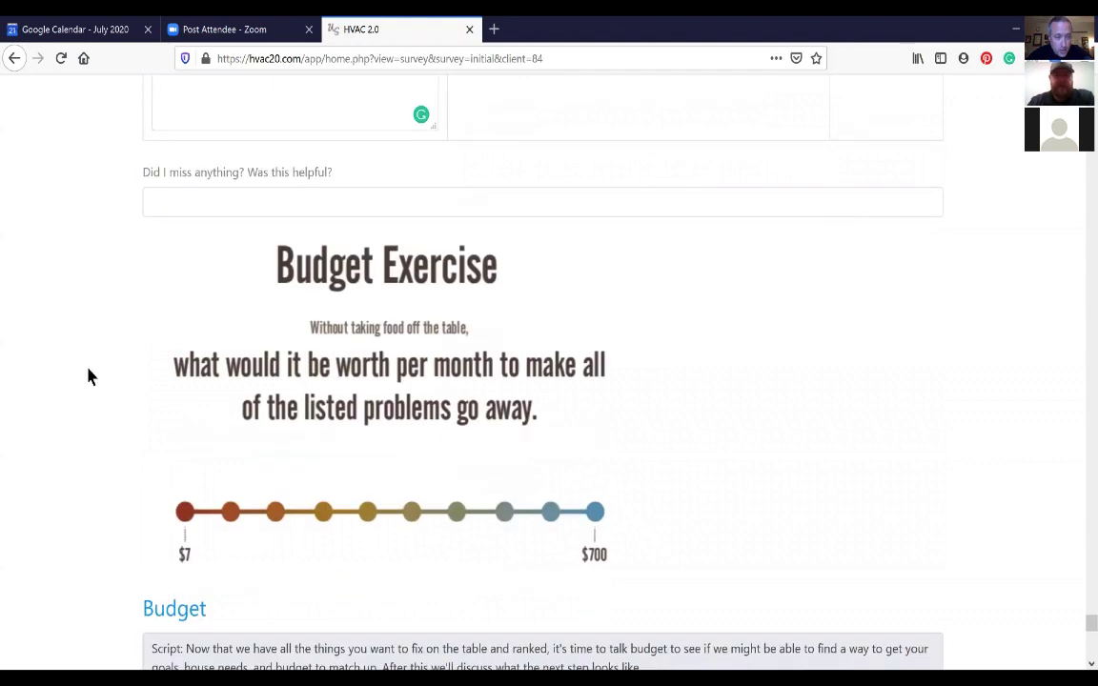
scroll(86, 393, down, 1)
scroll(86, 397, down, 4)
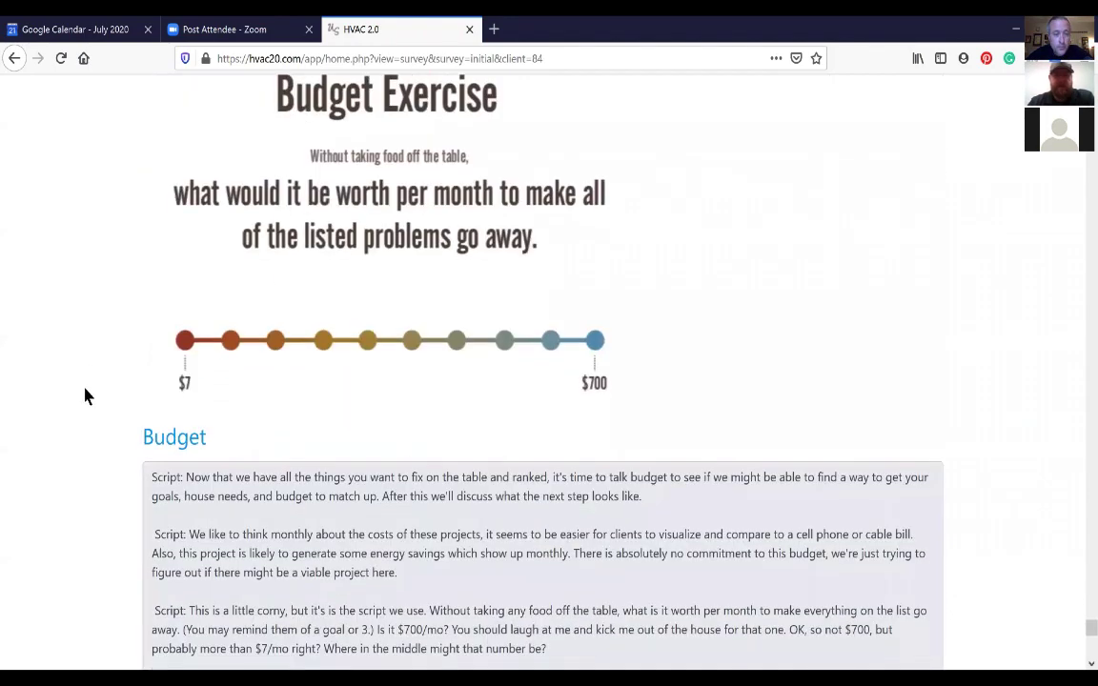
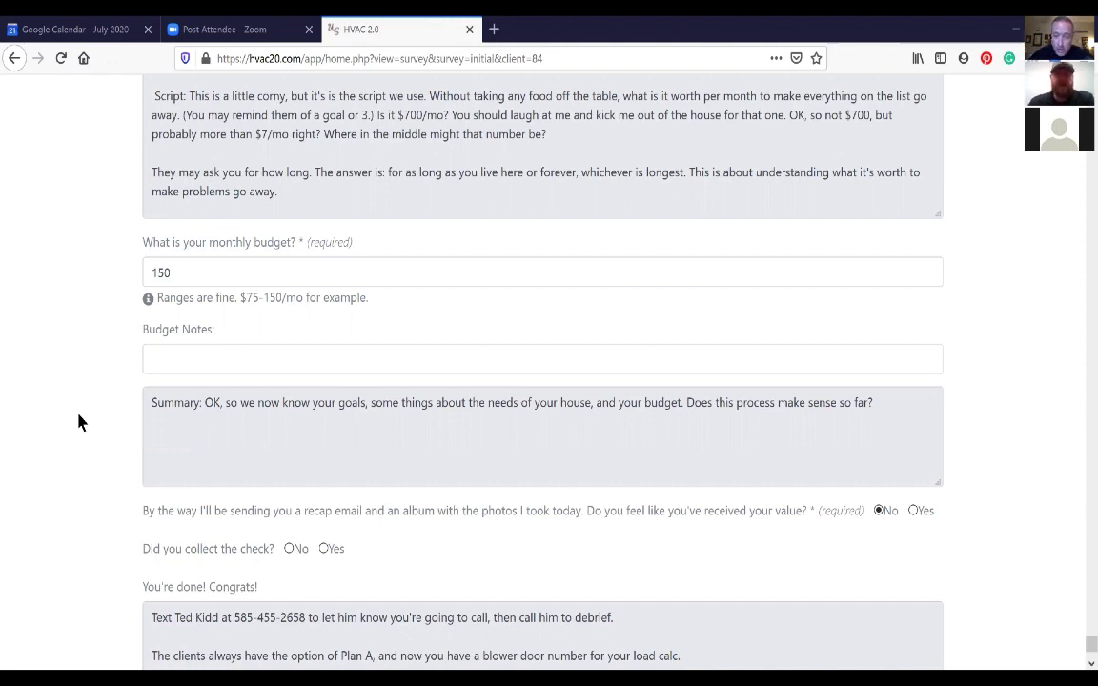
scroll(95, 436, down, 2)
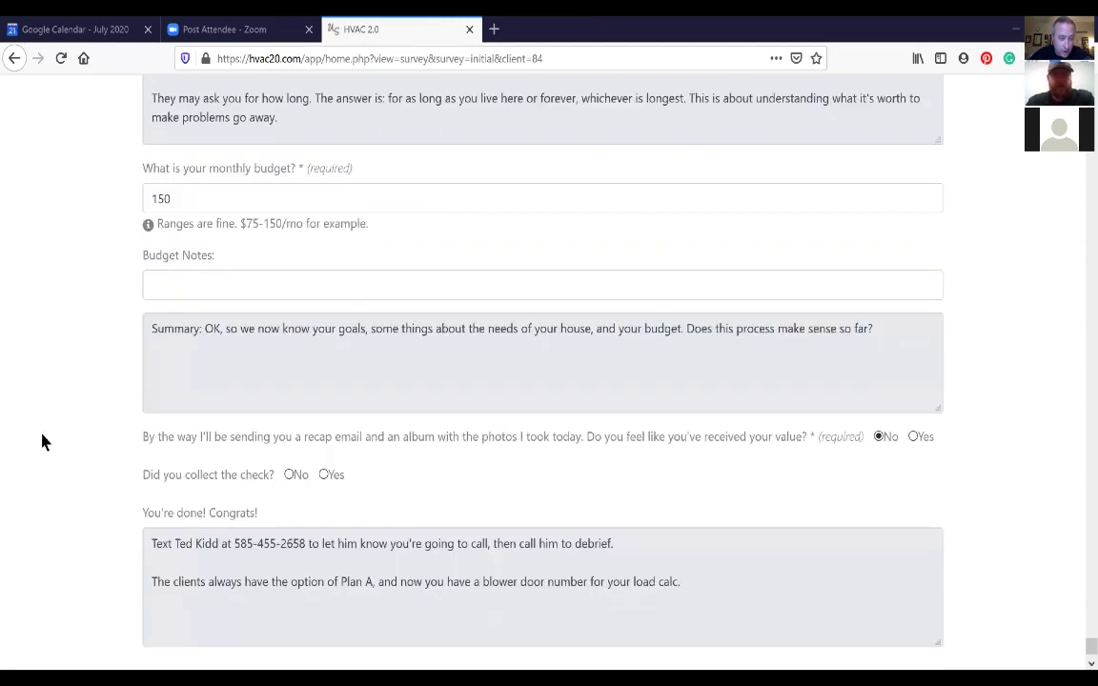
scroll(92, 432, down, 2)
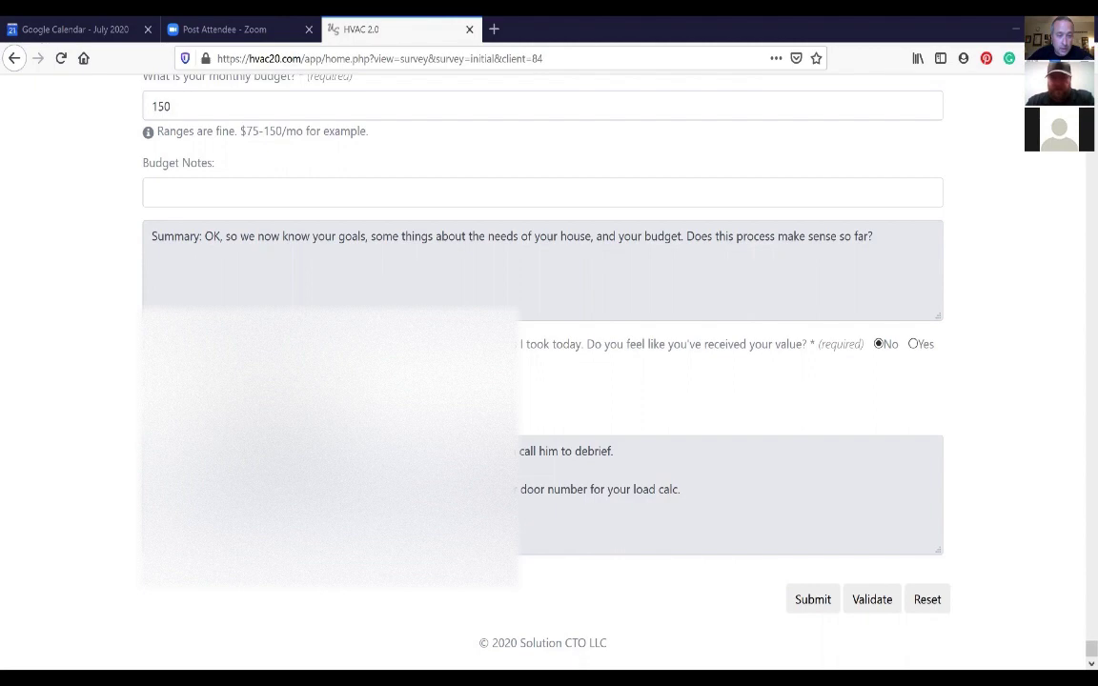
scroll(922, 512, up, 3)
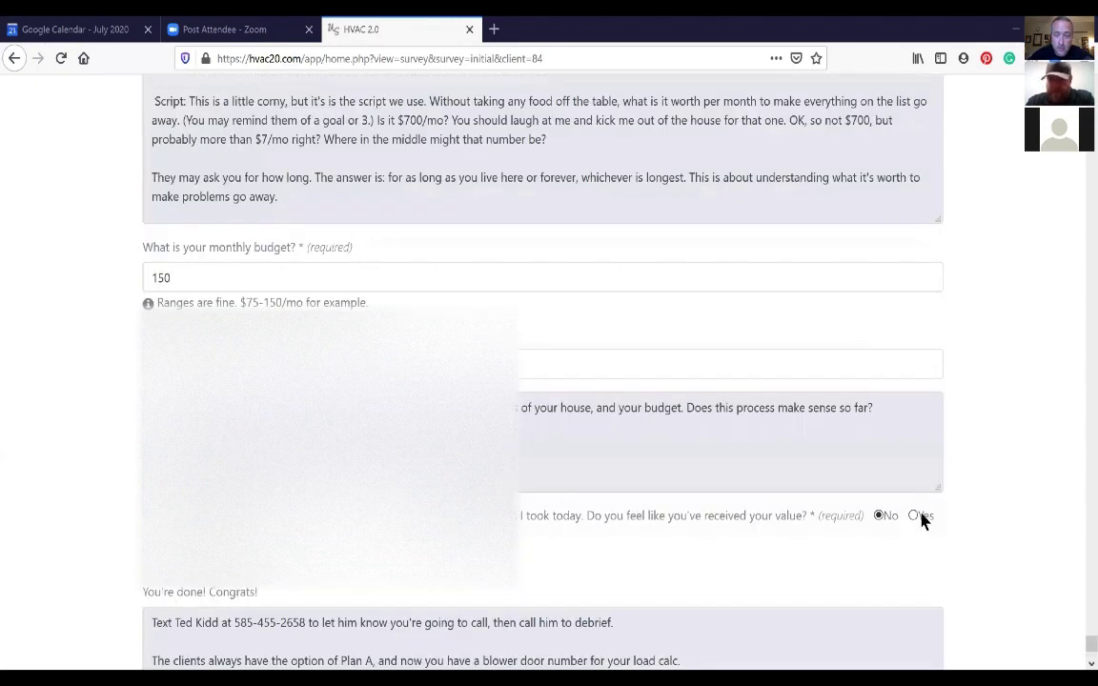
click(917, 516)
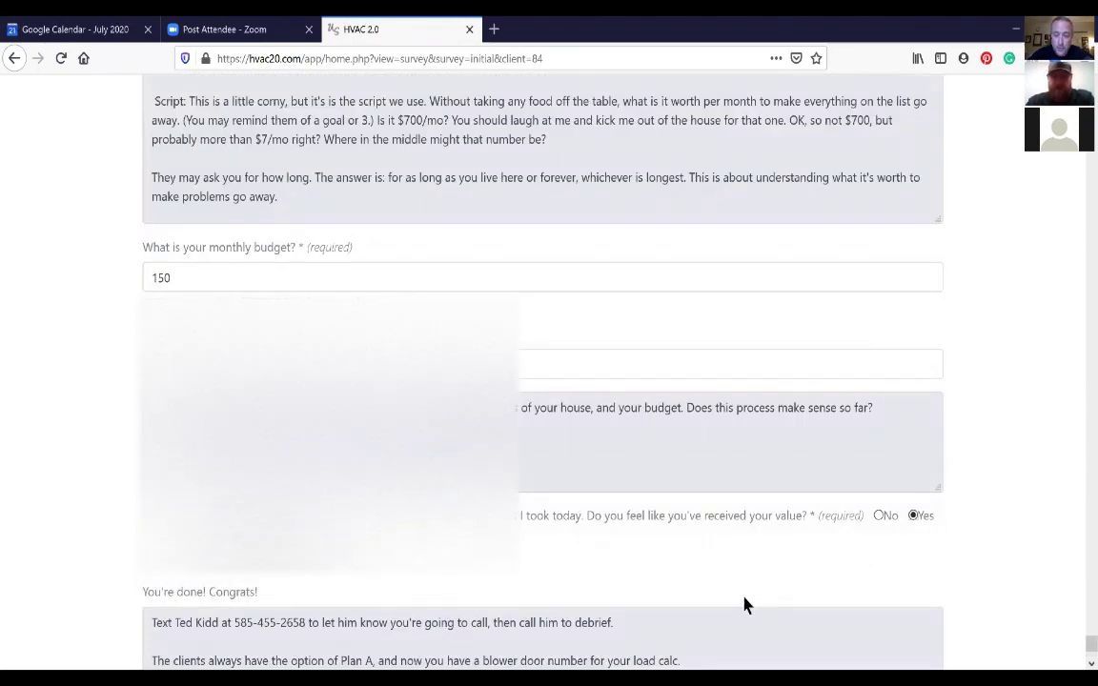
Validate the completed initial survey, acknowledge the reminder about printing to PDF, and submit the survey
scroll(688, 583, down, 2)
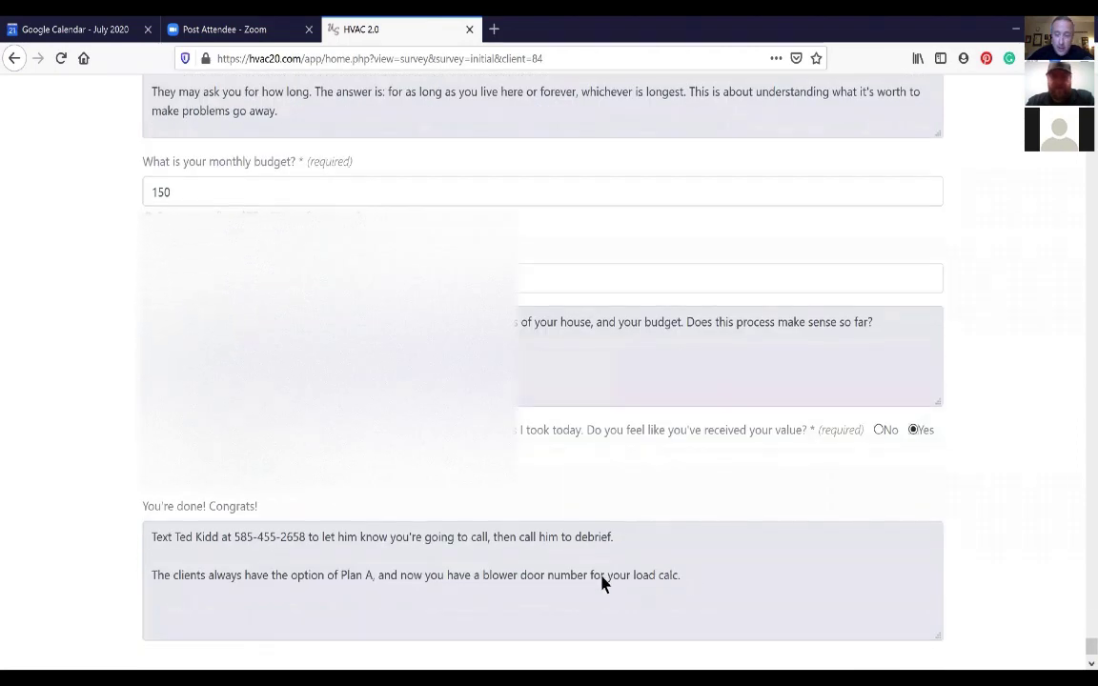
scroll(143, 569, down, 2)
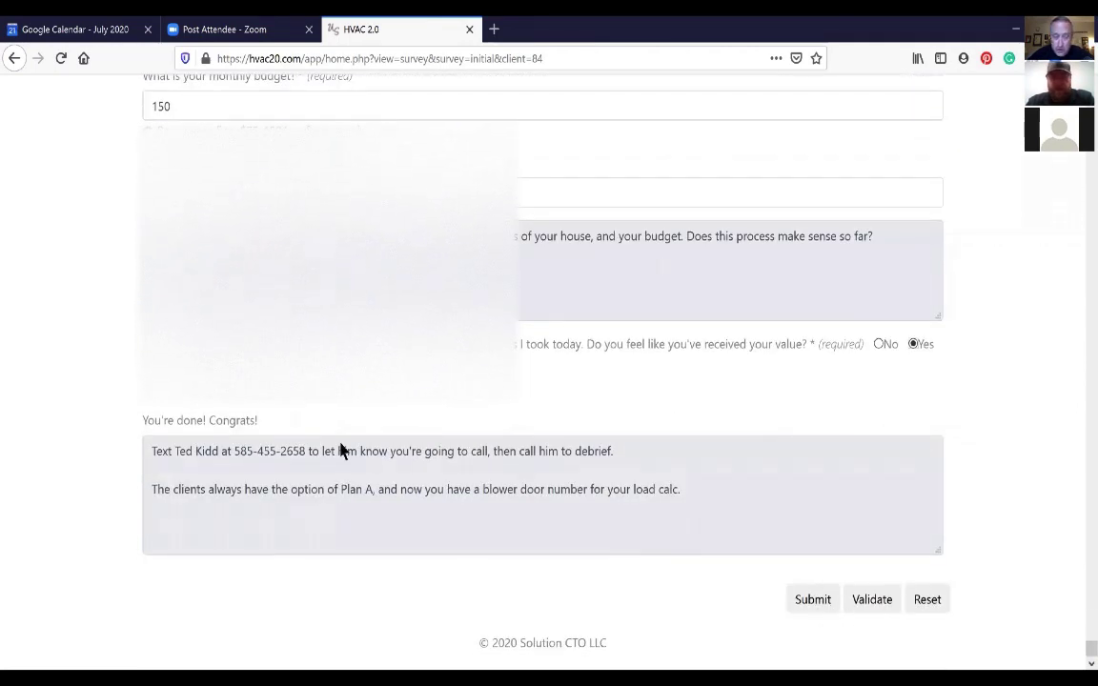
click(870, 608)
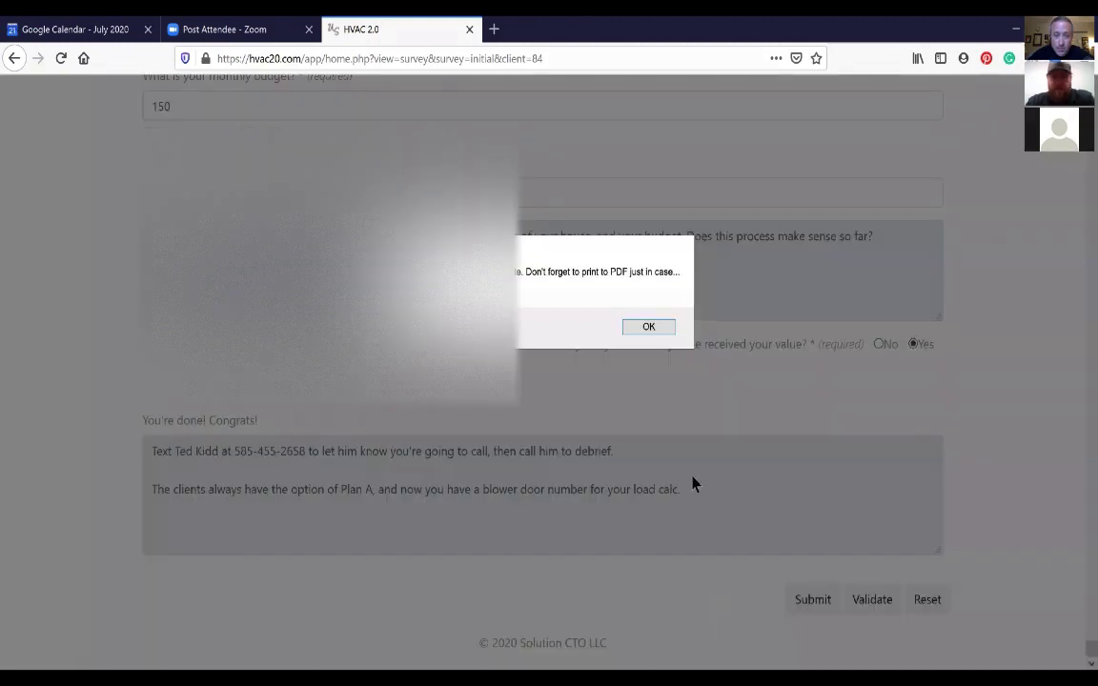
click(648, 328)
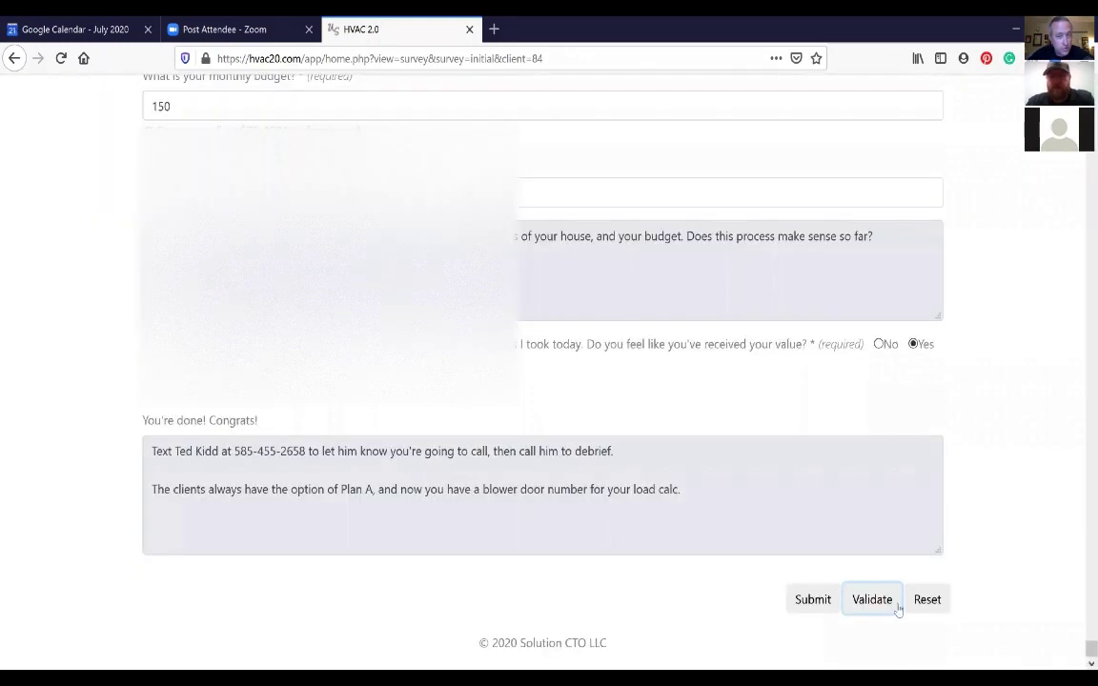
click(816, 600)
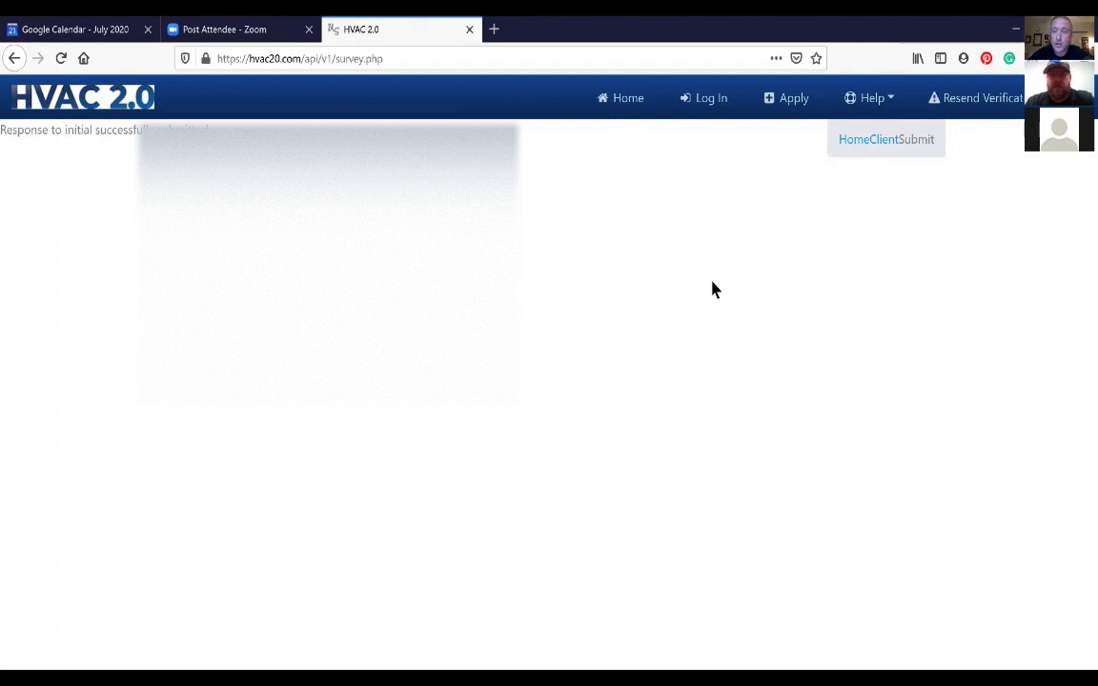
Return to the client record by logging back in with the prefilled credentials, and open the Initial Consultation for viewing and editing
click(894, 140)
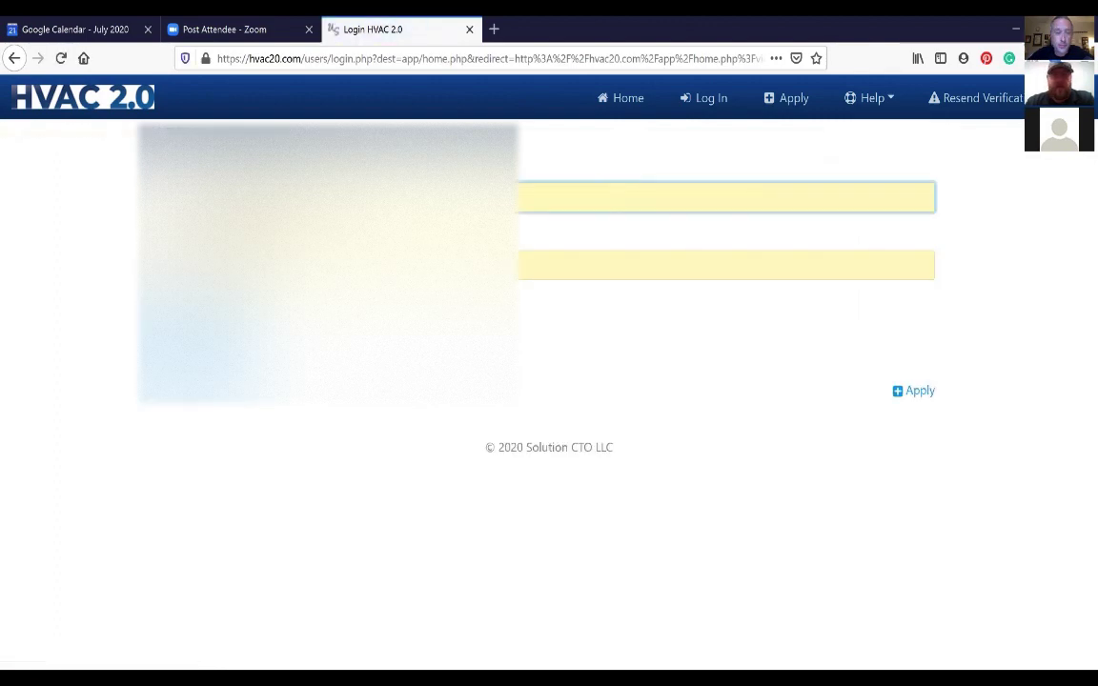
key(Return)
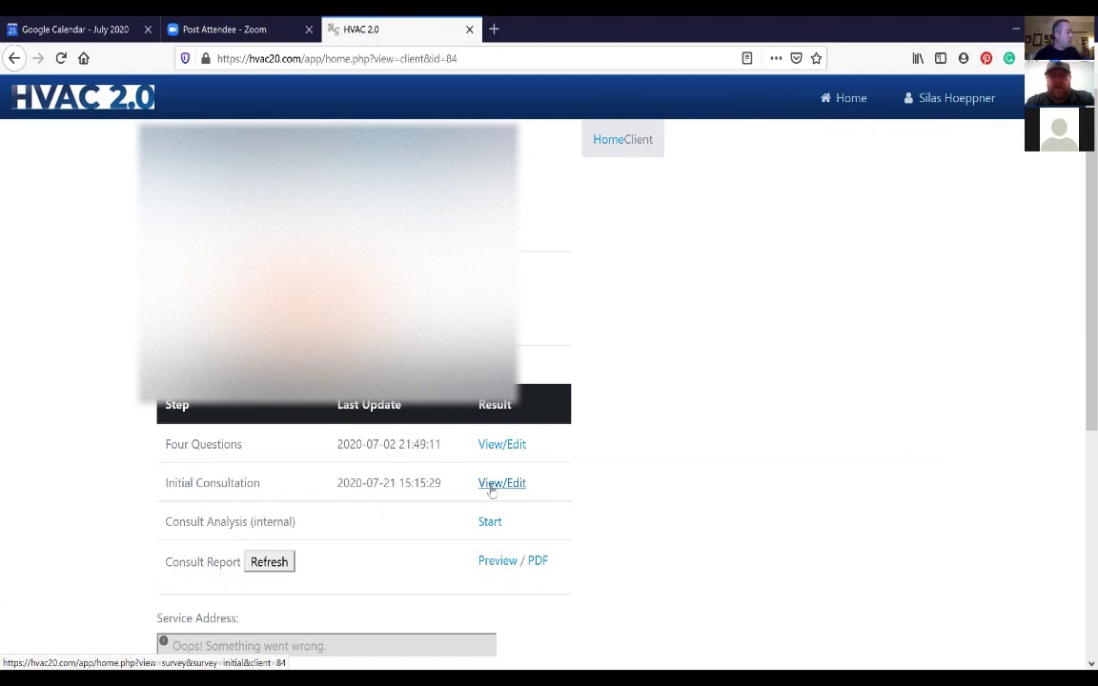
click(491, 486)
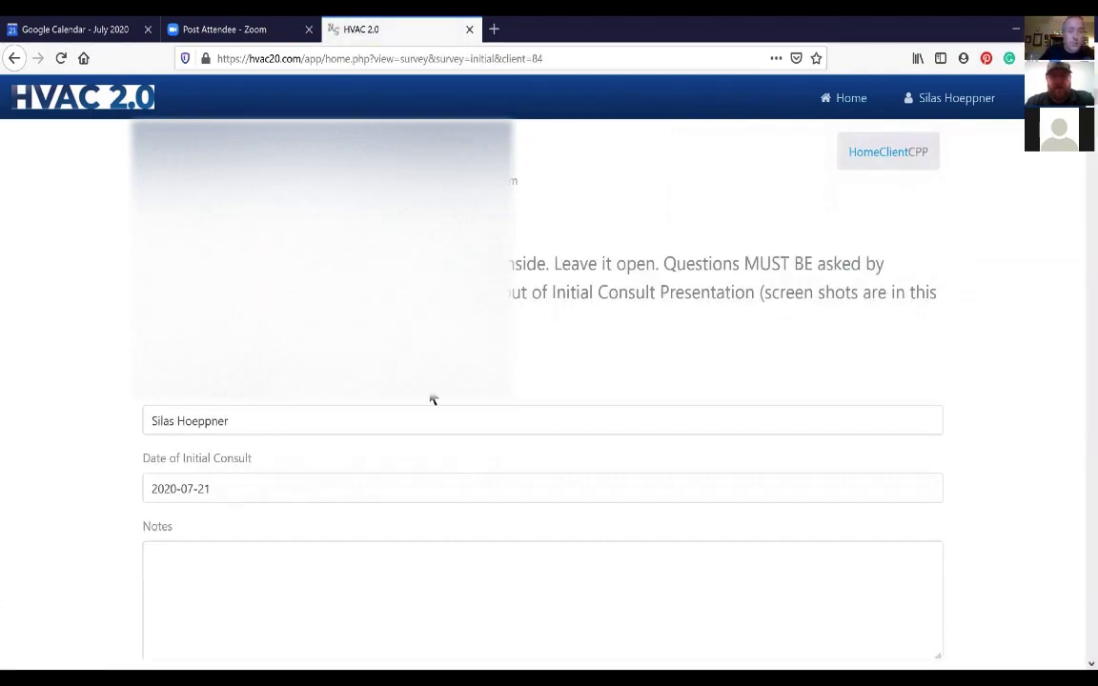
Look through the saved Initial Consultation form, from the ground-rules question through the warm-up questions to Finding Objectives (Round One)
scroll(431, 399, down, 10)
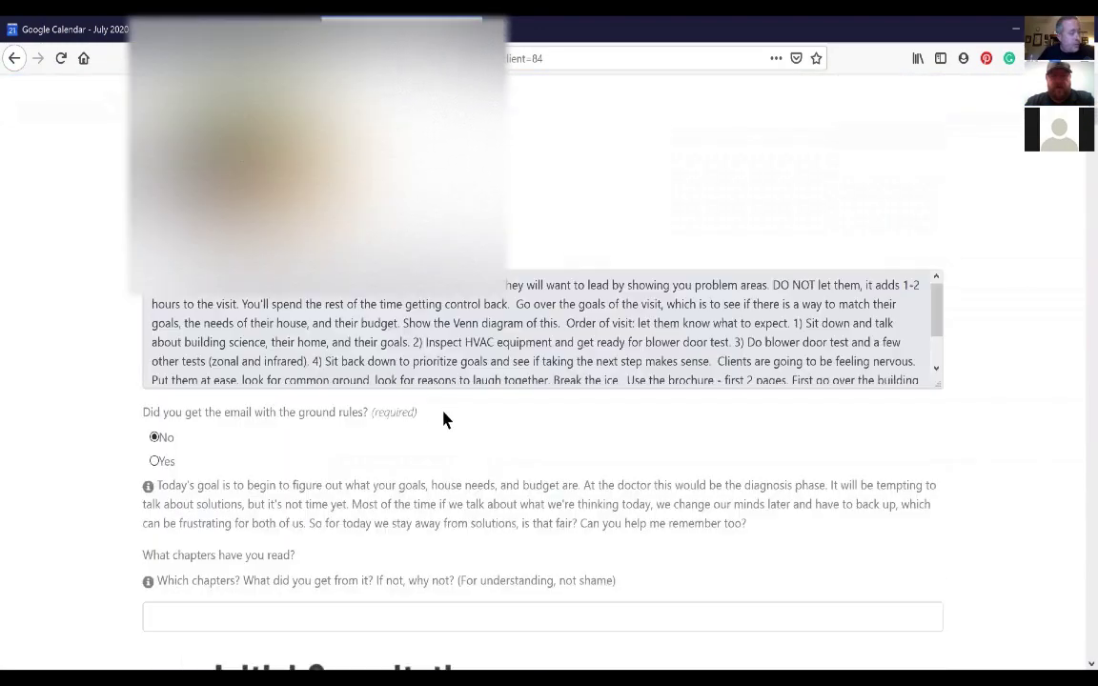
scroll(443, 419, down, 3)
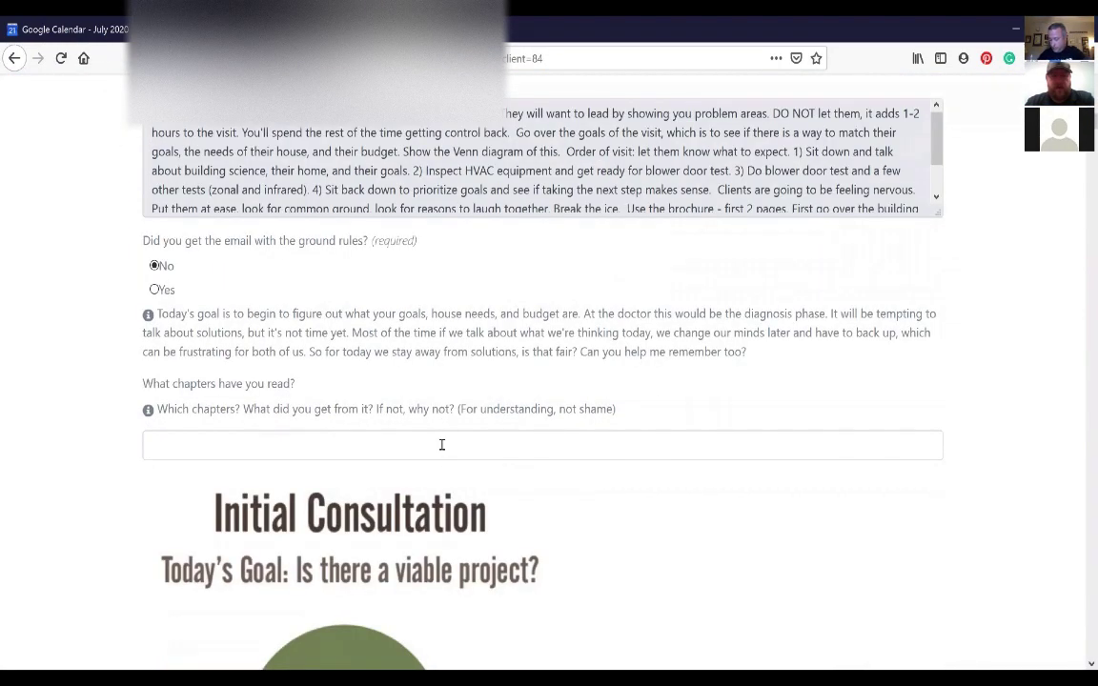
scroll(441, 444, down, 20)
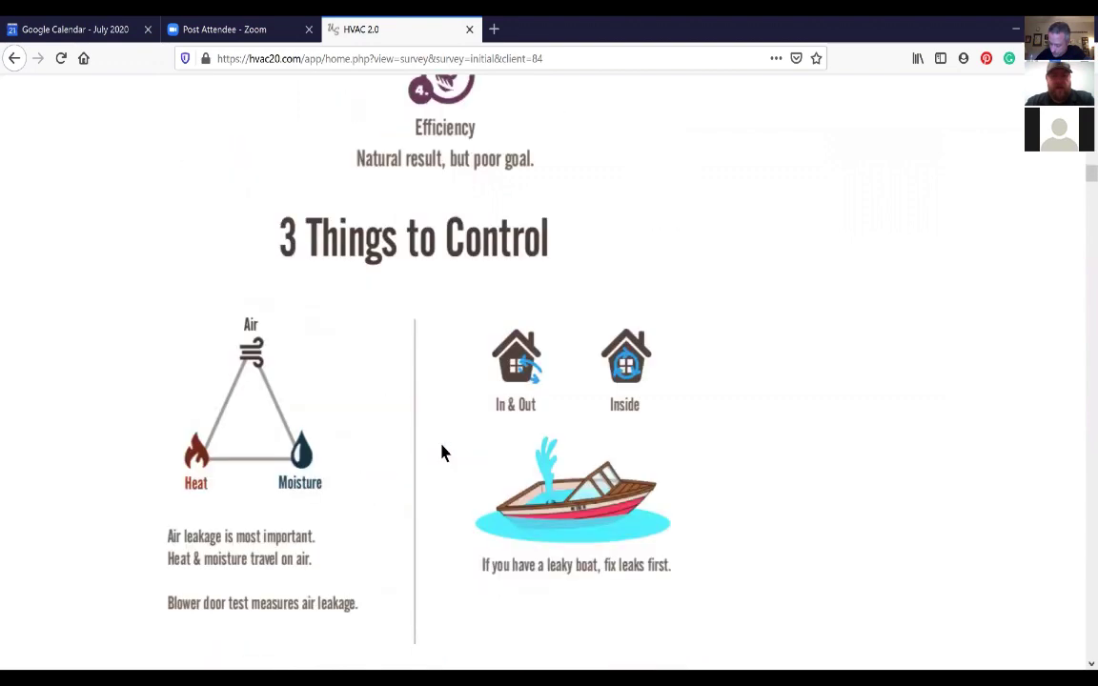
scroll(441, 454, down, 20)
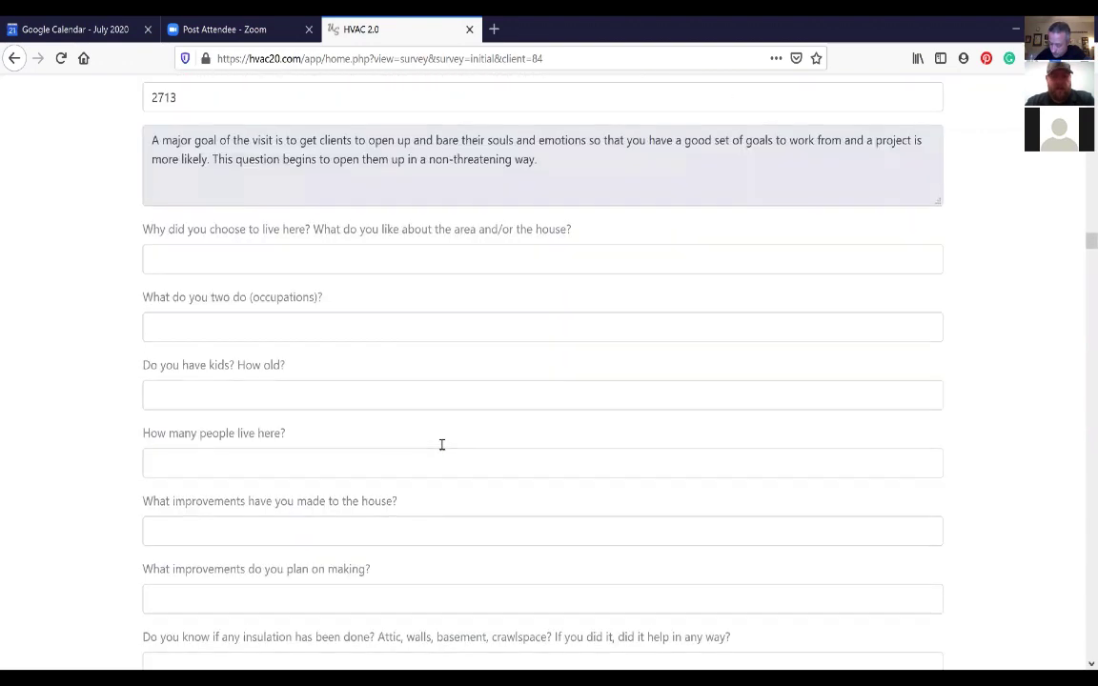
scroll(441, 445, up, 6)
scroll(441, 453, down, 5)
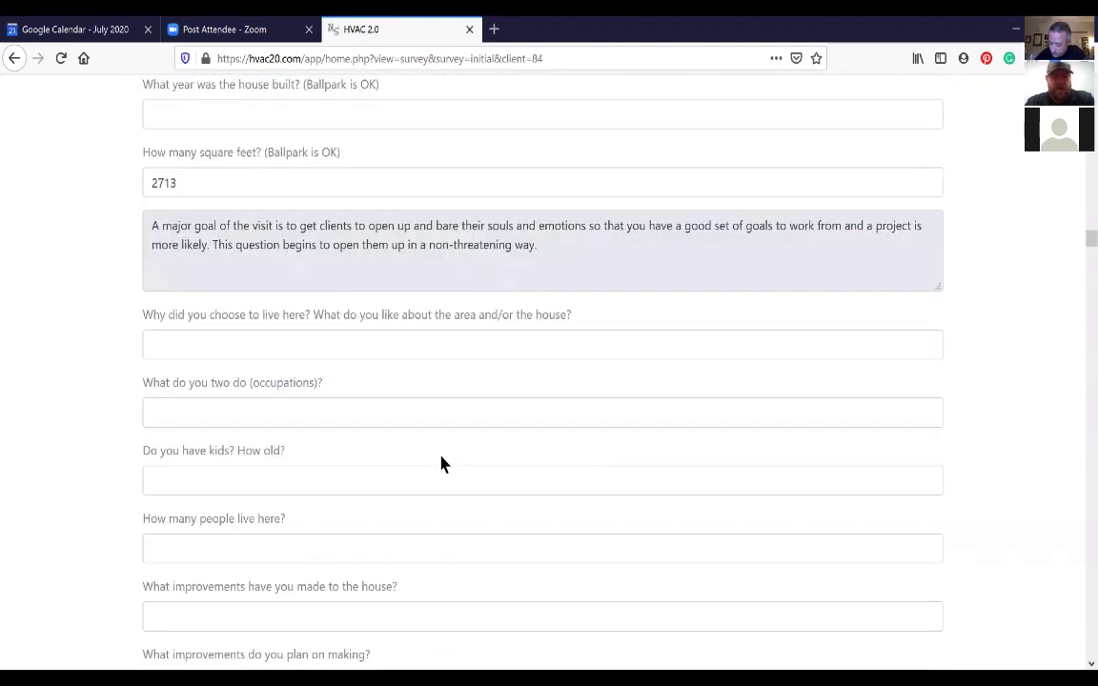
scroll(441, 464, up, 5)
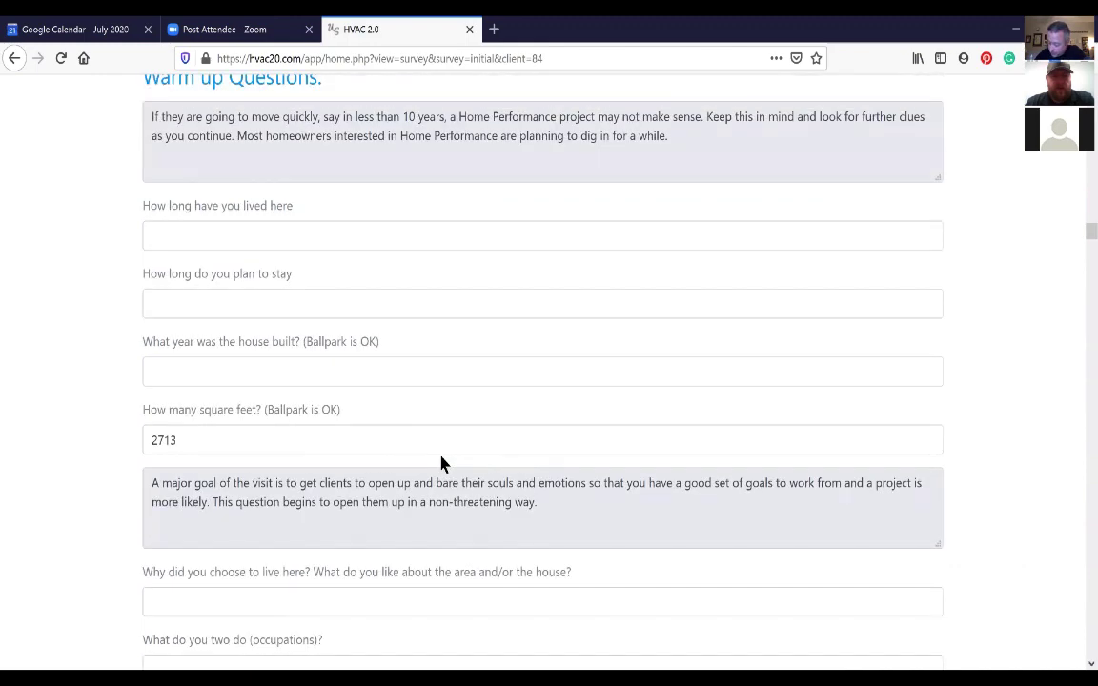
scroll(441, 464, down, 8)
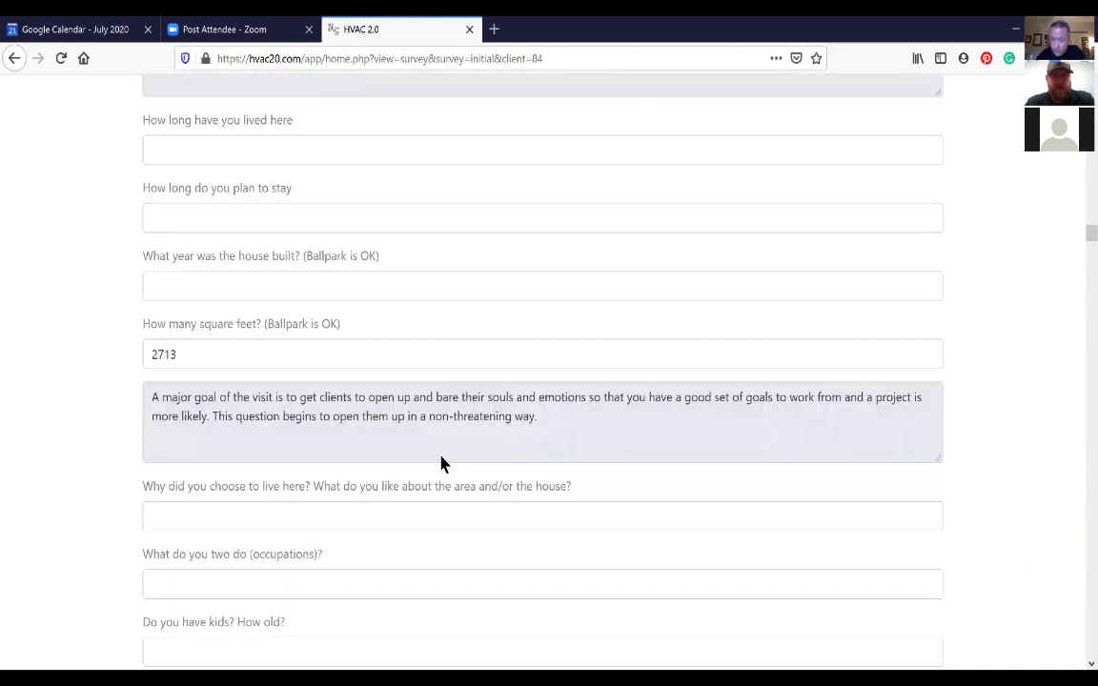
scroll(441, 467, down, 6)
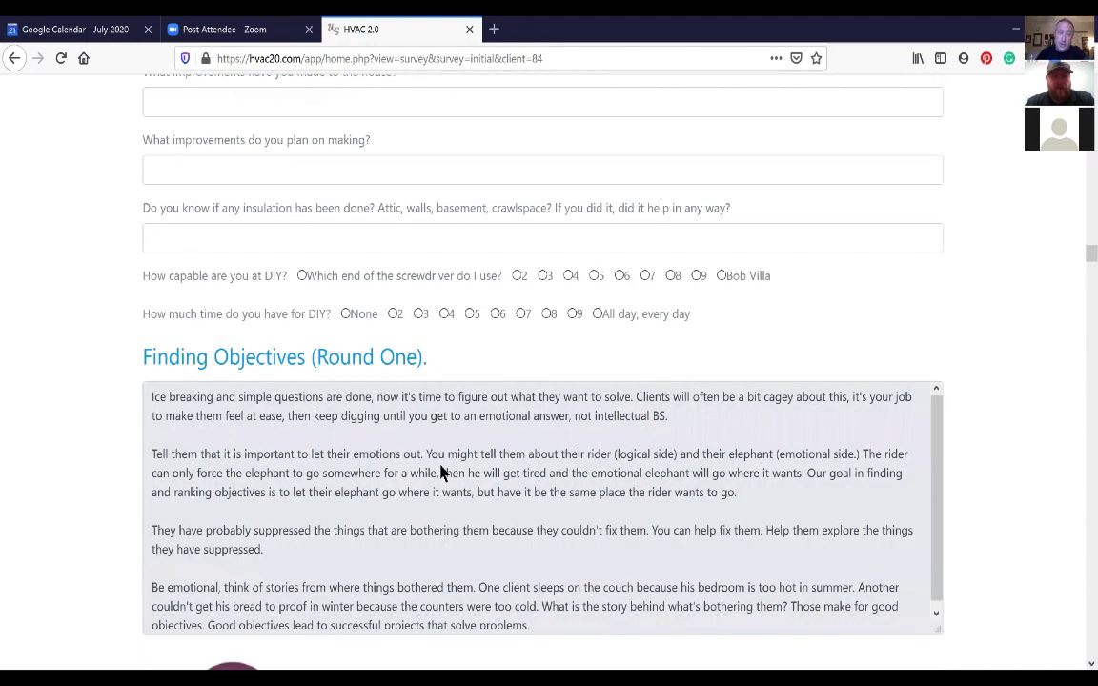
scroll(592, 464, down, 5)
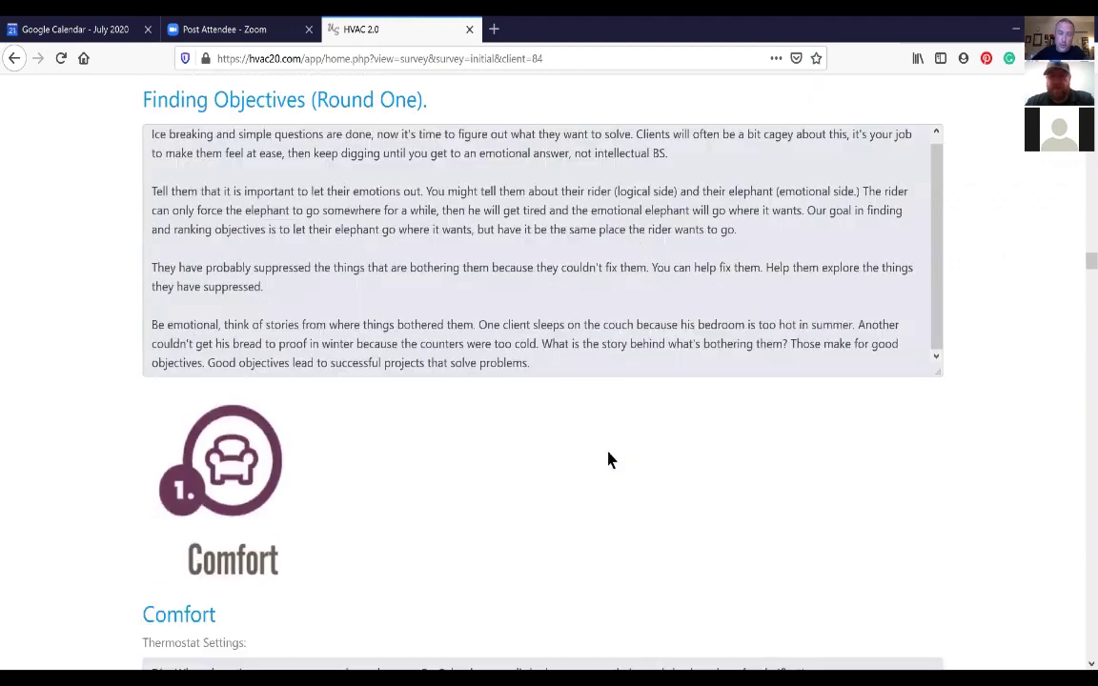
scroll(608, 461, up, 8)
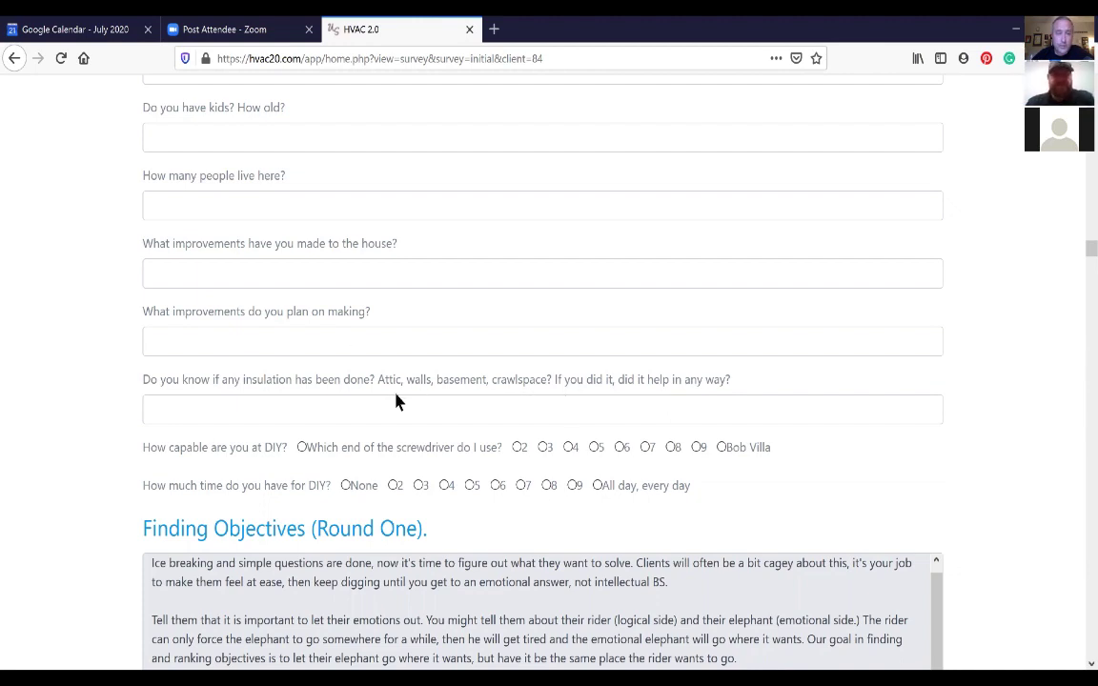
Print all pages of the survey form with the Adobe PDF printer, keeping the suggested file name HVAC 2
key(ctrl+p)
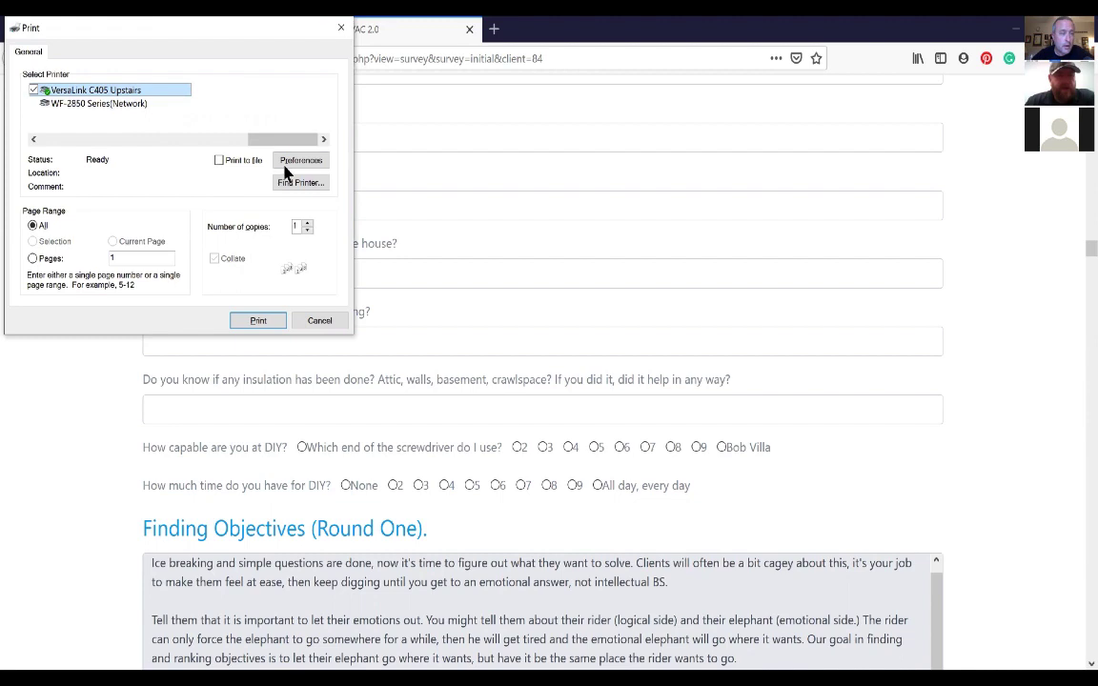
scroll(61, 100, up, 3)
click(73, 89)
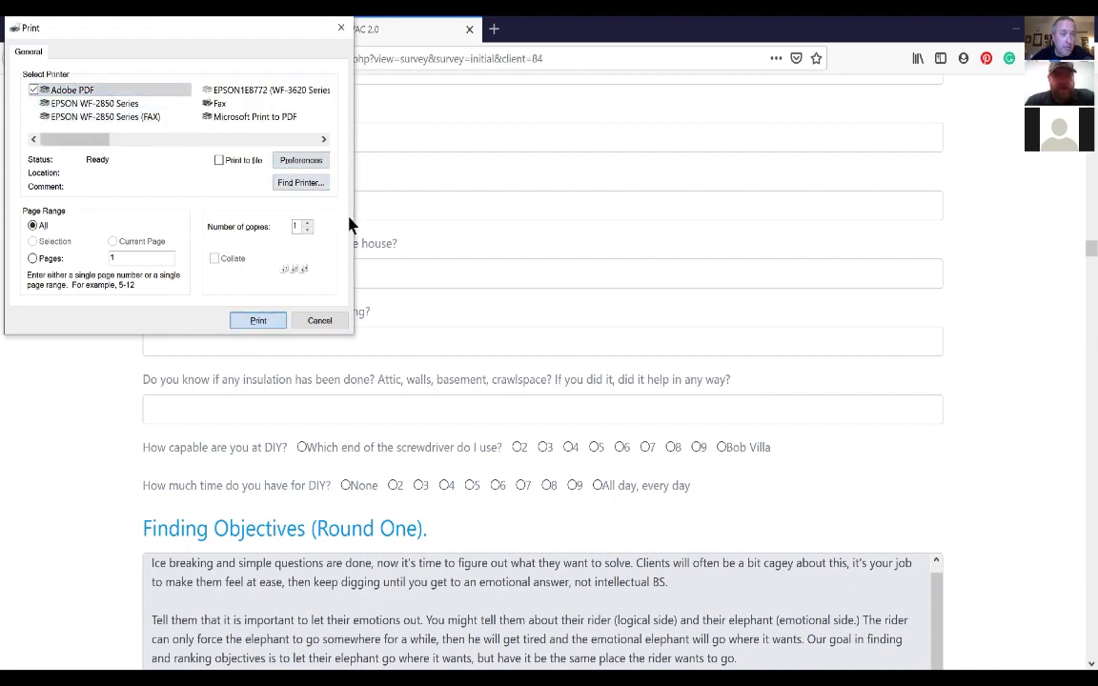
click(266, 320)
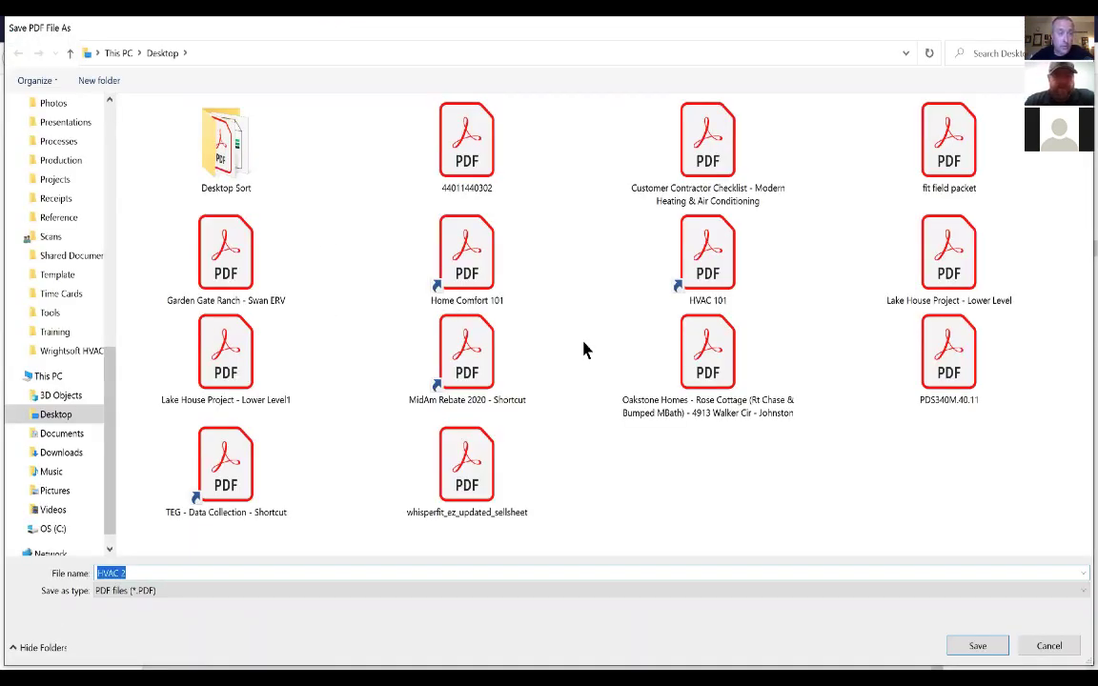
key(Return)
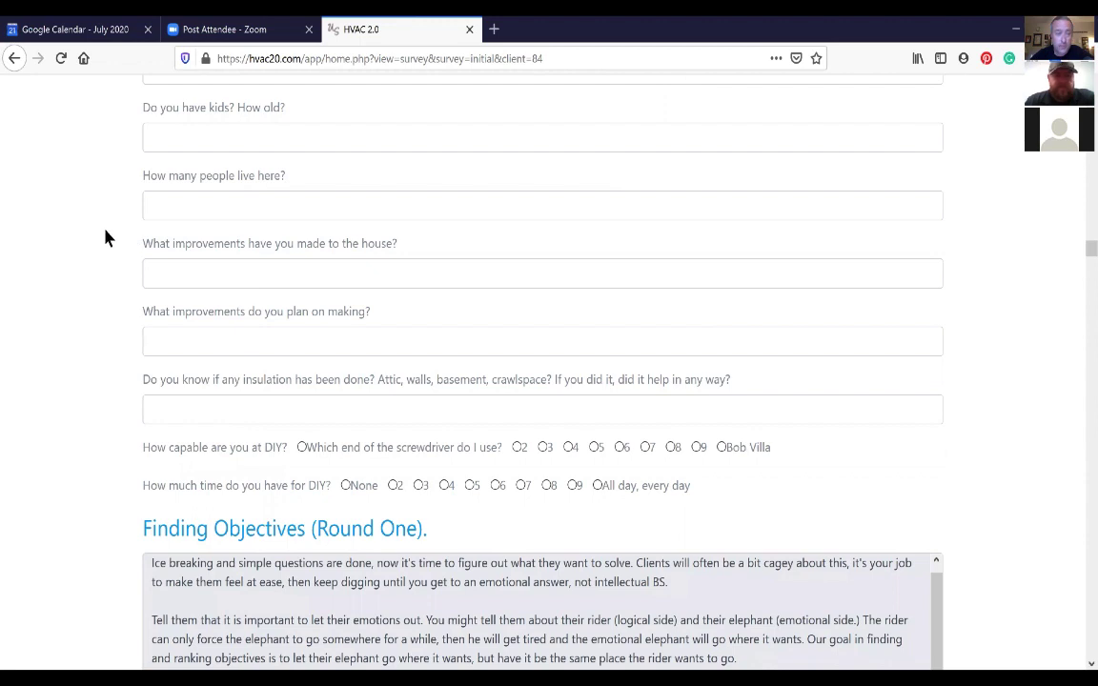
Print the survey to Adobe PDF again and save it on the Desktop as "HVAC 2.0 Initial - " followed by the client's surname
key(ctrl+p)
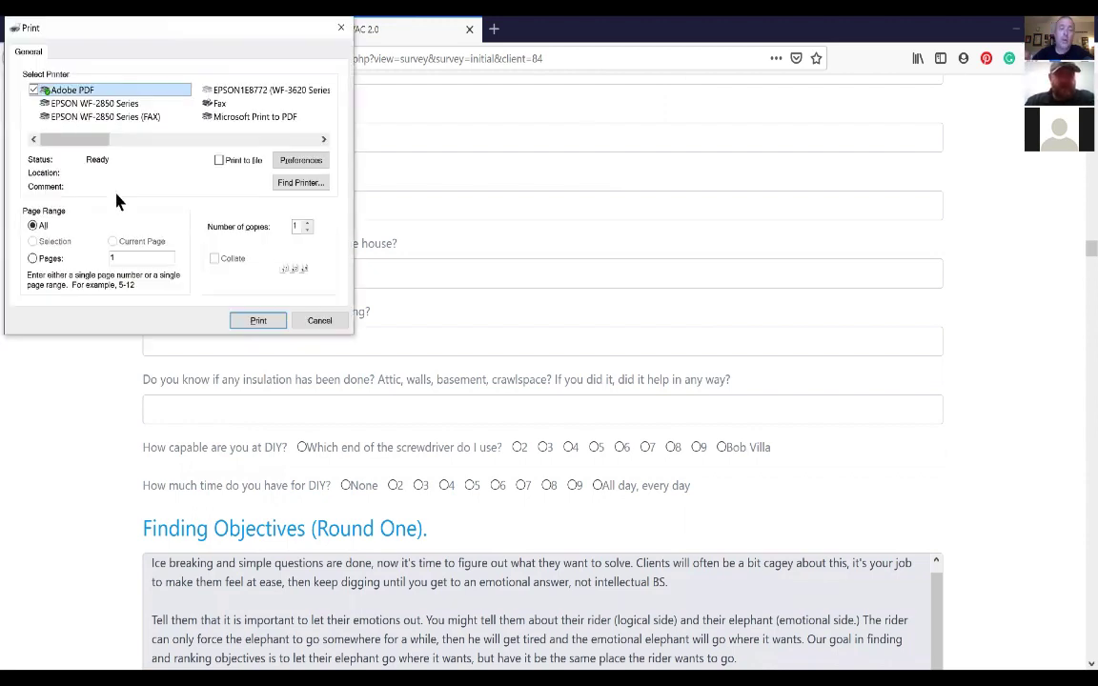
click(273, 322)
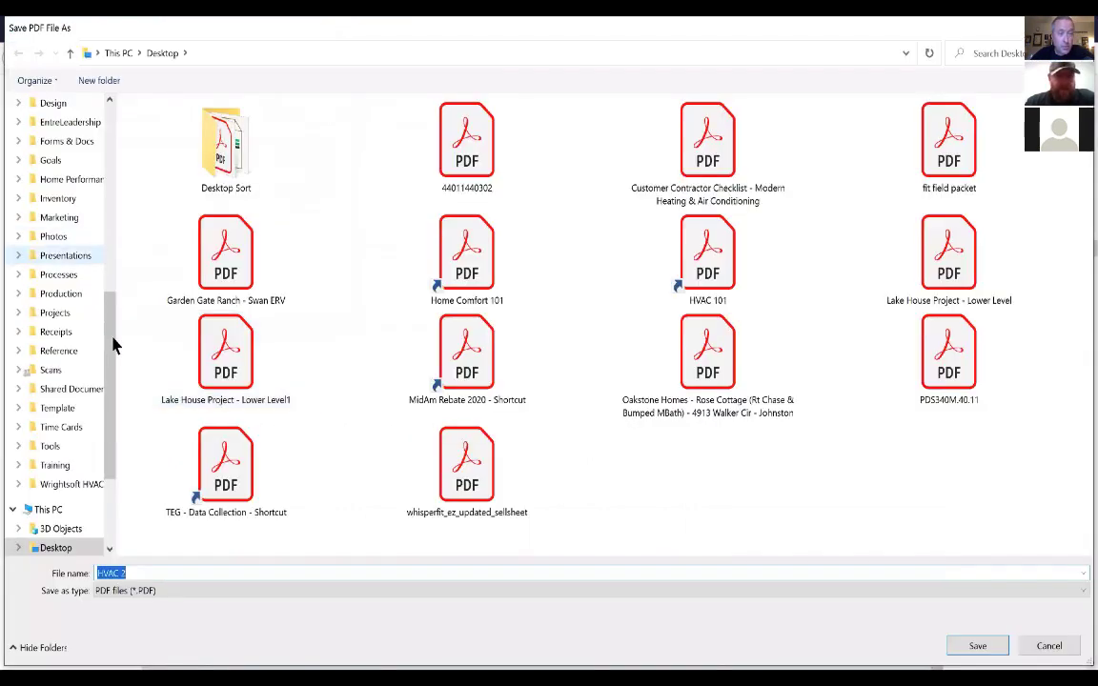
scroll(105, 171, up, 10)
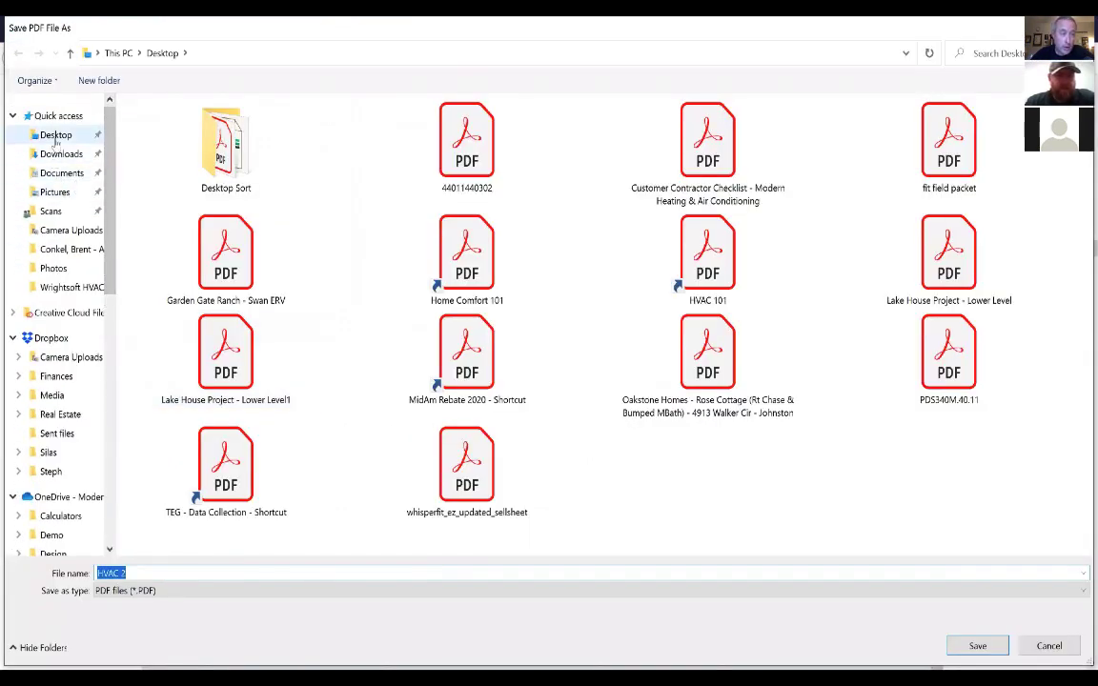
click(55, 136)
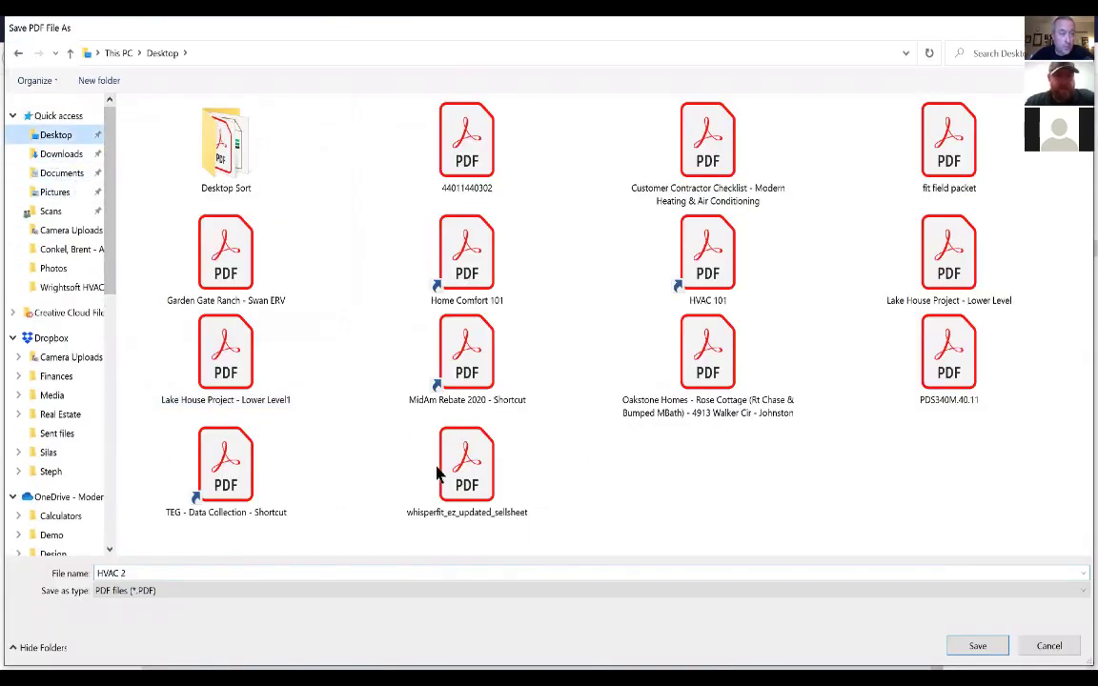
click(244, 575)
text(.0)
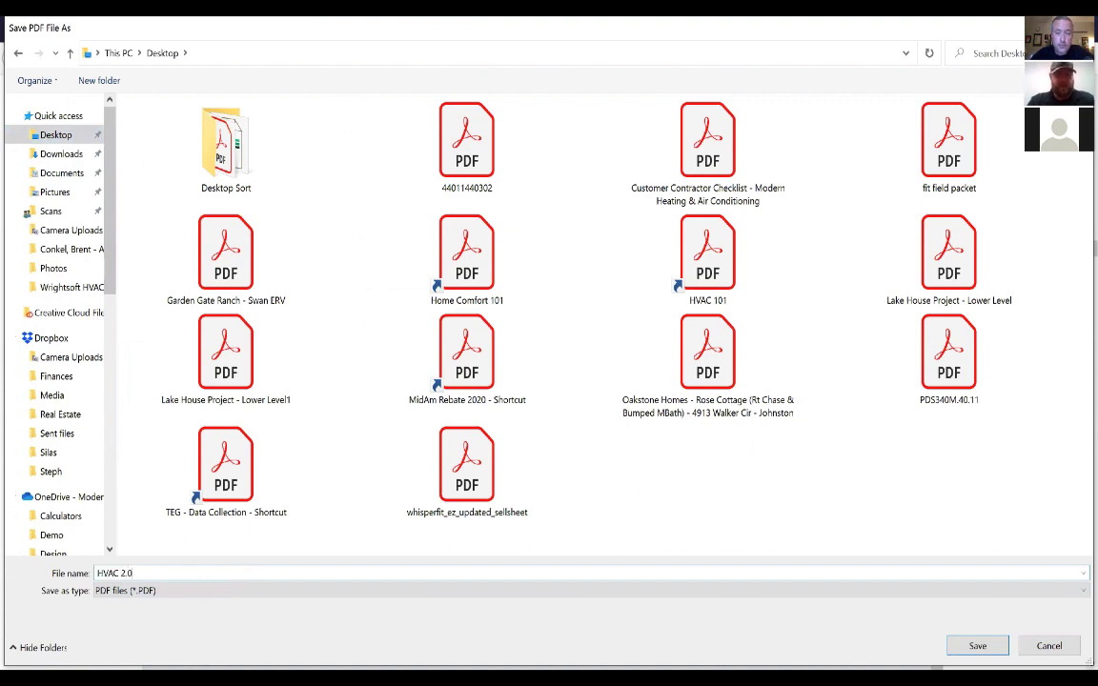
text( Initial - Borzo)
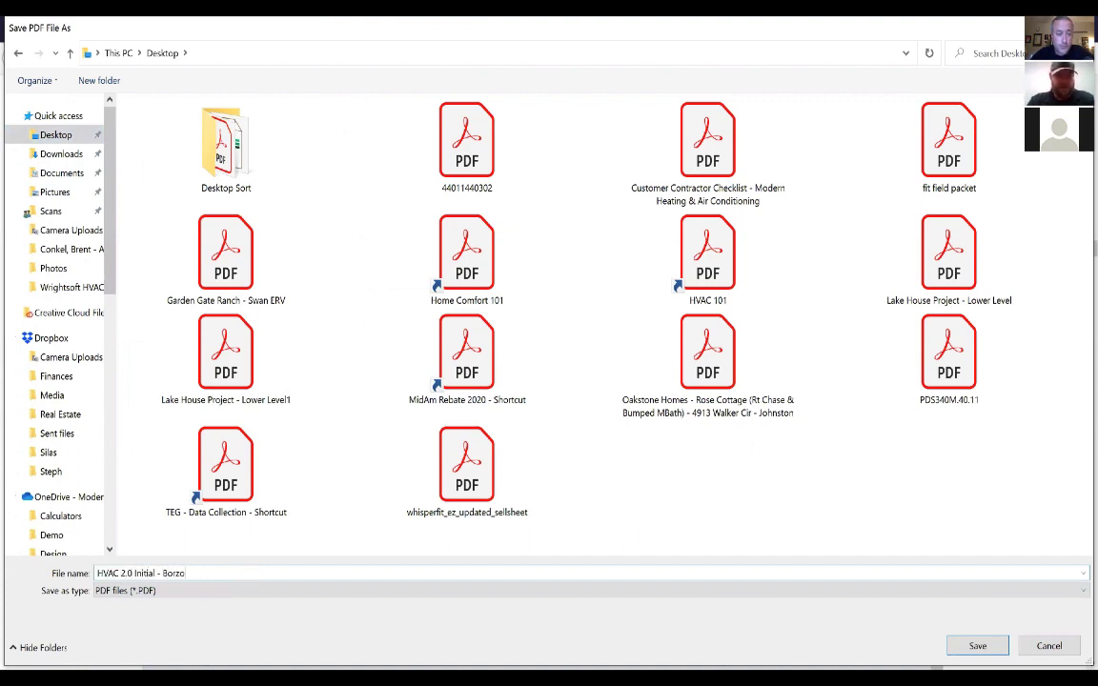
key(ctrl+a)
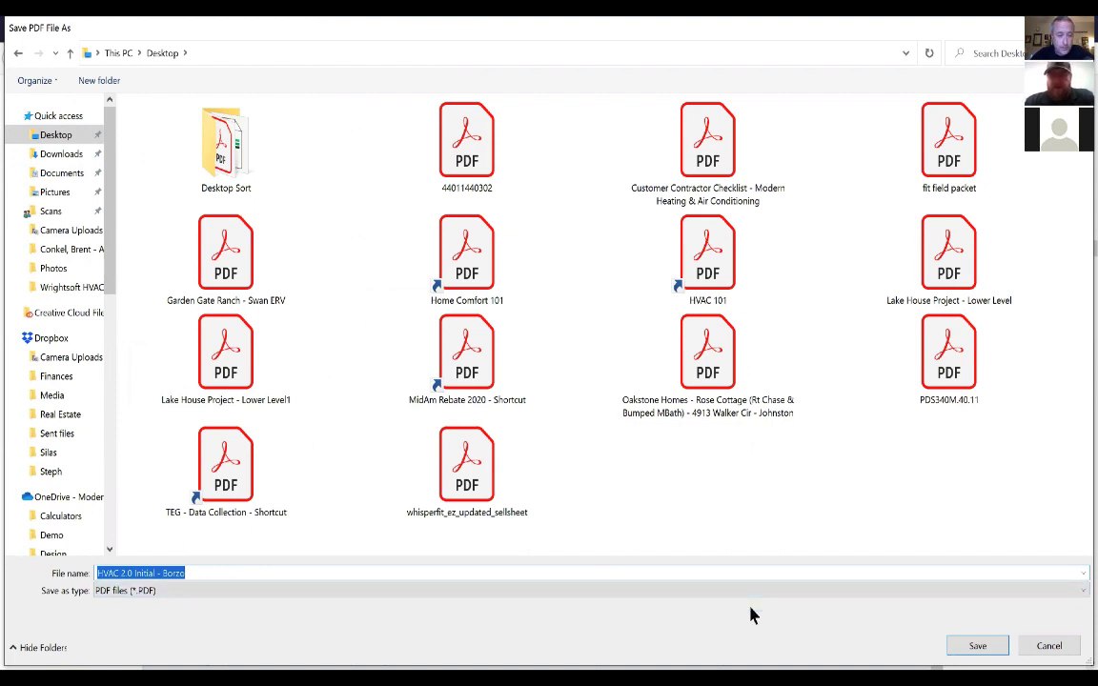
click(976, 647)
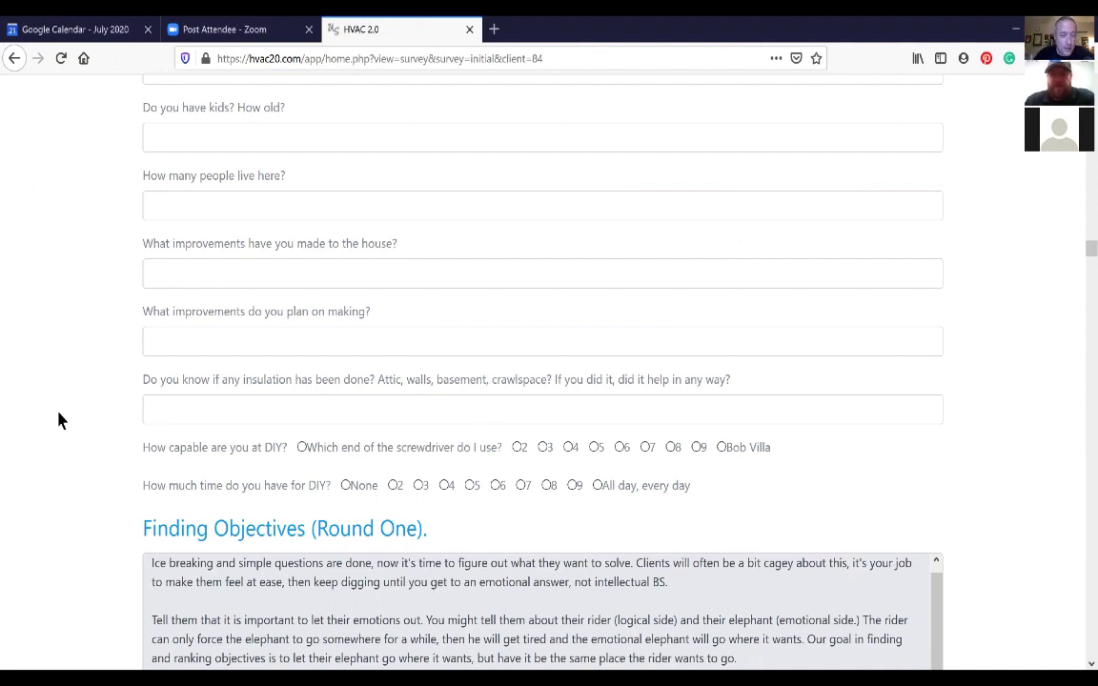
Submit the reopened initial survey again and return to the client record
scroll(58, 420, up, 1)
scroll(58, 420, up, 3)
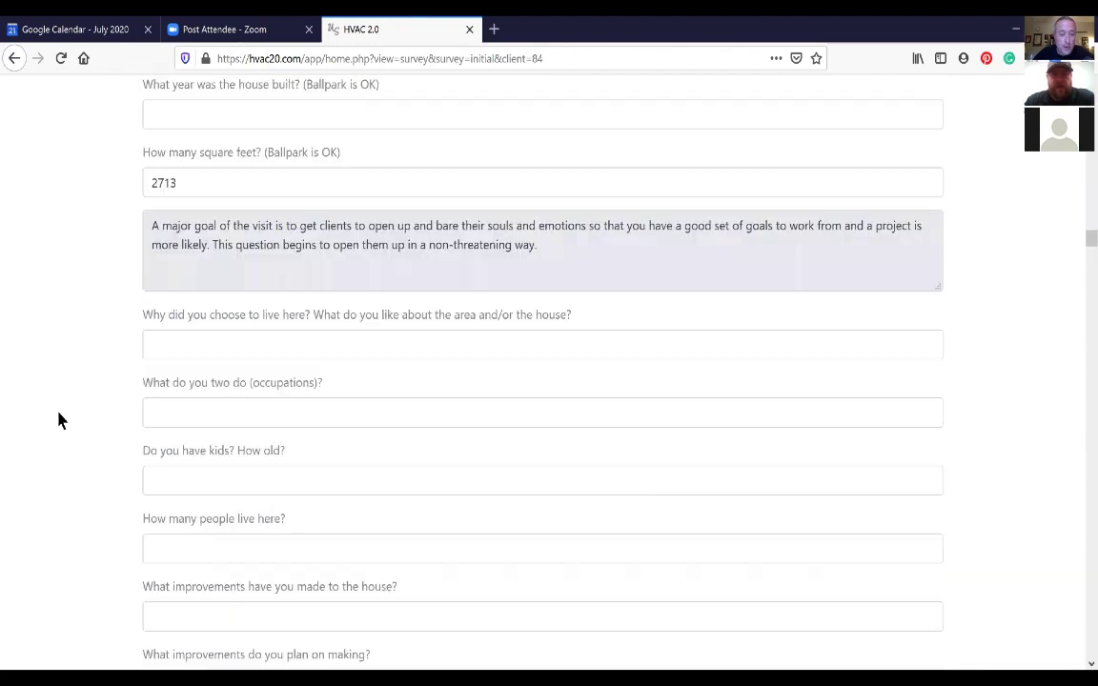
scroll(58, 421, down, 1)
scroll(58, 420, down, 20)
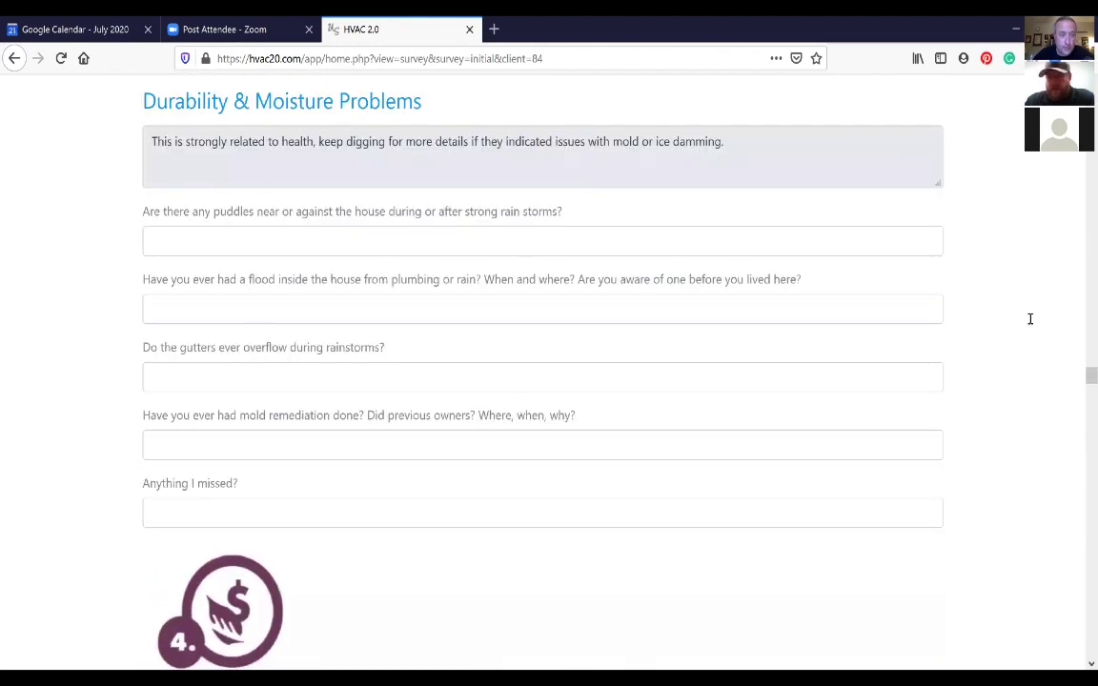
scroll(1081, 600, down, 20)
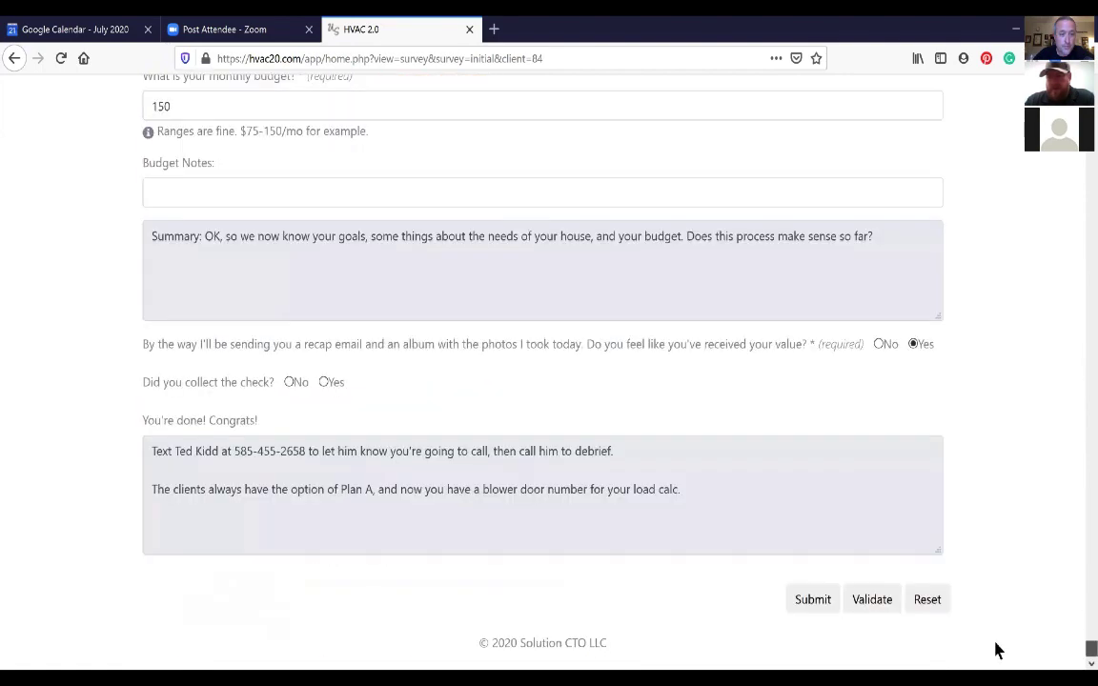
click(813, 599)
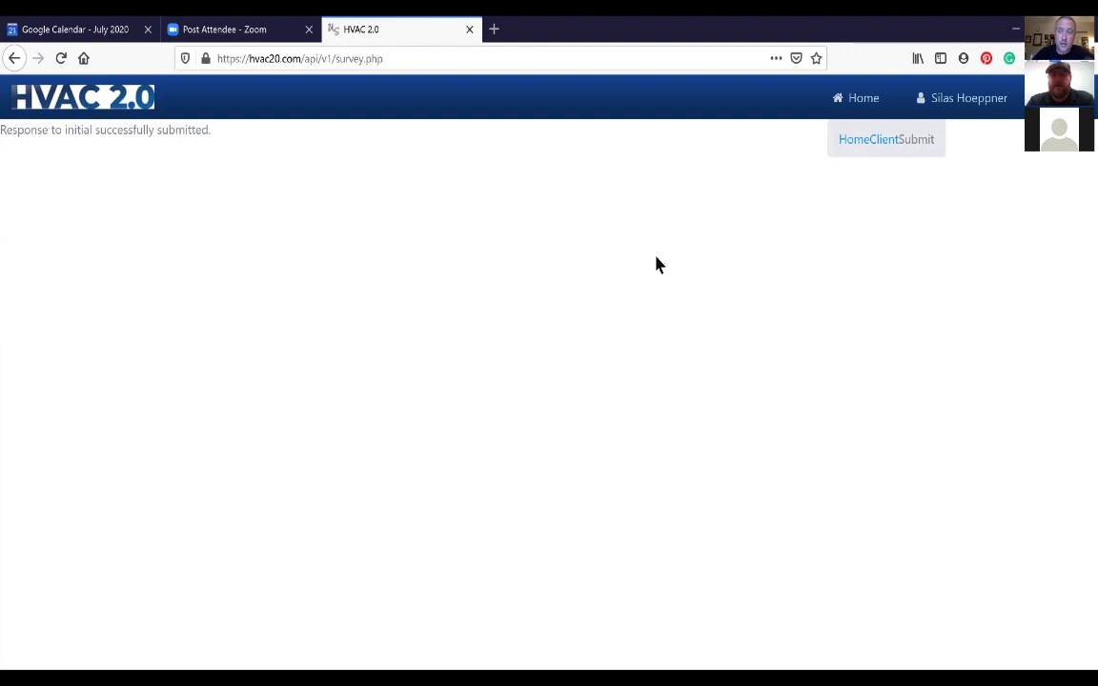
click(883, 140)
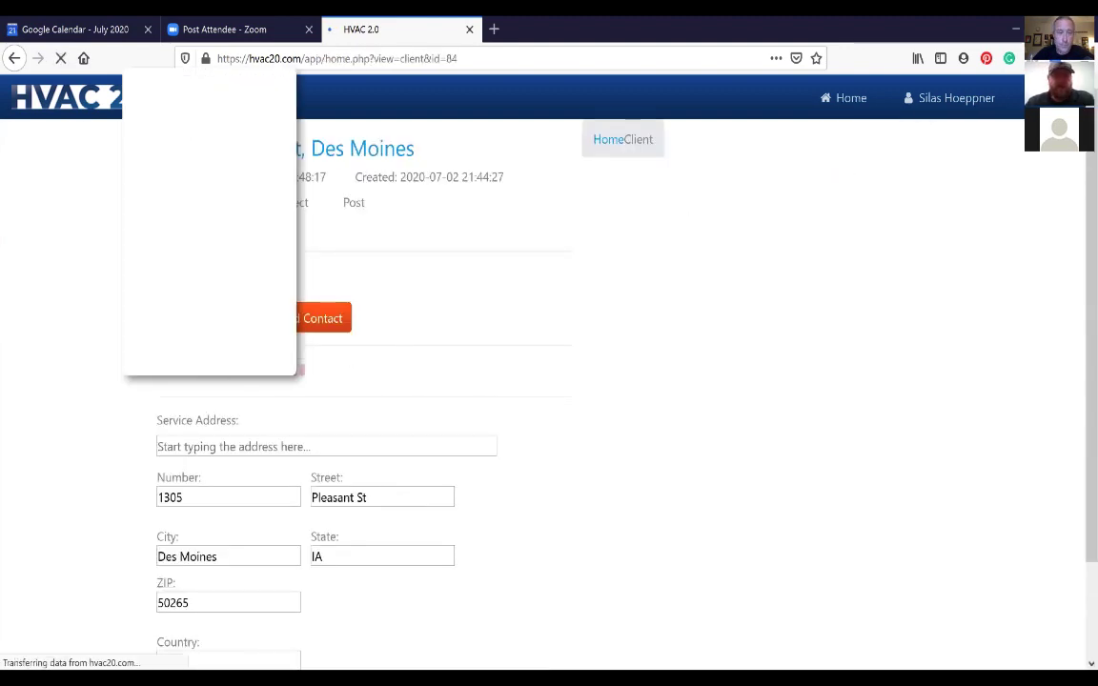
Start the internal Consult Analysis from the next steps in the client record
scroll(100, 368, down, 2)
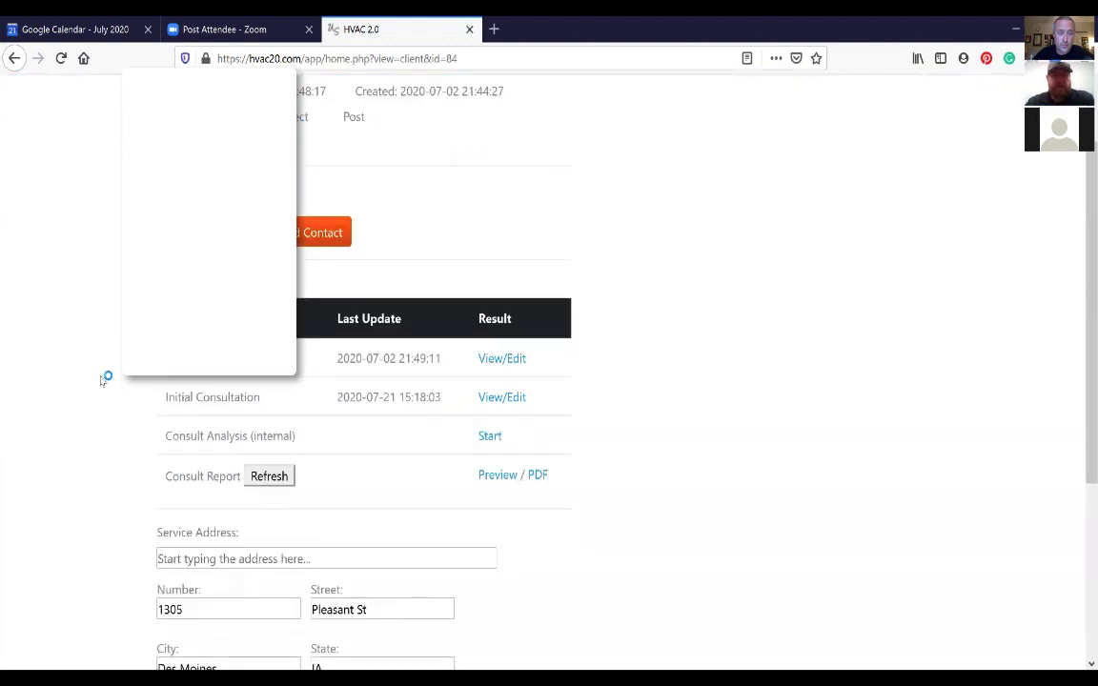
scroll(103, 379, down, 2)
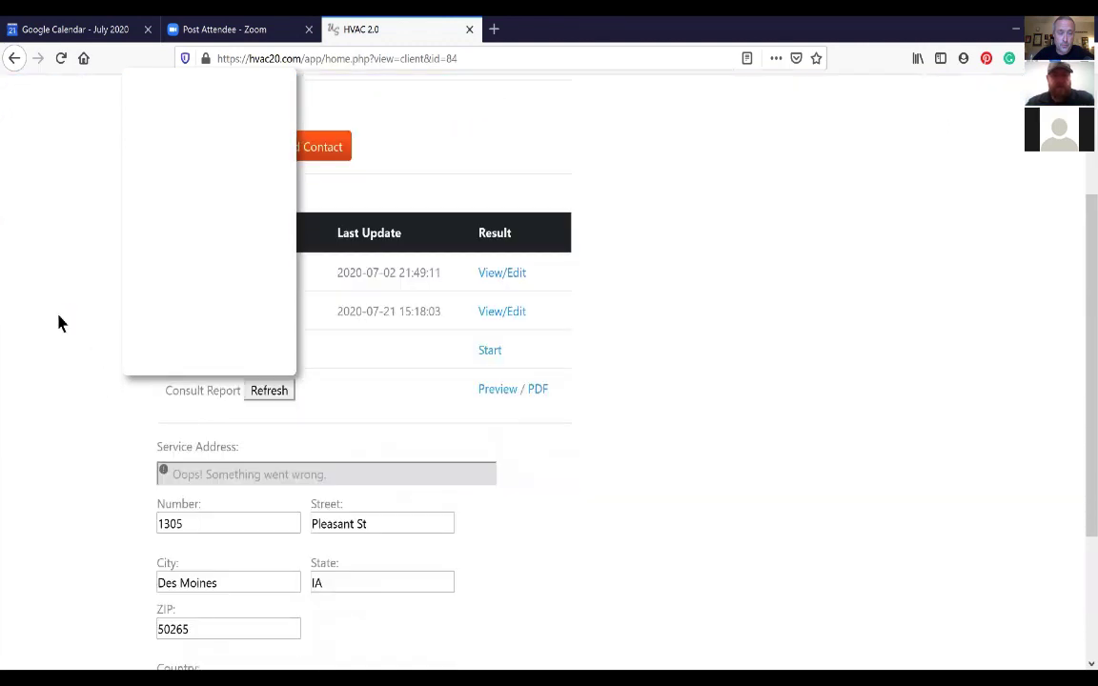
scroll(58, 322, up, 2)
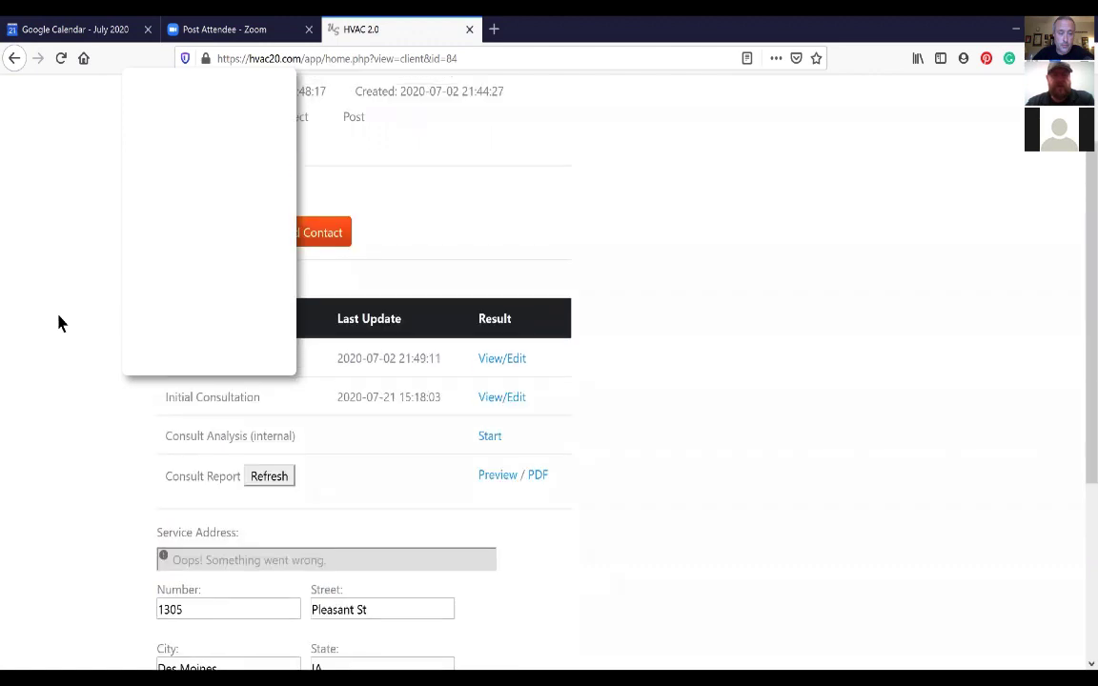
scroll(58, 322, up, 2)
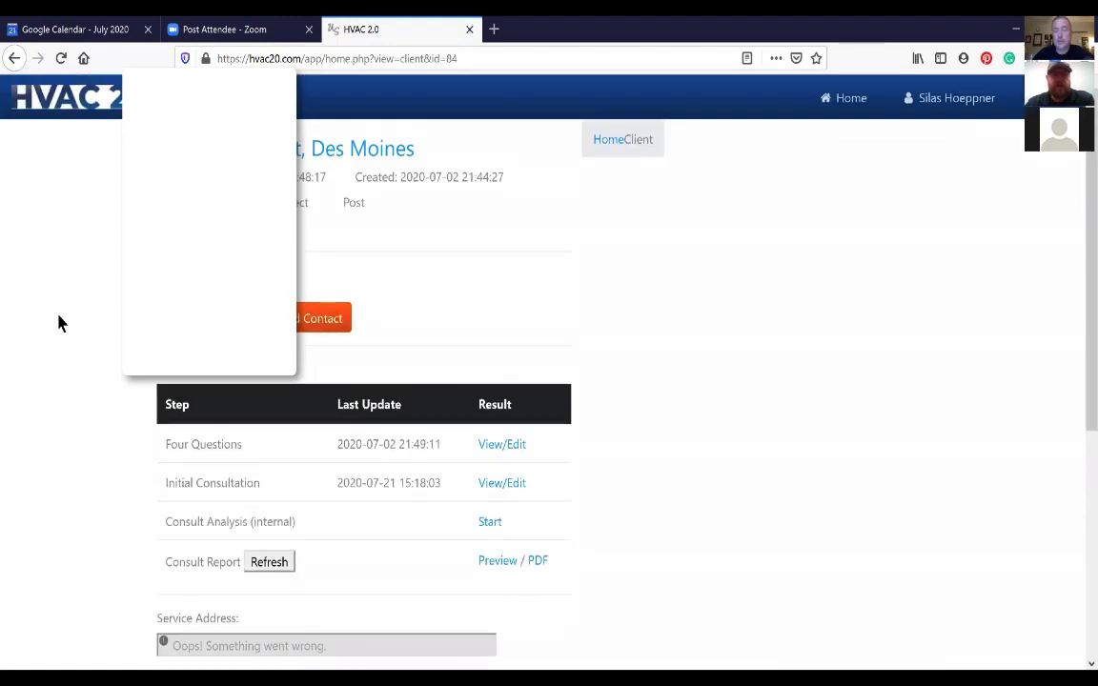
scroll(58, 323, down, 6)
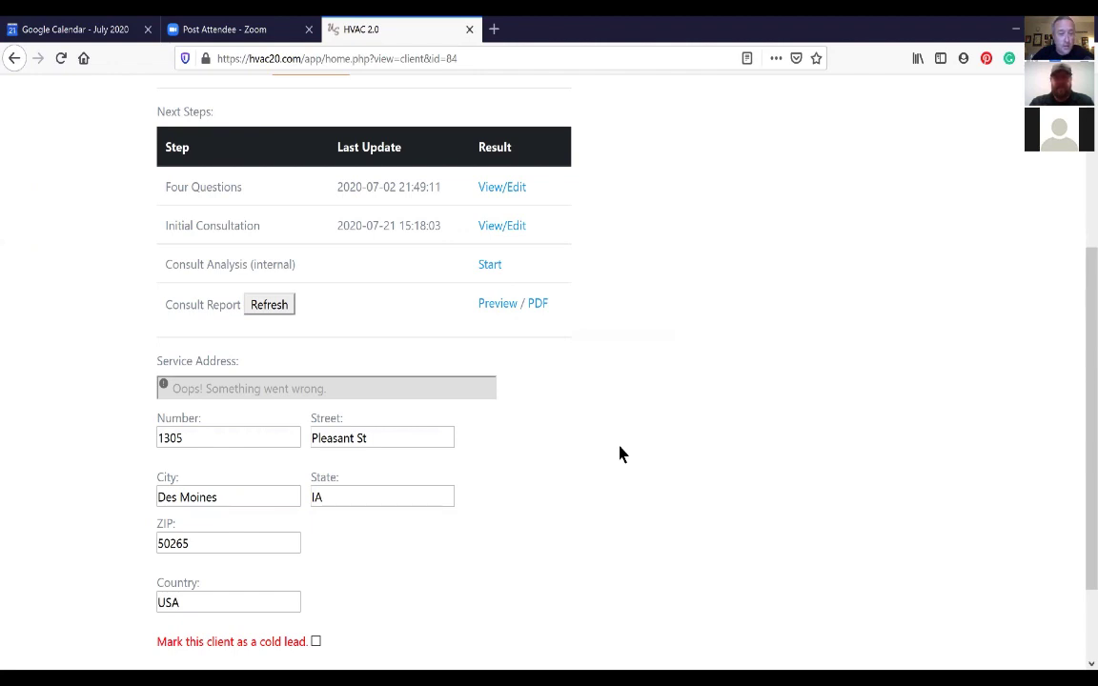
click(489, 263)
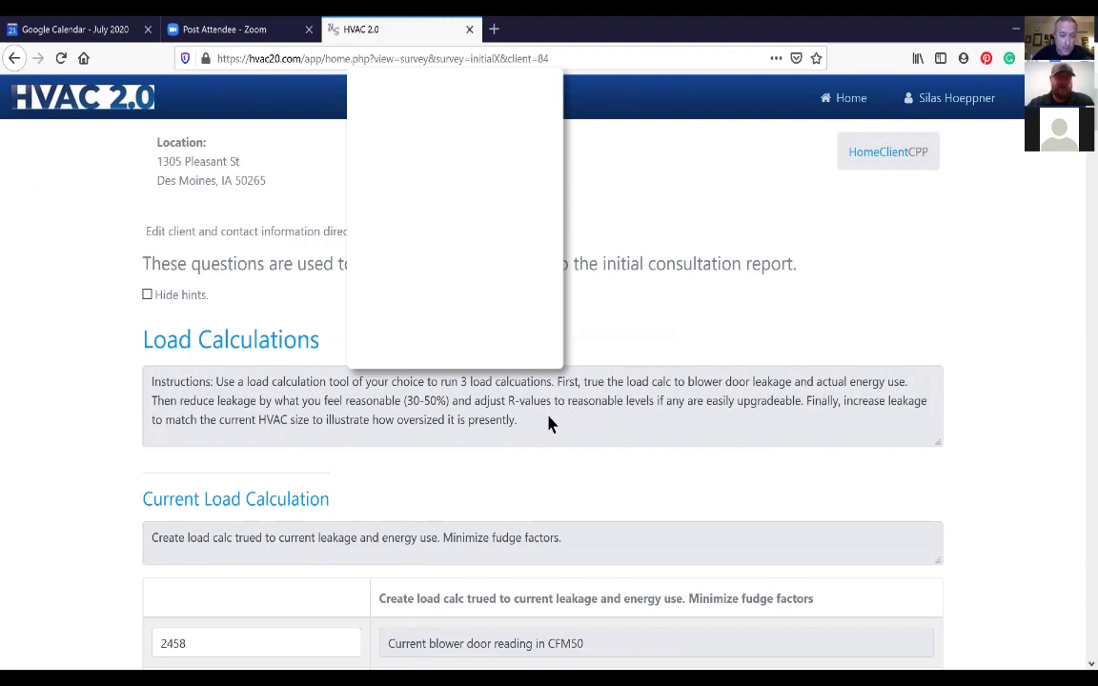
Enter a calculated heating load of 90000 and a calculated cooling load of 37000 under Current Load Calculation
scroll(549, 423, down, 2)
scroll(549, 423, down, 2)
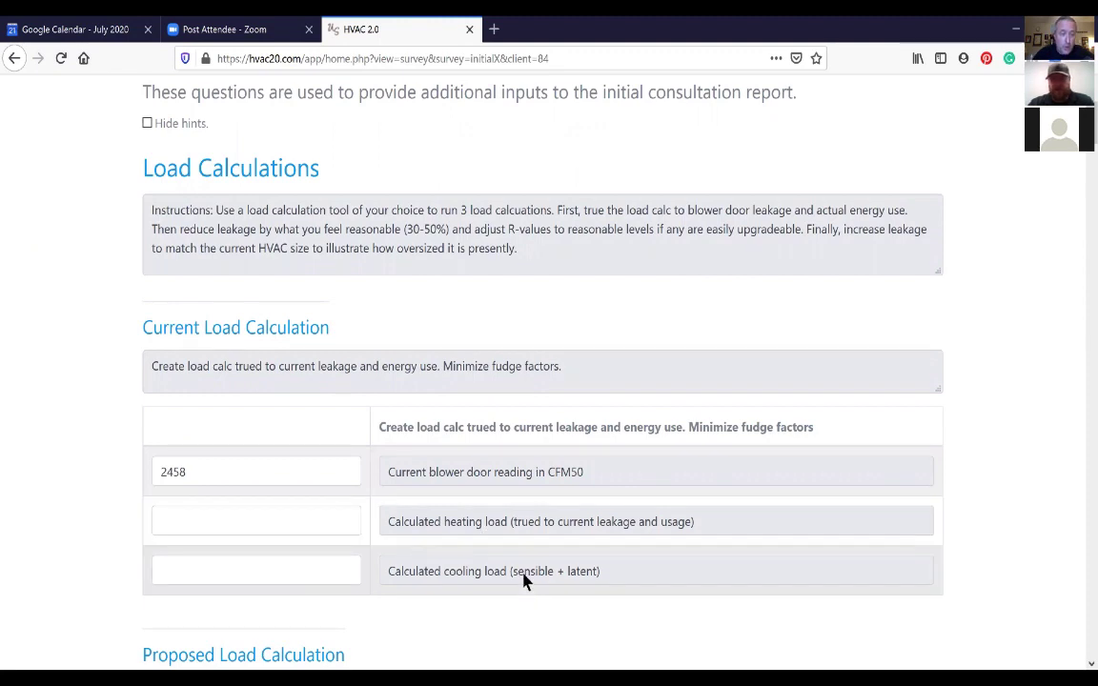
scroll(523, 581, down, 1)
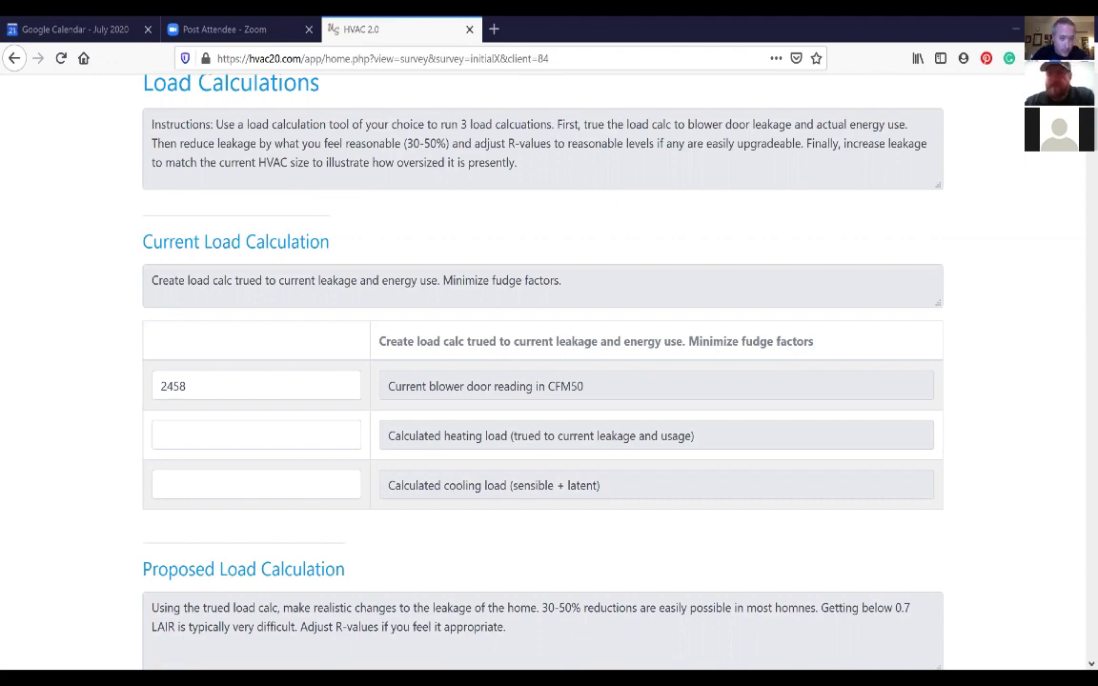
click(227, 443)
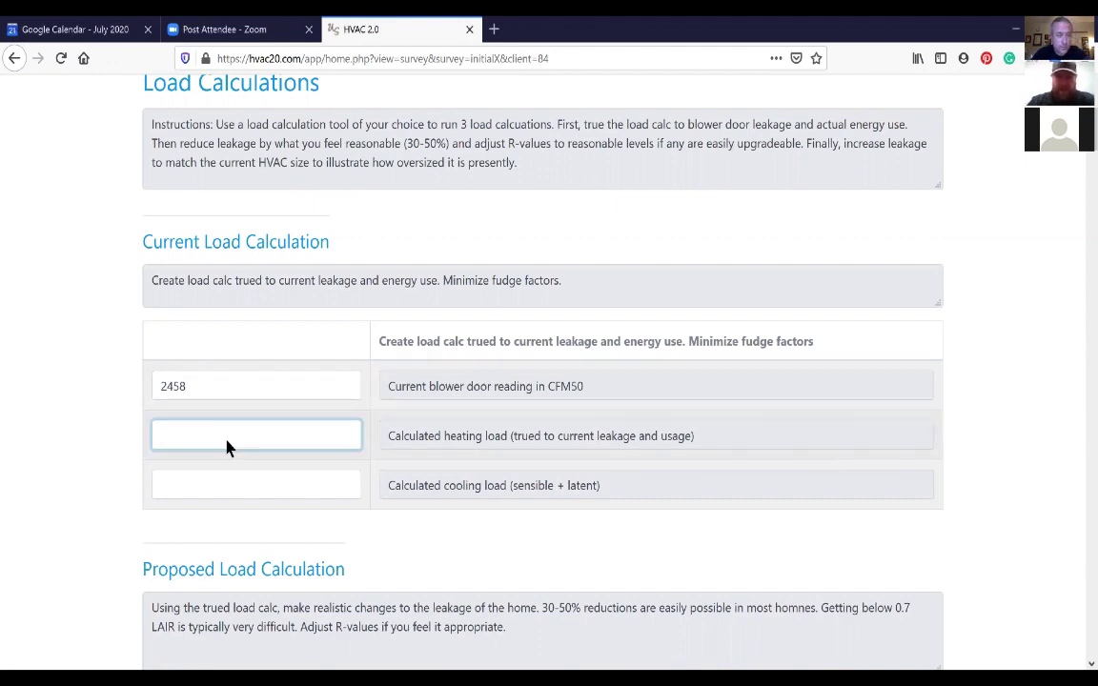
text(90000)
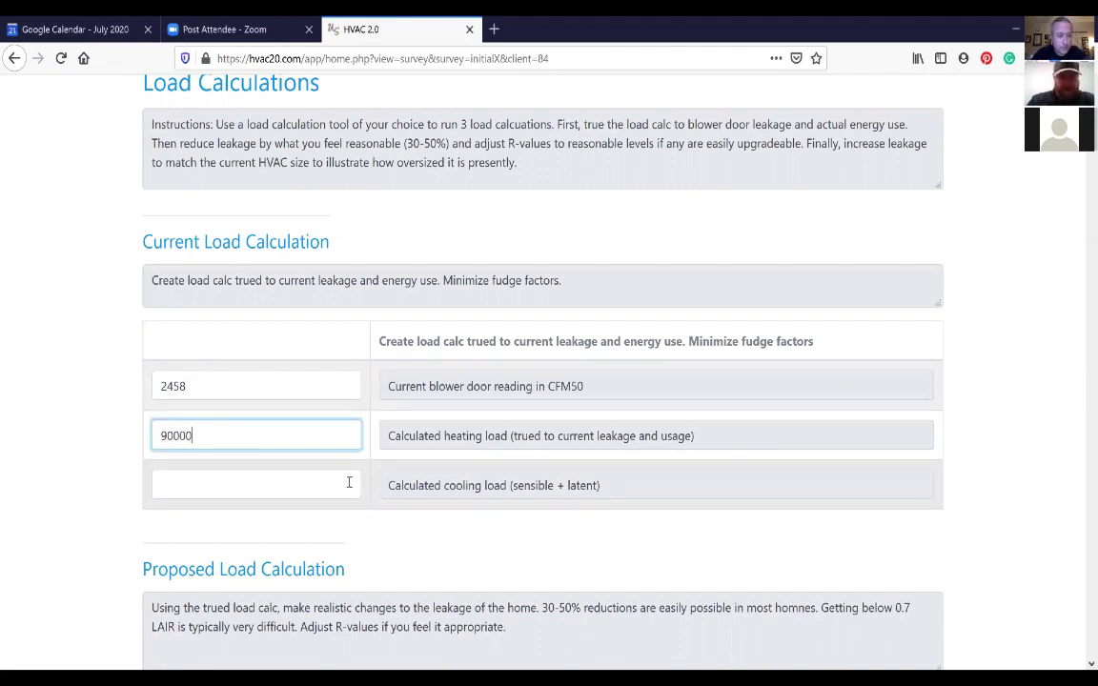
click(349, 483)
text(37000)
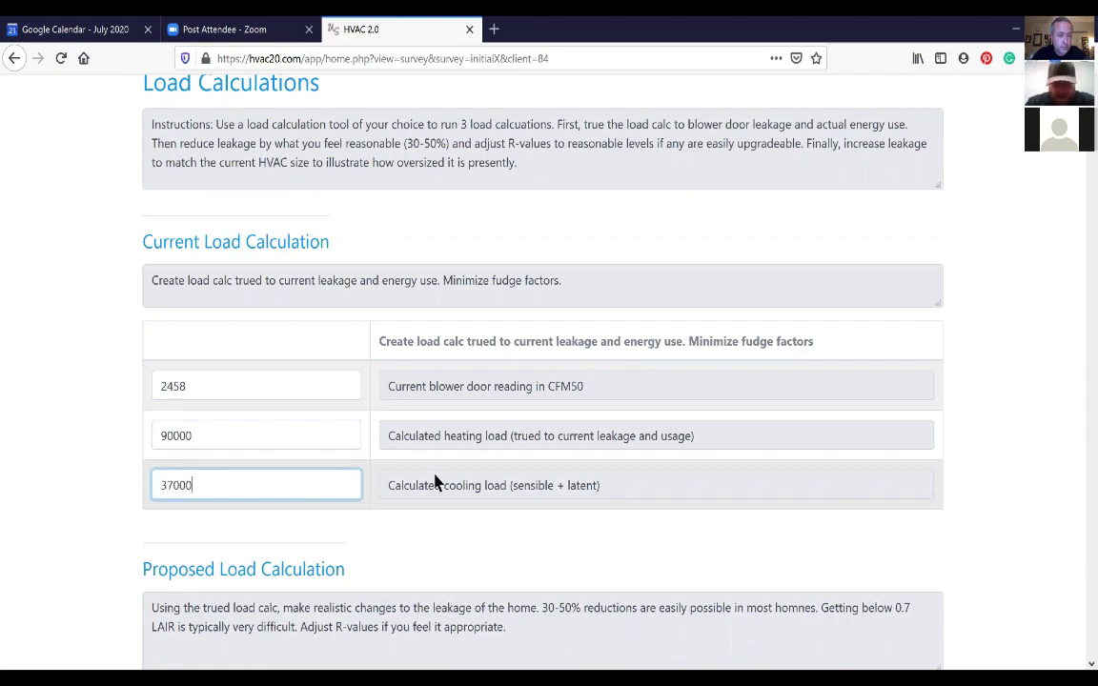
Fill in the Proposed Load Calculation with a blower door reading of 1700 CFM50, a heat load of 56000 and a cooling load of 22000
scroll(449, 524, down, 2)
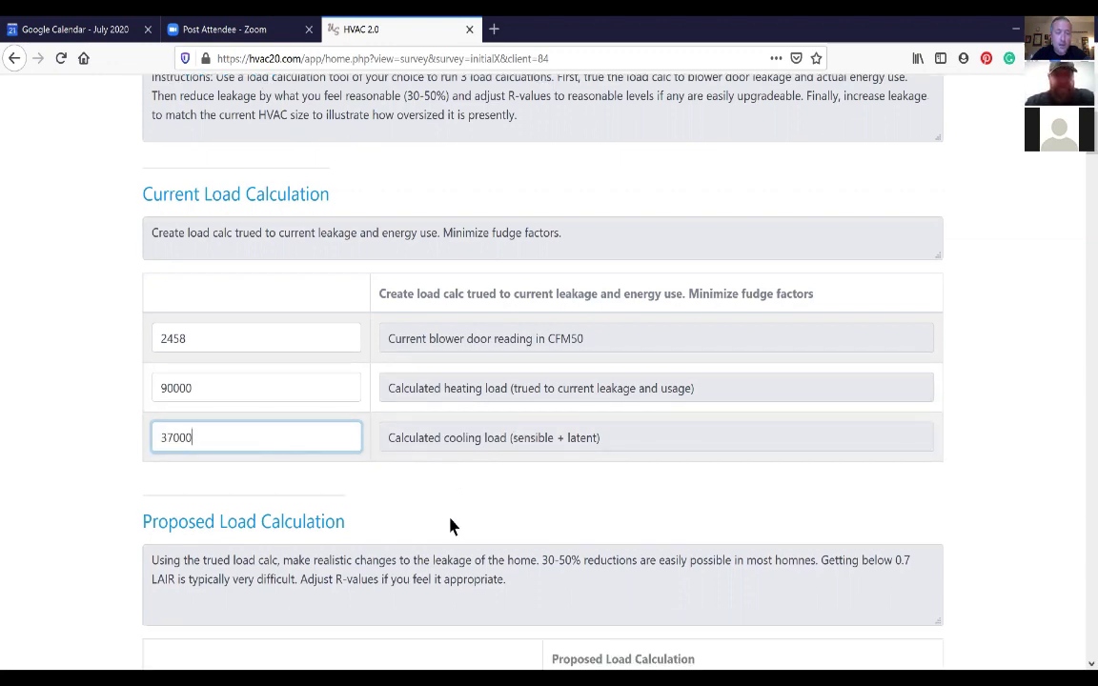
scroll(429, 520, down, 2)
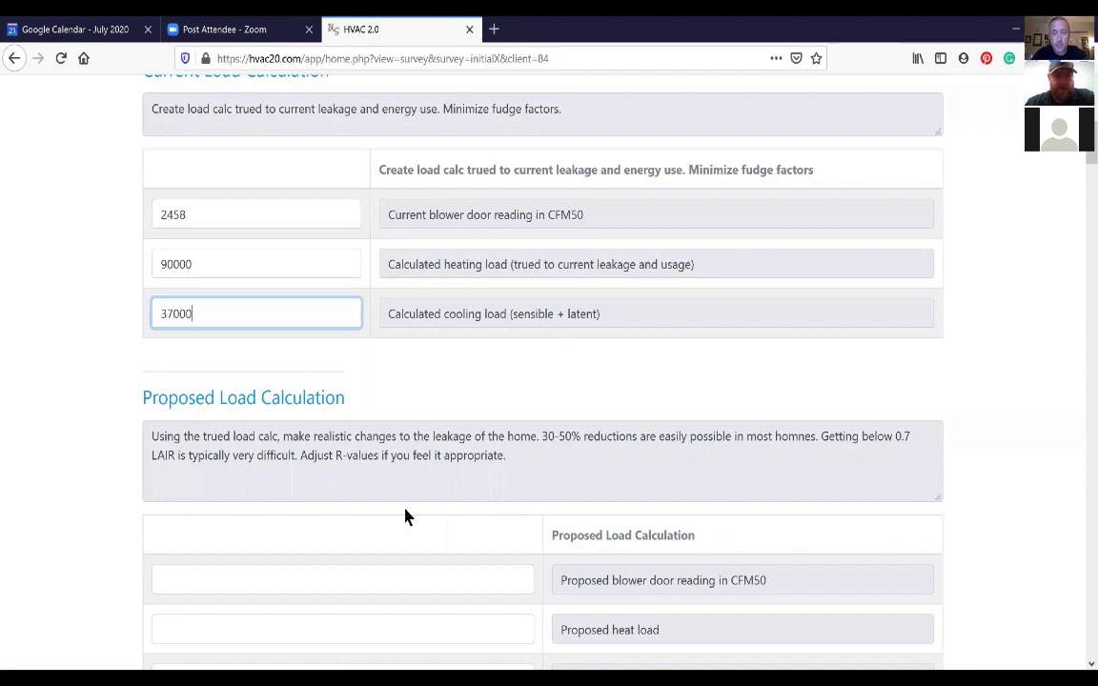
scroll(405, 515, down, 2)
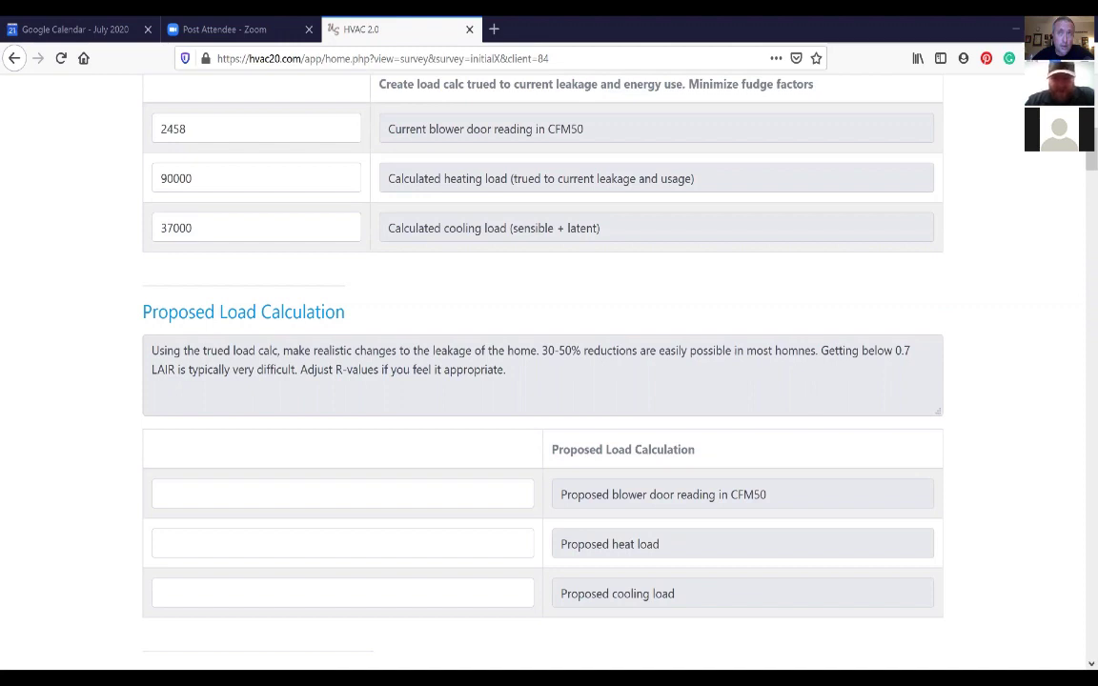
click(256, 227)
click(323, 480)
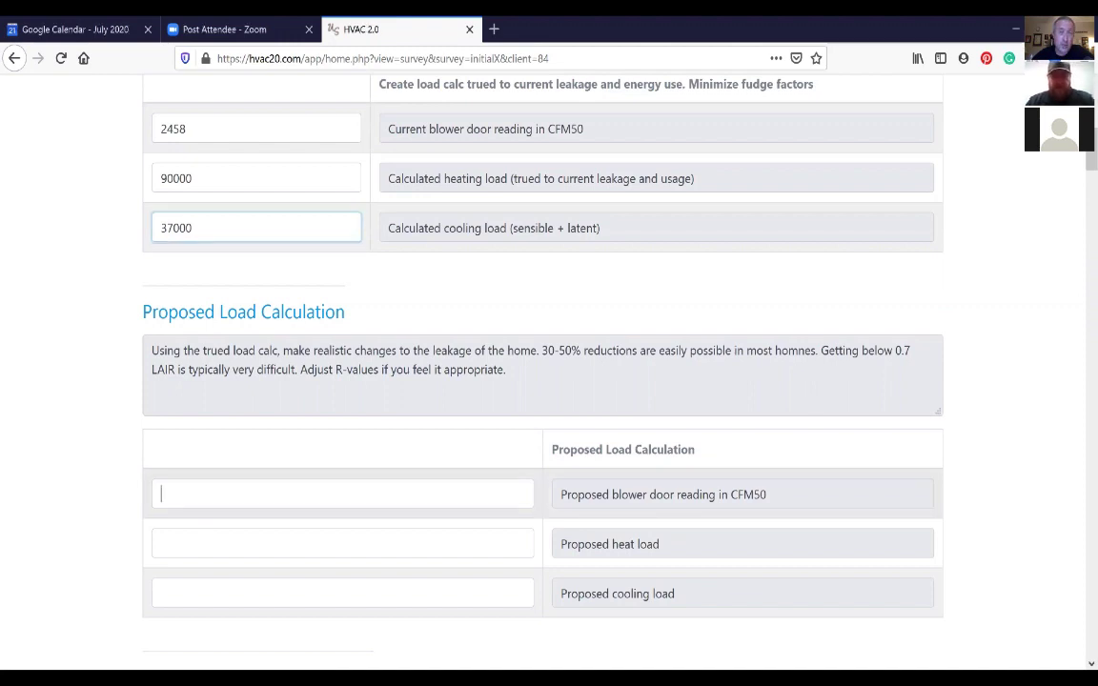
text(1700)
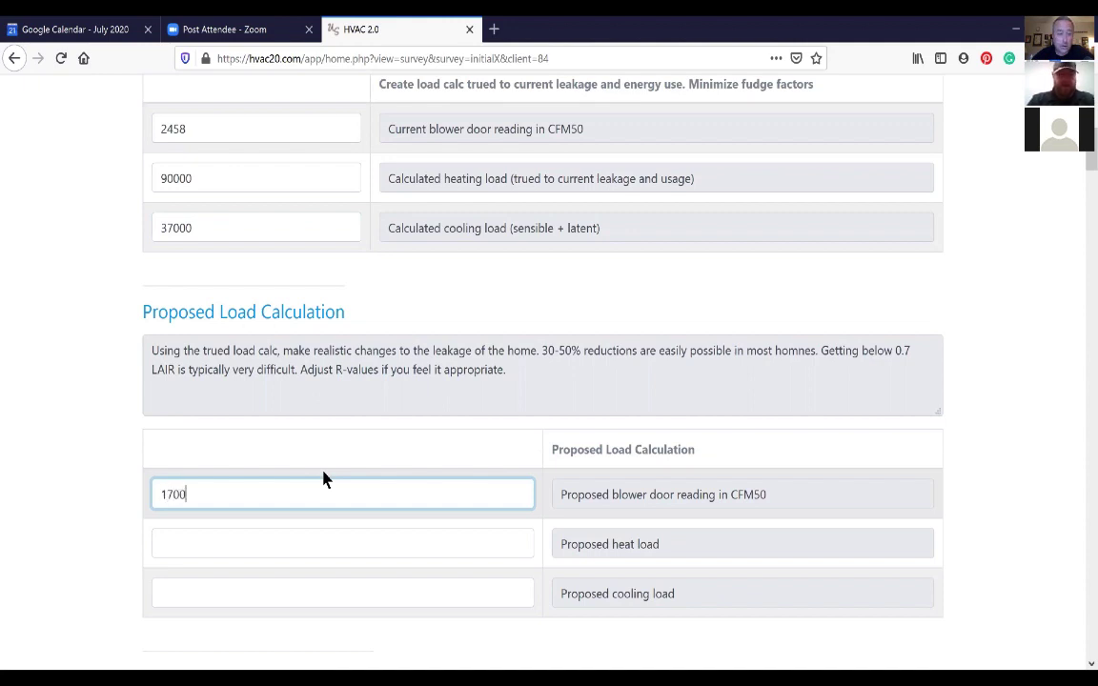
click(306, 536)
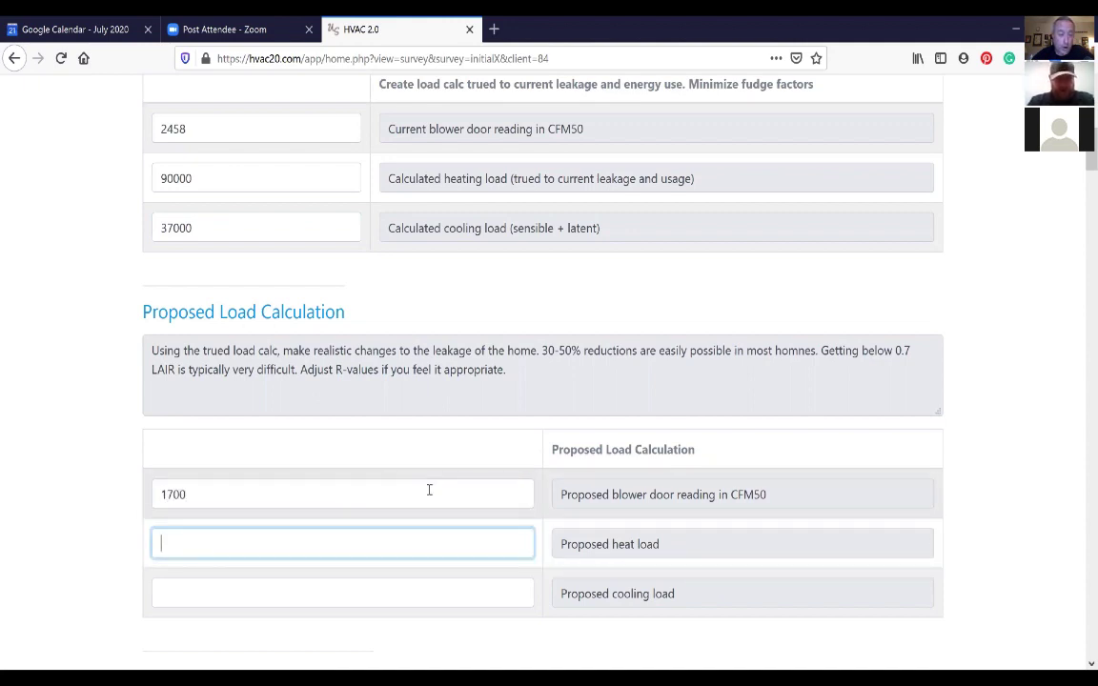
text(56000)
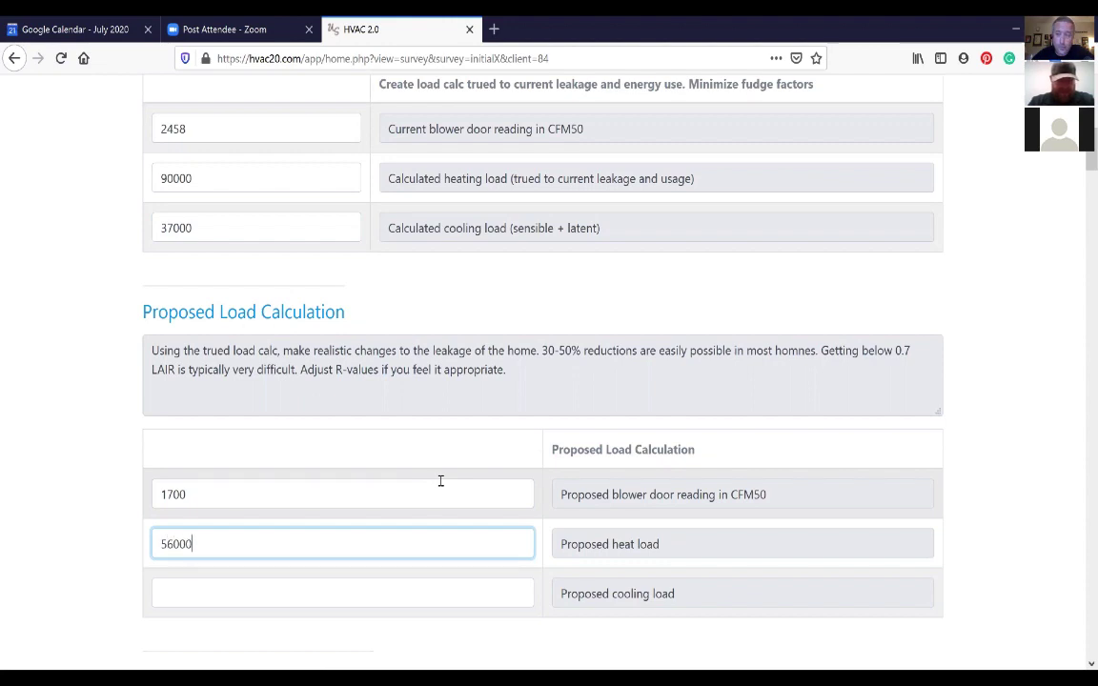
key(Tab)
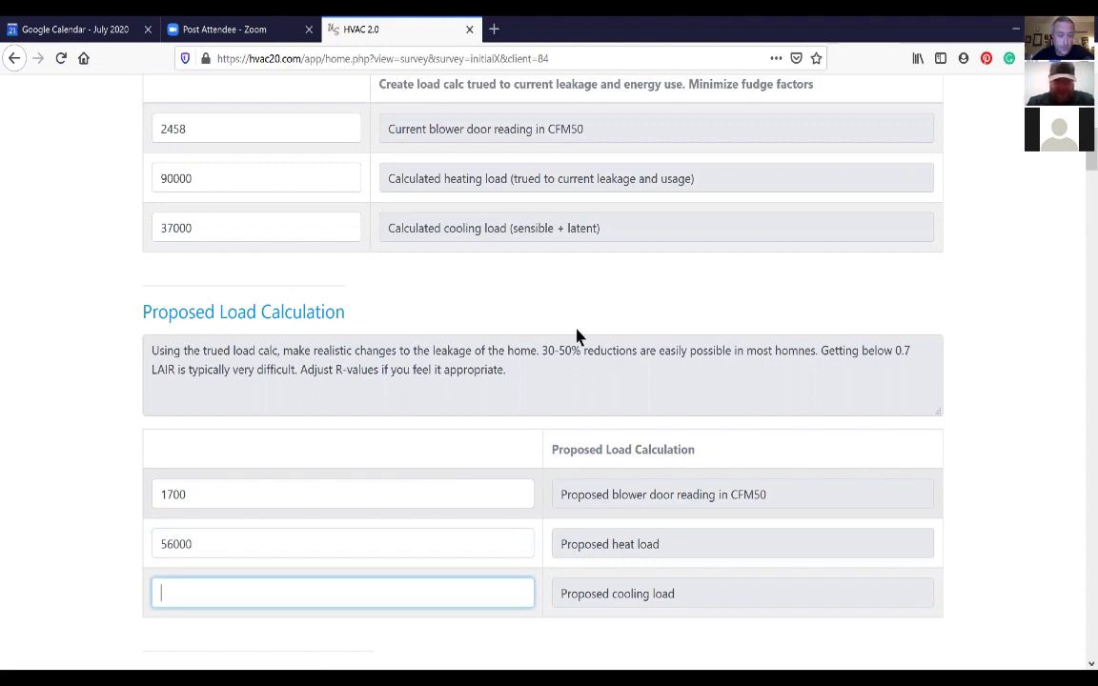
scroll(314, 583, down, 3)
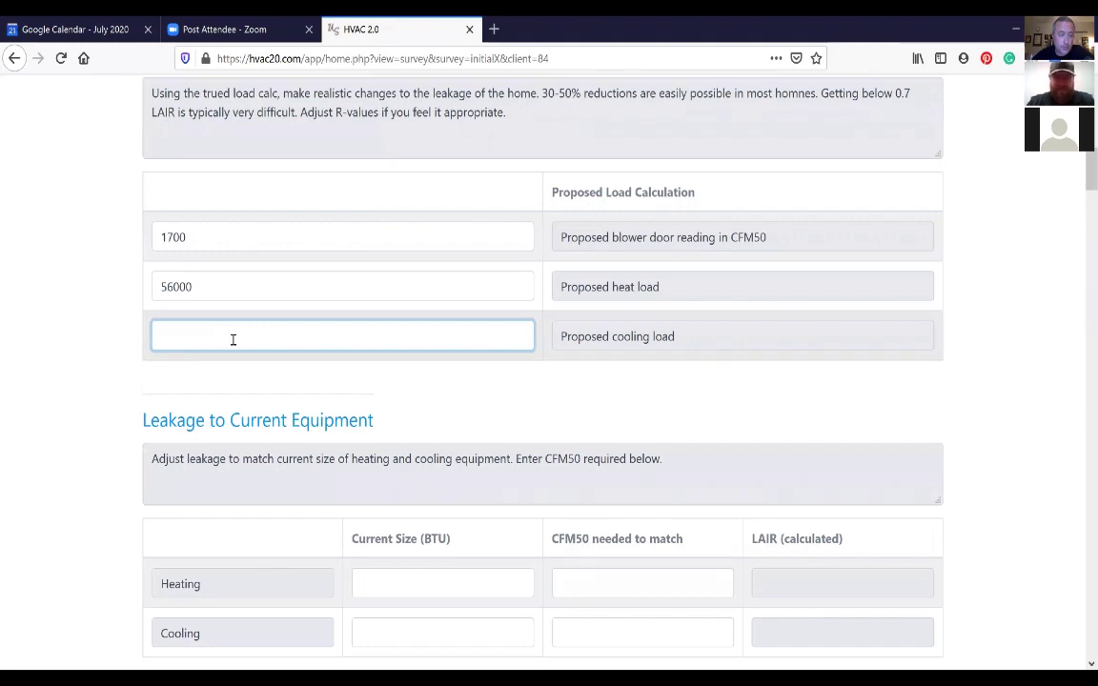
text(22000)
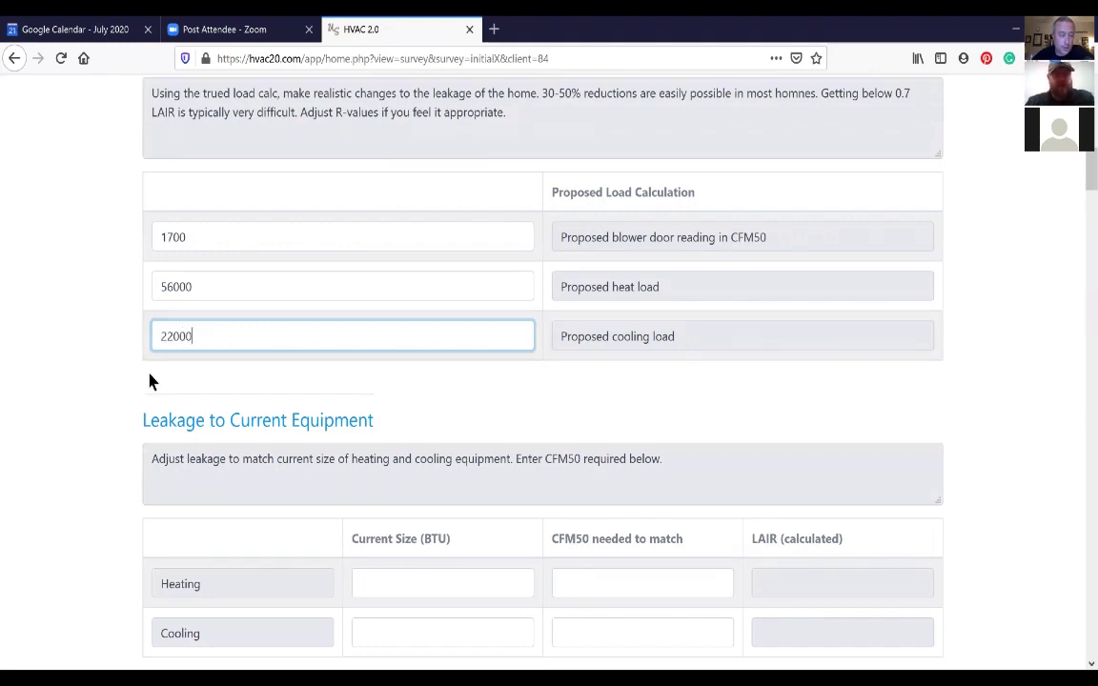
click(88, 399)
Under Leakage to Current Equipment, set the current size to 75000 BTU for heating and 36000 BTU for cooling
scroll(89, 399, down, 3)
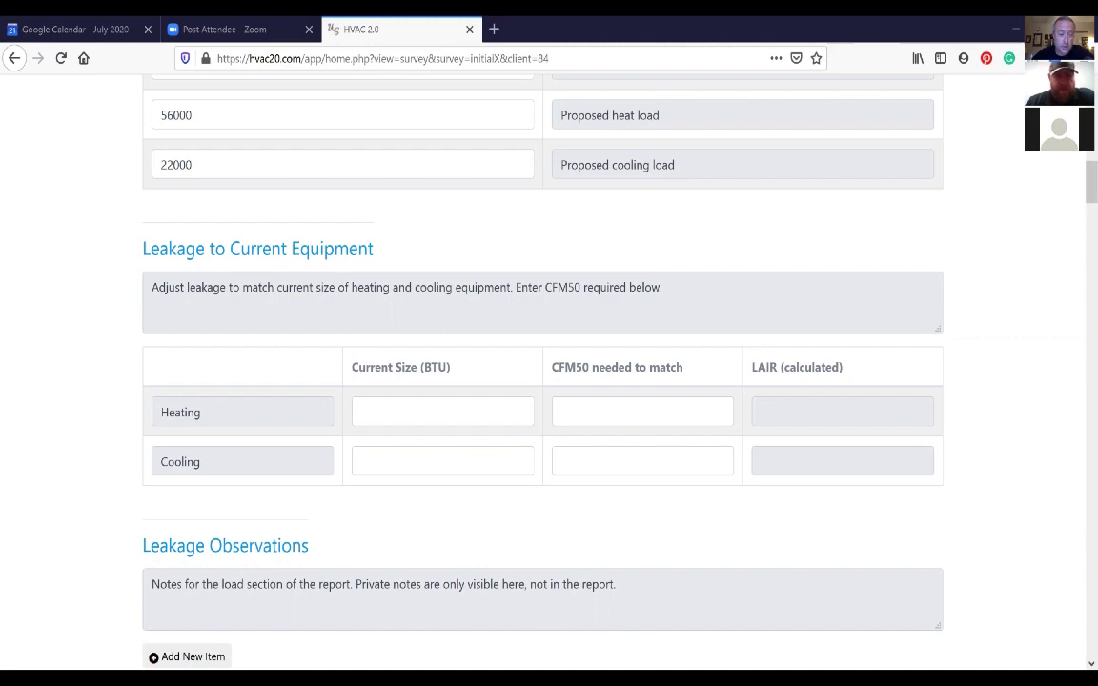
scroll(53, 464, up, 2)
scroll(544, 629, down, 2)
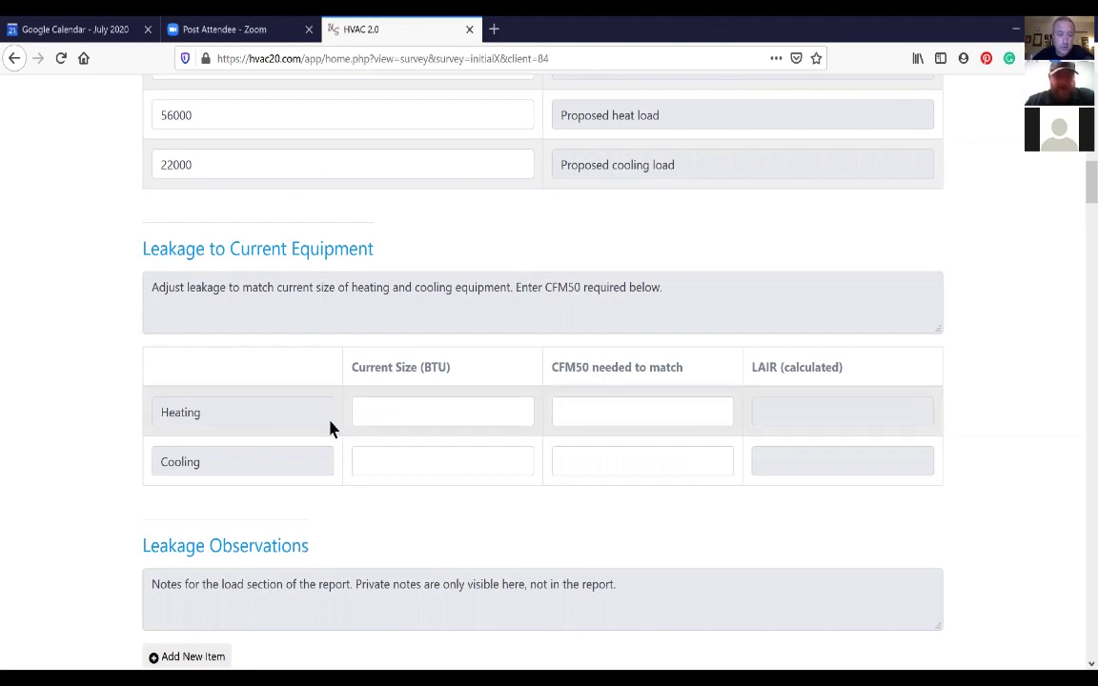
click(458, 402)
text(75000)
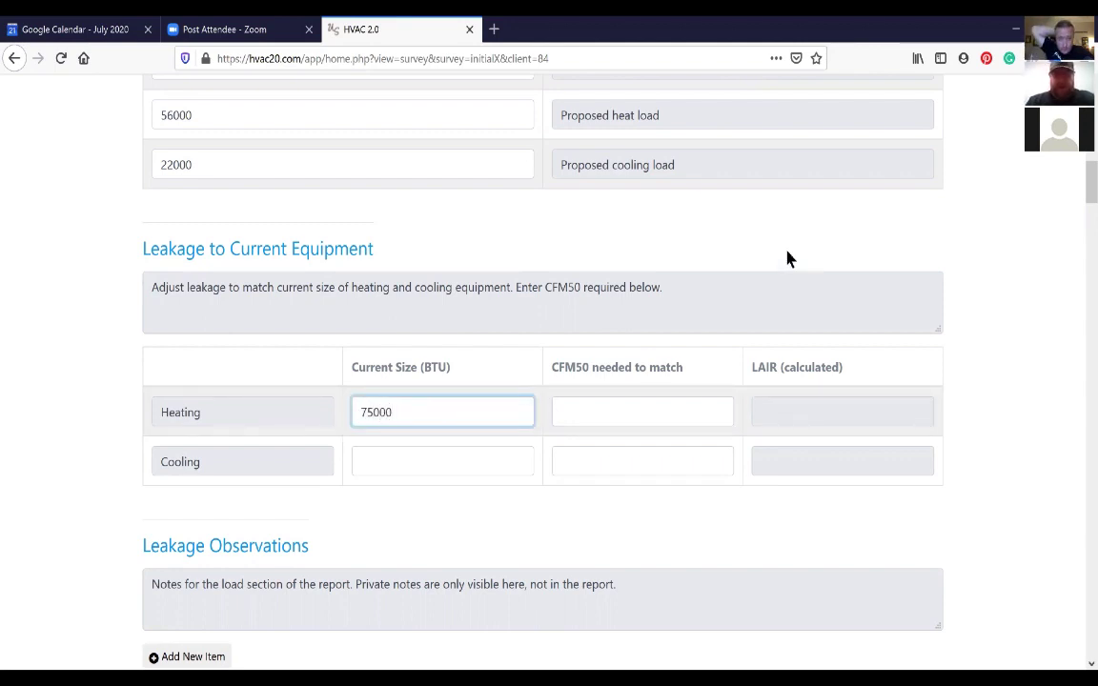
click(539, 459)
key(Tab)
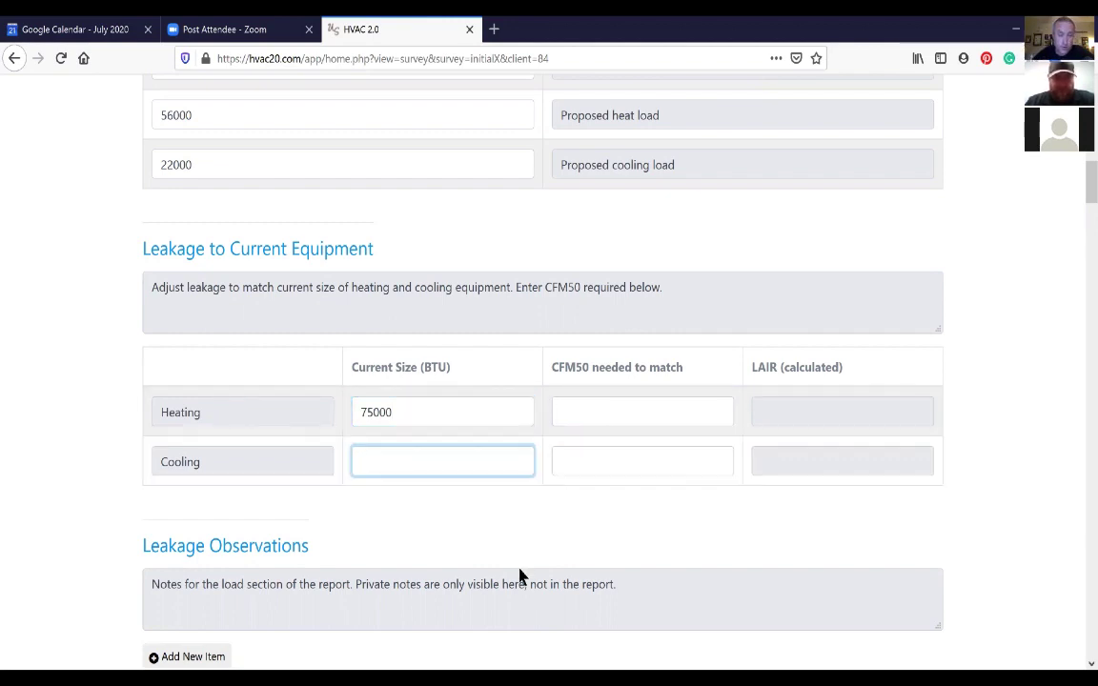
text(36000)
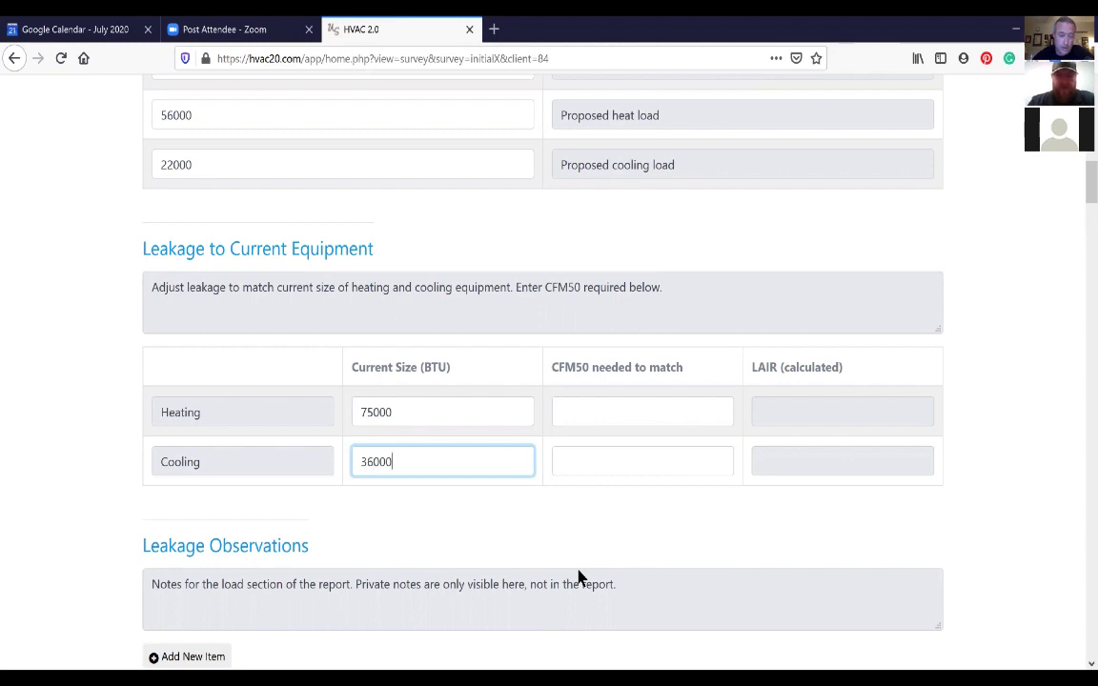
key(Tab)
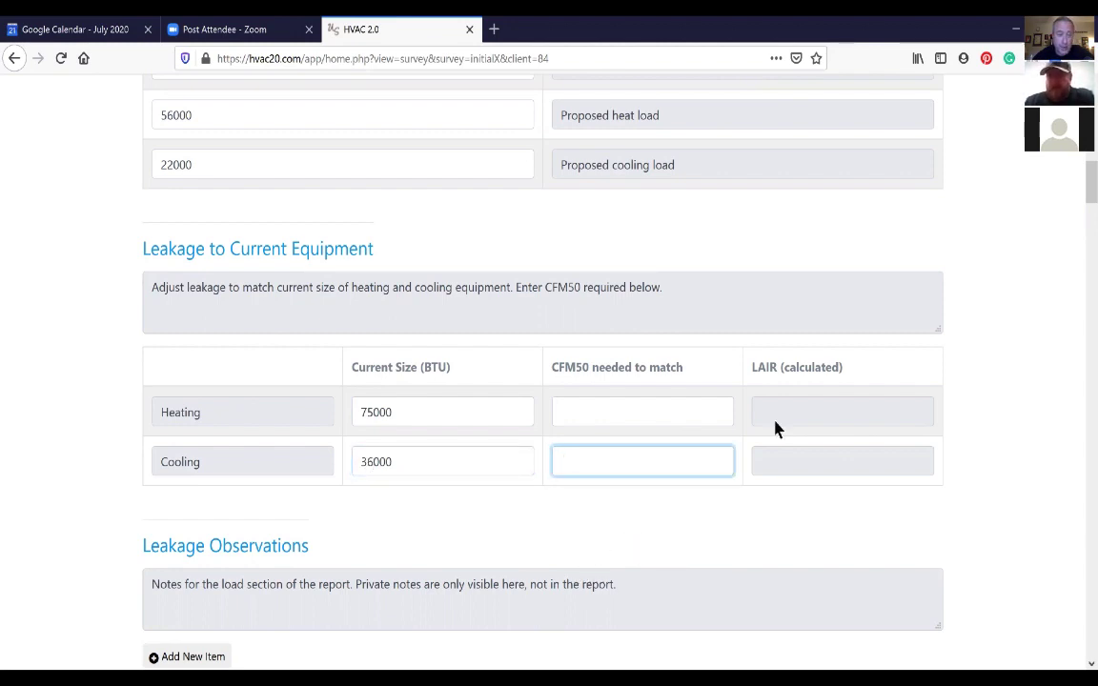
Set the CFM50 needed to match the current equipment to 2458 for both heating and cooling
click(679, 417)
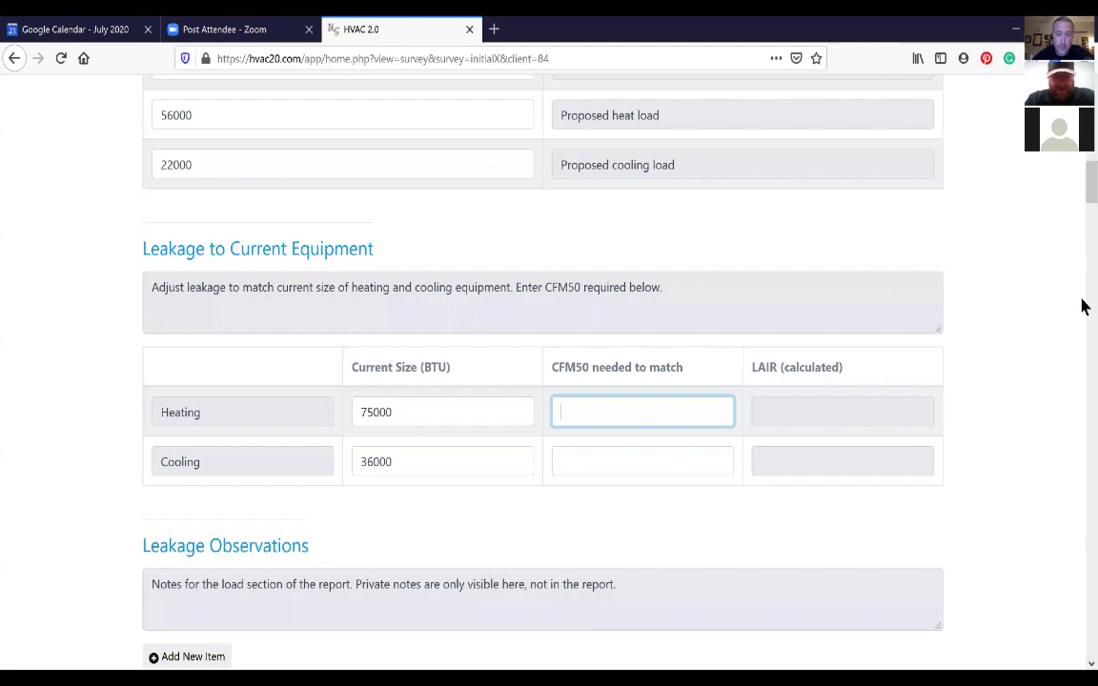
text(24258)
key(Tab)
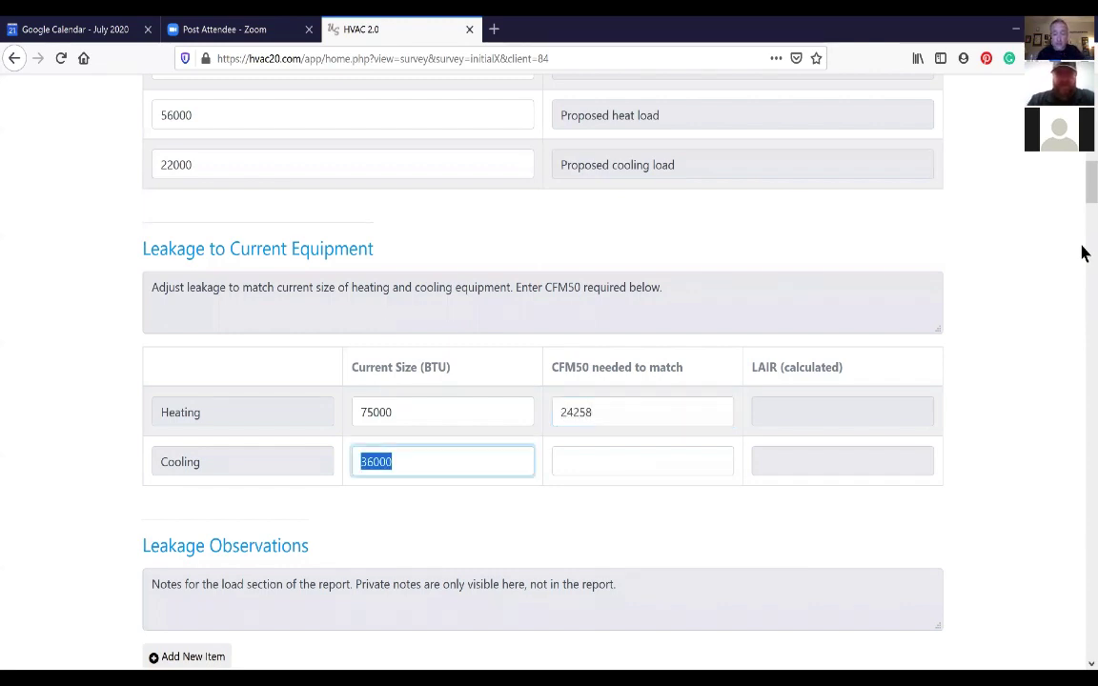
click(570, 411)
key(Delete)
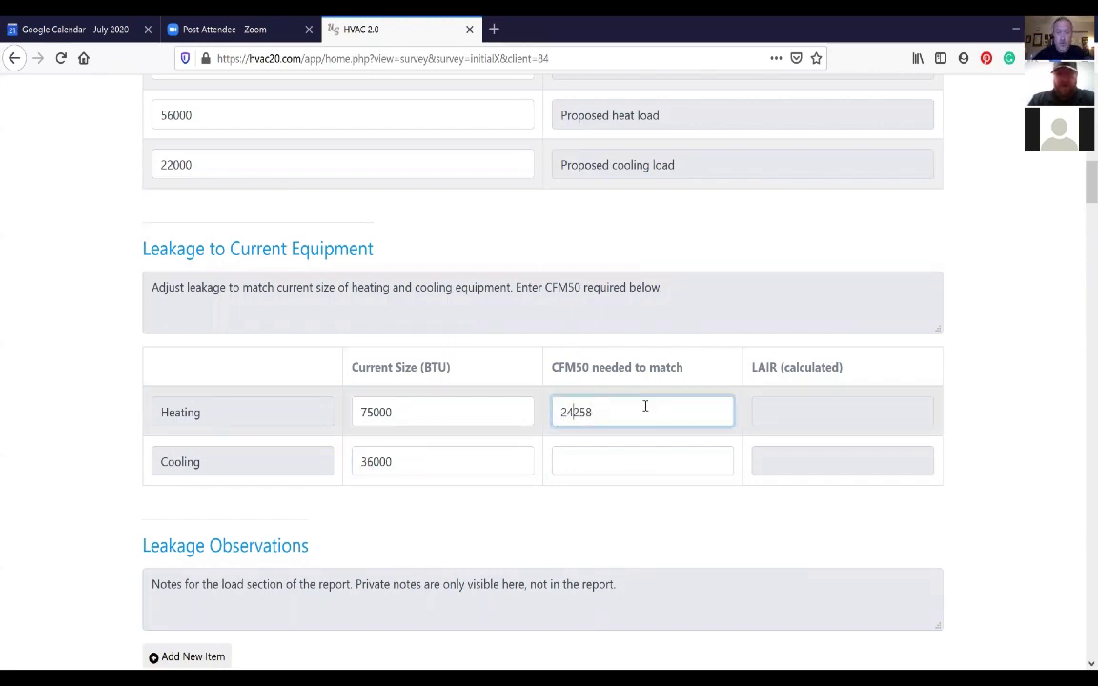
click(624, 462)
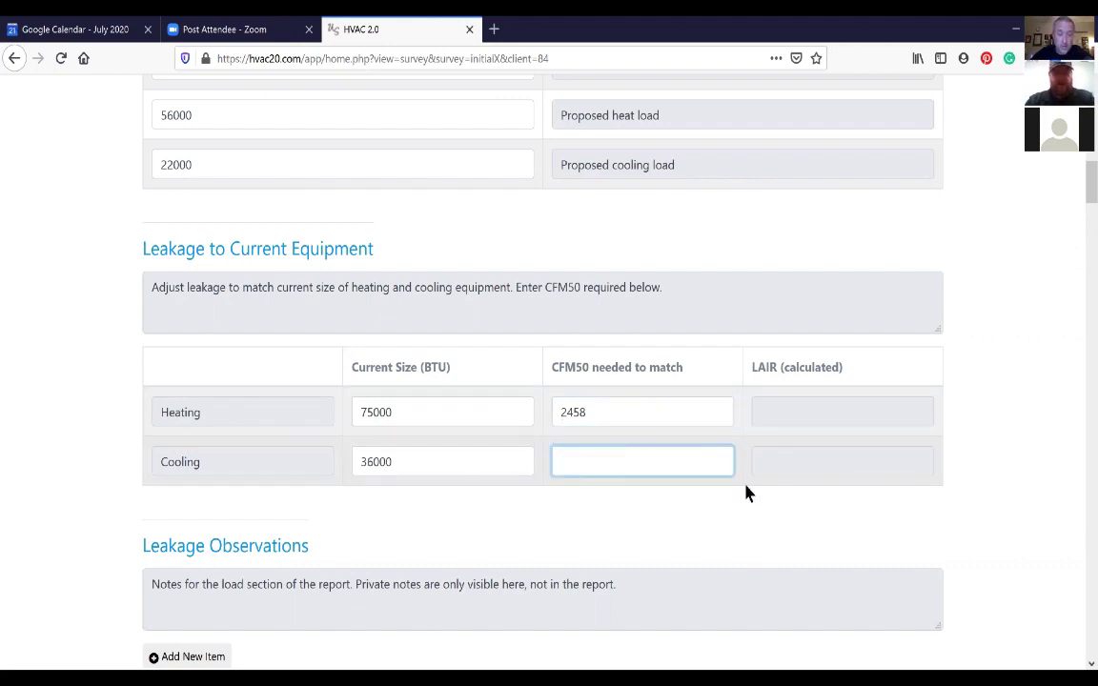
text(2458)
key(Tab)
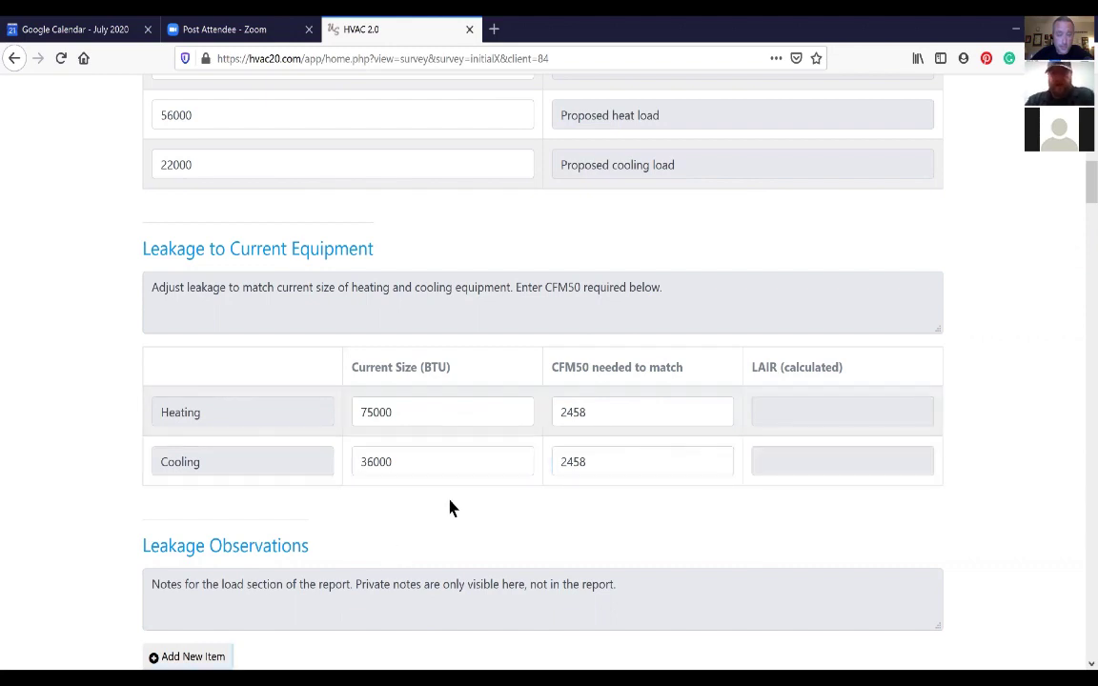
Add a Leakage Observations item with the report bullet "Attic needs more insulation"
scroll(451, 507, down, 2)
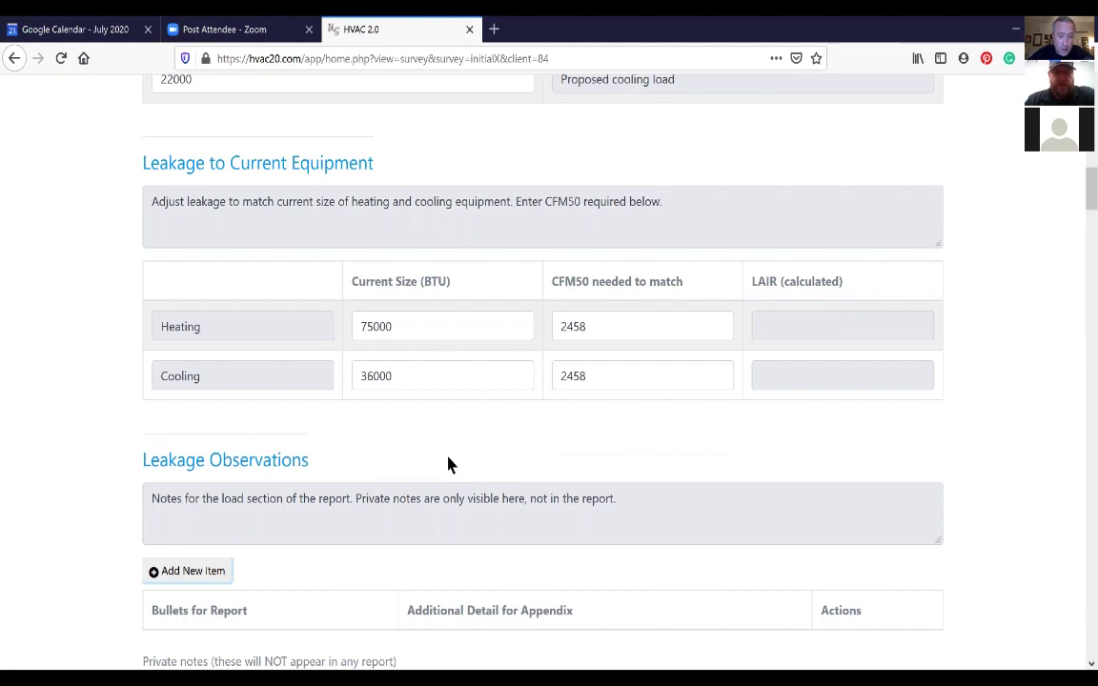
scroll(451, 464, down, 2)
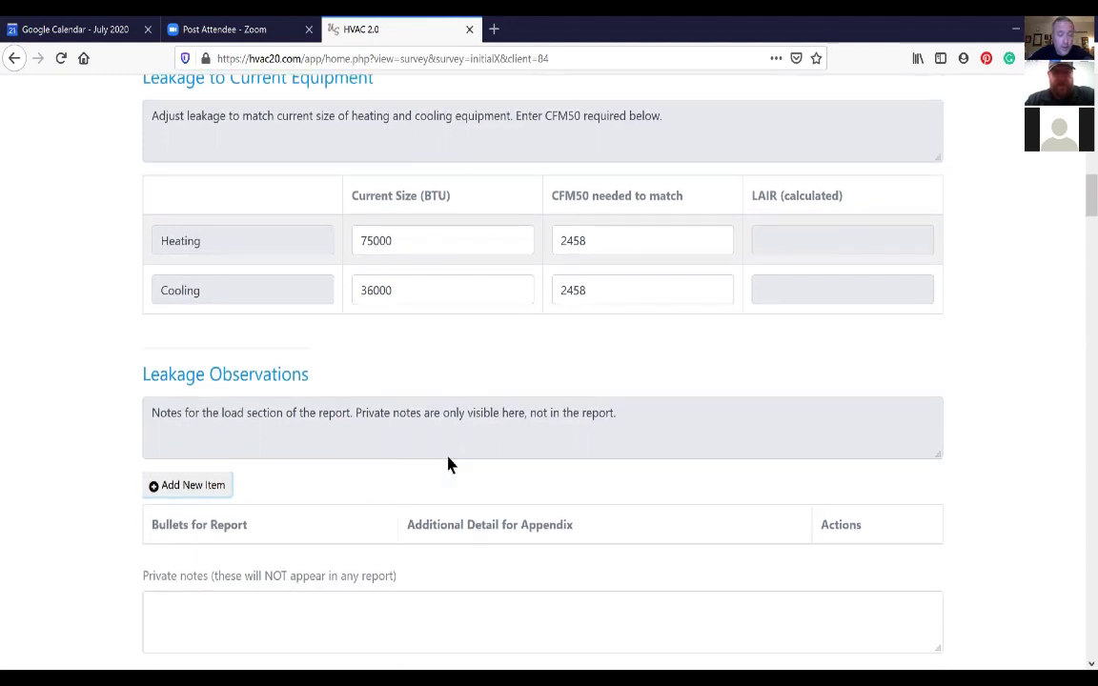
scroll(447, 456, down, 4)
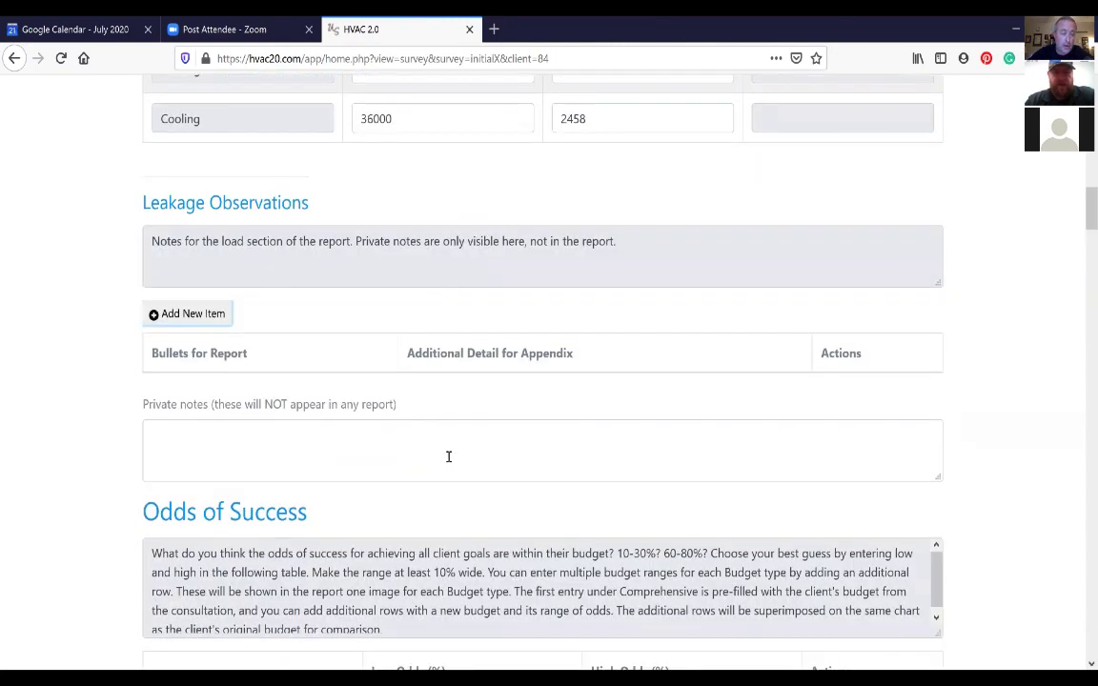
click(202, 315)
click(245, 362)
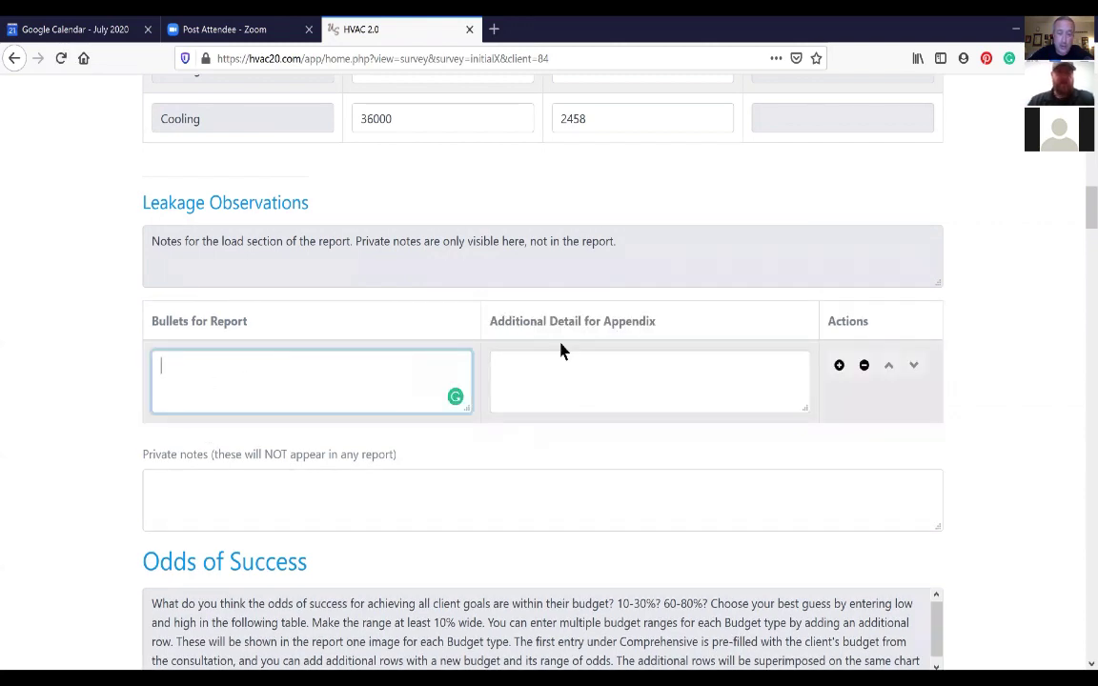
text(Attic)
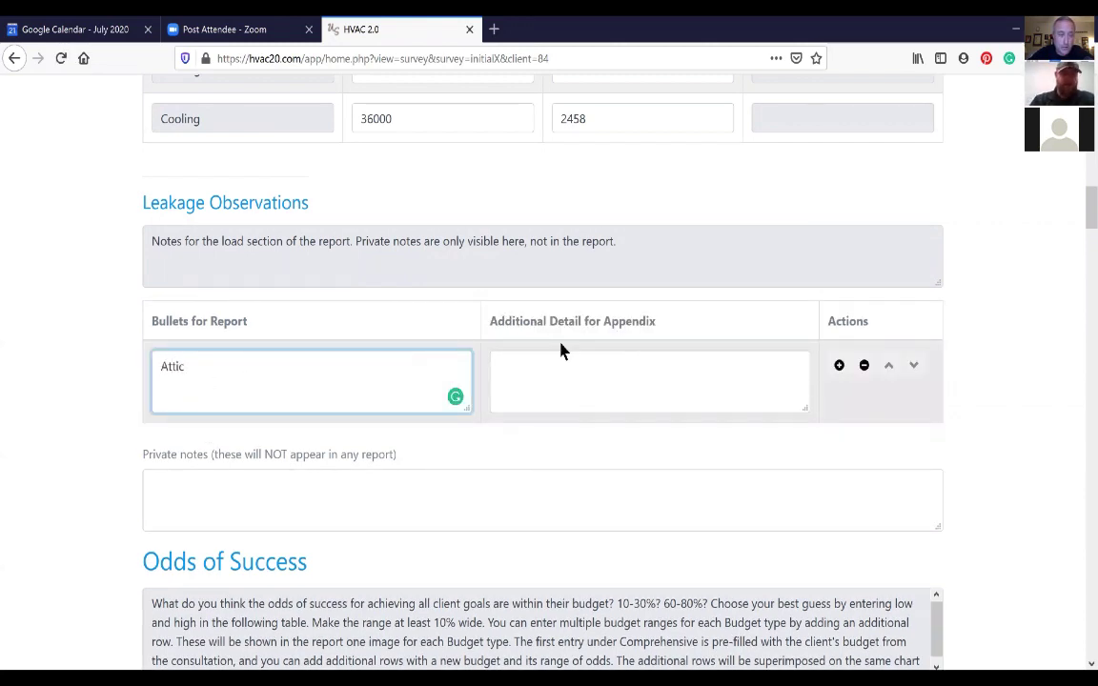
text( needs)
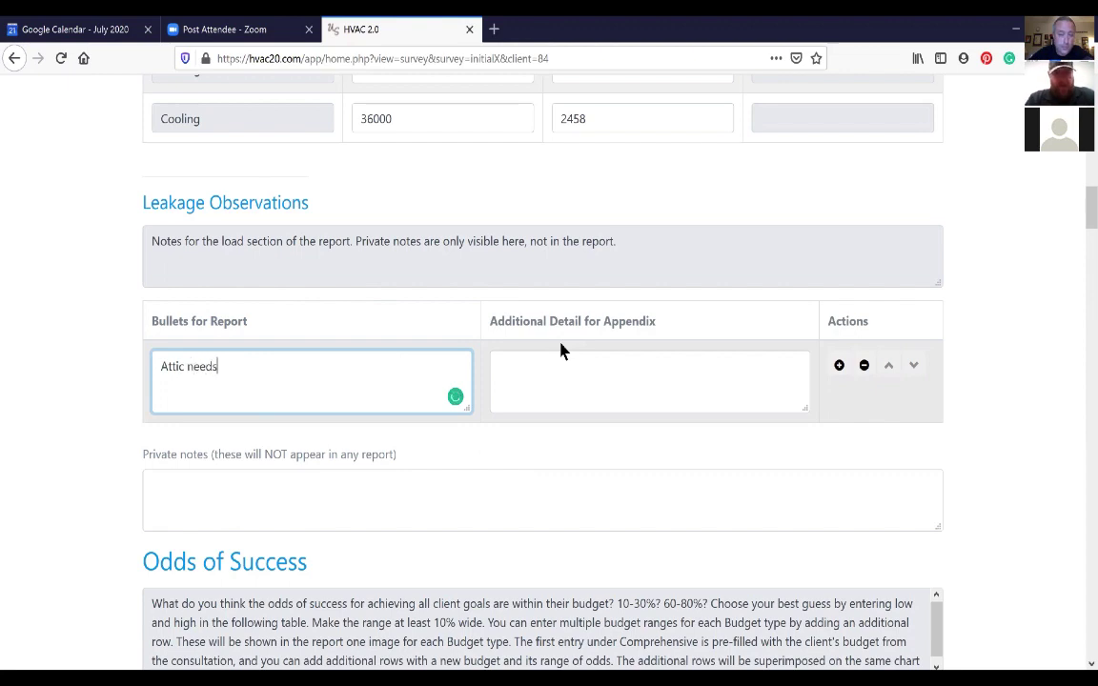
text( more insulation)
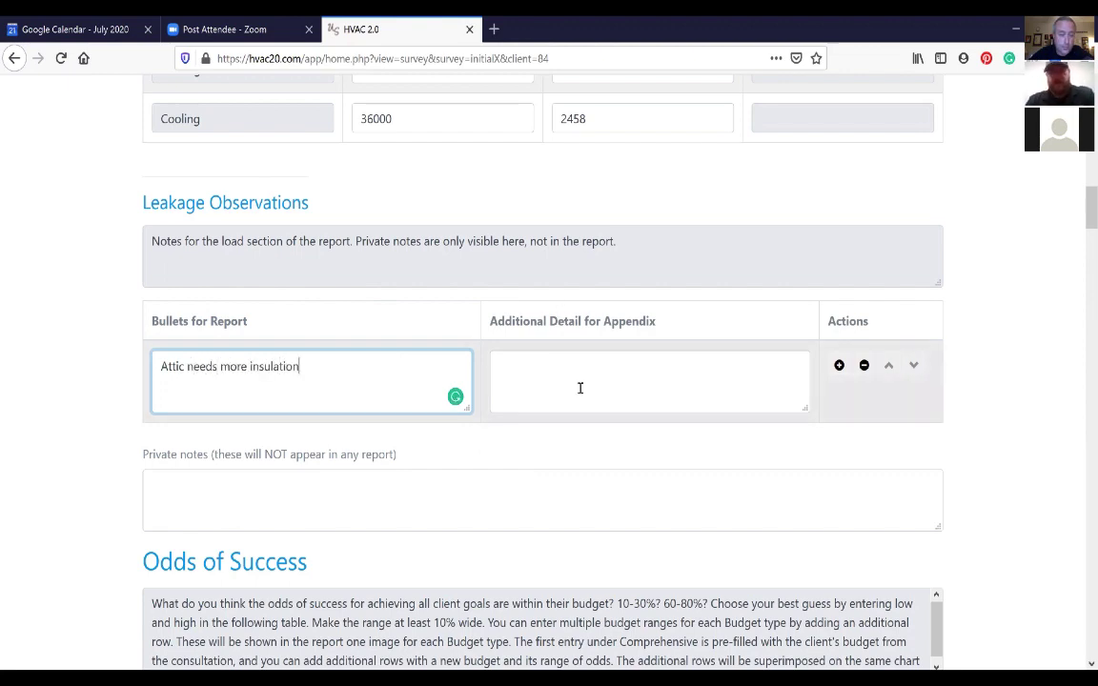
click(580, 388)
scroll(167, 492, down, 2)
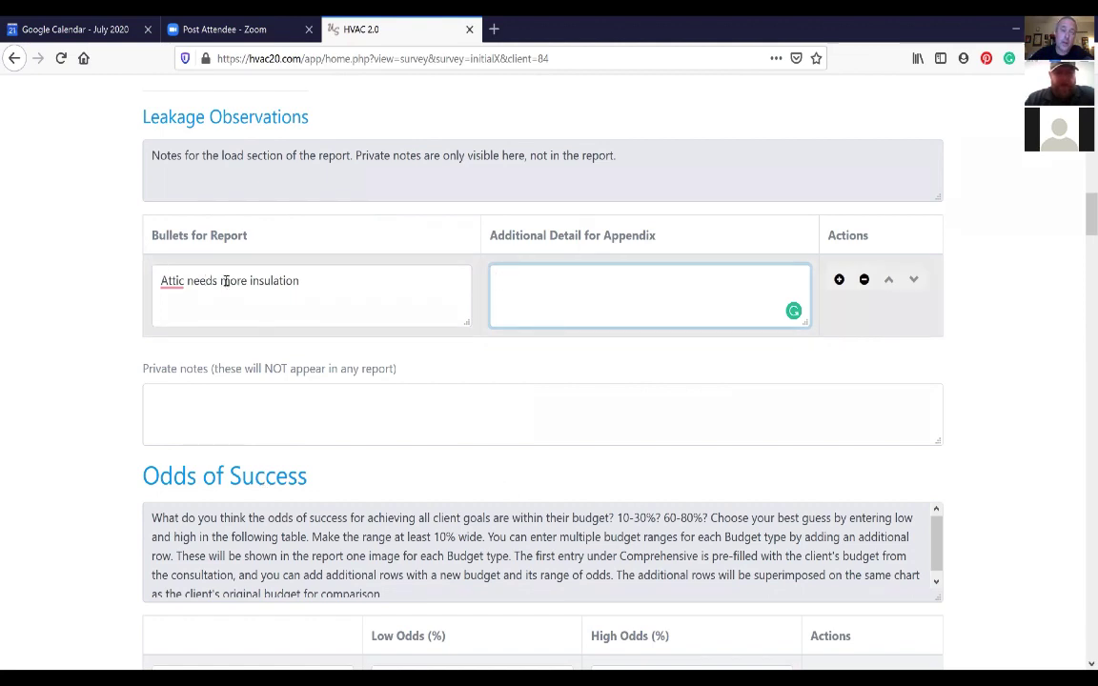
Replace the text of the Leakage Observations report bullet with "Attic insulation R-8"
click(330, 279)
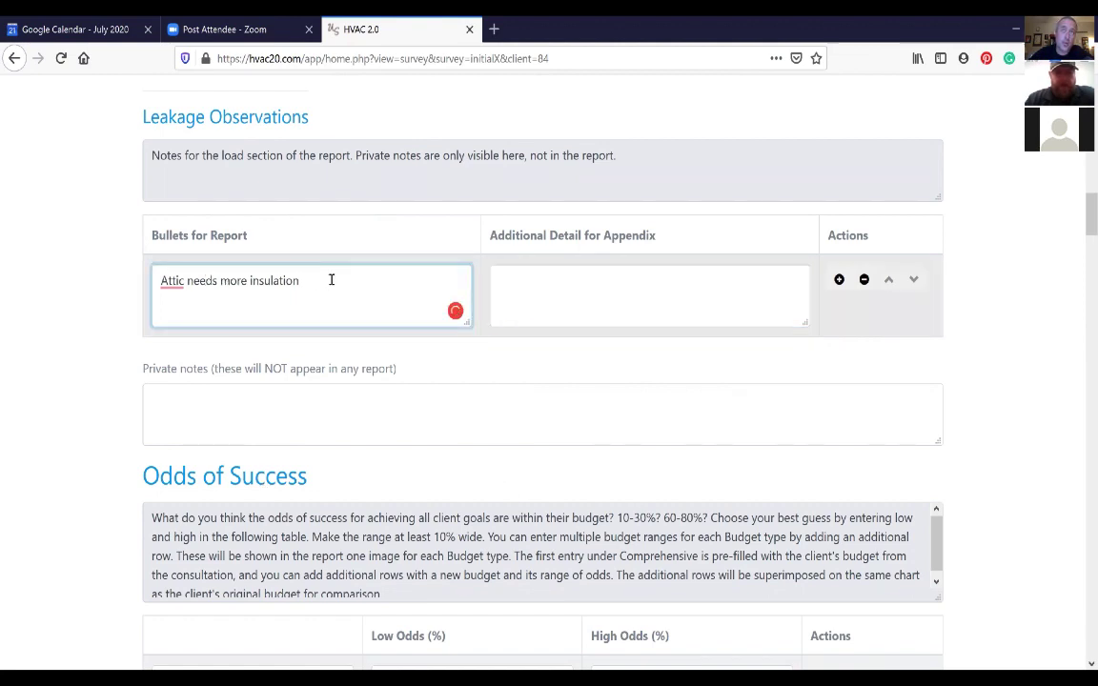
key(ctrl+a)
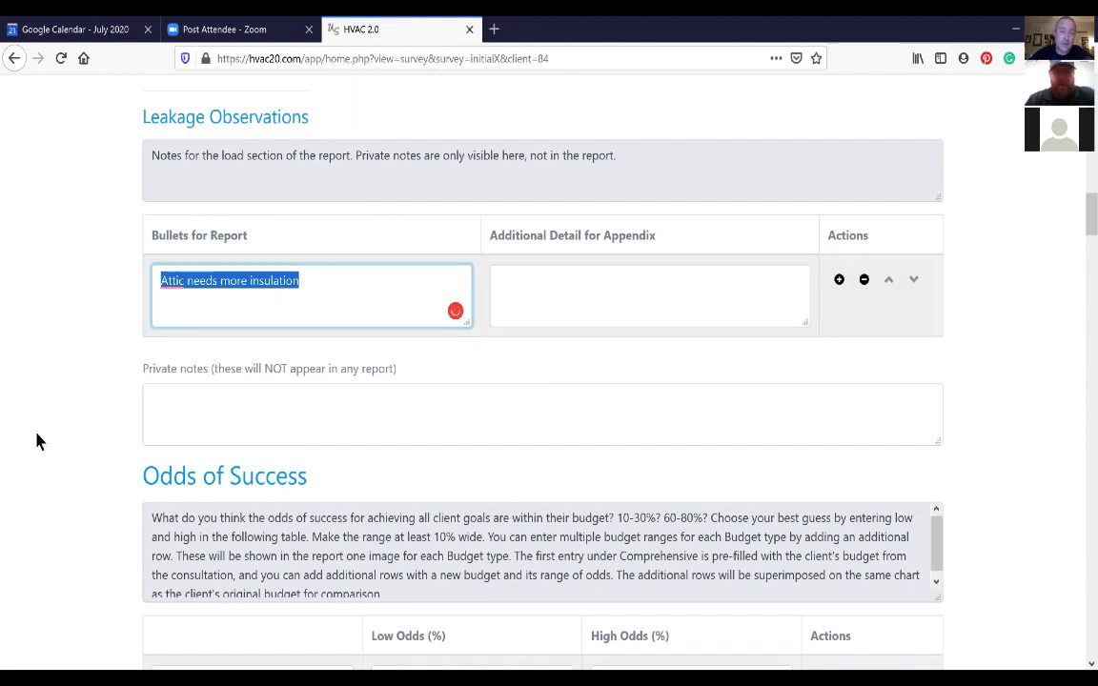
text(Atti)
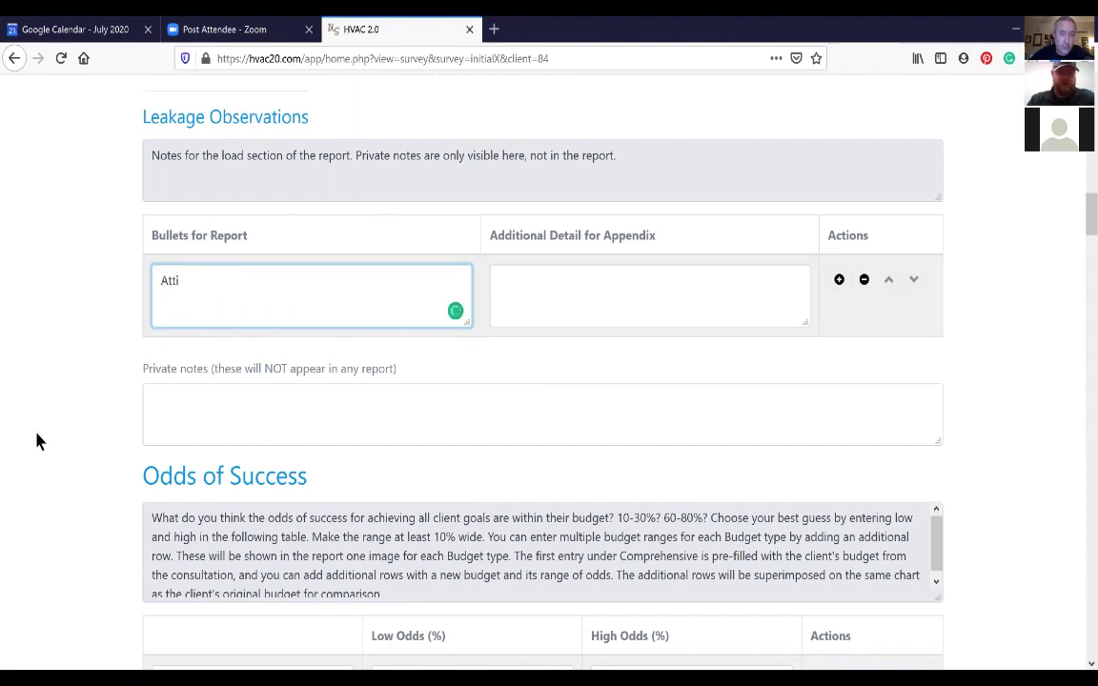
text(c insulatio)
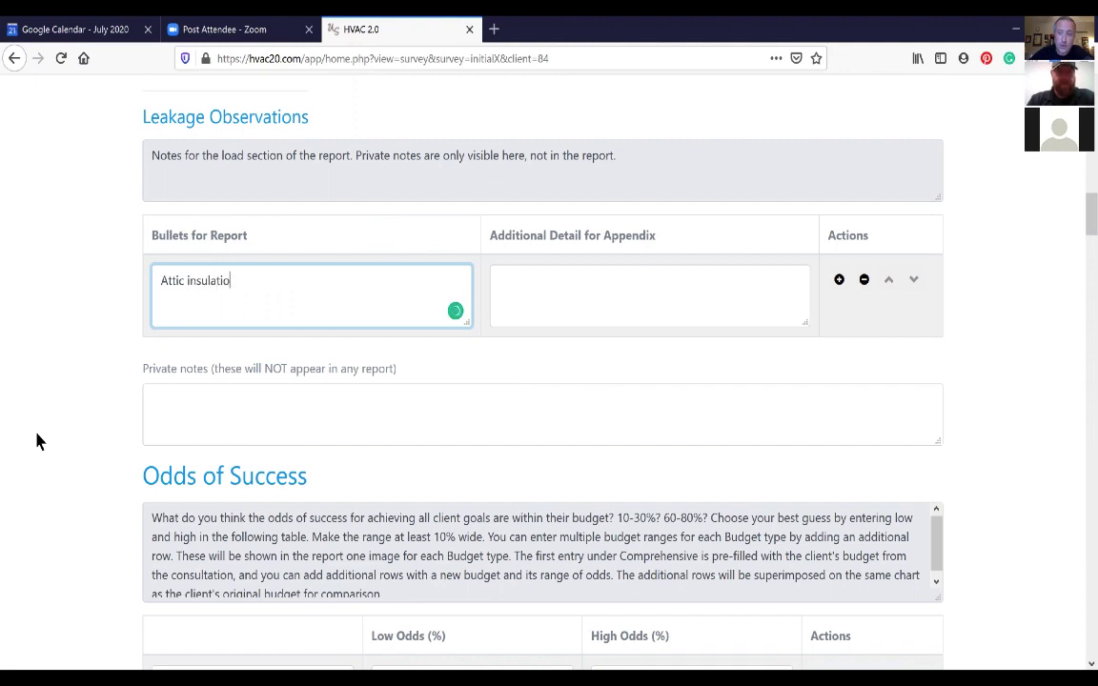
text(n R-8)
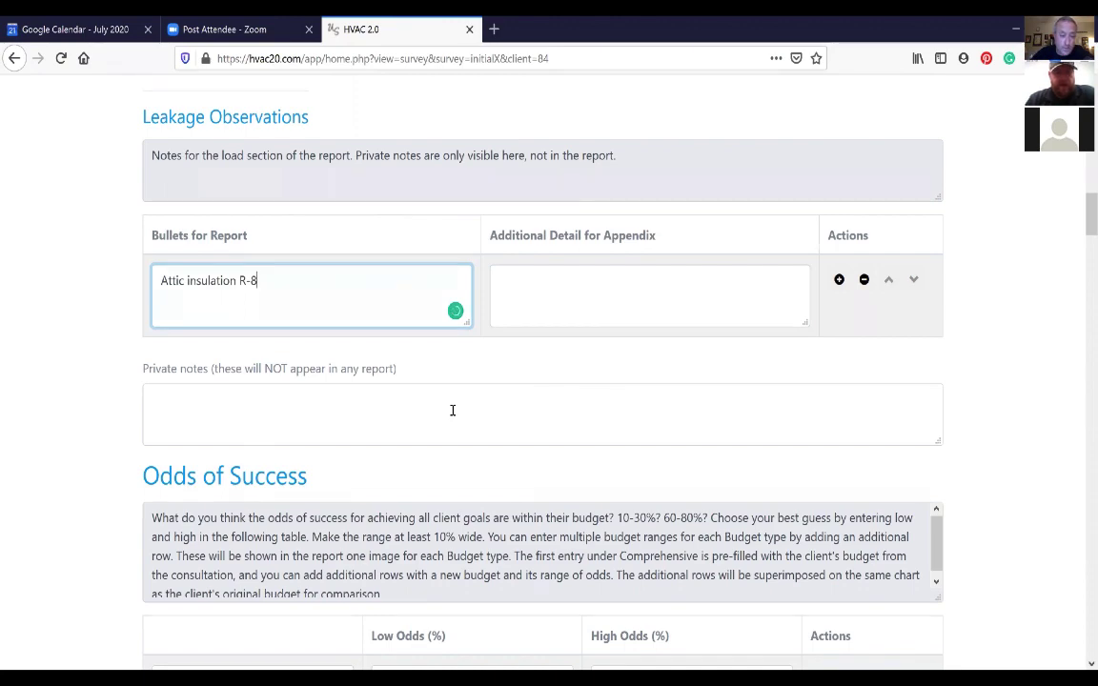
Under Odds of Success, set the HVAC Only row to low odds of 0% and high odds of 10%
scroll(453, 410, down, 3)
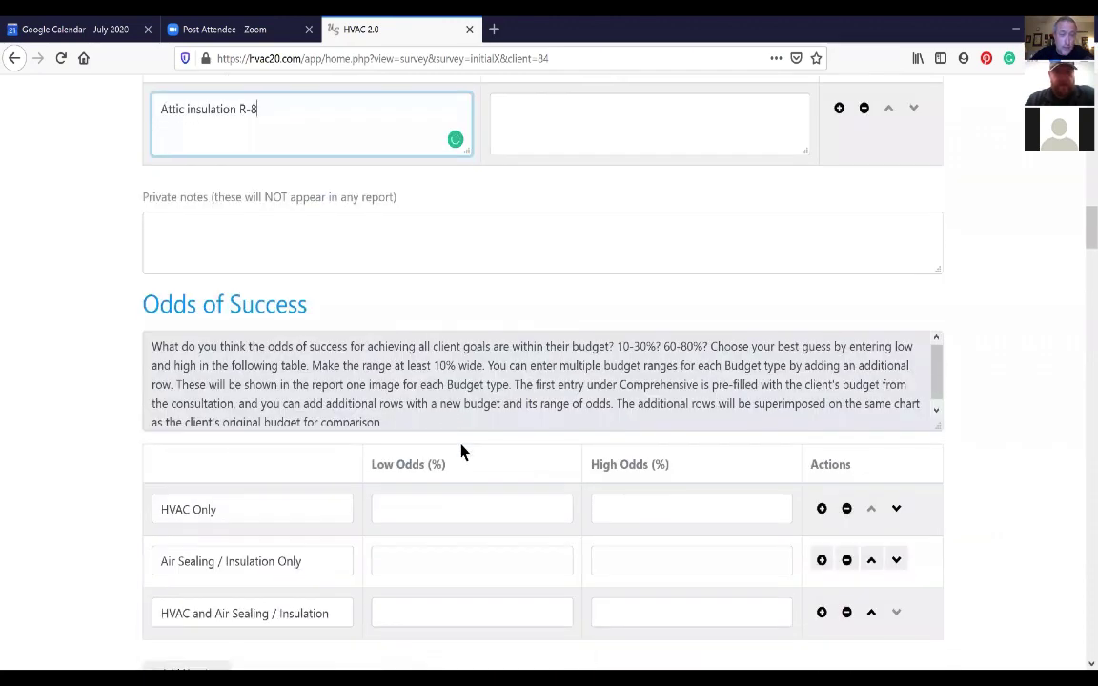
scroll(461, 452, down, 3)
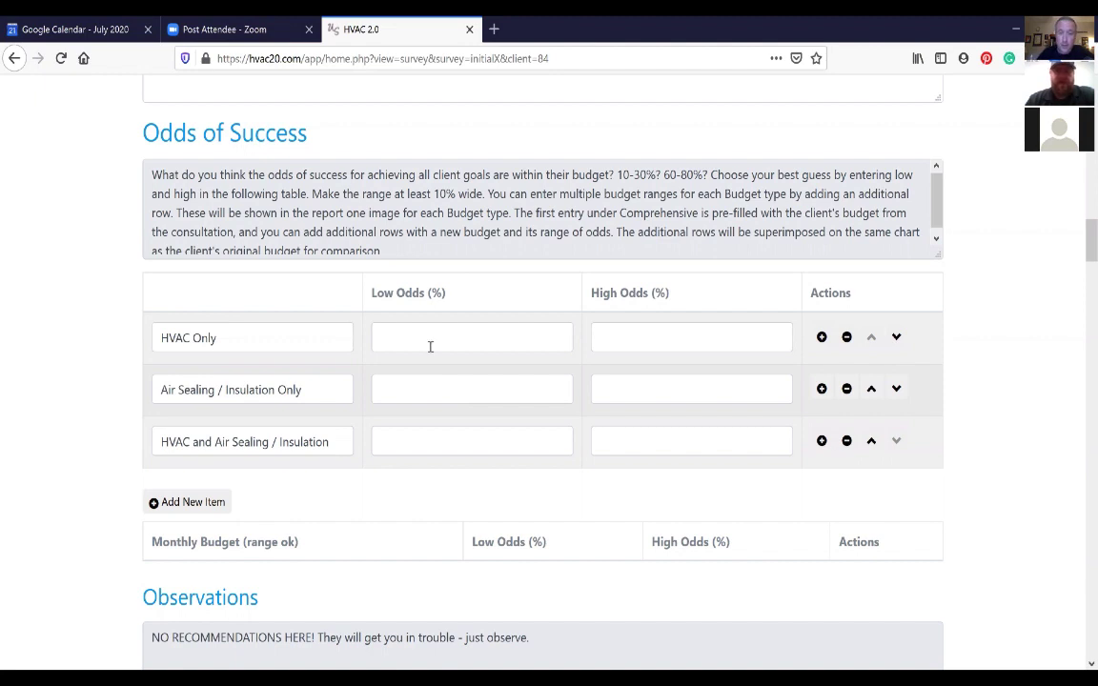
click(430, 350)
text(0)
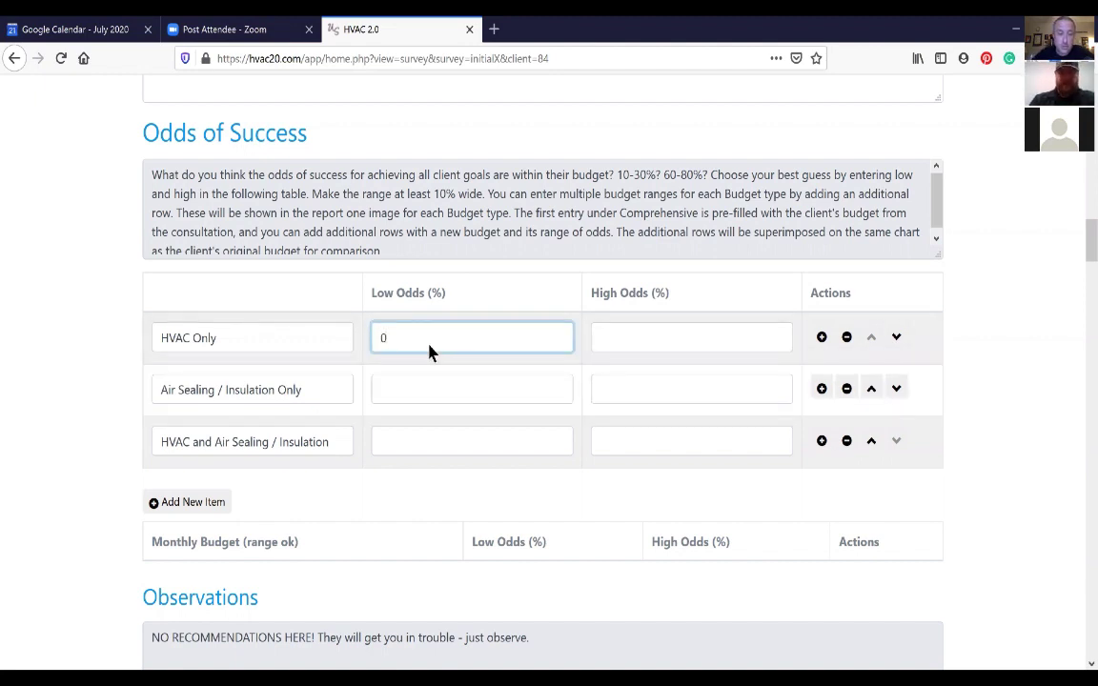
text(10)
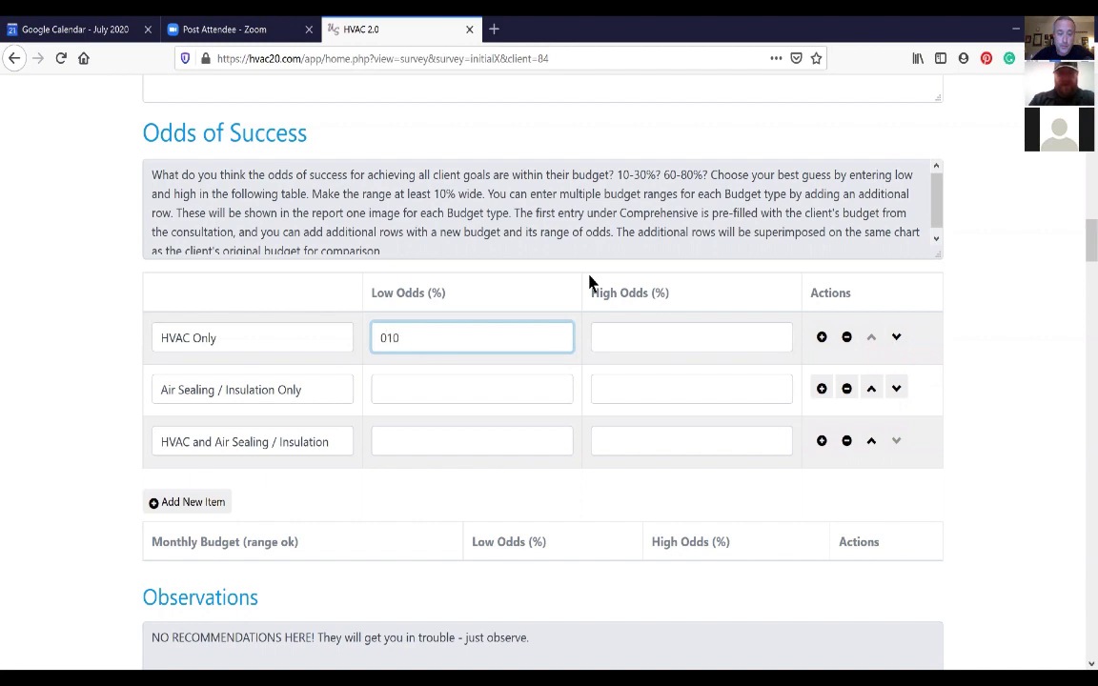
key(BackSpace)
key(BackSpace)
key(Tab)
text(10)
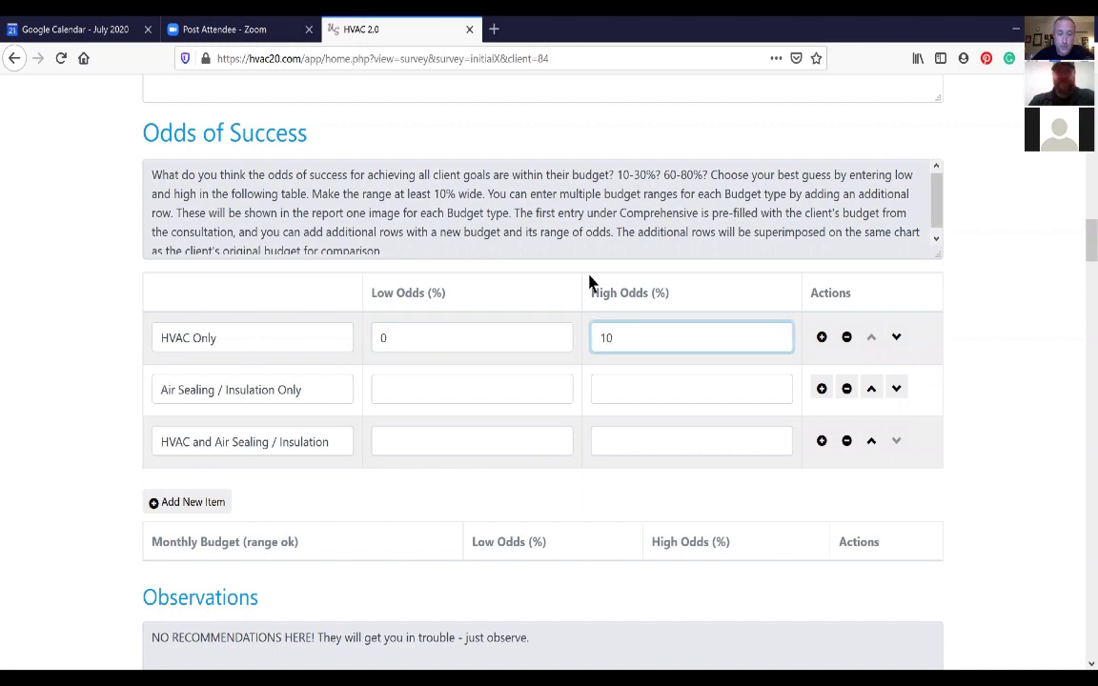
Set the Air Sealing / Insulation Only row to low odds of 40% and high odds of 60%
click(503, 382)
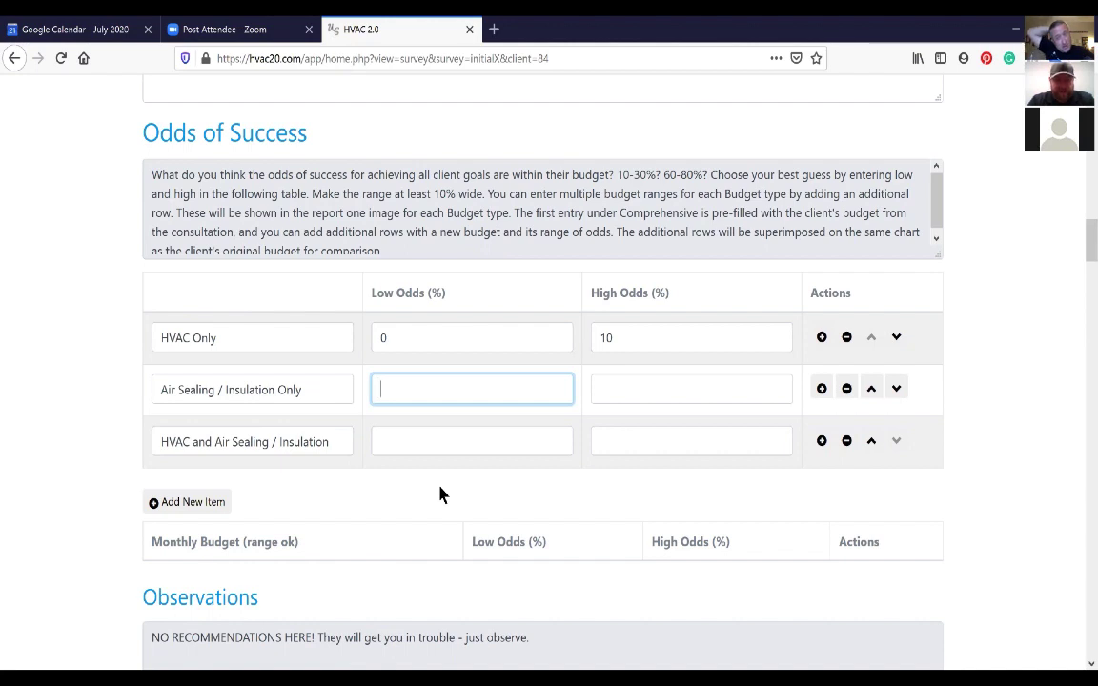
text(40)
key(Tab)
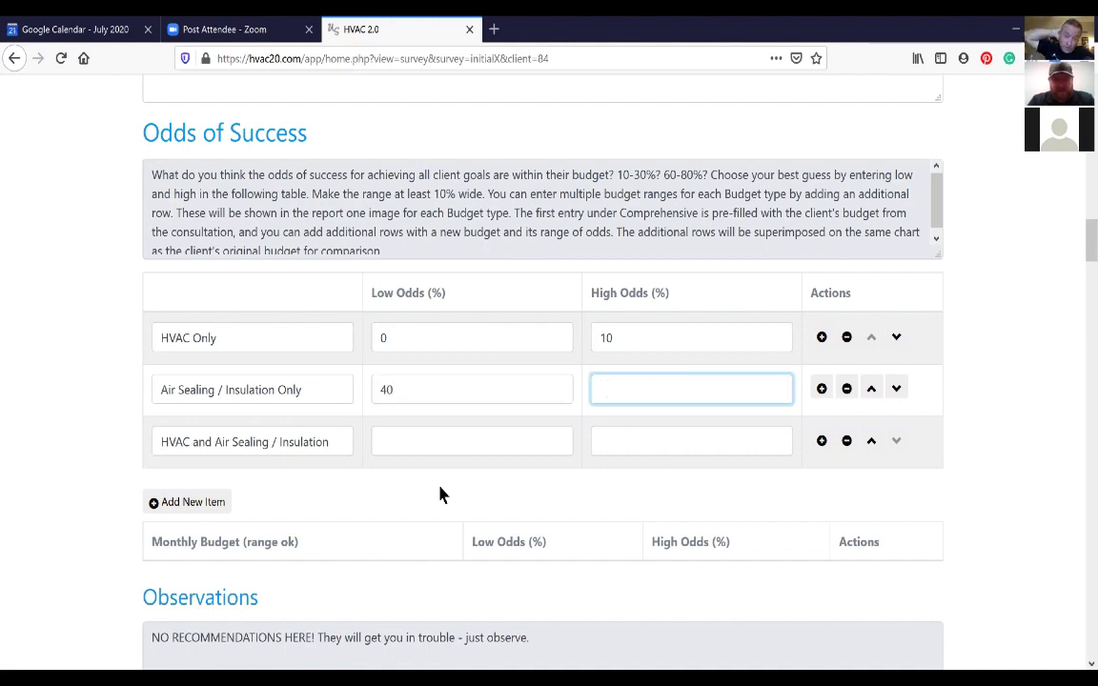
text(60)
Set the HVAC and Air Sealing / Insulation row to low odds of 80% and high odds of 90%
click(433, 453)
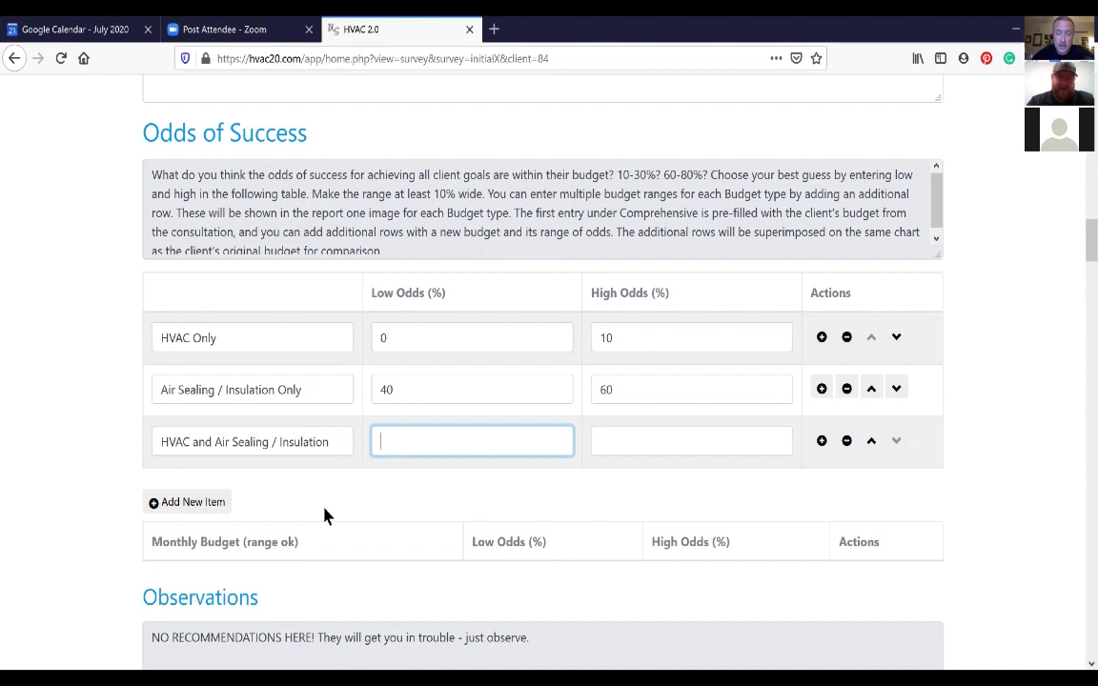
text(80)
key(Tab)
text(90)
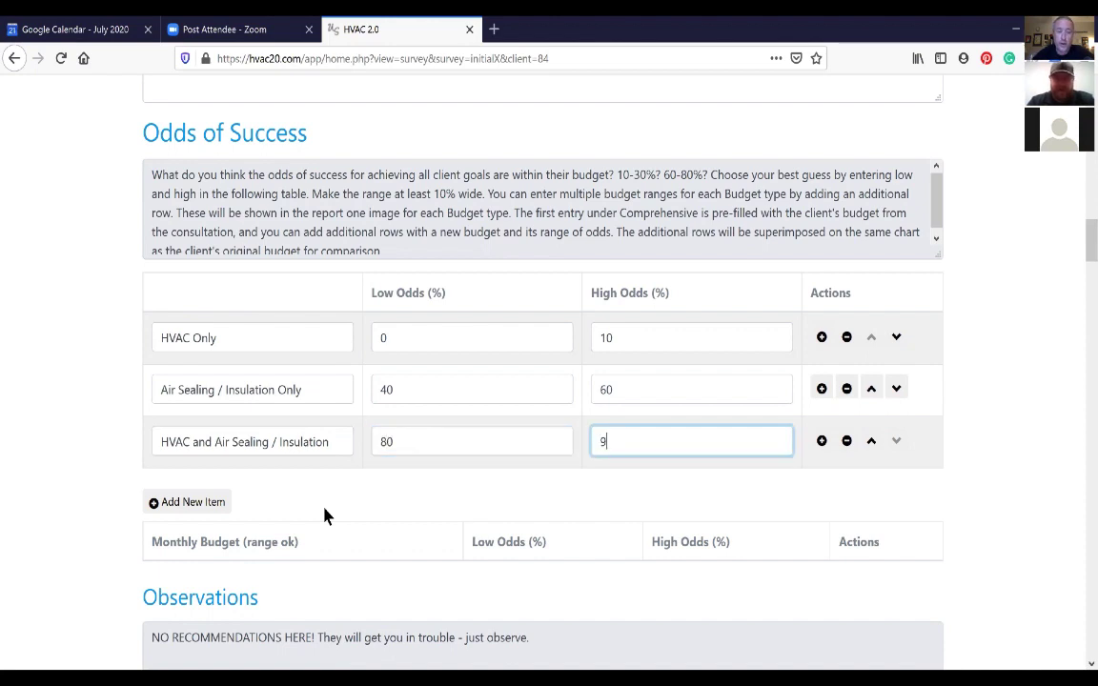
key(Tab)
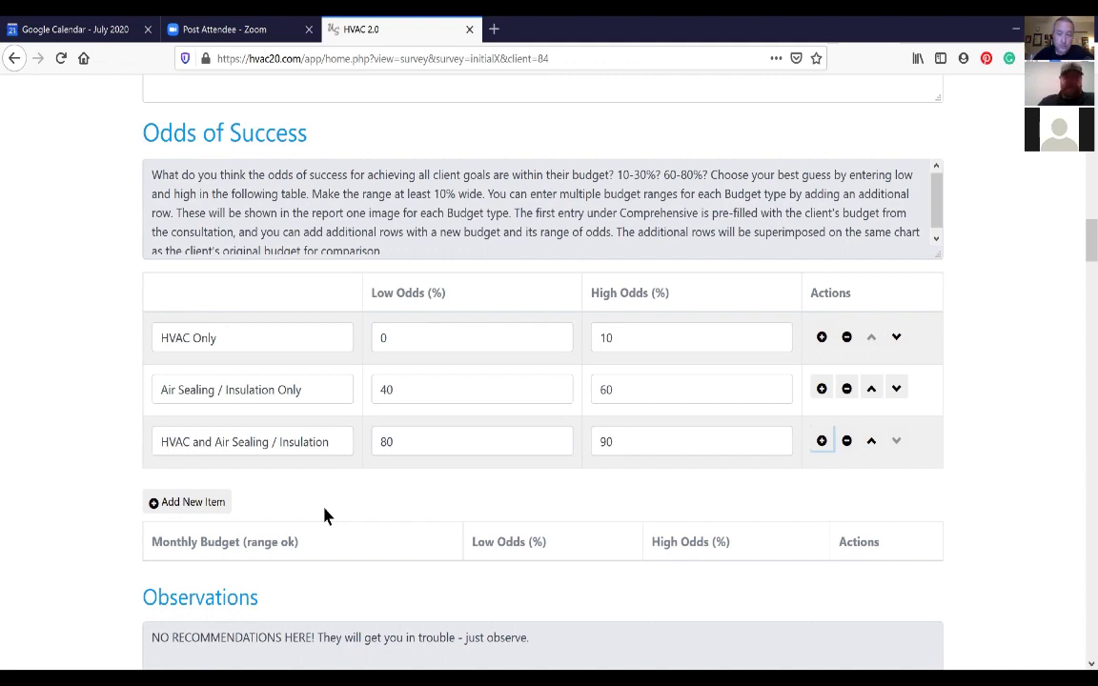
Add an empty monthly budget row, and add a fourth odds row named "Attic spray foam / mini split"
click(228, 503)
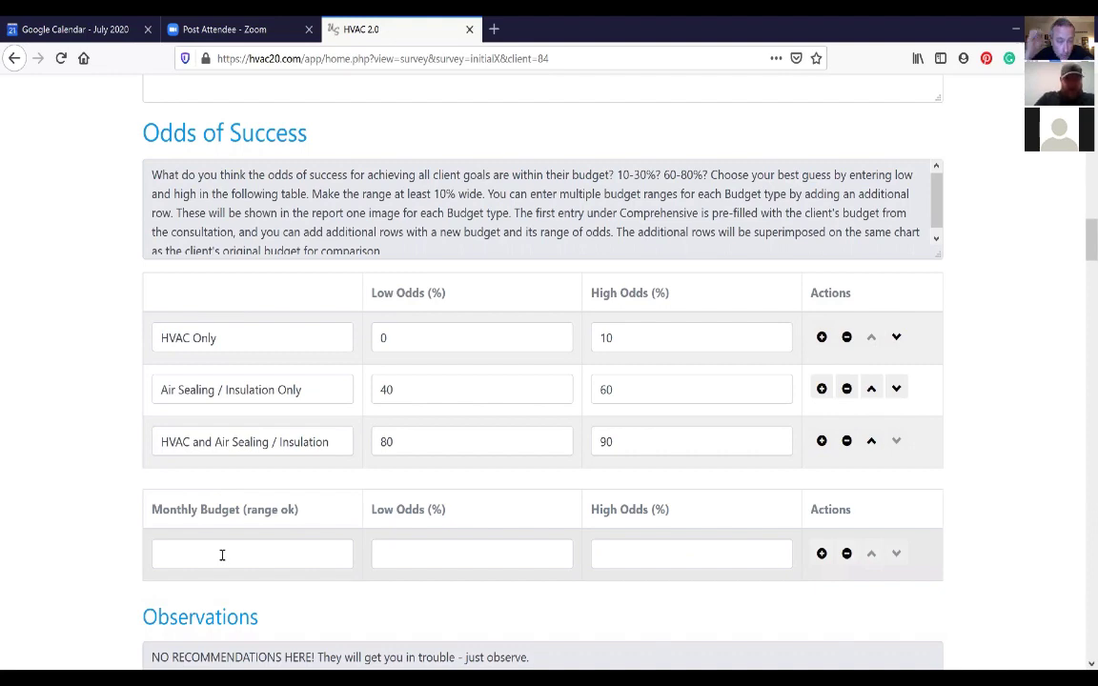
click(821, 440)
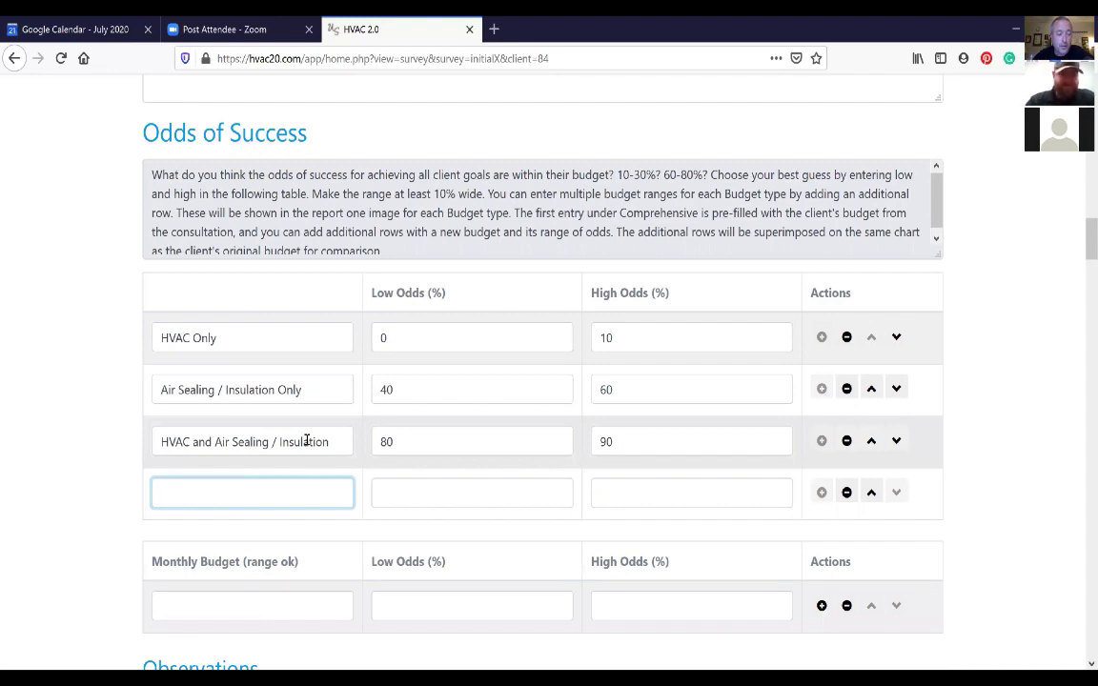
text(Uppe)
key(BackSpace)
key(BackSpace)
key(BackSpace)
key(BackSpace)
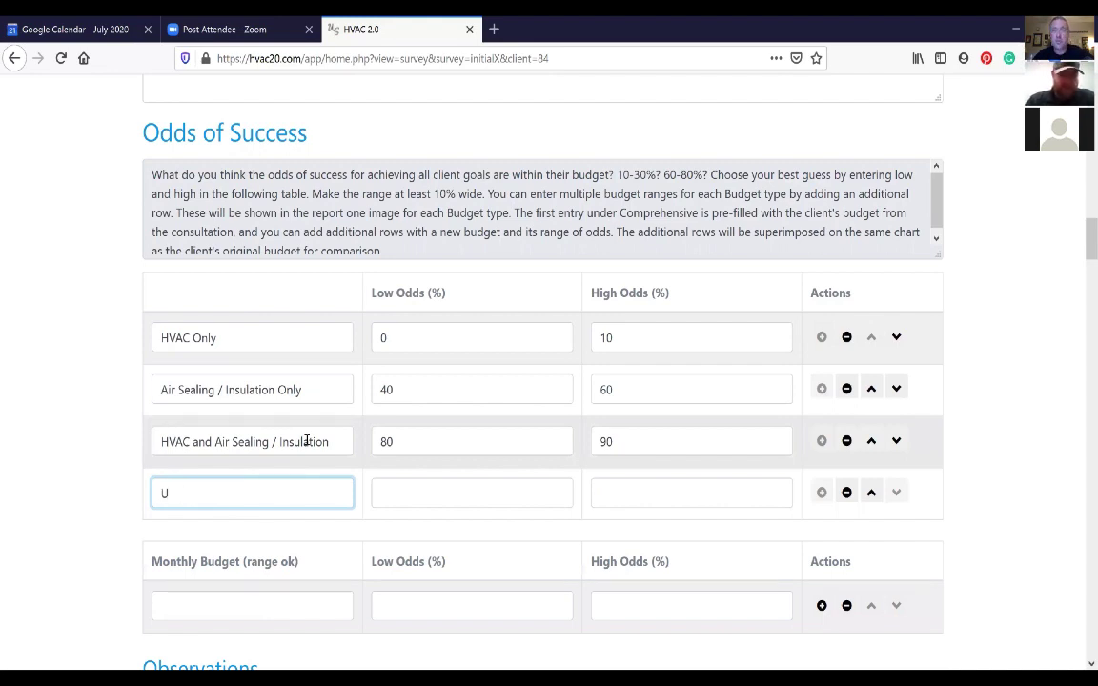
text(Attic spra)
text(y foam / )
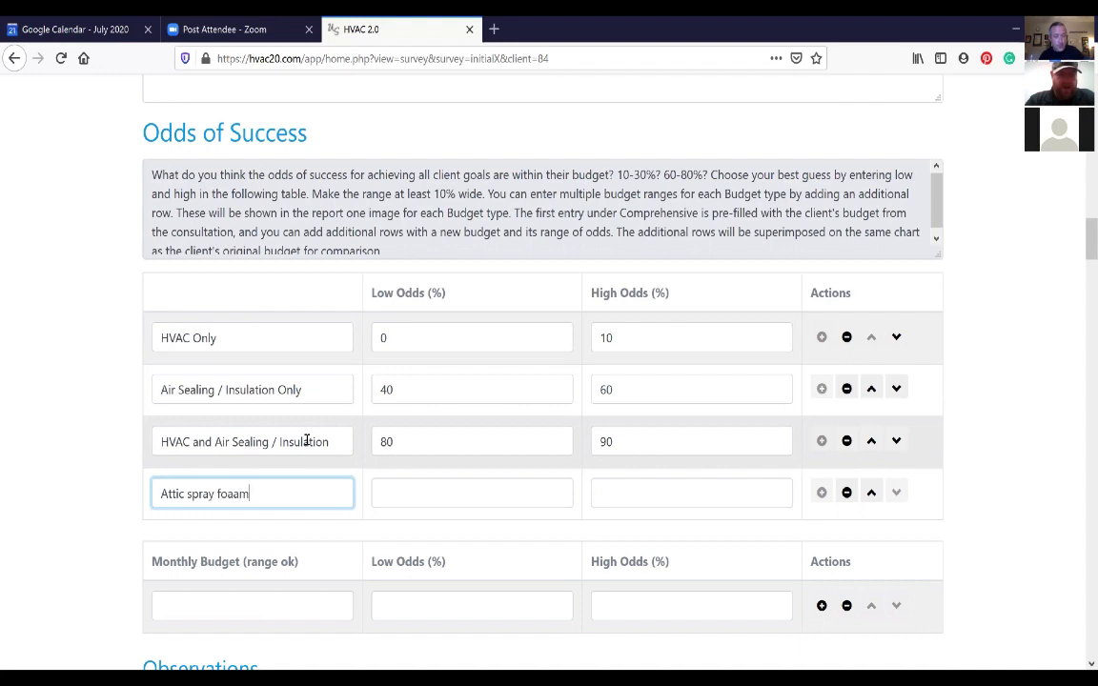
text(mini split)
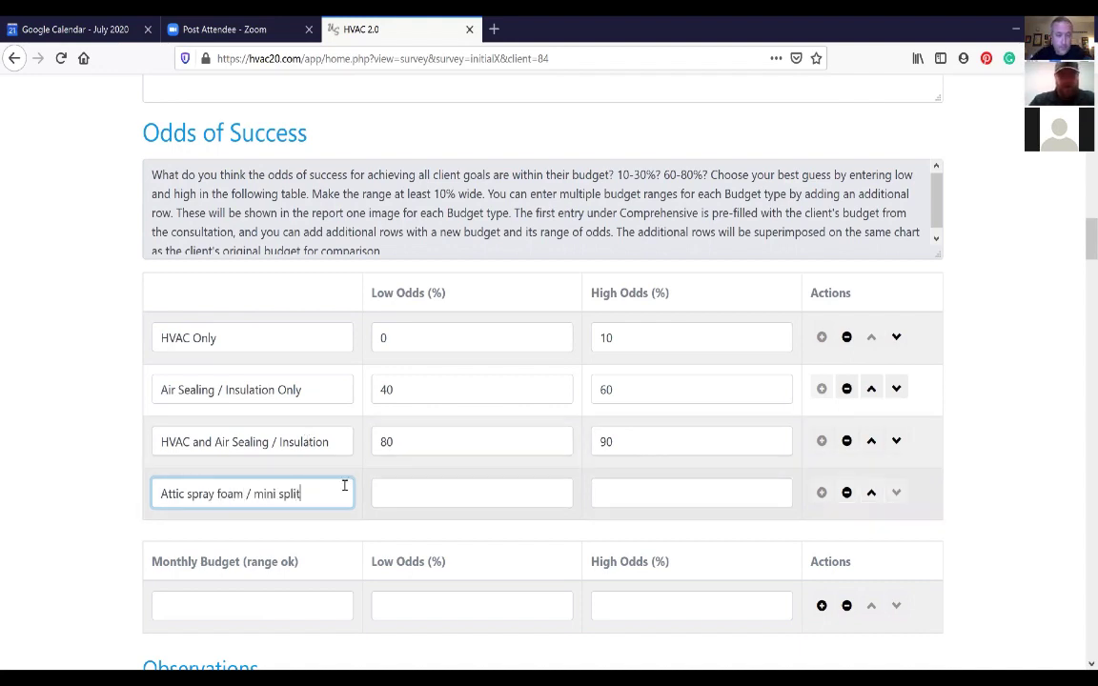
Give the Attic spray foam / mini split row low odds of 80% and high odds of 90%
click(404, 495)
text(80)
key(Tab)
text(90)
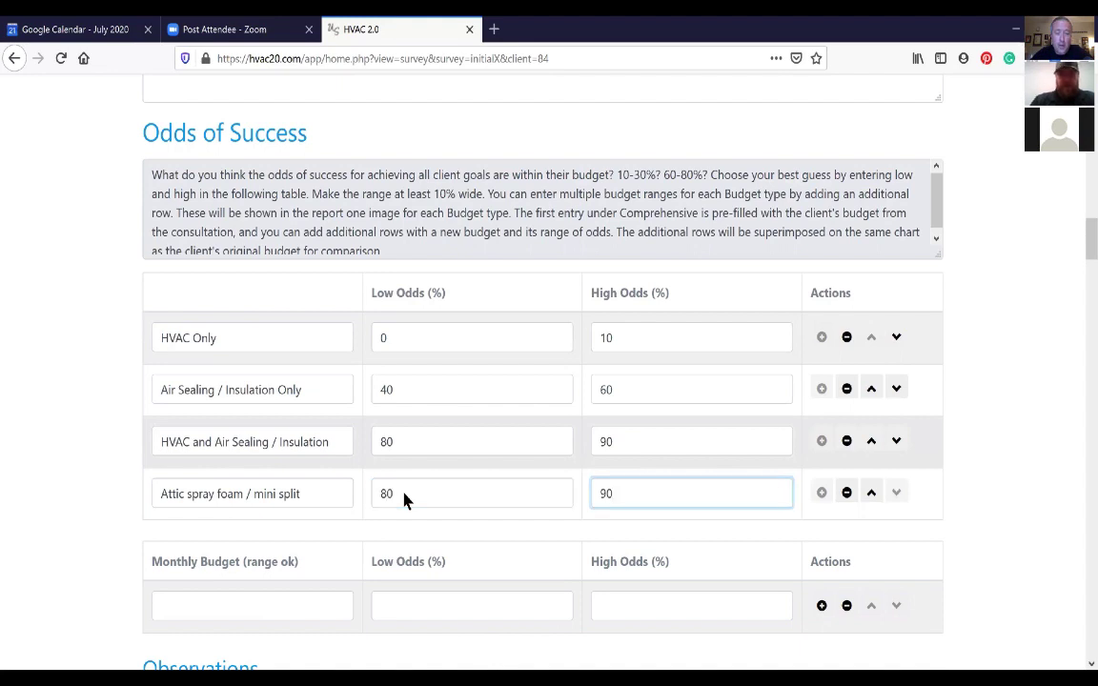
key(Tab)
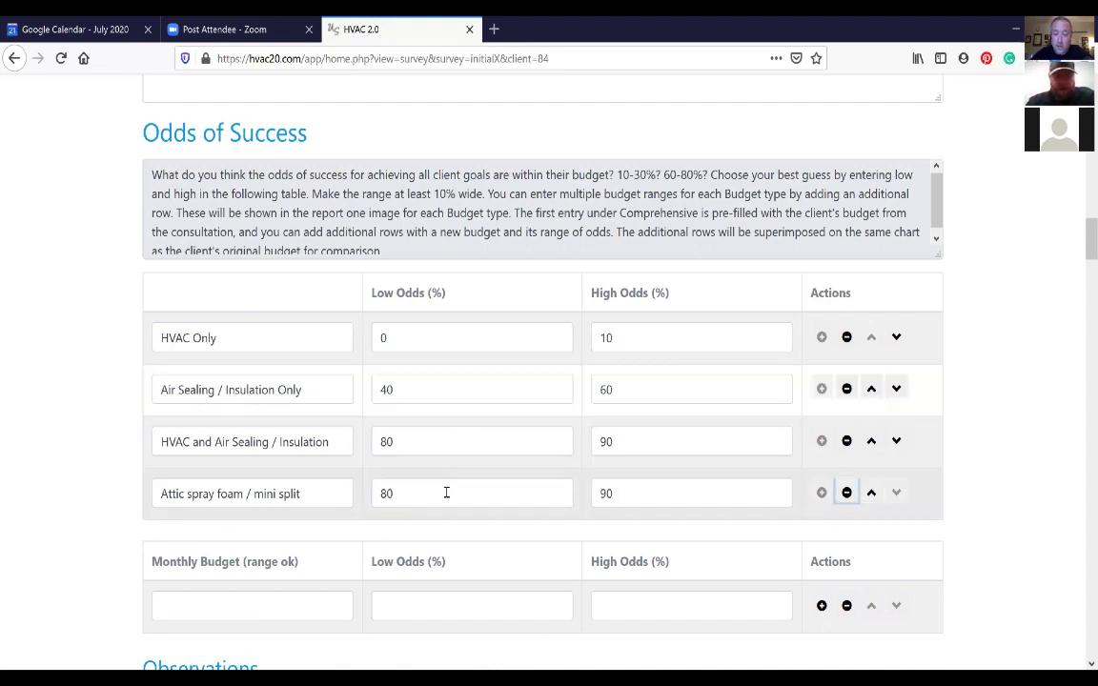
Change the Attic spray foam / mini split odds to 70% low and 80% high
click(446, 493)
key(BackSpace)
key(BackSpace)
text(70)
key(Tab)
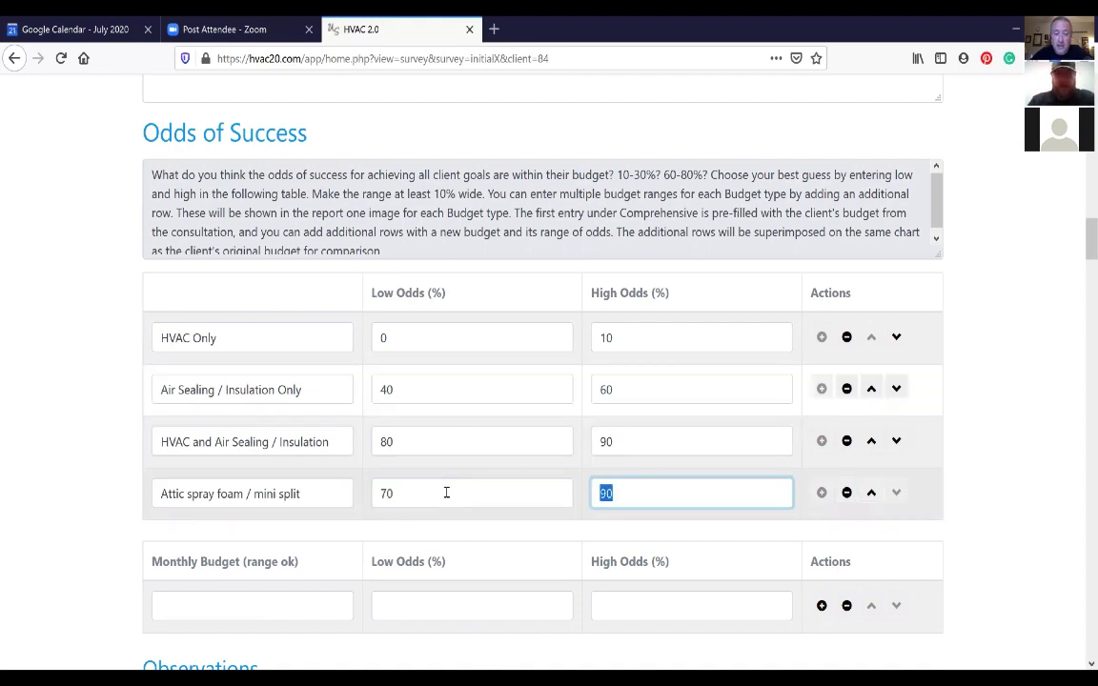
text(80)
Set the Attic spray foam / mini split row to low odds of 75% and high odds of 85%
click(446, 493)
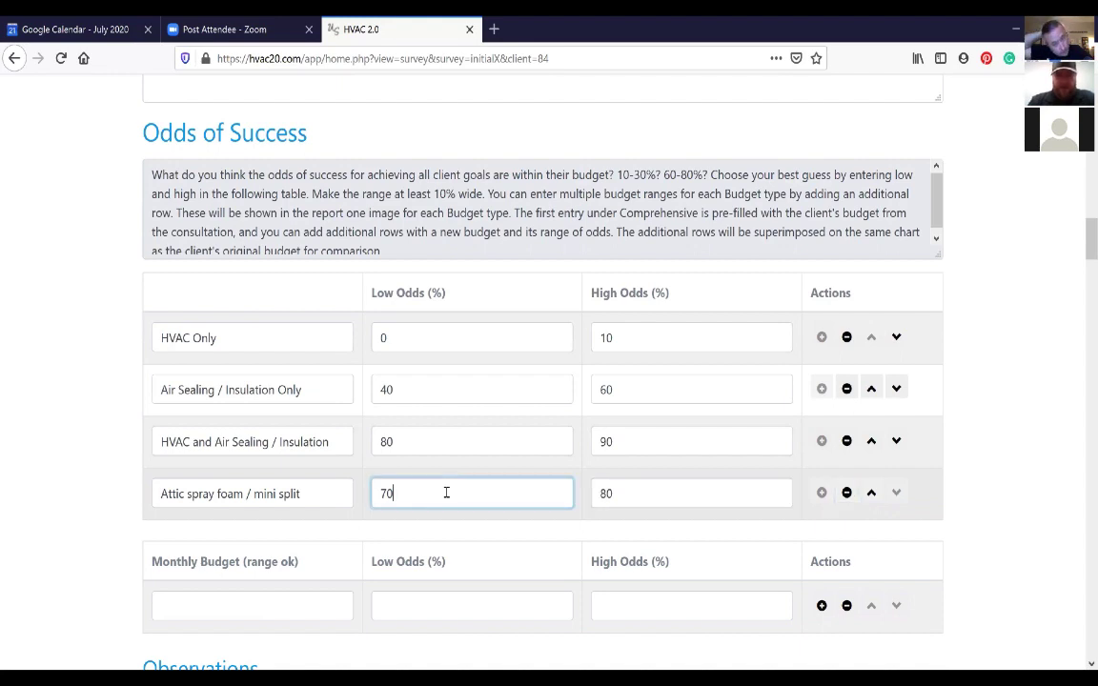
key(BackSpace)
text(5)
key(Tab)
text(85)
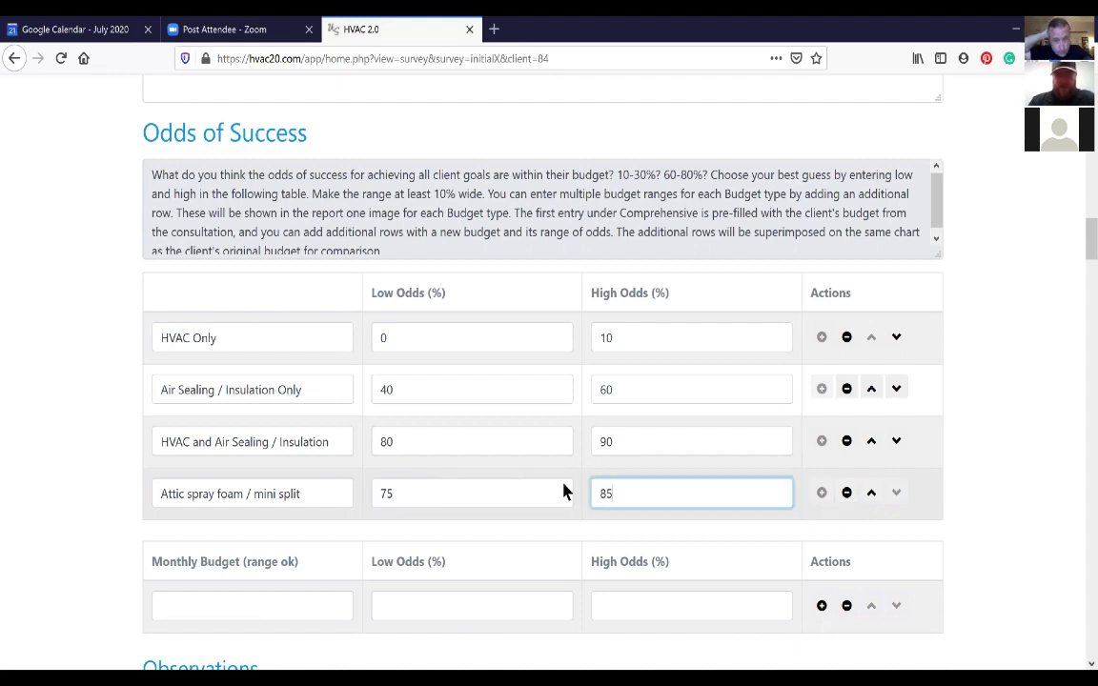
key(Tab)
Fill the monthly budget row with a budget of 150, low odds of 60% and high odds of 80%
scroll(465, 544, down, 2)
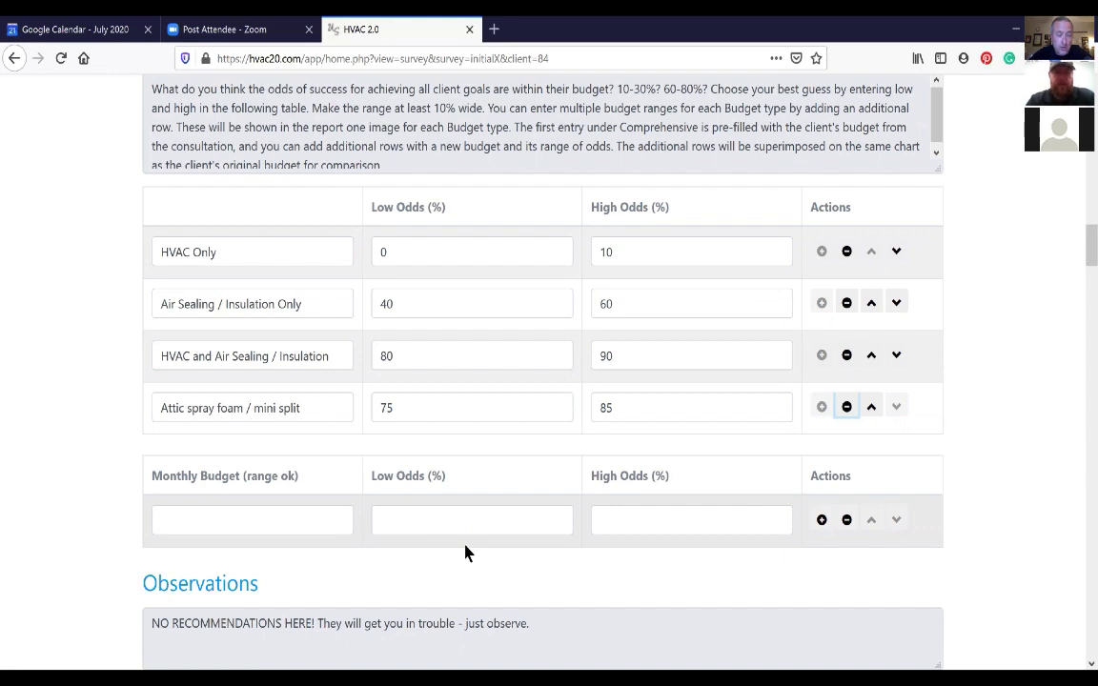
click(333, 522)
text(150)
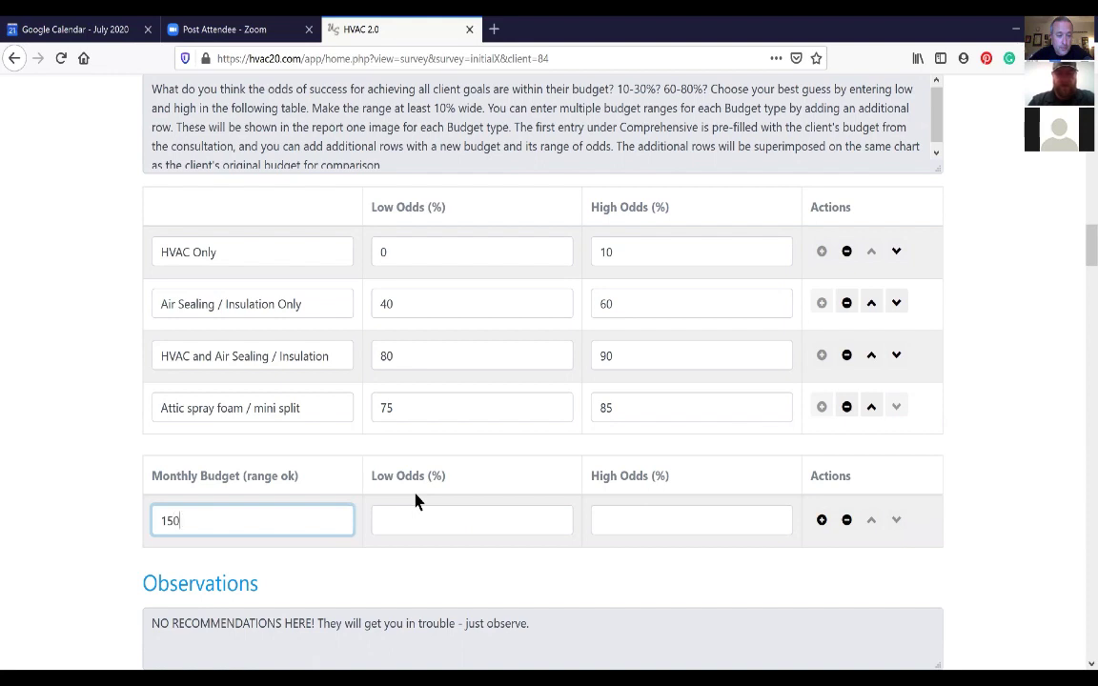
key(Tab)
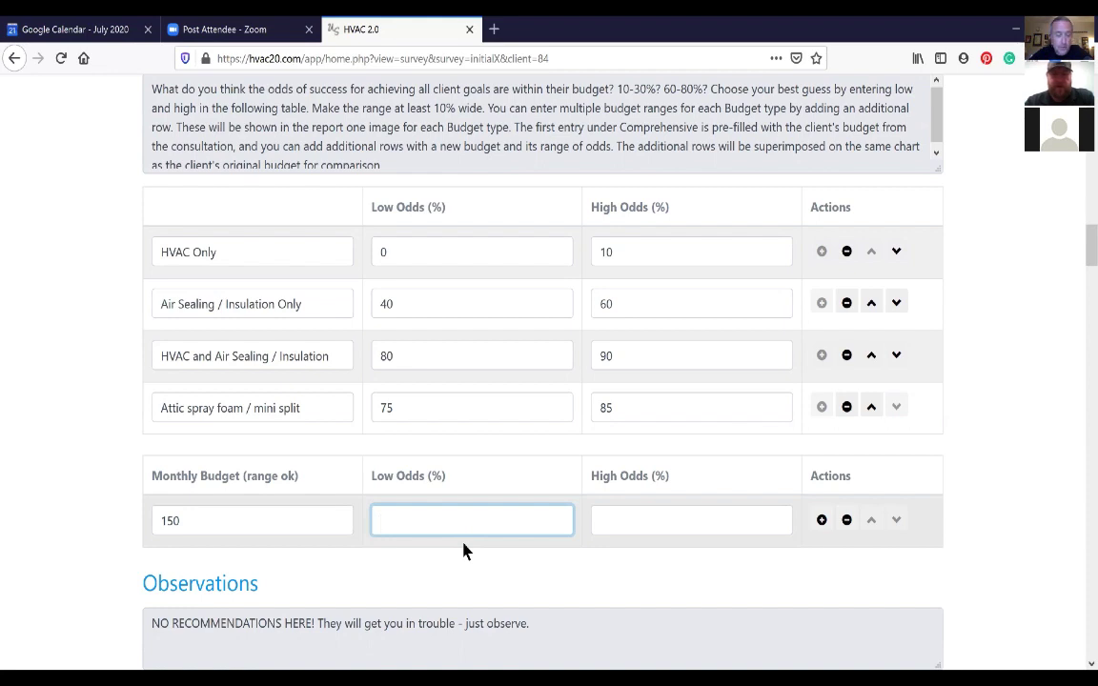
text(60)
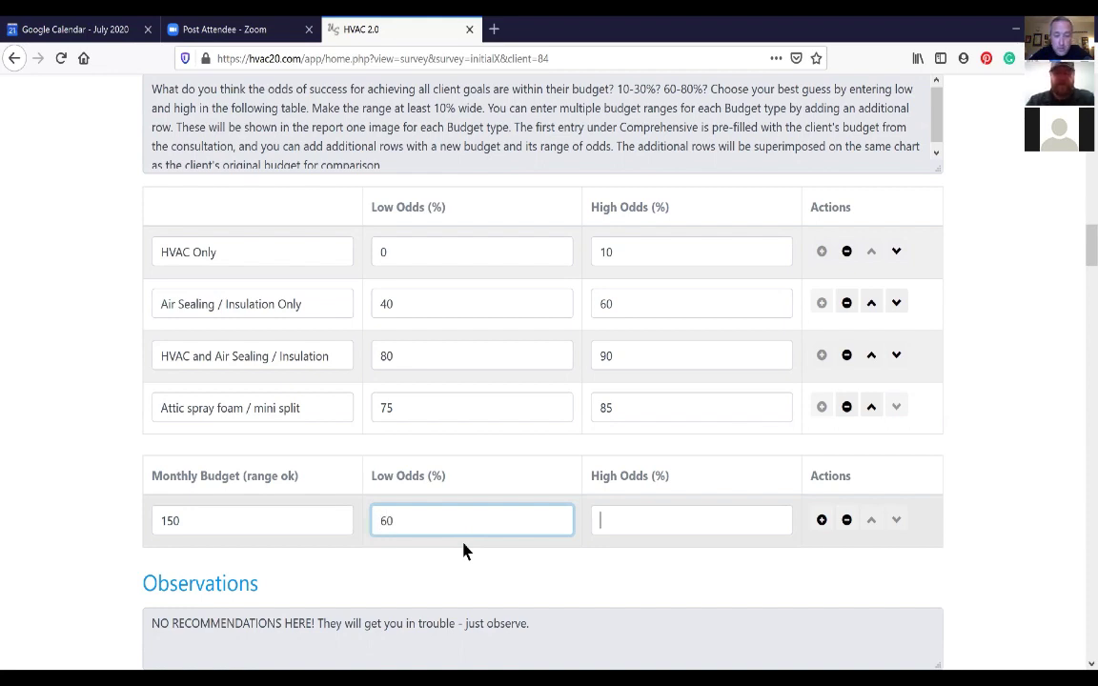
key(Tab)
text(80)
key(Tab)
scroll(457, 551, down, 2)
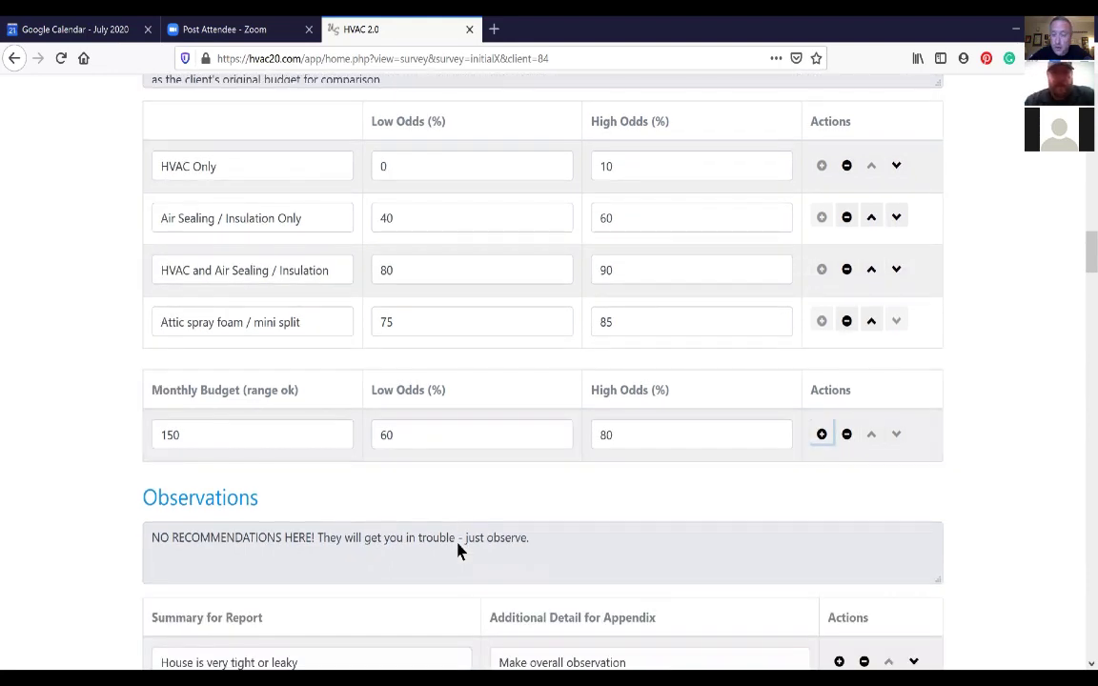
Add a second monthly budget row with a budget of 250, low odds of 85% and high odds of 90%
click(822, 434)
click(292, 487)
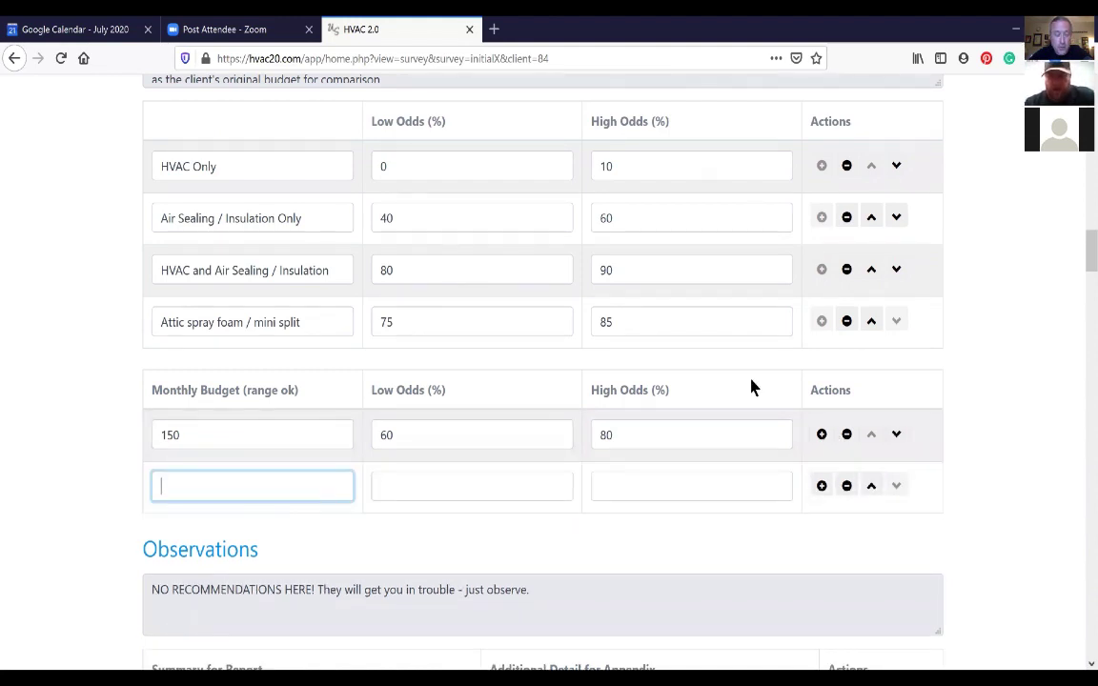
text(250)
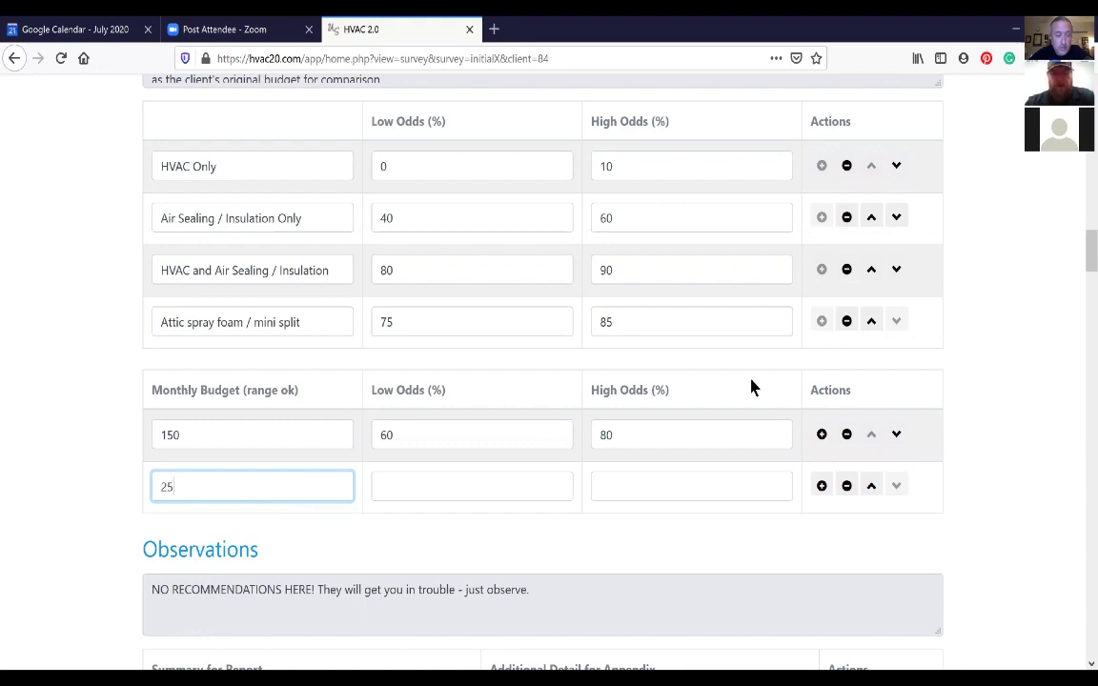
key(Tab)
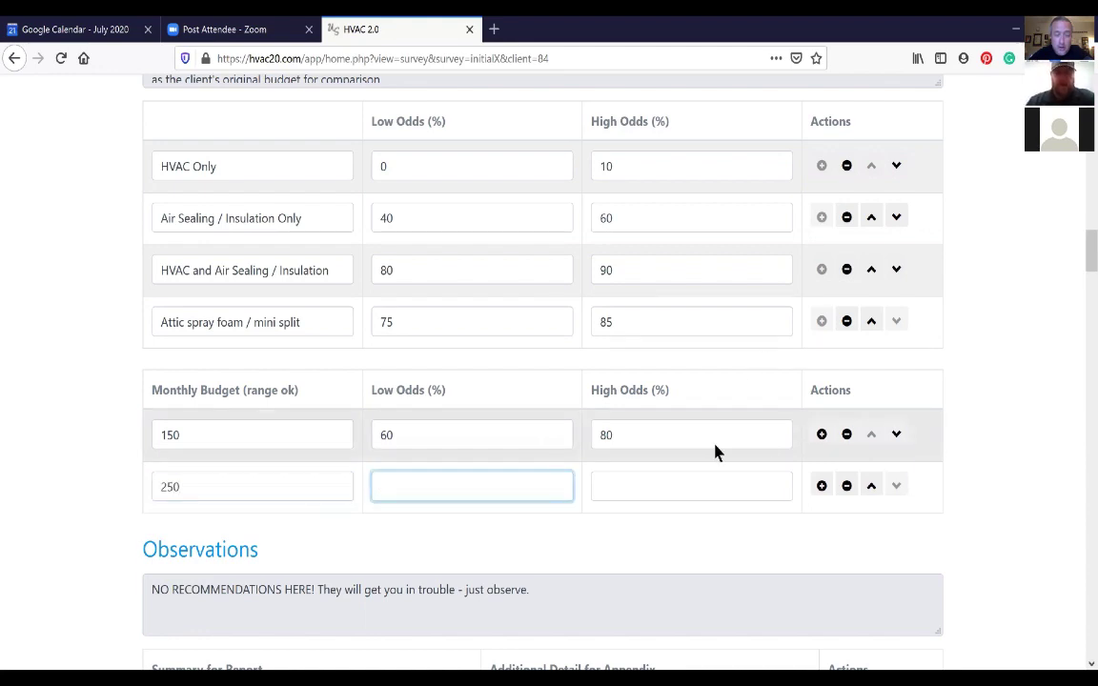
text(85)
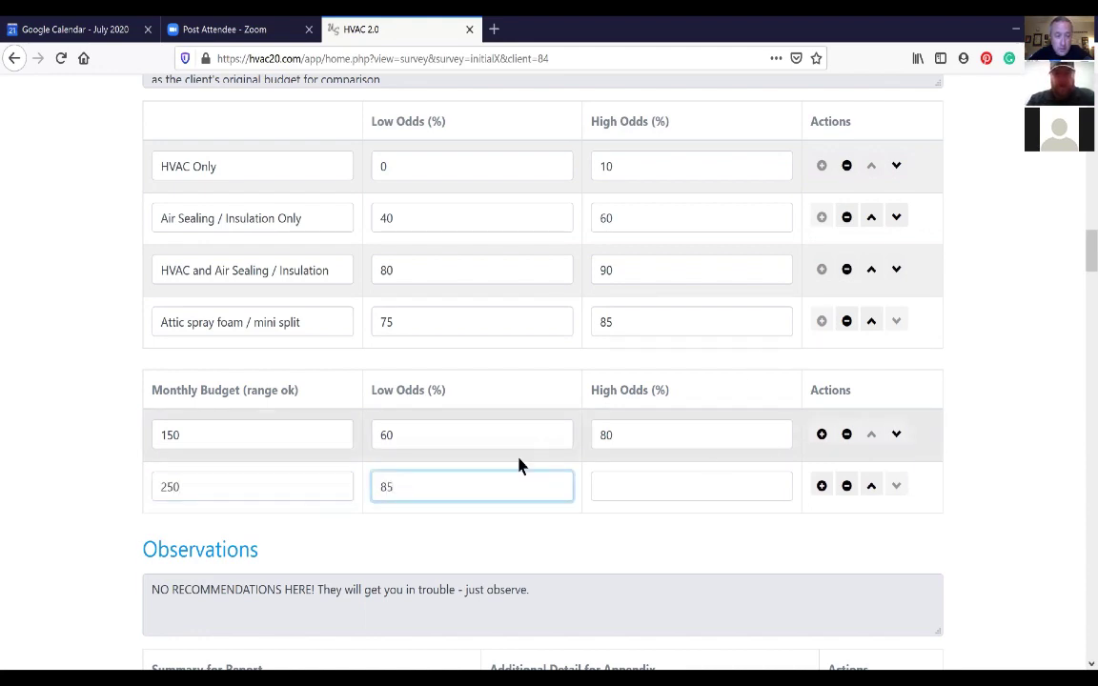
key(Tab)
text(90)
key(Tab)
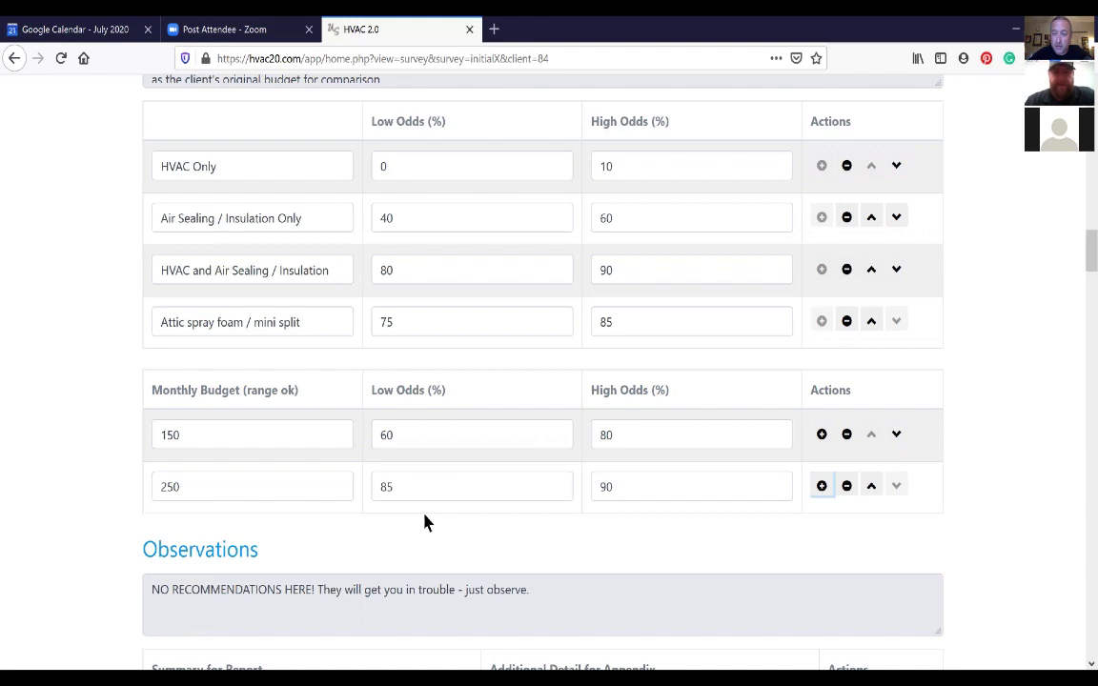
Add a third monthly budget row with a budget of 40, low odds of 10% and high odds of 20%
click(822, 486)
click(260, 544)
text(40)
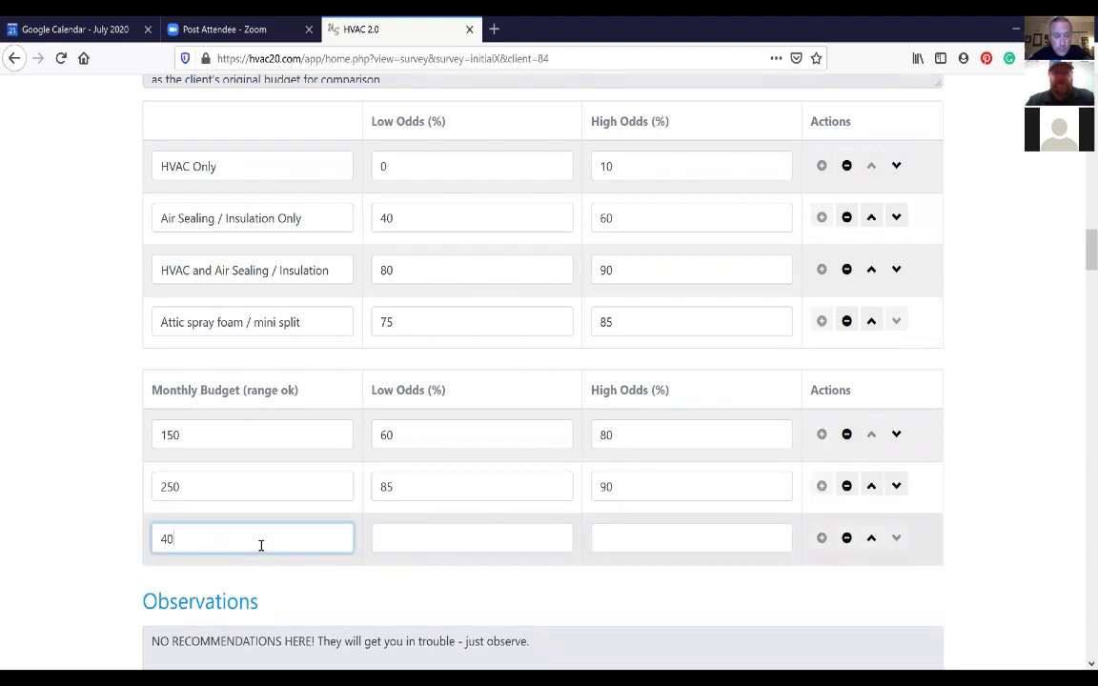
key(Tab)
text(10)
key(Tab)
text(20)
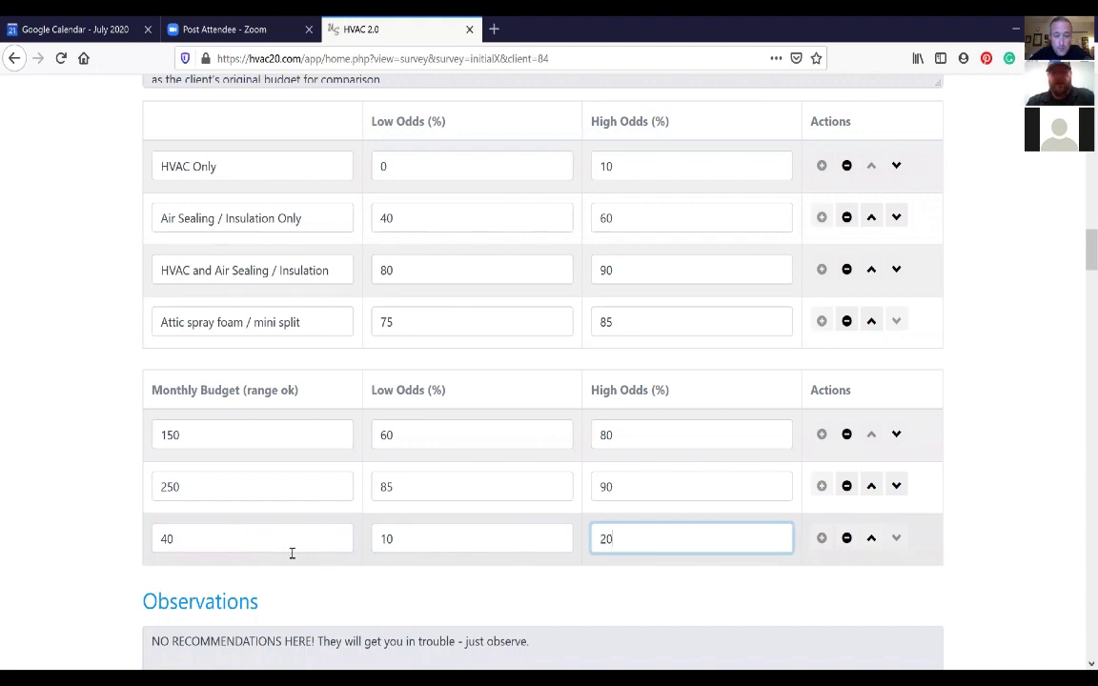
click(256, 578)
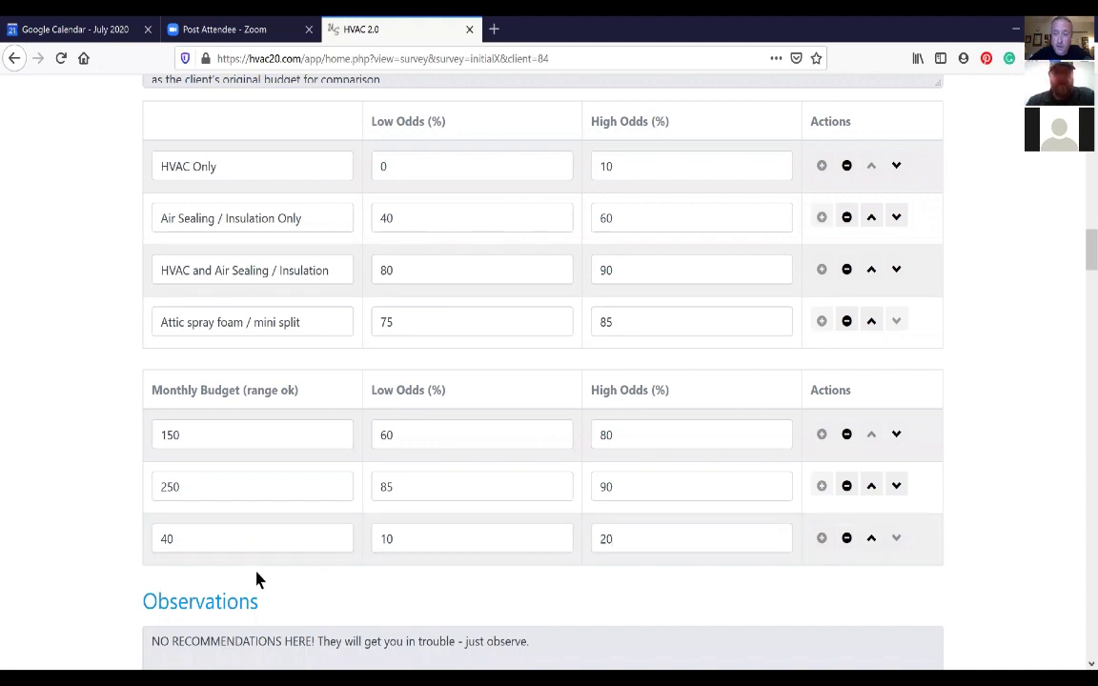
Review the prefilled Observations table, from the overall house tightness row through to the Other row
scroll(255, 578, down, 2)
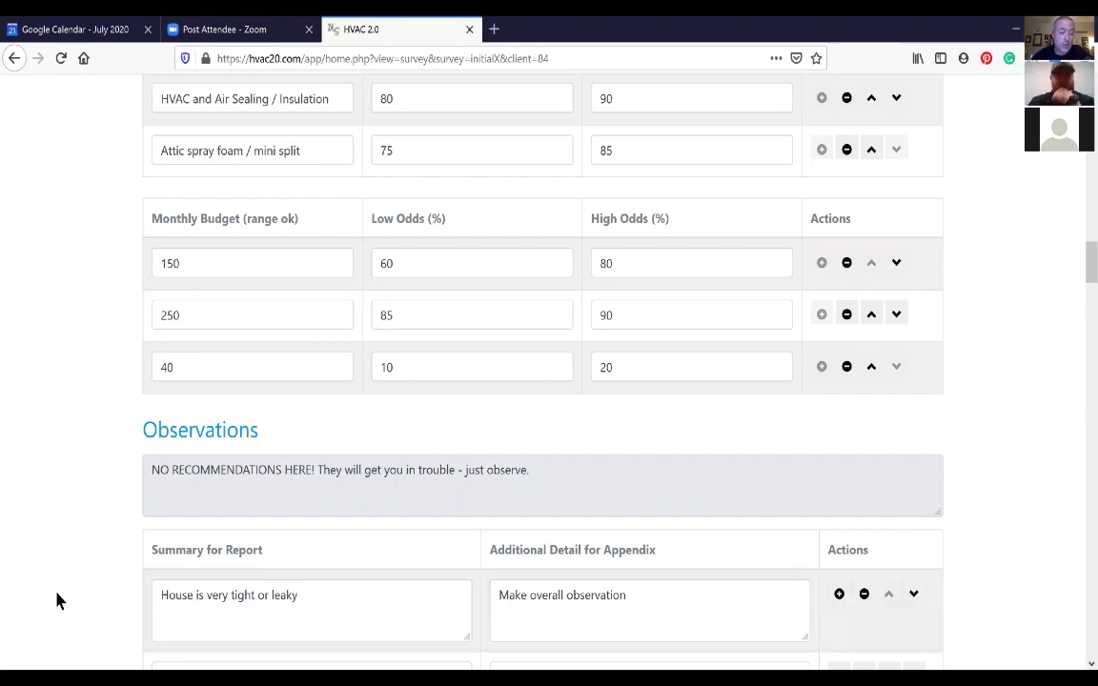
scroll(215, 489, down, 2)
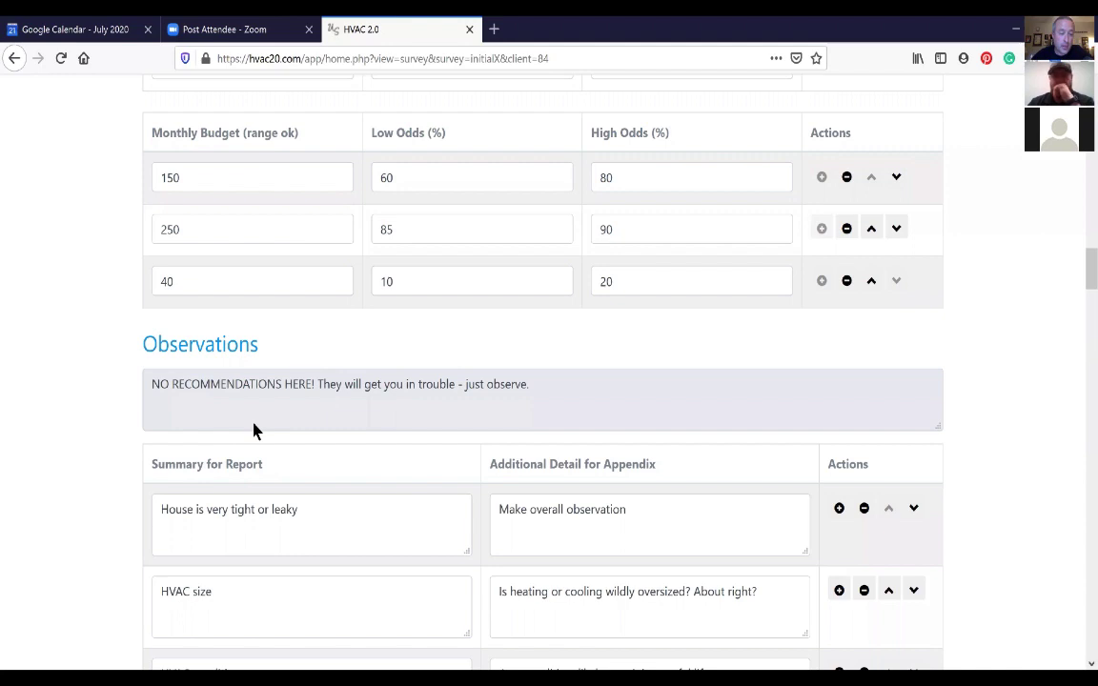
scroll(268, 461, down, 2)
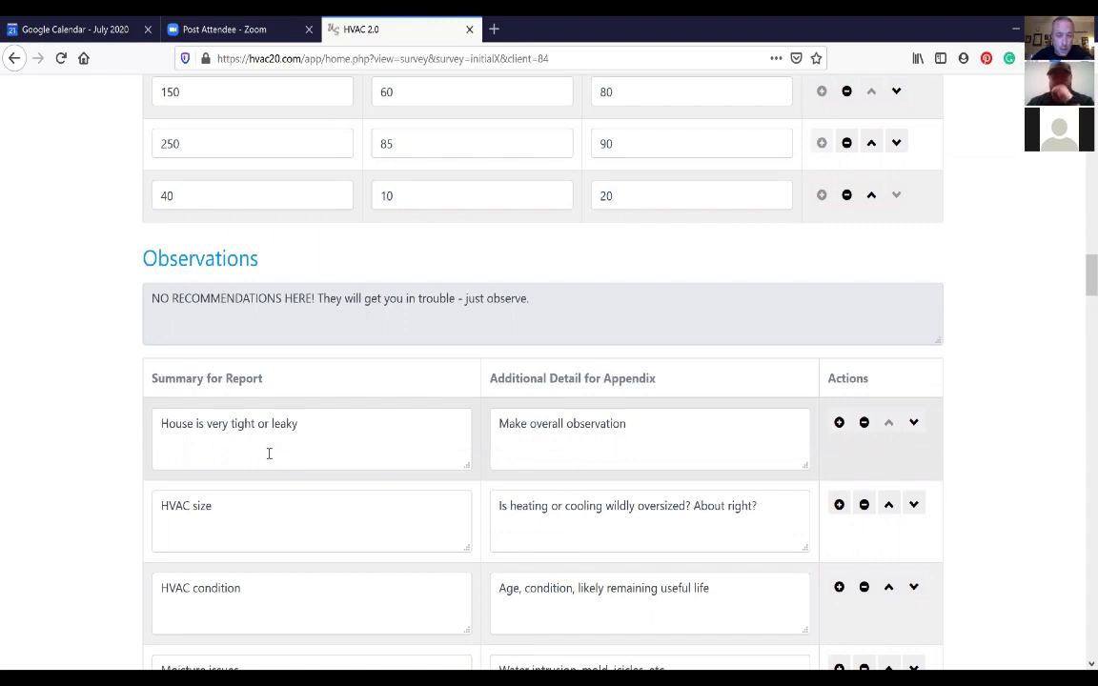
scroll(268, 454, down, 2)
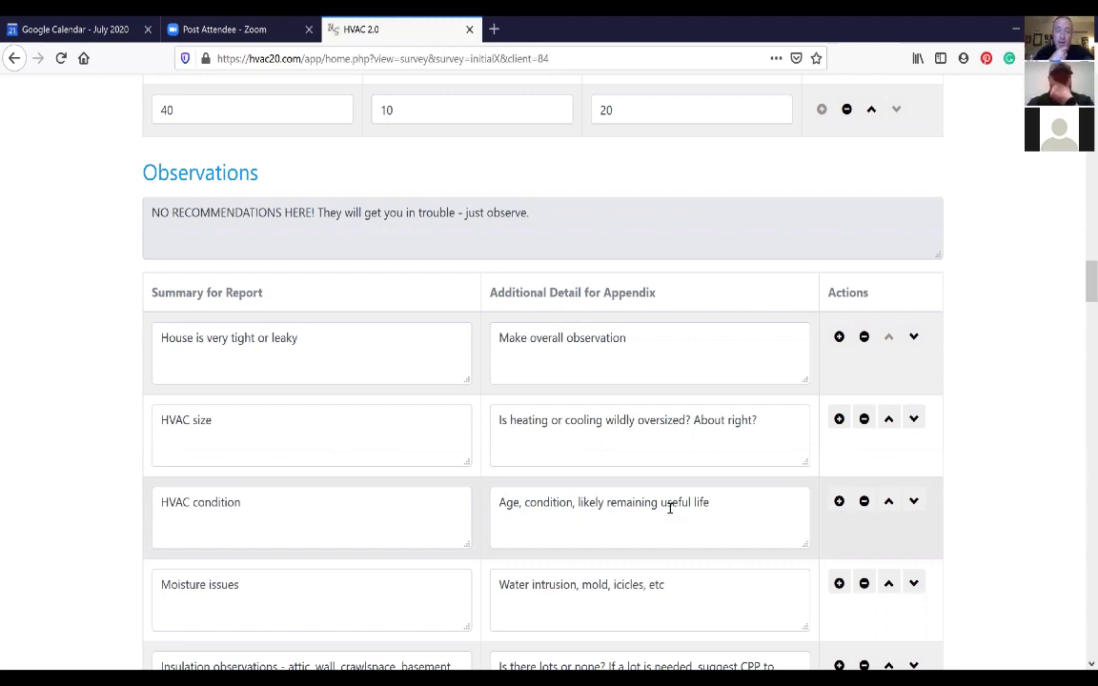
scroll(669, 508, down, 2)
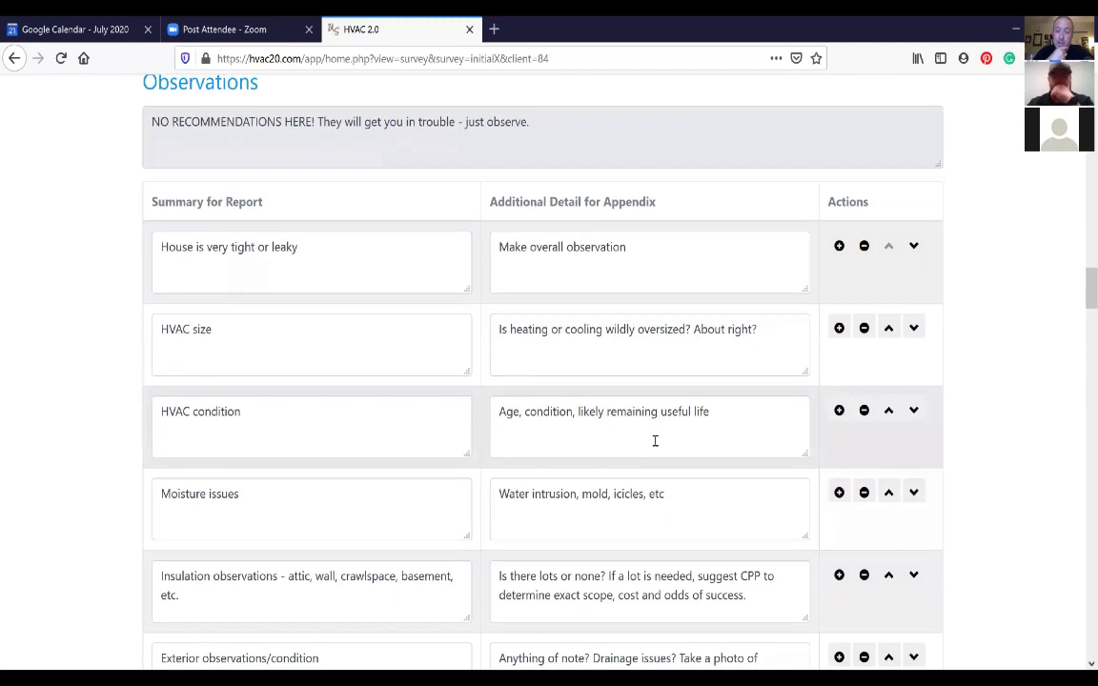
scroll(655, 440, down, 2)
scroll(654, 440, down, 2)
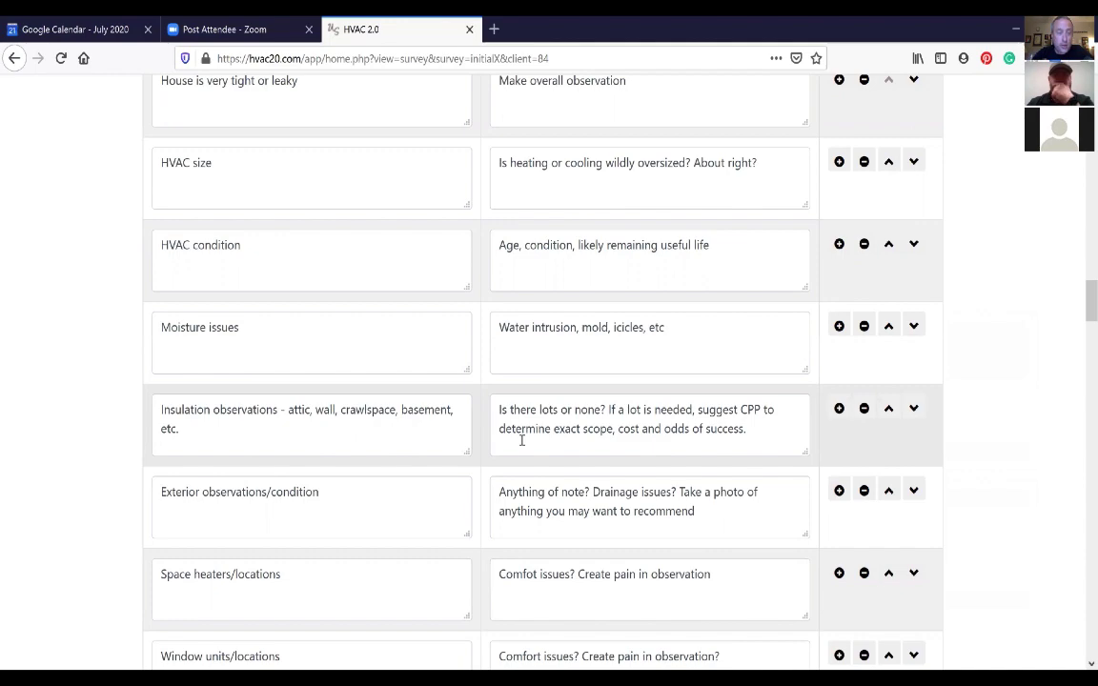
scroll(521, 440, down, 2)
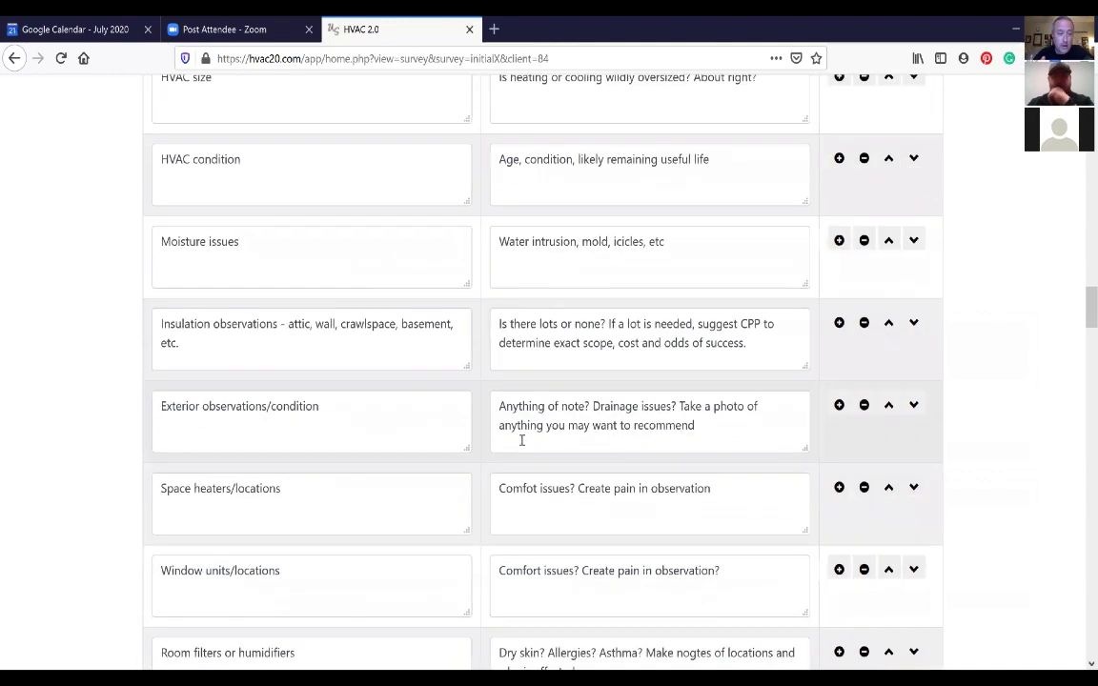
scroll(521, 441, down, 2)
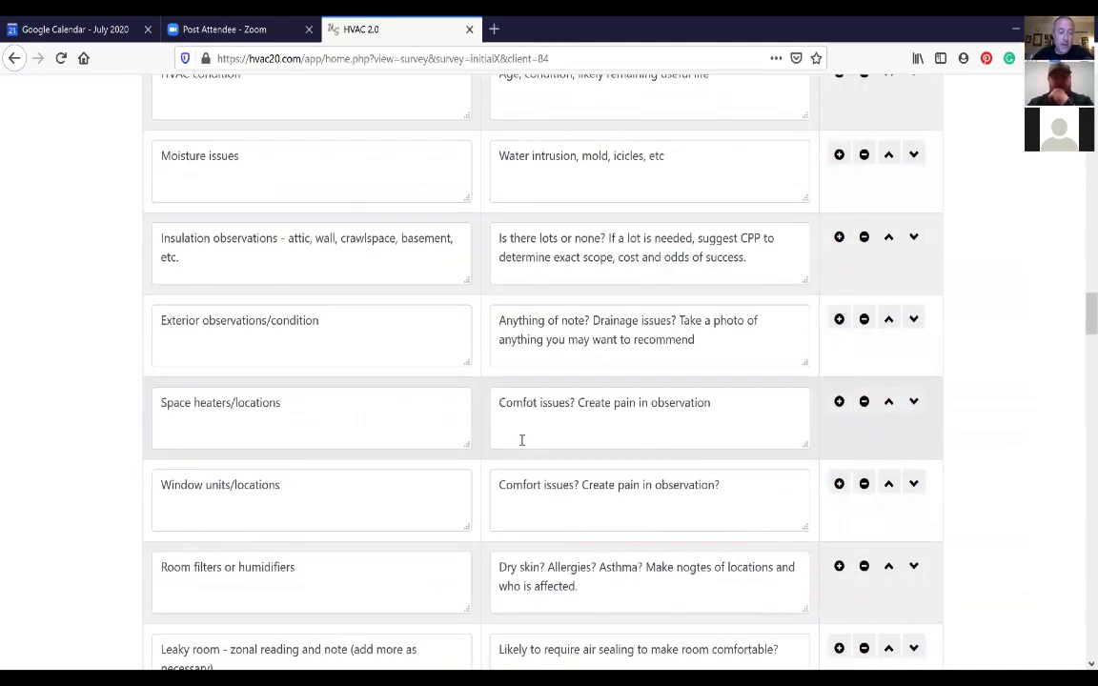
scroll(521, 440, down, 2)
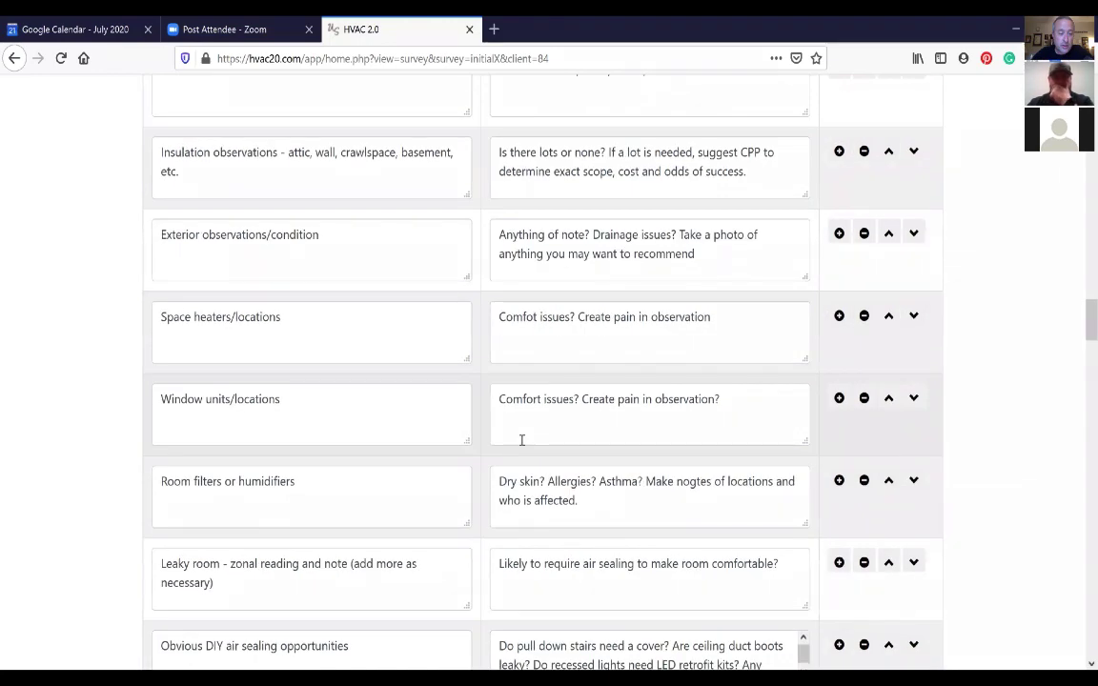
scroll(521, 439, down, 1)
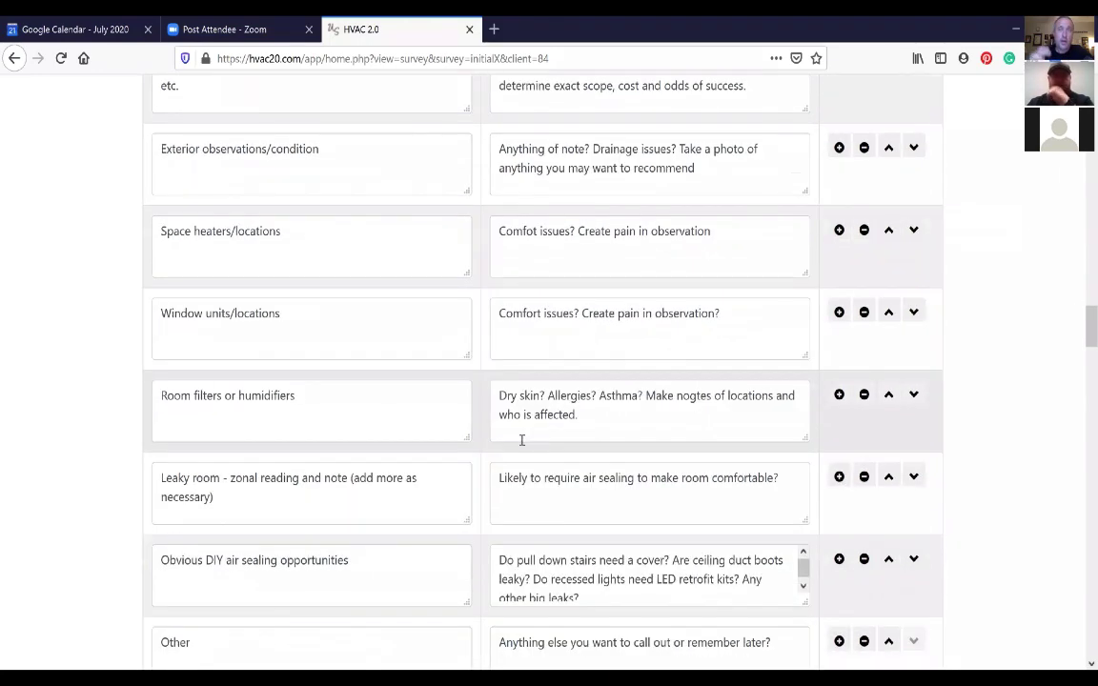
scroll(521, 439, up, 6)
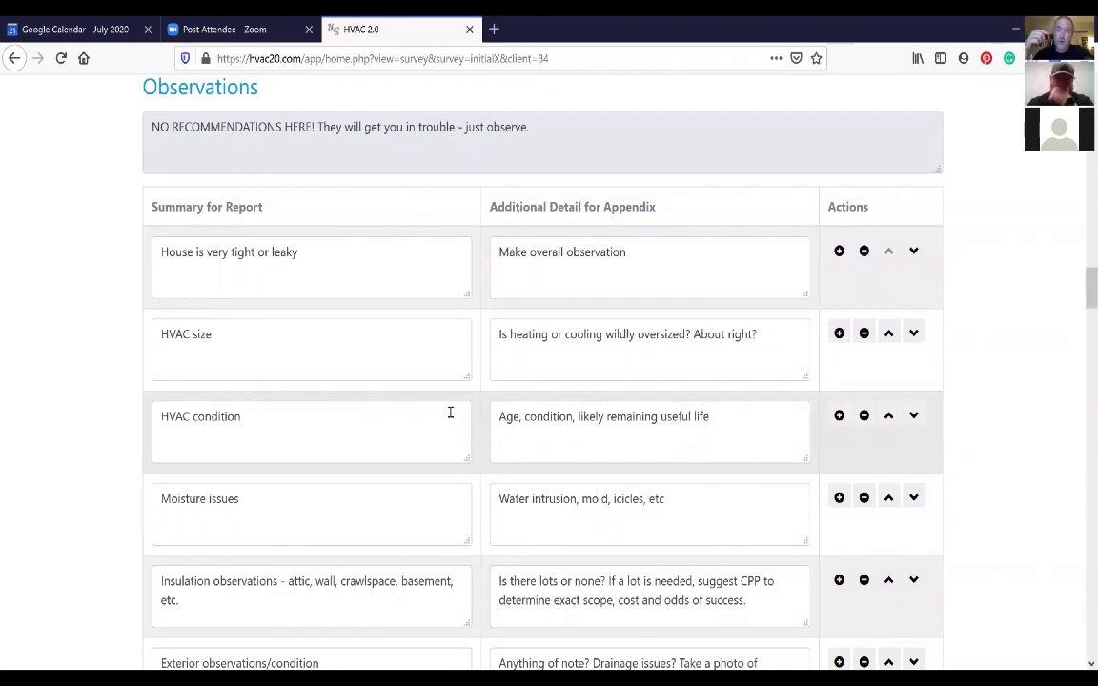
scroll(448, 427, down, 1)
scroll(448, 427, down, 1)
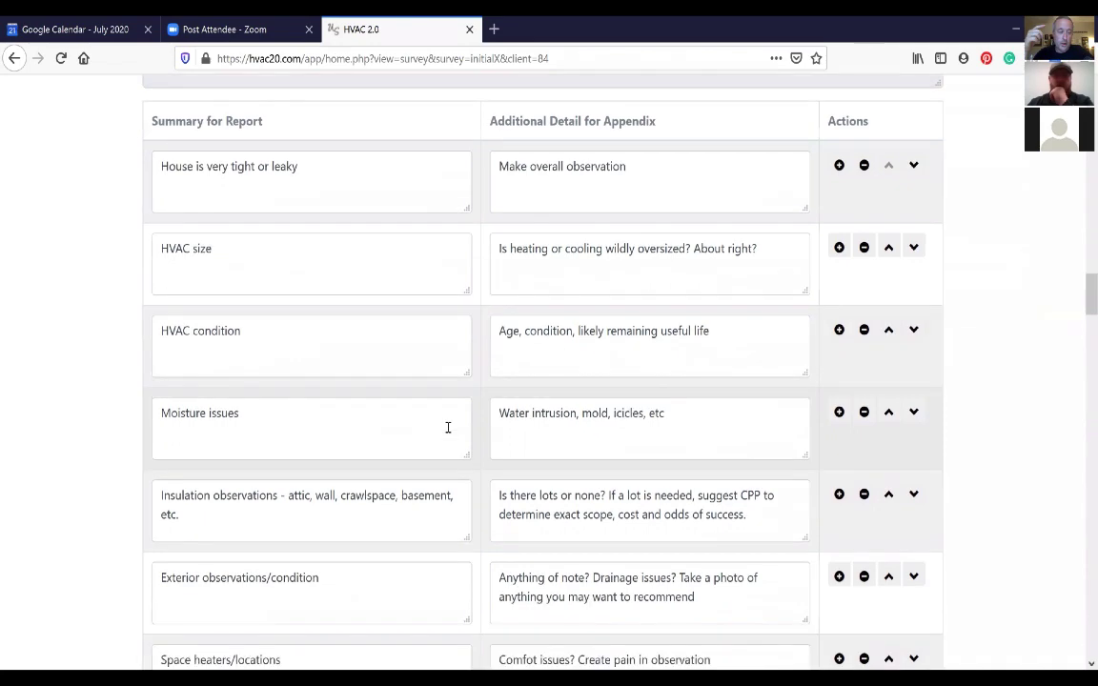
scroll(448, 427, down, 5)
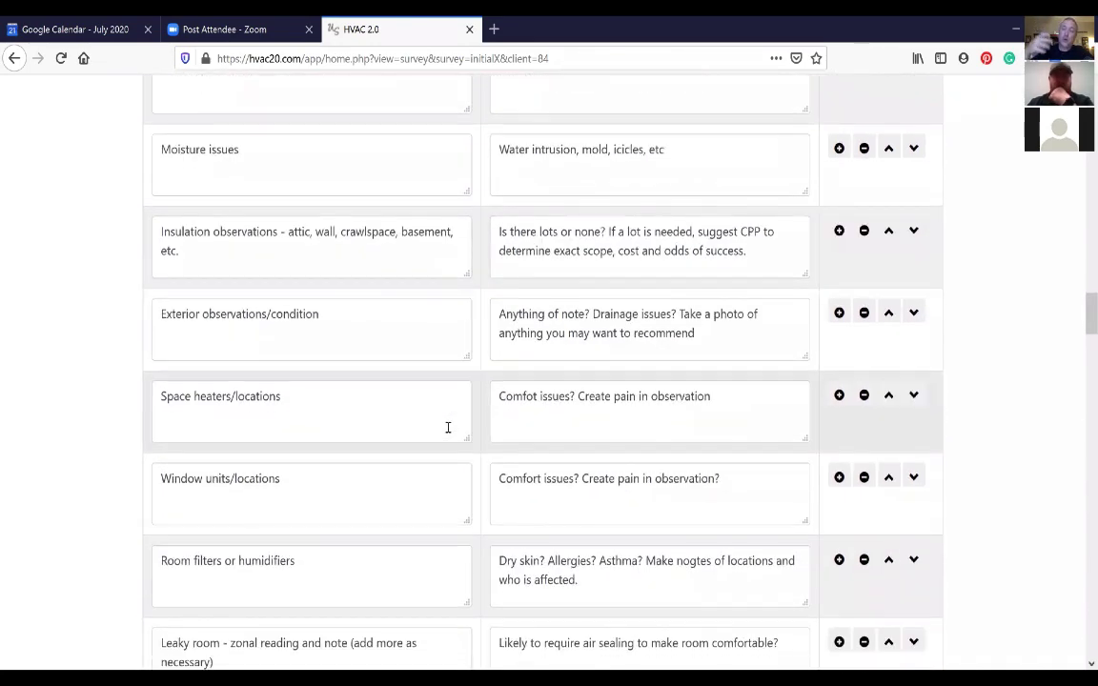
scroll(448, 426, down, 1)
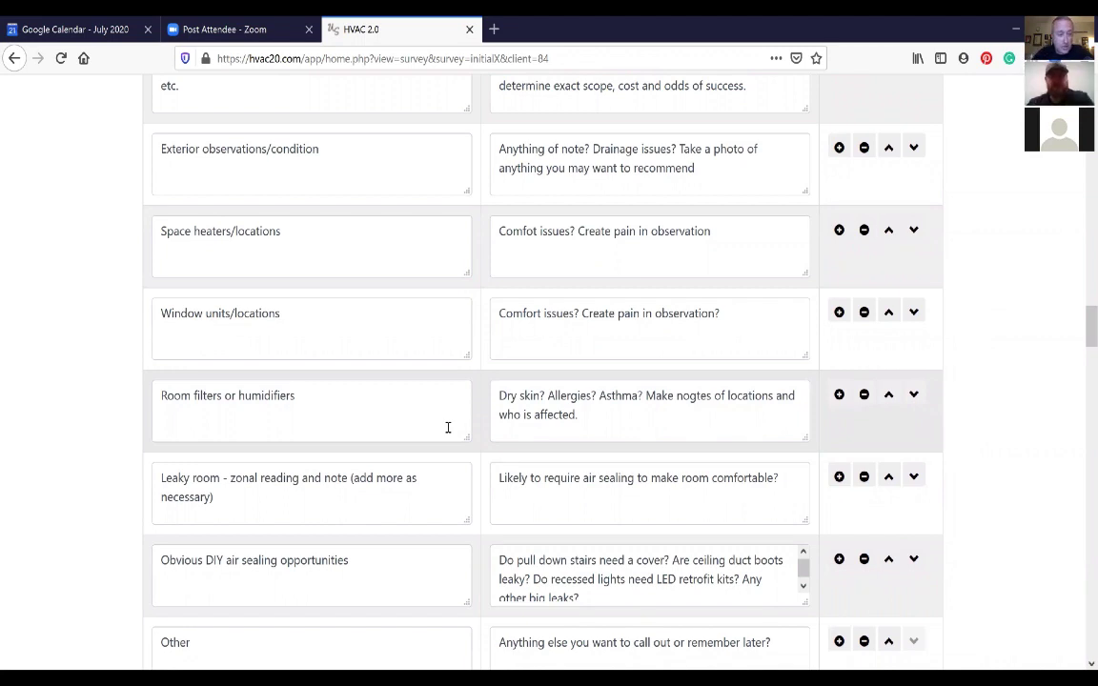
scroll(440, 536, down, 3)
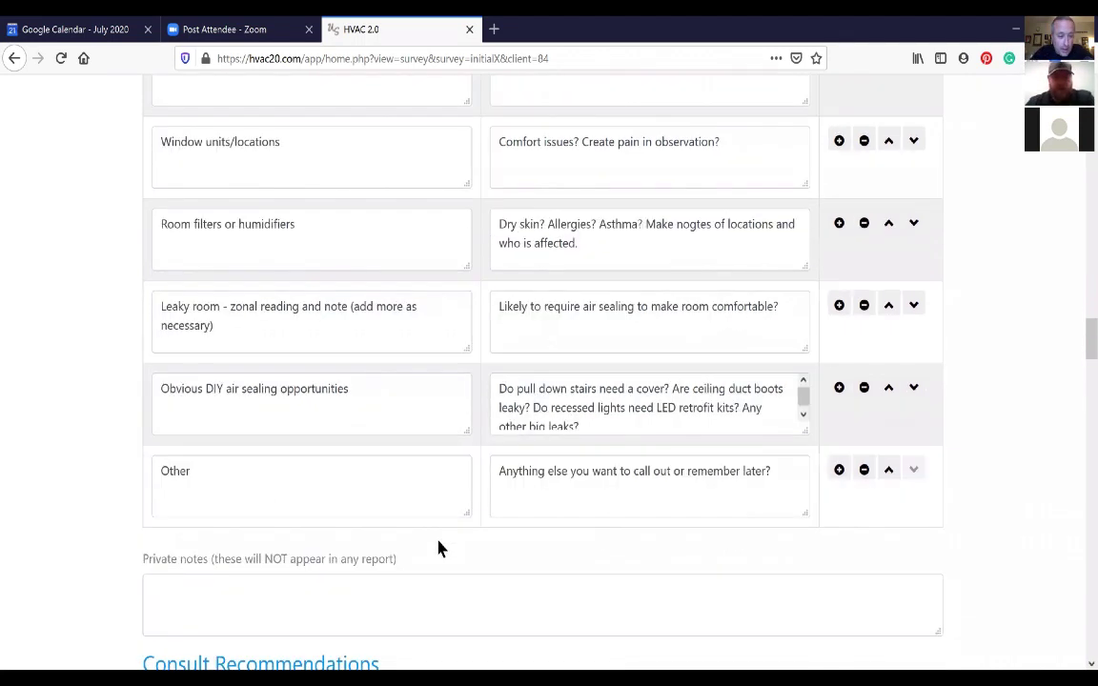
Review the Consult Recommendations instructions and the prefilled Level 1 items, from Education through to Room humidifier
scroll(438, 548, down, 1)
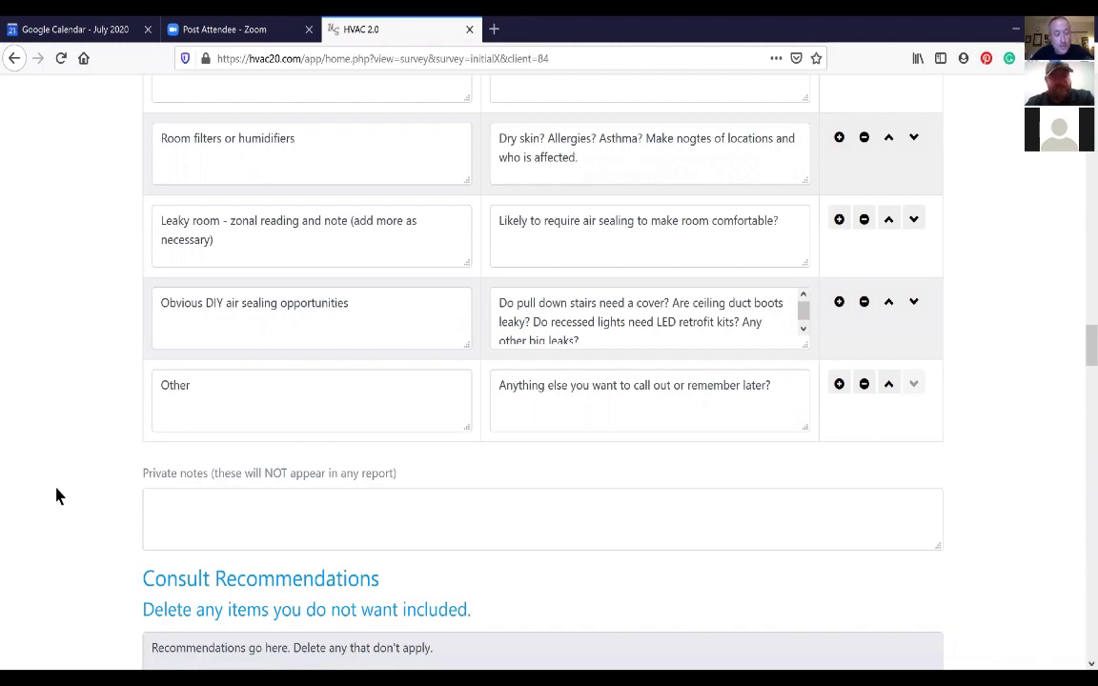
scroll(56, 494, down, 2)
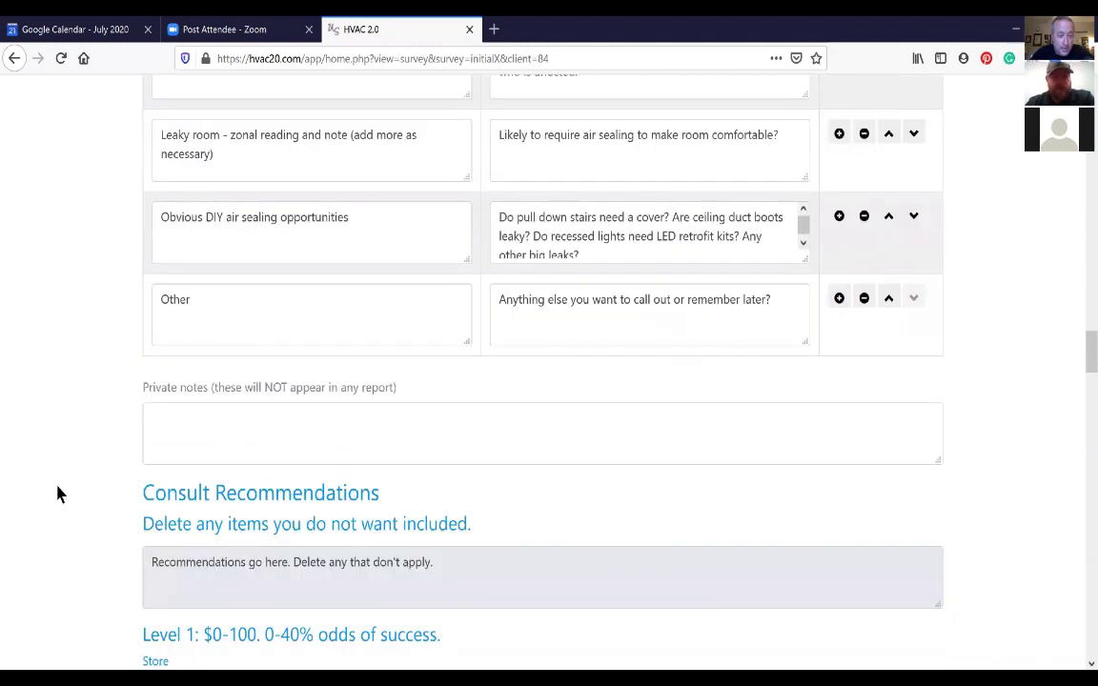
scroll(57, 494, down, 2)
scroll(56, 494, down, 2)
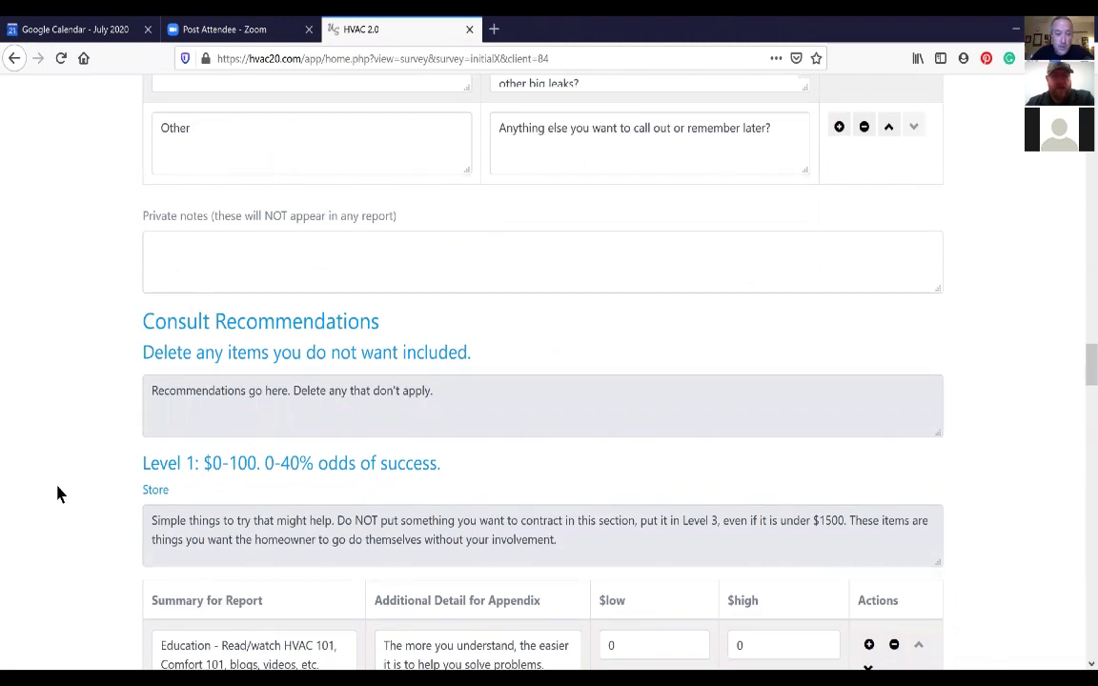
scroll(56, 494, down, 2)
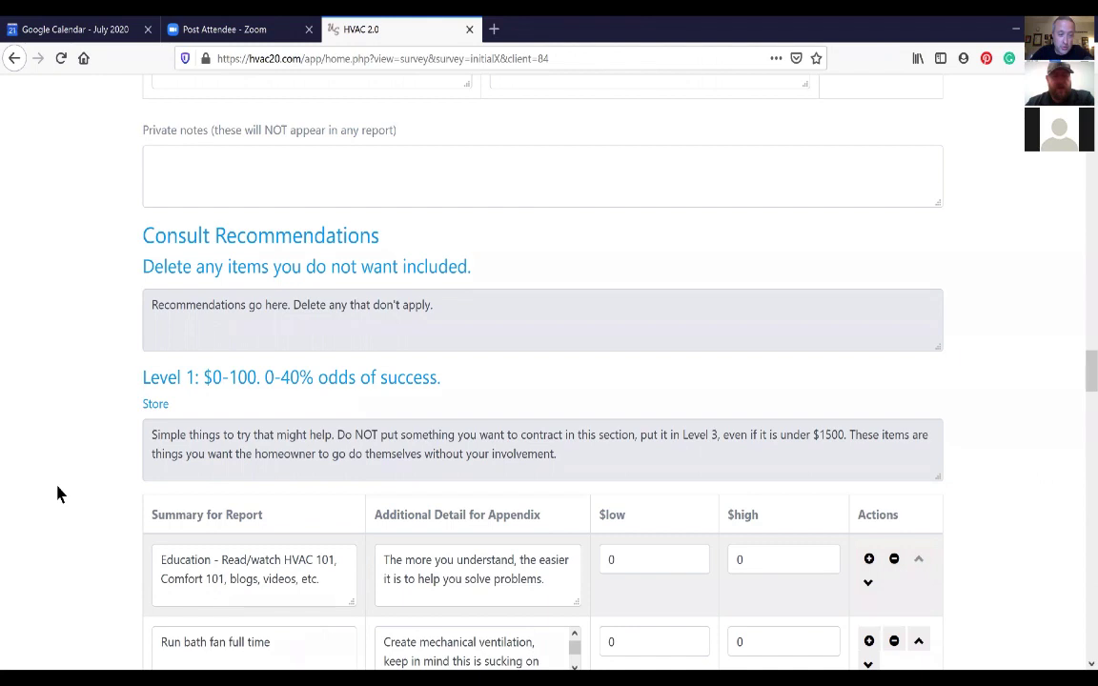
scroll(56, 494, down, 2)
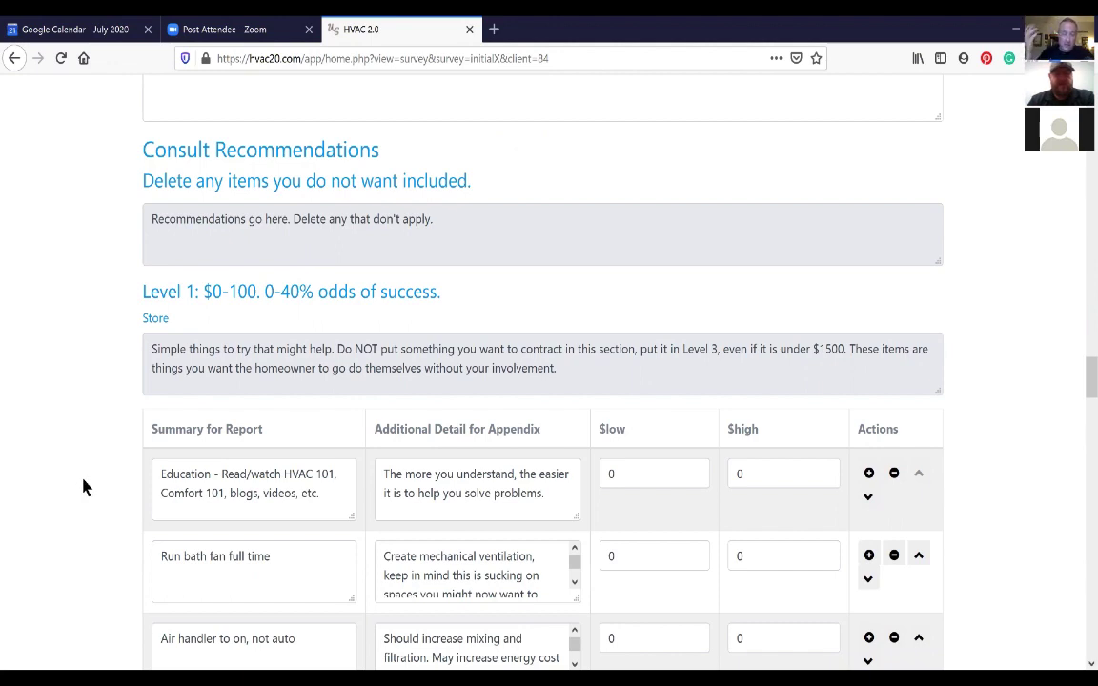
scroll(82, 487, down, 2)
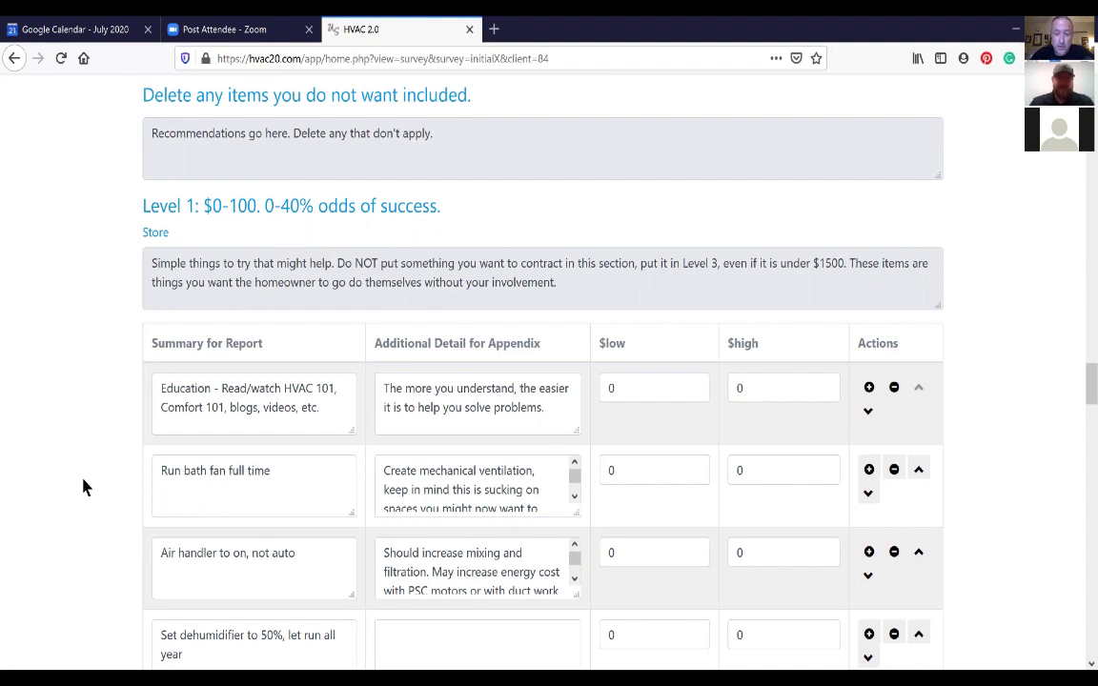
scroll(90, 509, down, 3)
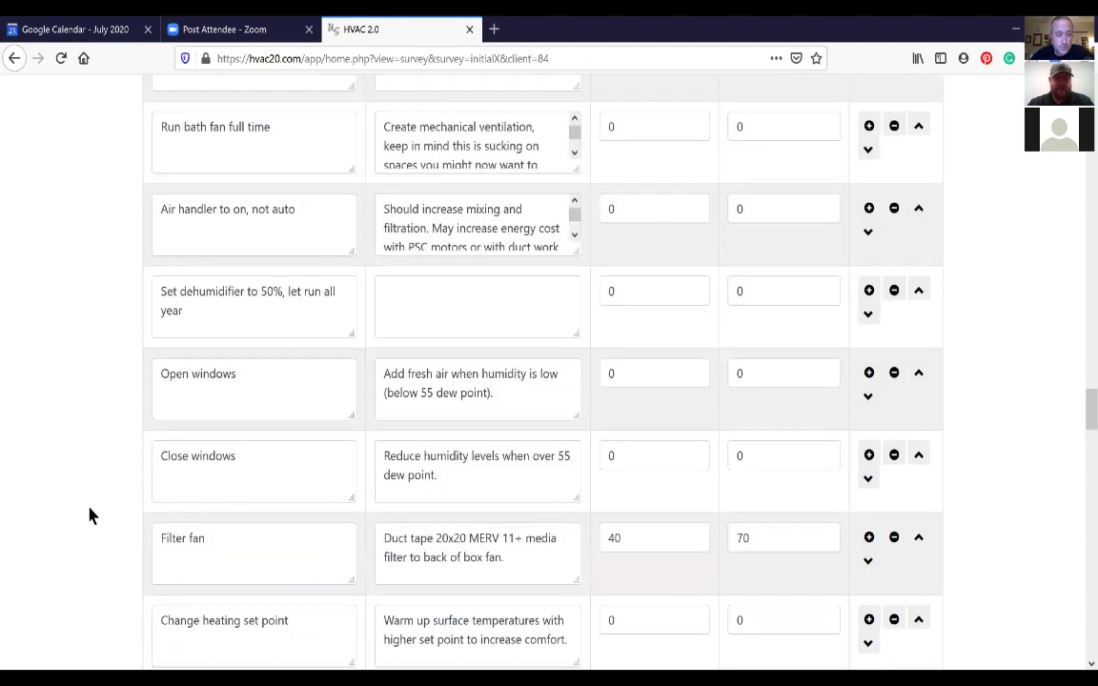
scroll(90, 514, down, 3)
scroll(90, 514, down, 4)
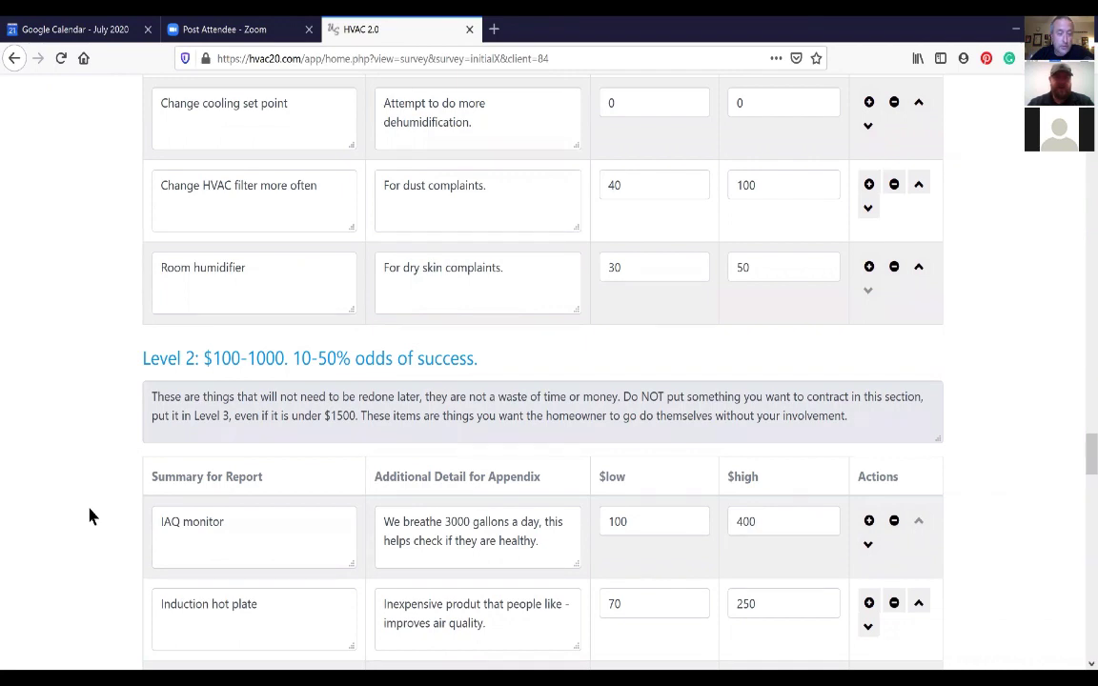
Review the prefilled Level 2 recommendations and their cost ranges, from IAQ monitor through to Bath fan timer switch
scroll(90, 515, down, 1)
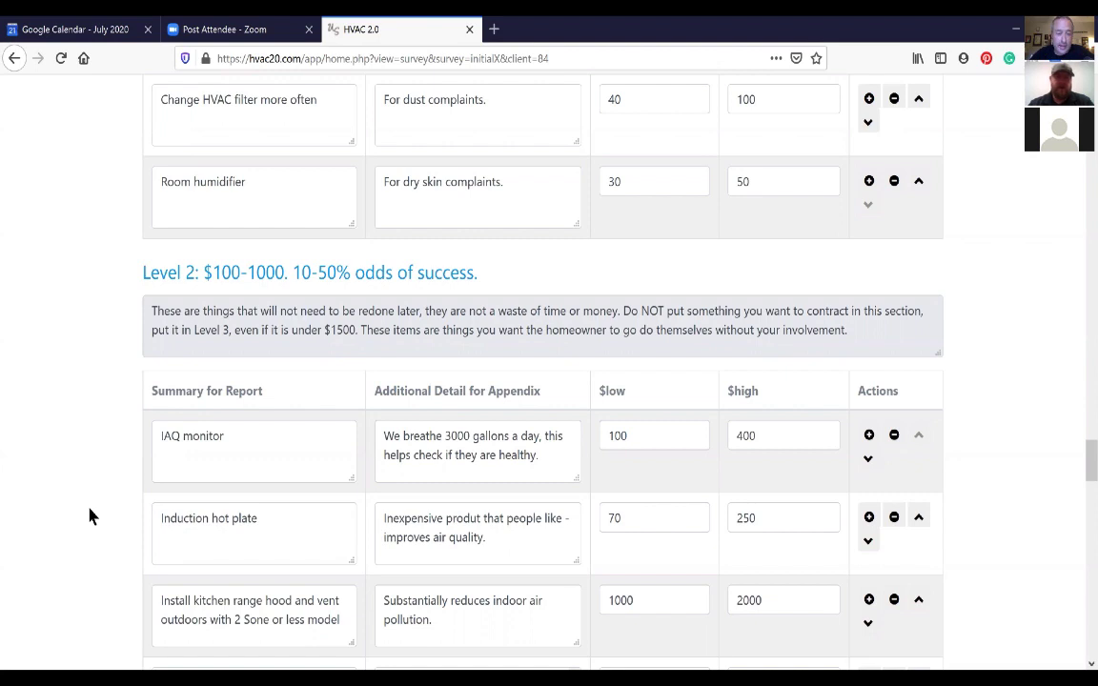
scroll(90, 516, down, 3)
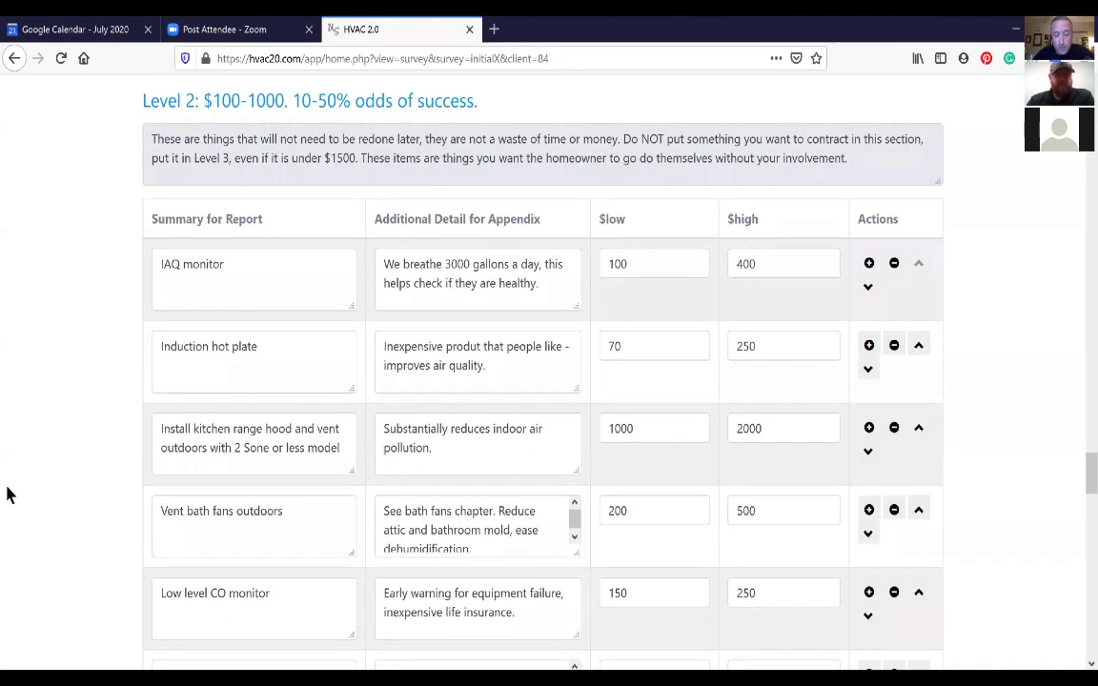
scroll(12, 497, down, 1)
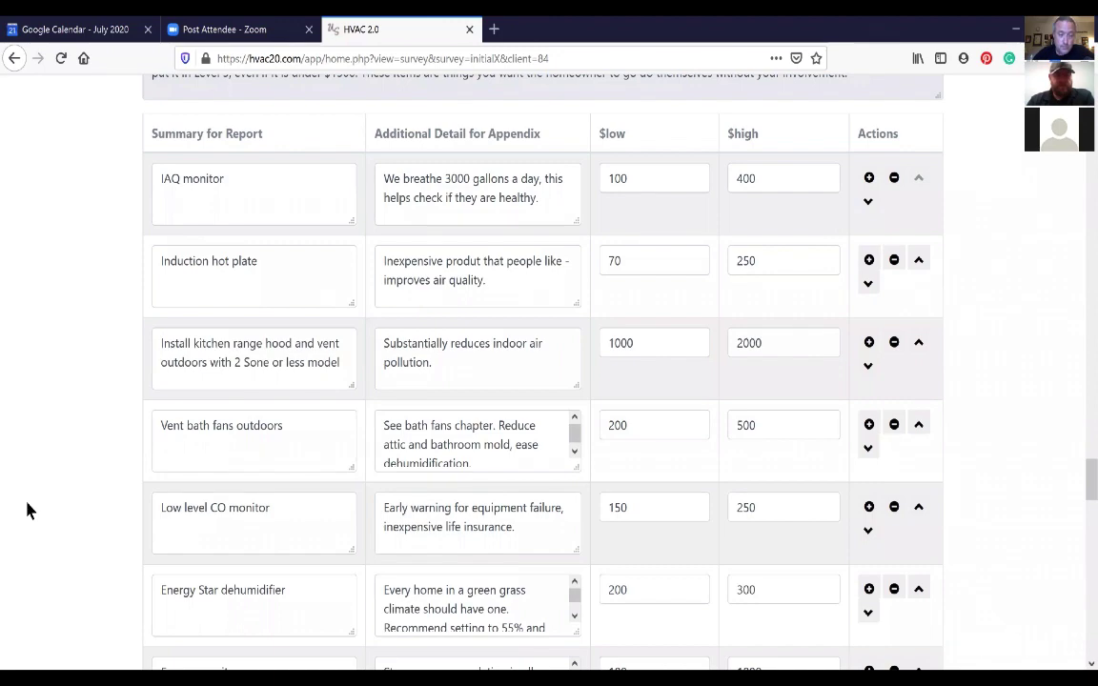
scroll(27, 509, down, 1)
scroll(26, 510, down, 1)
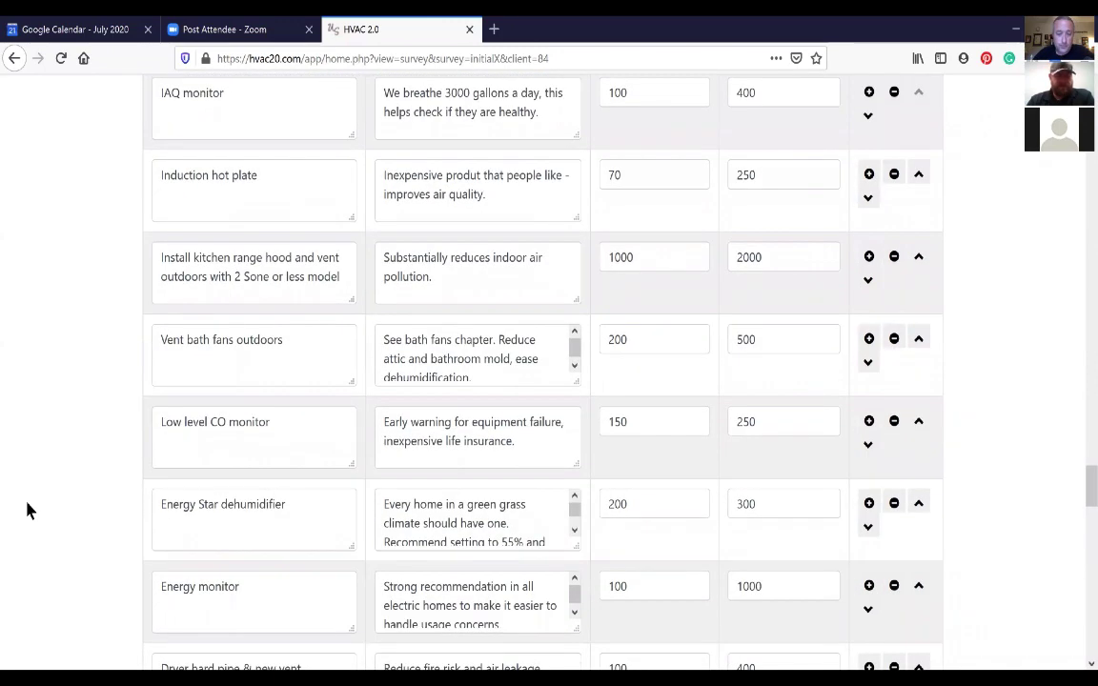
scroll(27, 510, down, 1)
scroll(27, 510, down, 2)
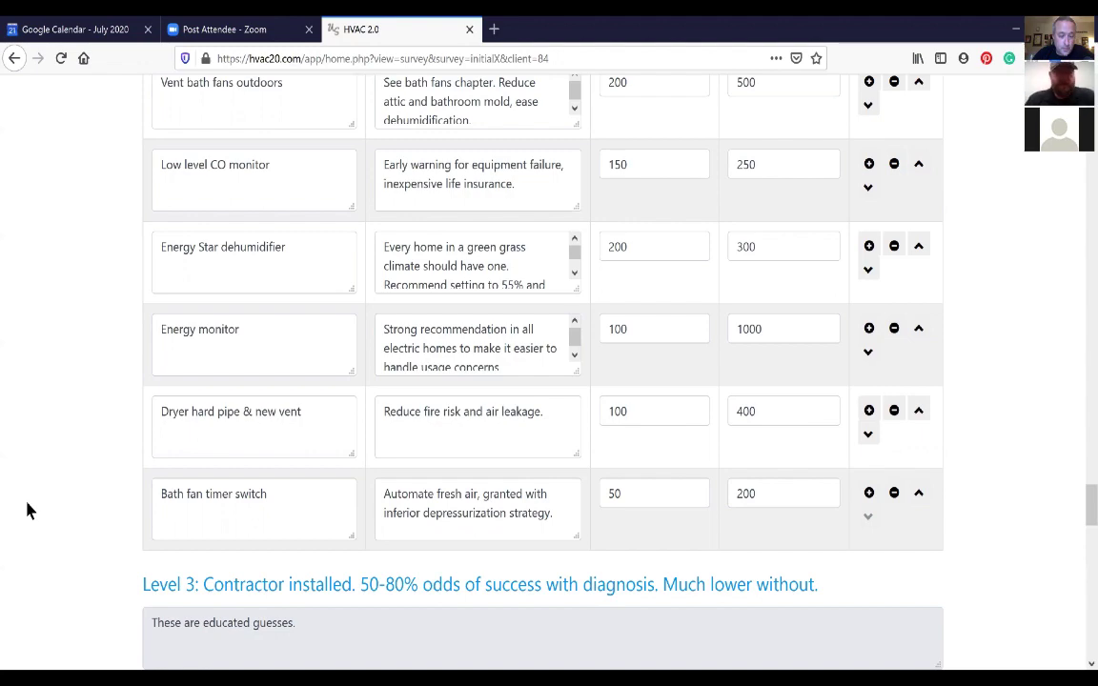
Review the Level 3 contractor-installed and Level 4 Comprehensive Planning Process recommendations, through to the Comfort Report Summary section
scroll(27, 503, down, 5)
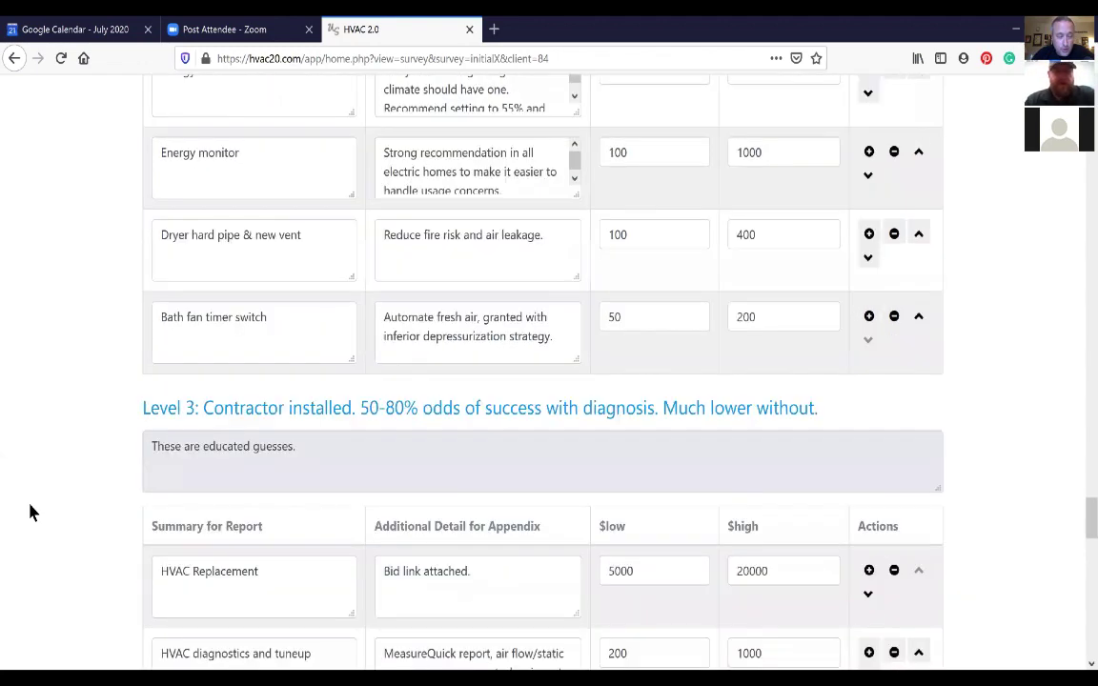
scroll(30, 513, down, 1)
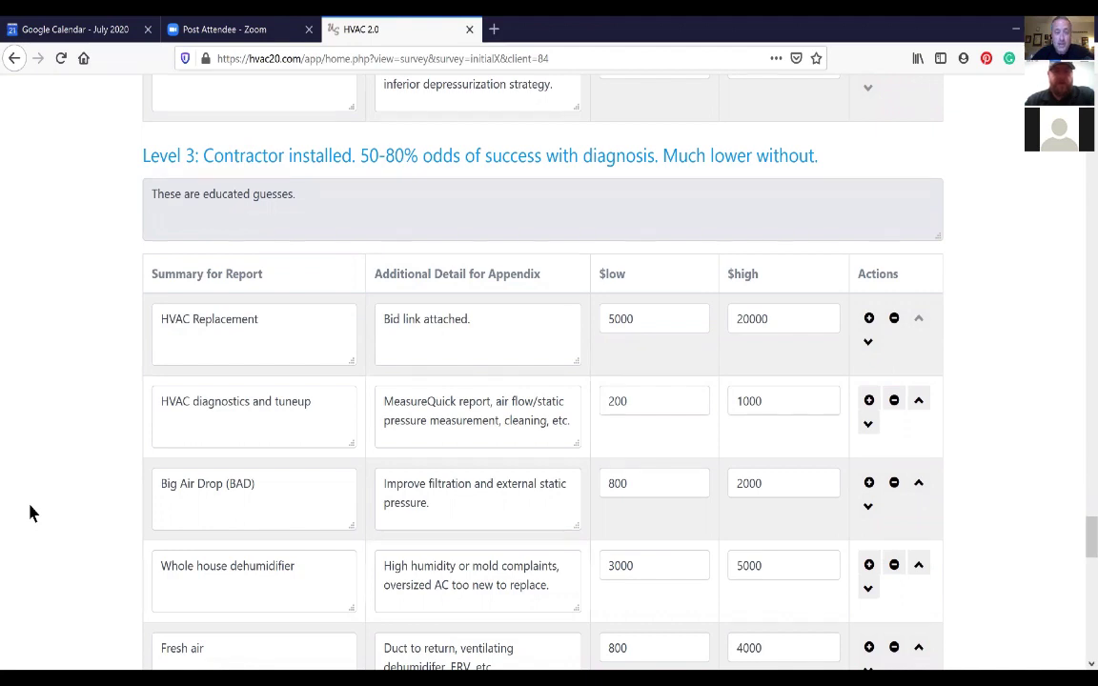
scroll(29, 512, down, 1)
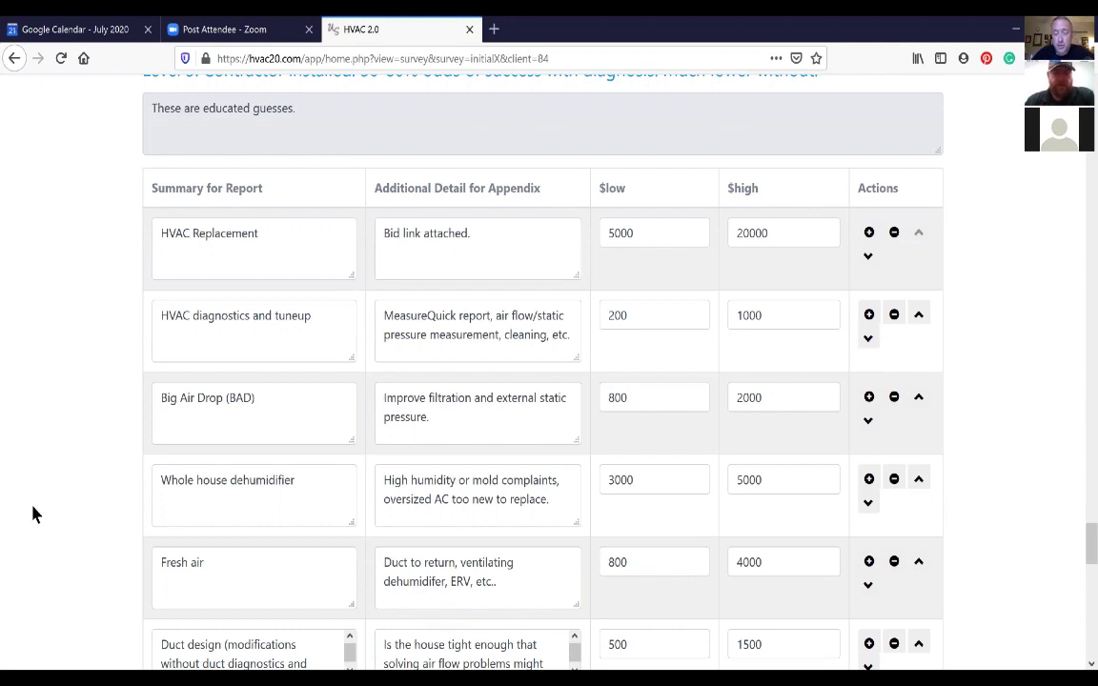
scroll(34, 515, down, 2)
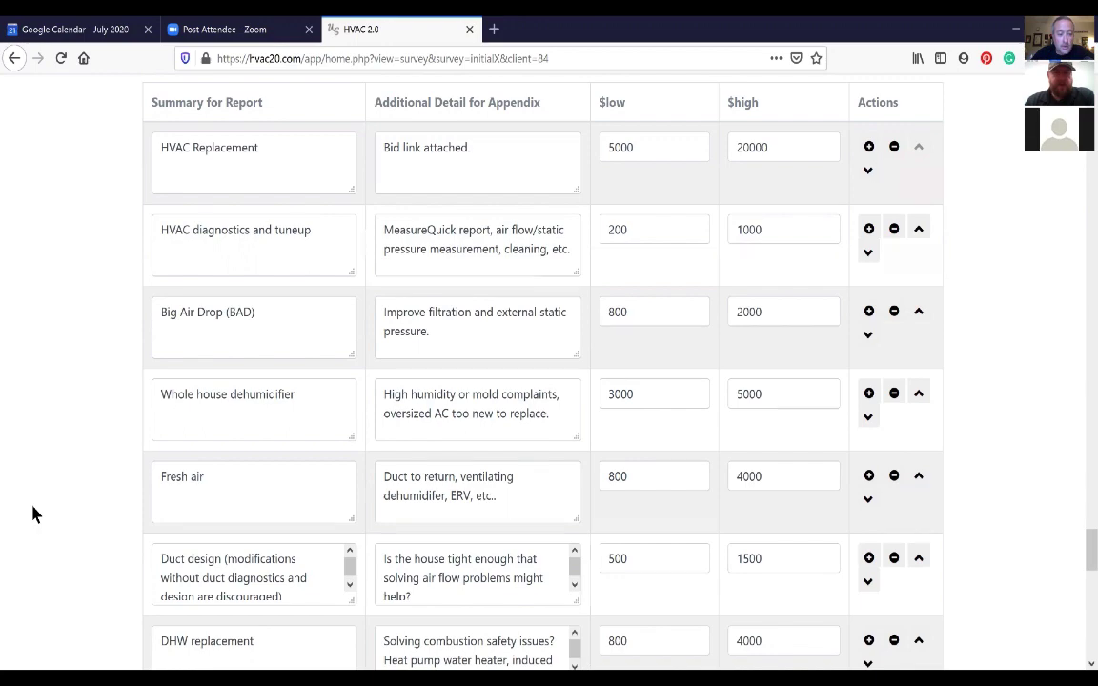
scroll(33, 514, down, 2)
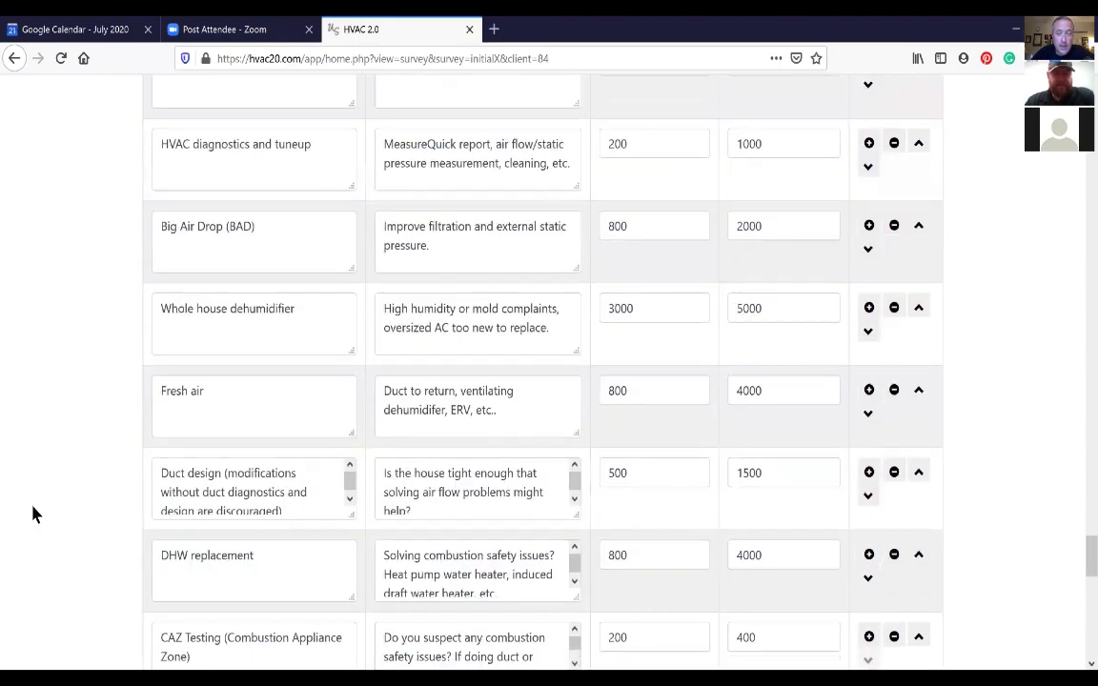
scroll(32, 514, down, 4)
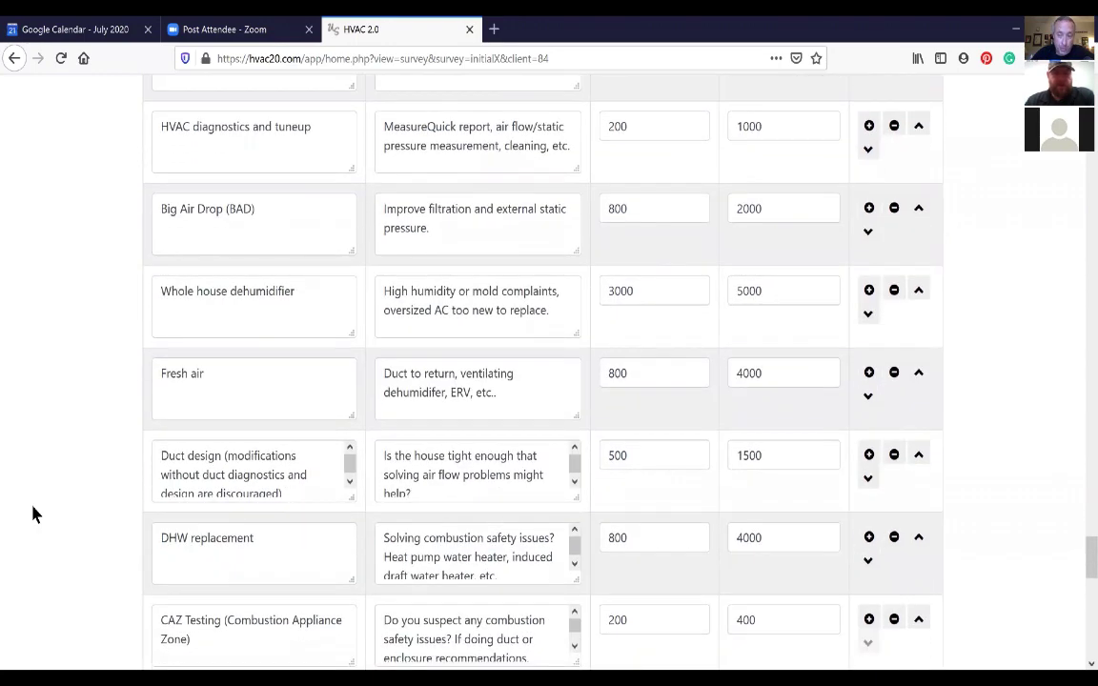
scroll(32, 515, down, 10)
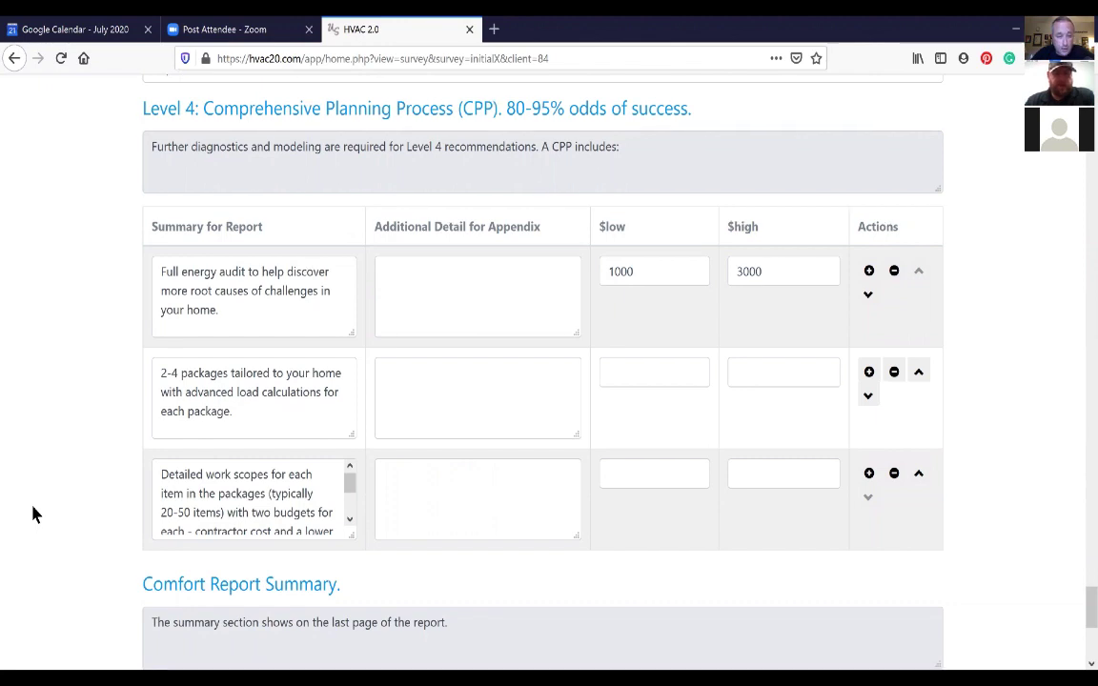
scroll(32, 514, down, 2)
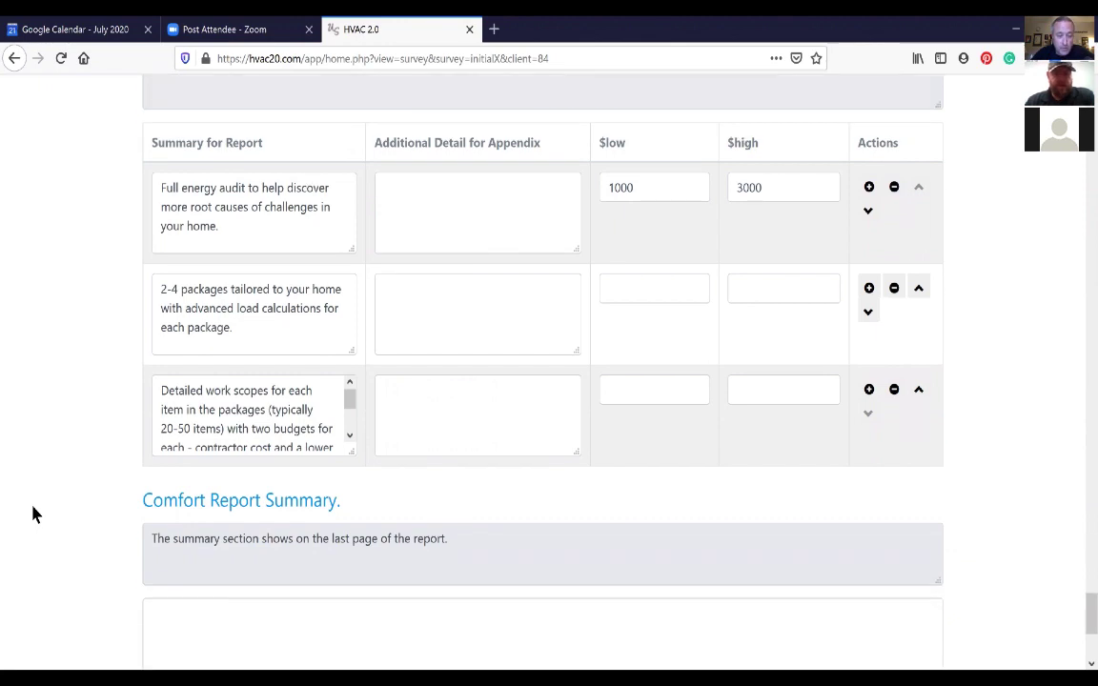
scroll(32, 515, down, 5)
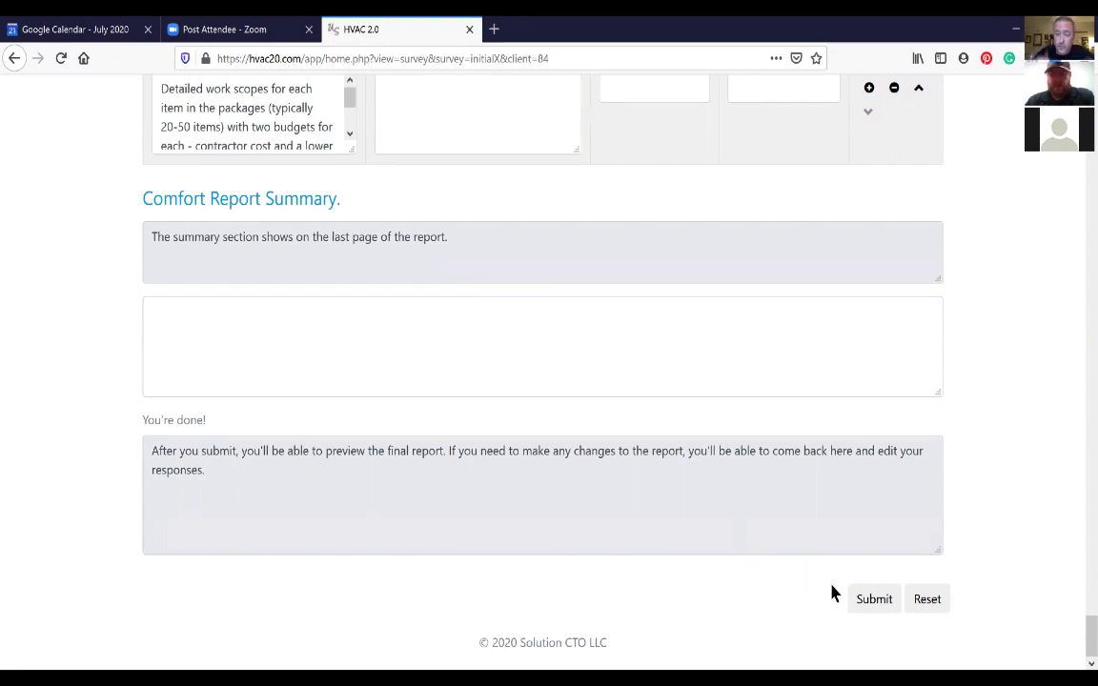
Submit the Consult Analysis and open the refreshed Consult Report as a PDF
click(869, 599)
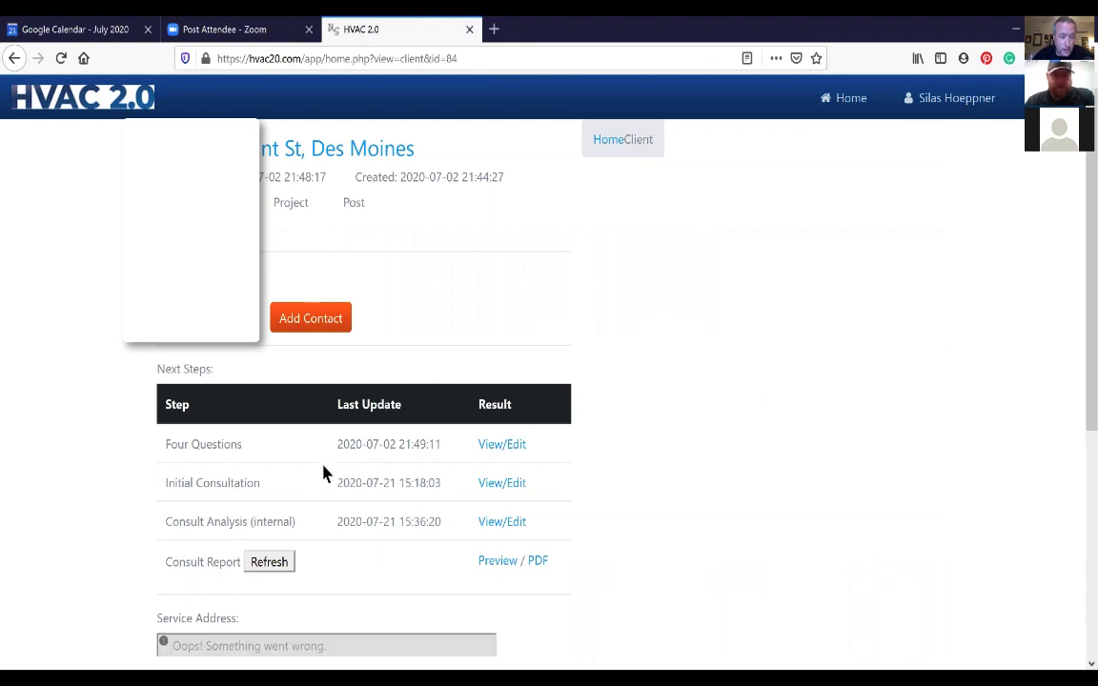
click(286, 562)
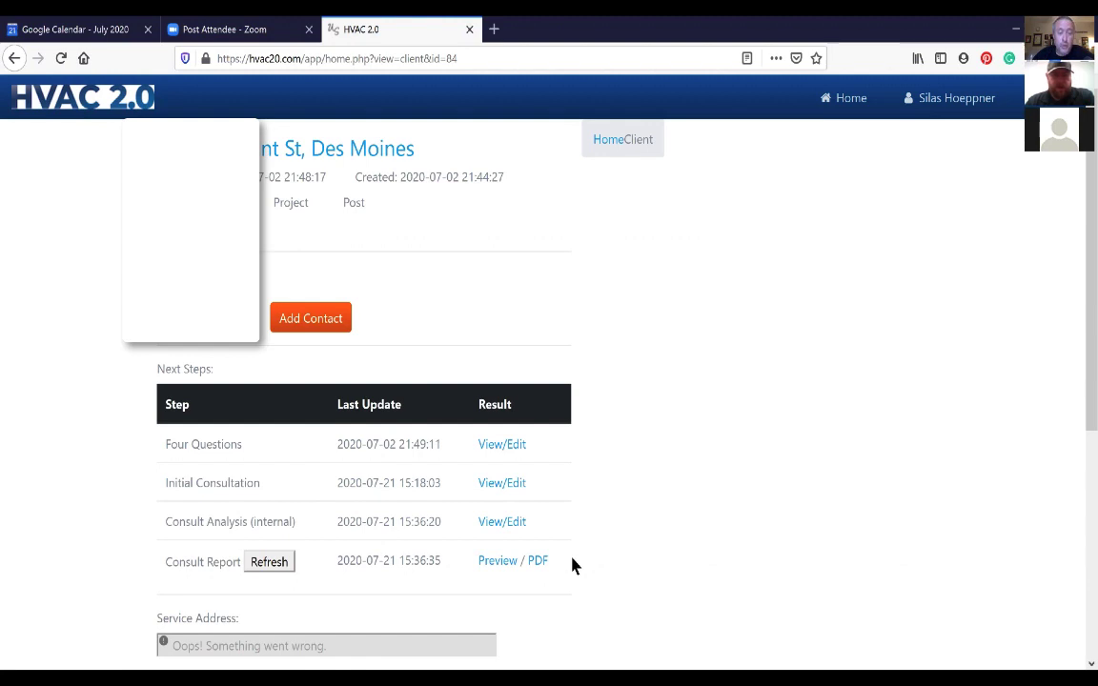
scroll(571, 566, down, 1)
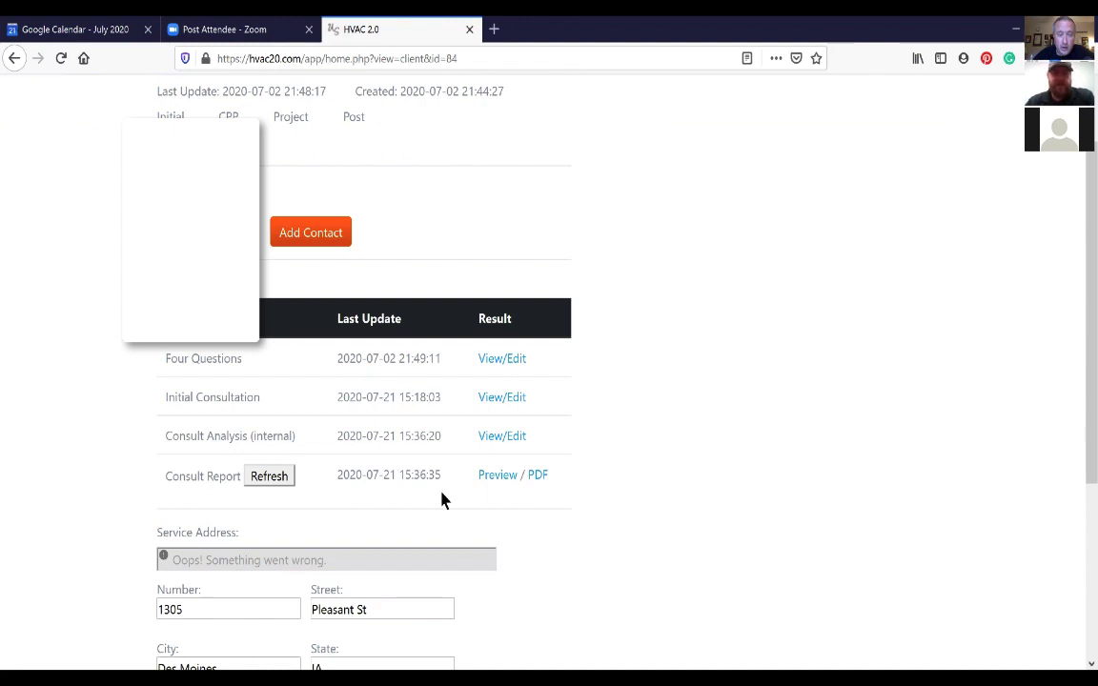
click(540, 475)
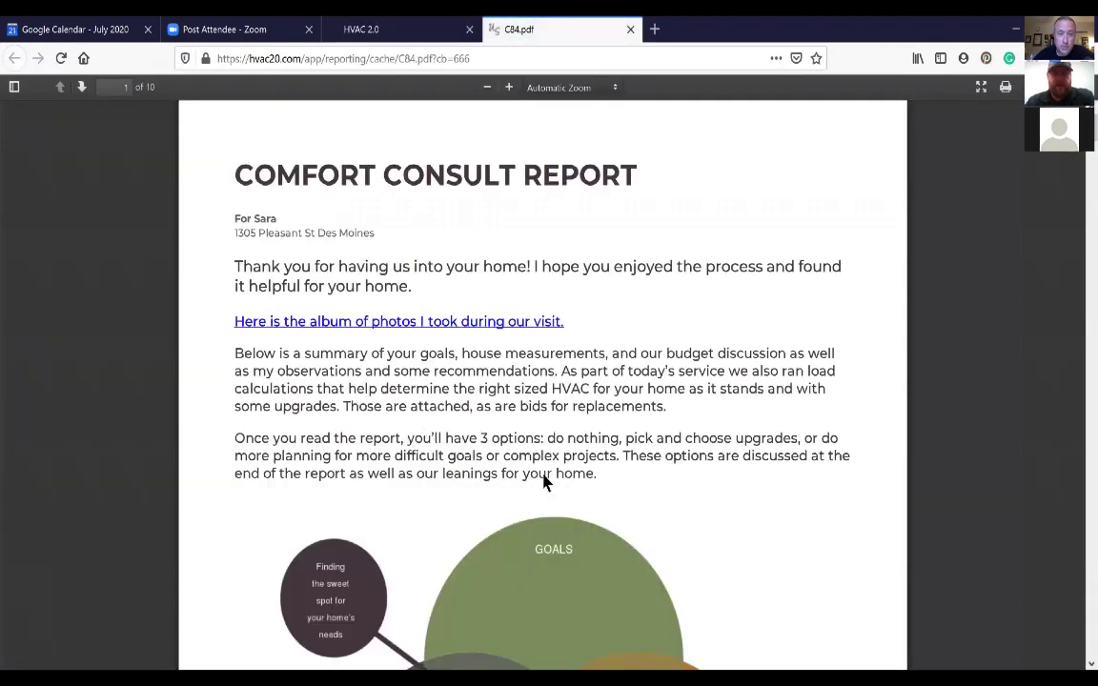
Examine the Comfort Consult Report from its introduction through the next steps and report sections to the client's goals spectrums
scroll(567, 482, down, 2)
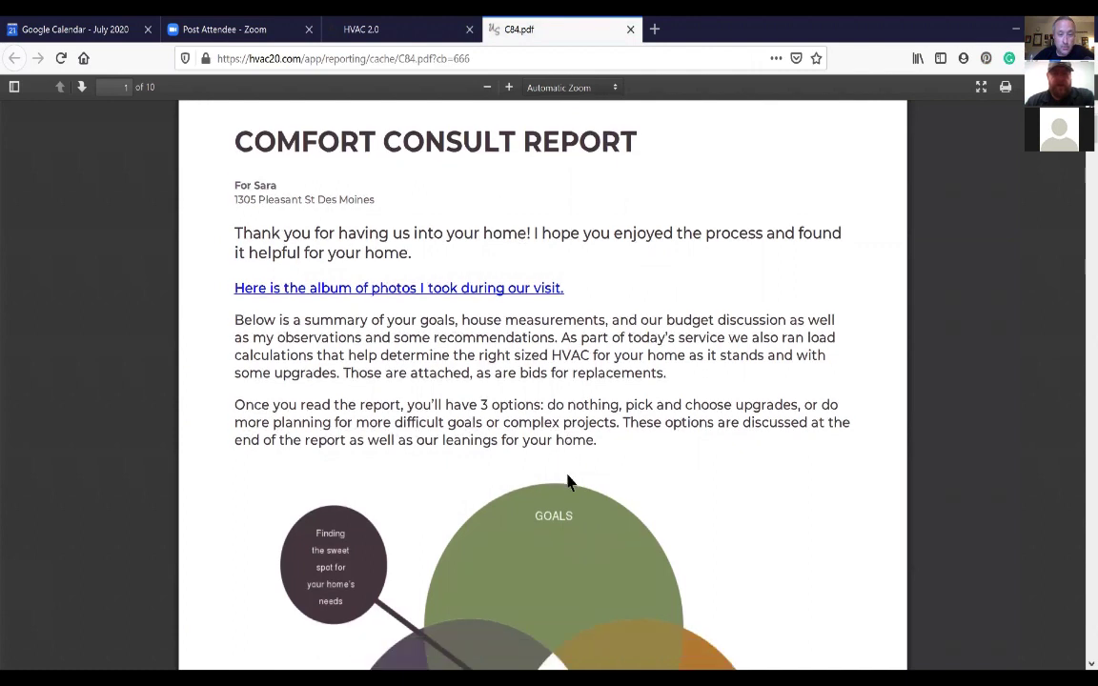
scroll(567, 481, down, 3)
scroll(567, 482, down, 5)
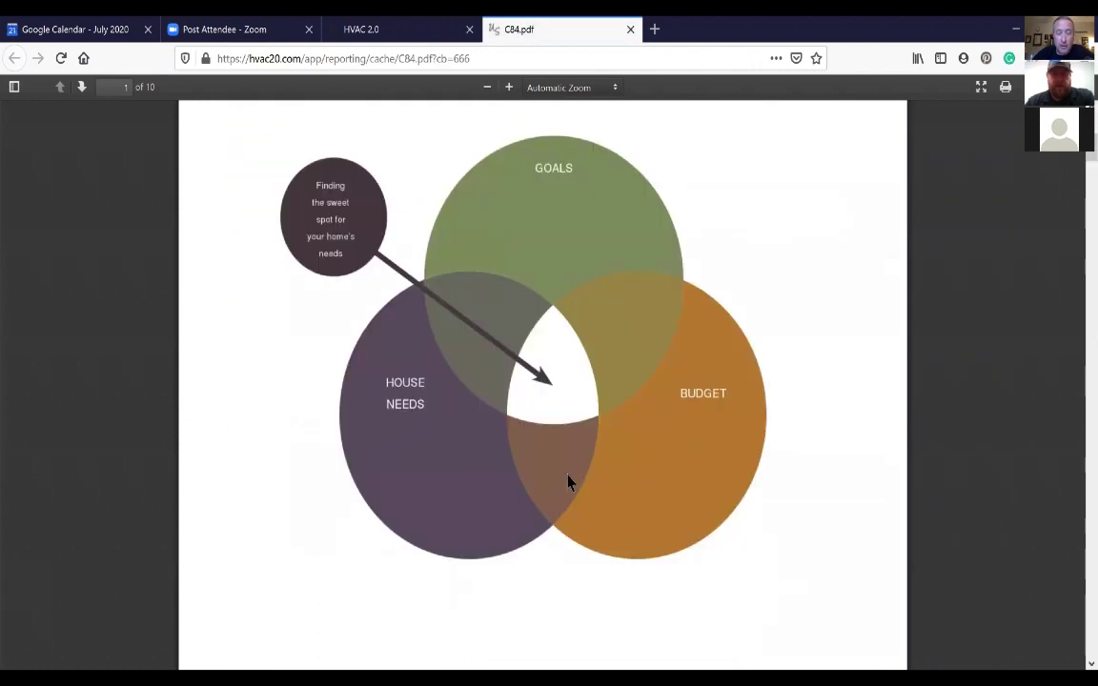
scroll(567, 482, down, 8)
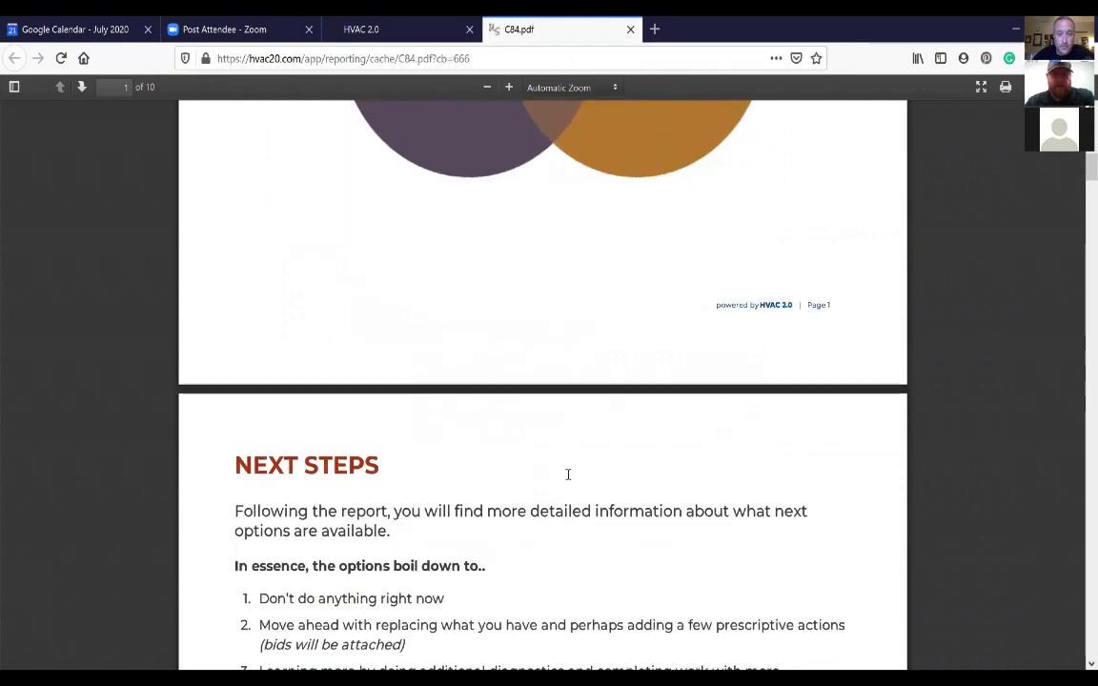
scroll(567, 473, down, 7)
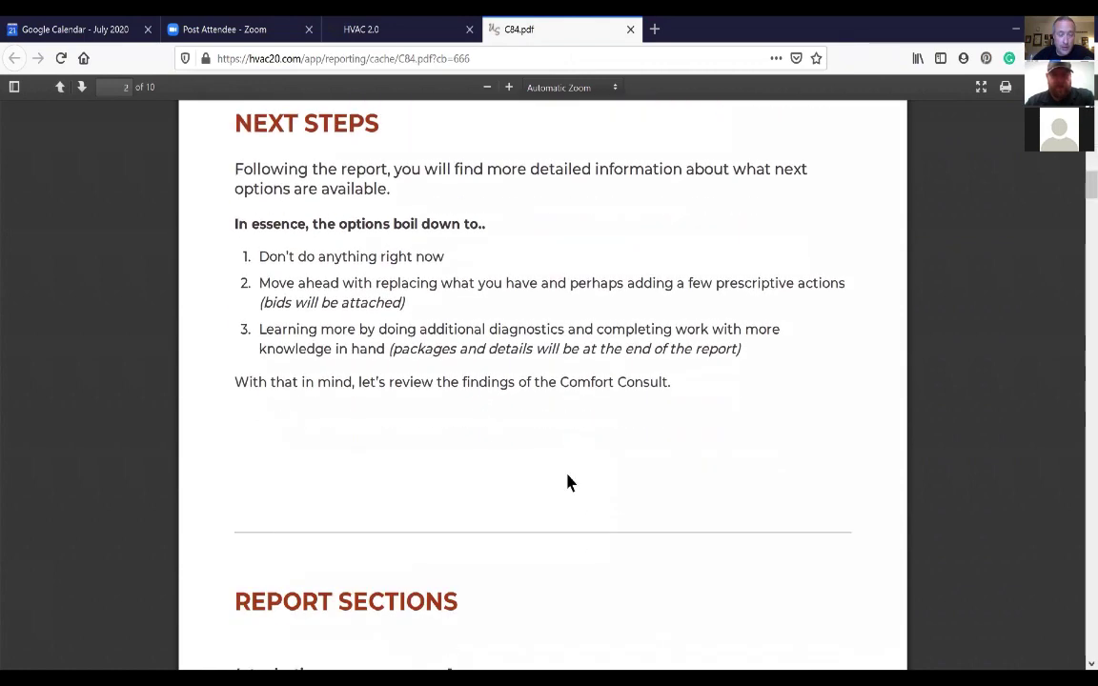
scroll(567, 481, down, 10)
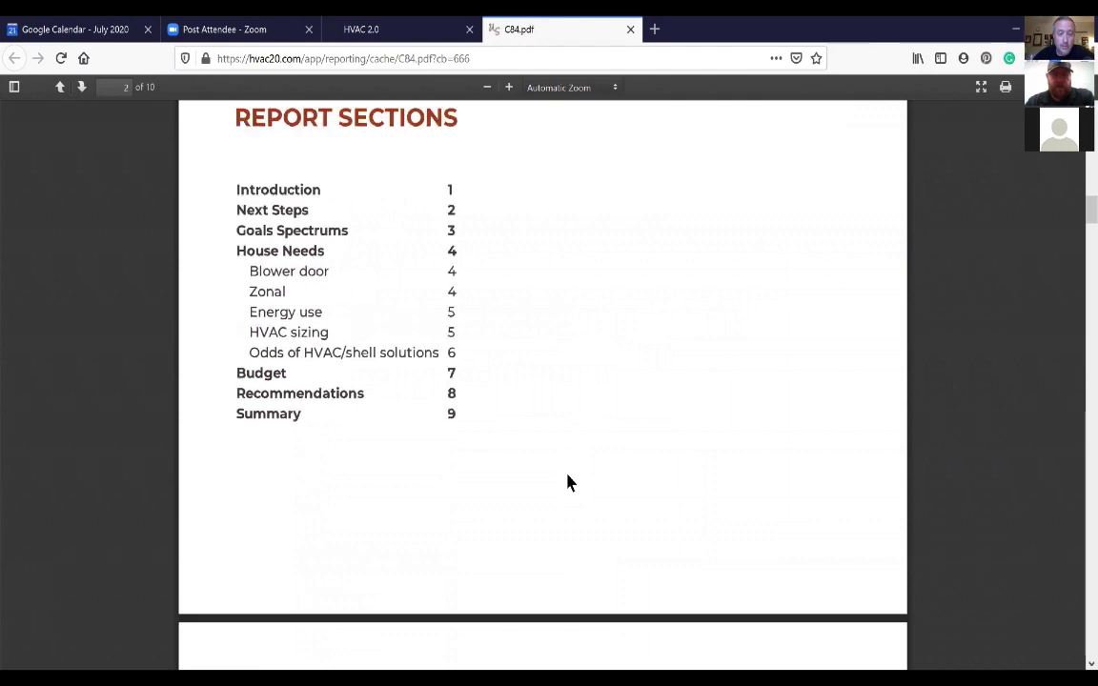
scroll(567, 481, down, 11)
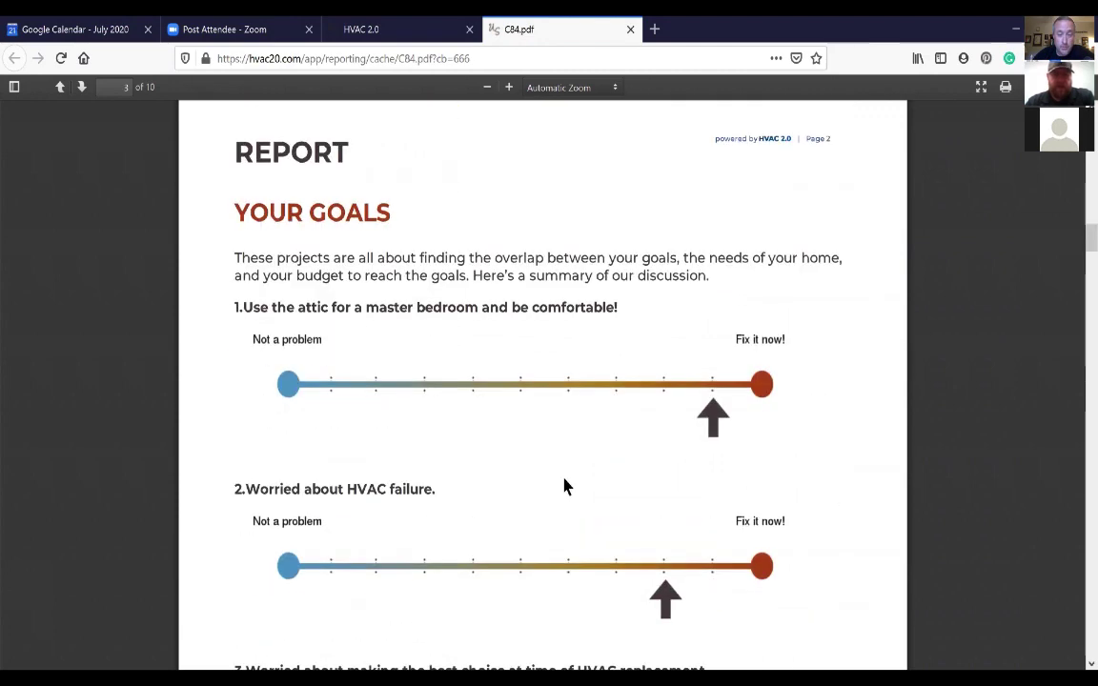